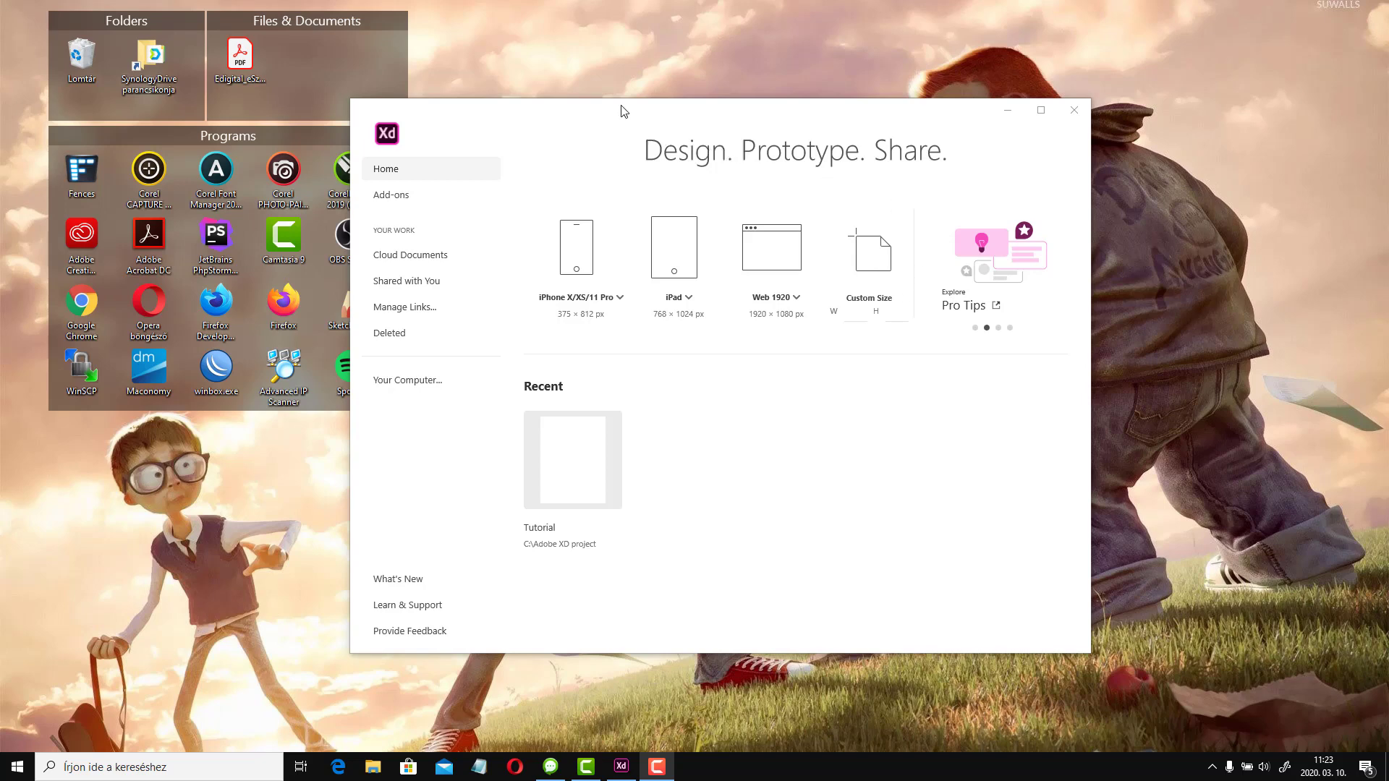
Create a new document from the iPad 768 × 1024 px preset and maximize its window
{"action": "left_click_drag", "start_coordinate": [620, 109], "coordinate": [758, 124]}
{"action": "left_click_drag", "start_coordinate": [629, 152], "coordinate": [601, 145]}
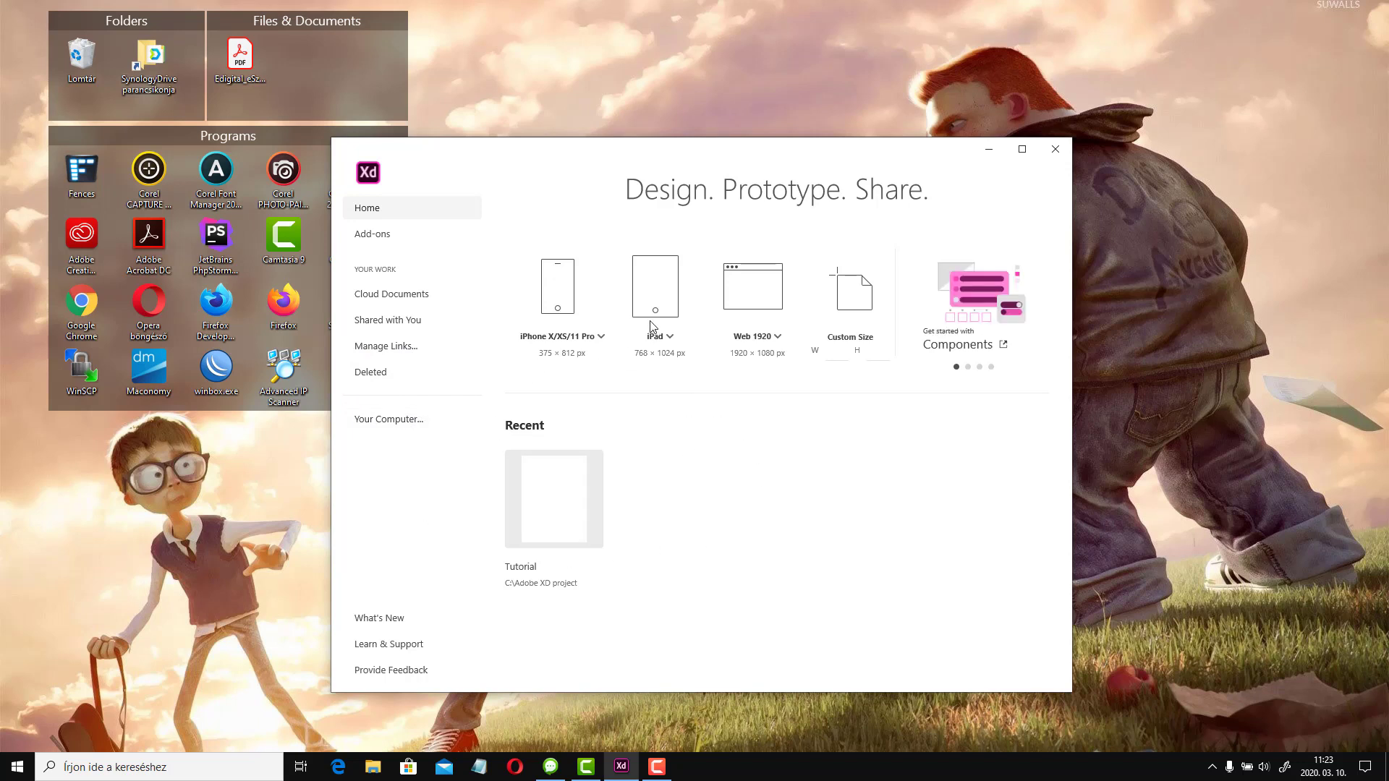
{"action": "left_click", "coordinate": [652, 282]}
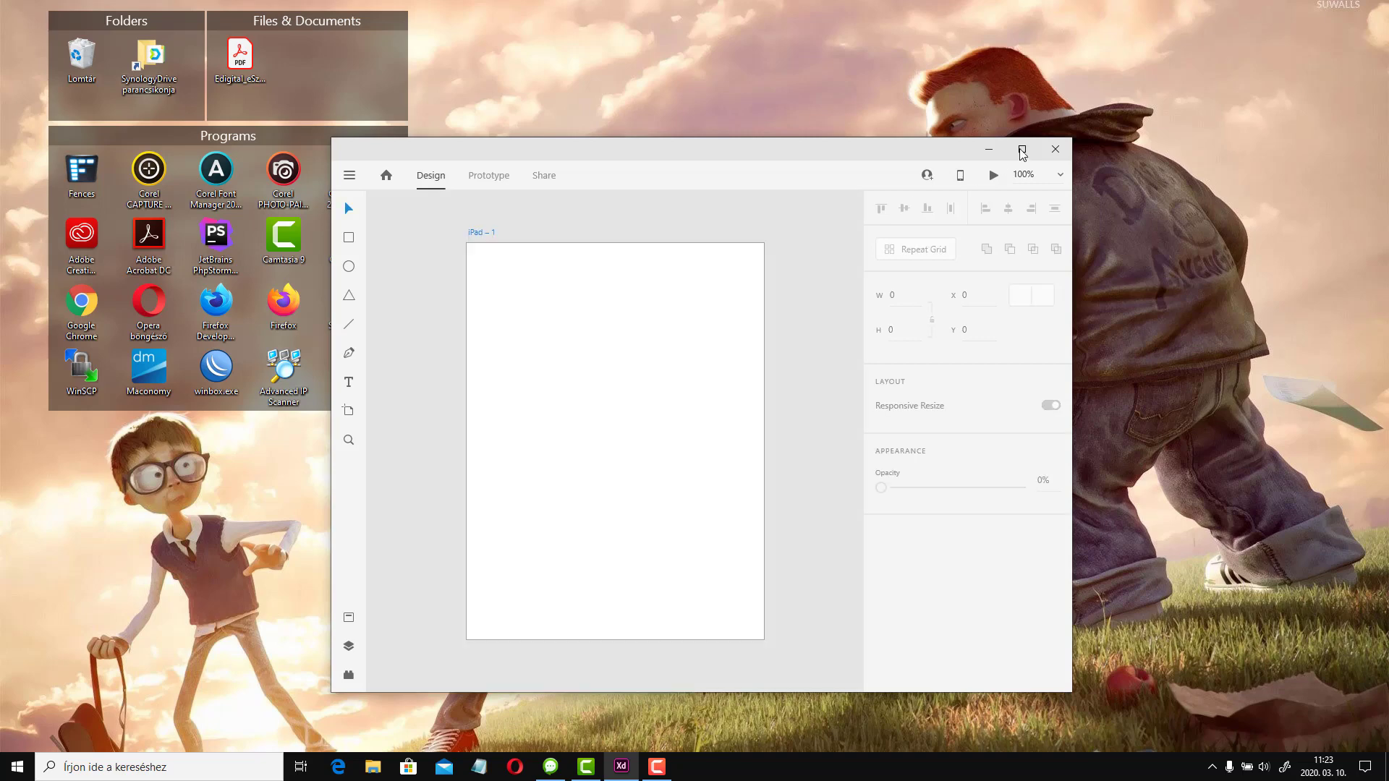
{"action": "left_click", "coordinate": [1022, 149]}
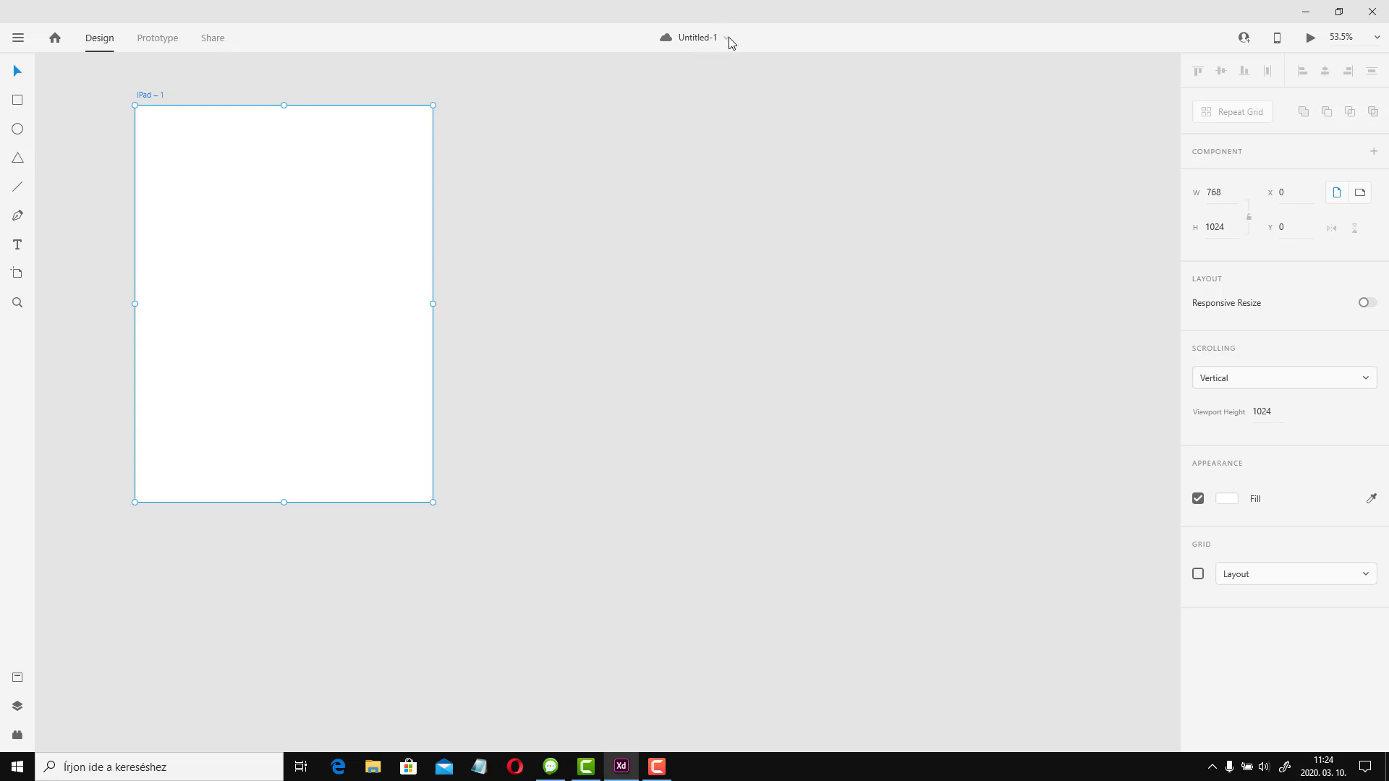
Set the document's save location to the folder C:\Adobe XD project on the computer
{"action": "left_click", "coordinate": [692, 42]}
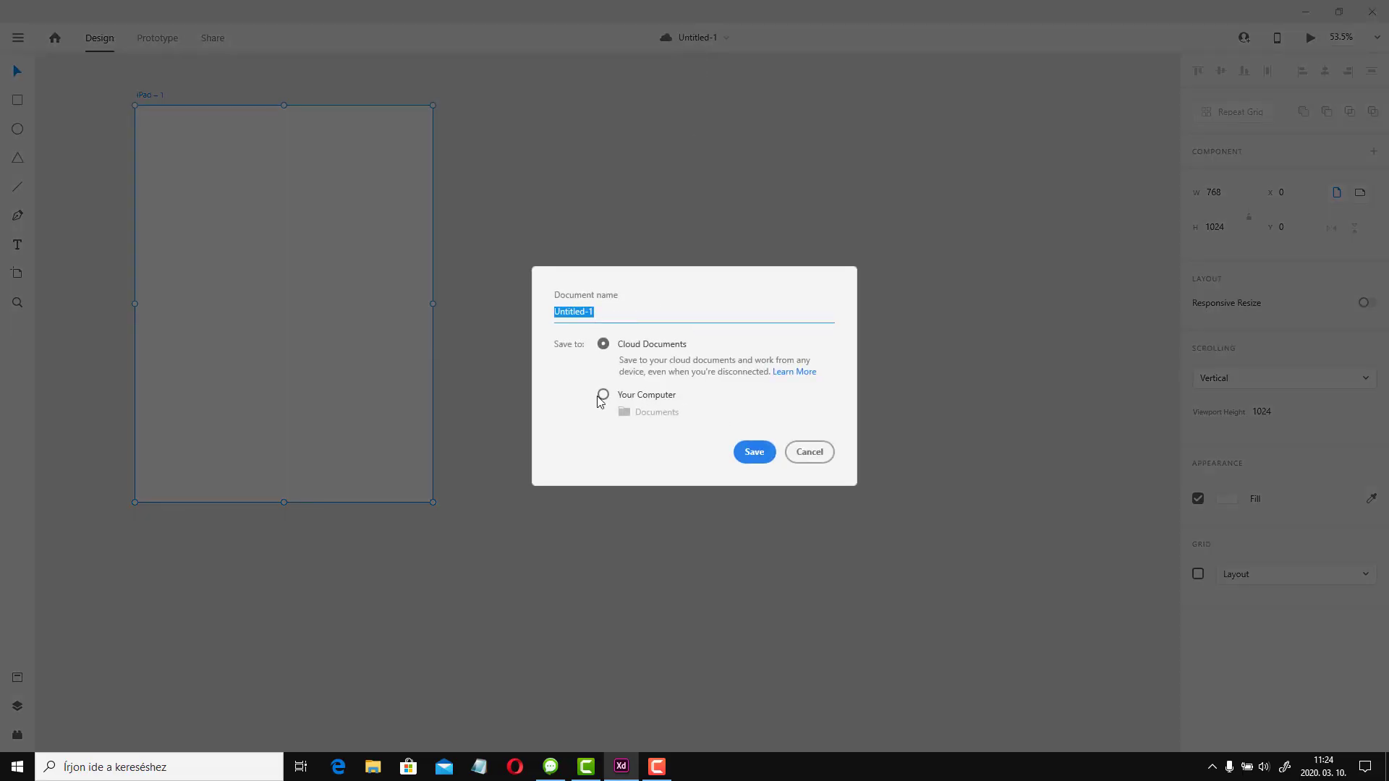
{"action": "left_click", "coordinate": [639, 397]}
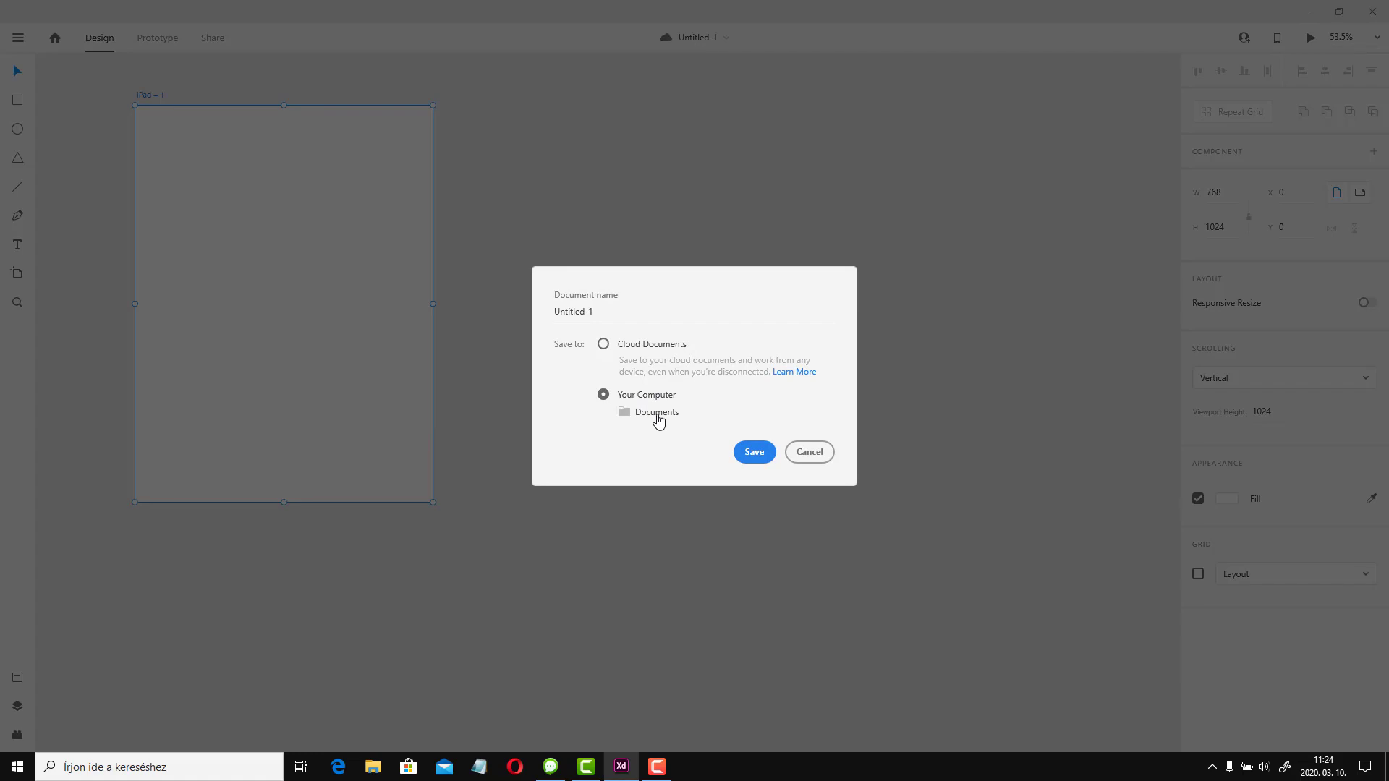
{"action": "left_click", "coordinate": [657, 419]}
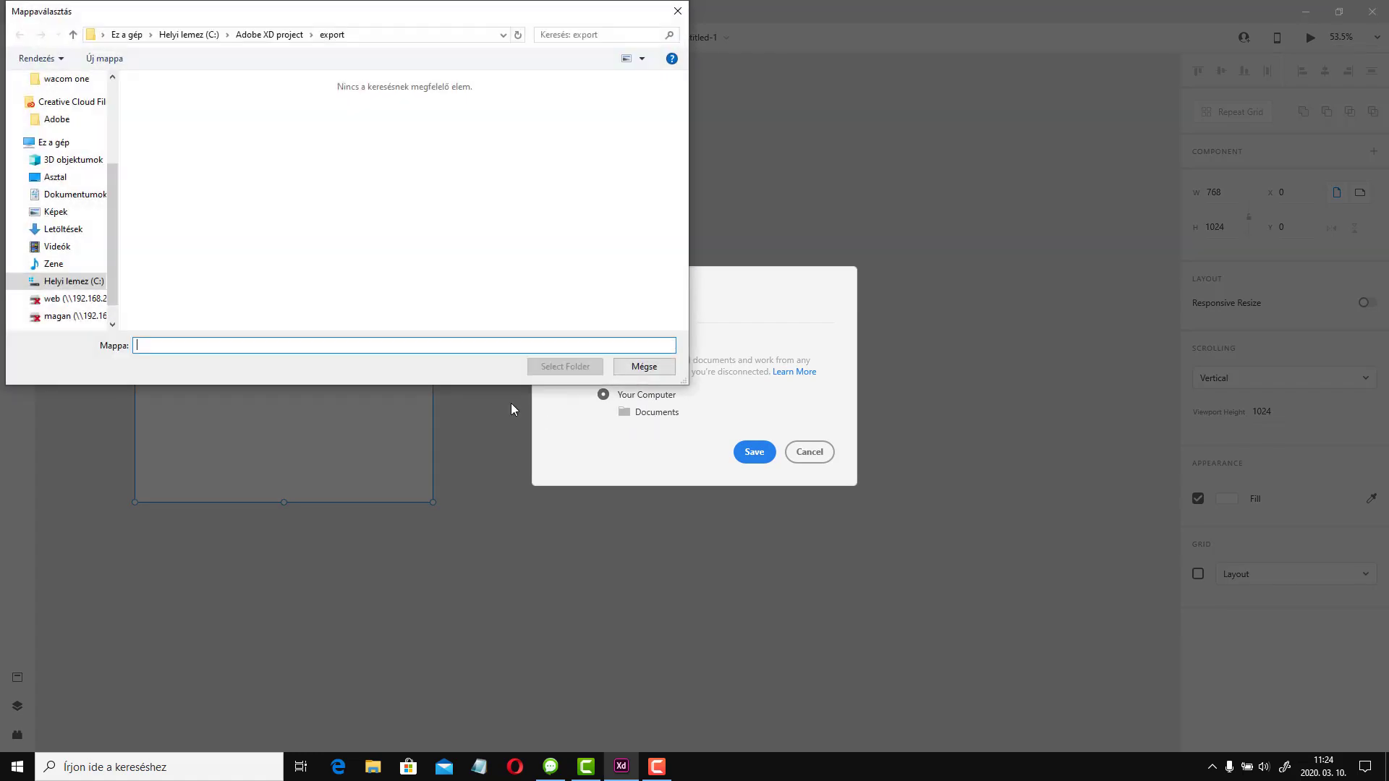
{"action": "left_click", "coordinate": [269, 35]}
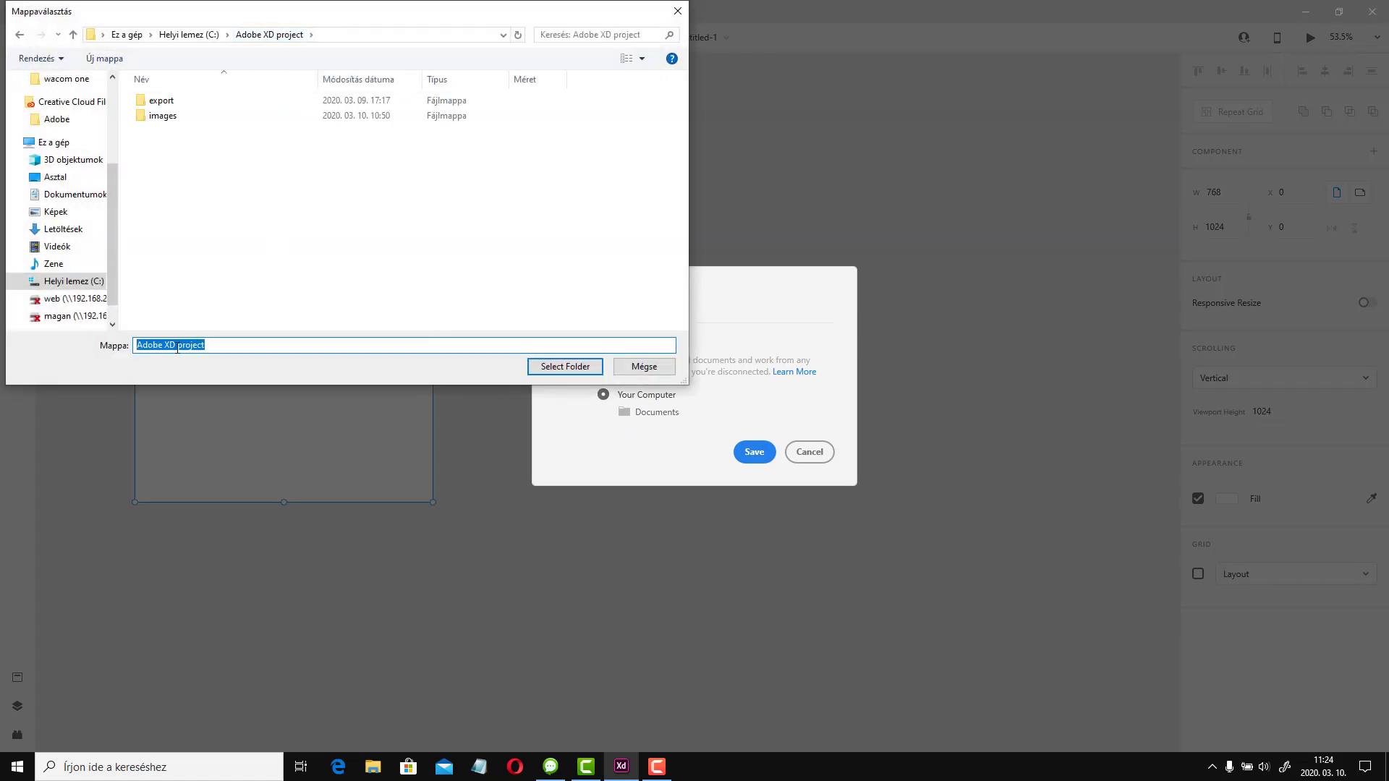
{"action": "left_click", "coordinate": [566, 367]}
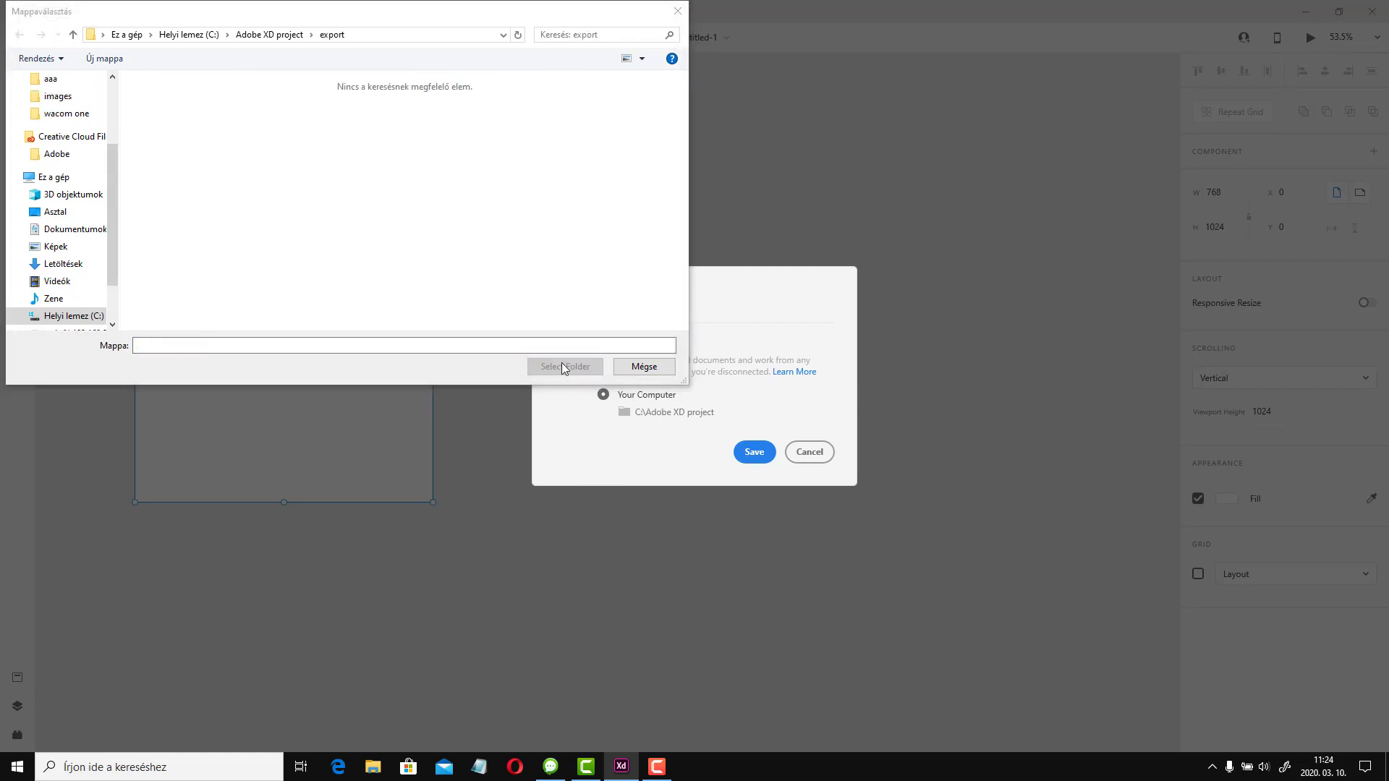
{"action": "left_click", "coordinate": [647, 369]}
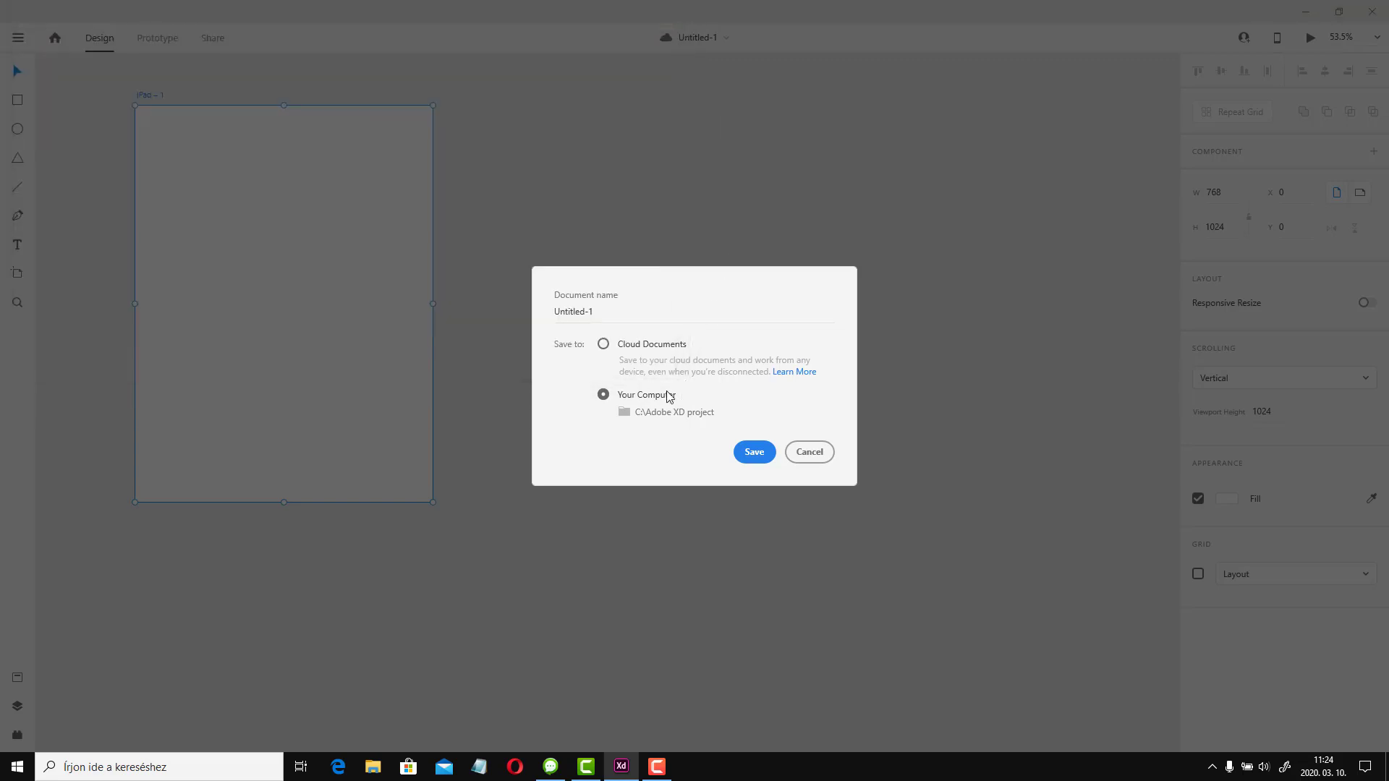
Name the document xd-tutorila and save it
{"action": "left_click", "coordinate": [605, 311]}
{"action": "type", "text": "xd-tutorila"}
{"action": "left_click", "coordinate": [754, 456]}
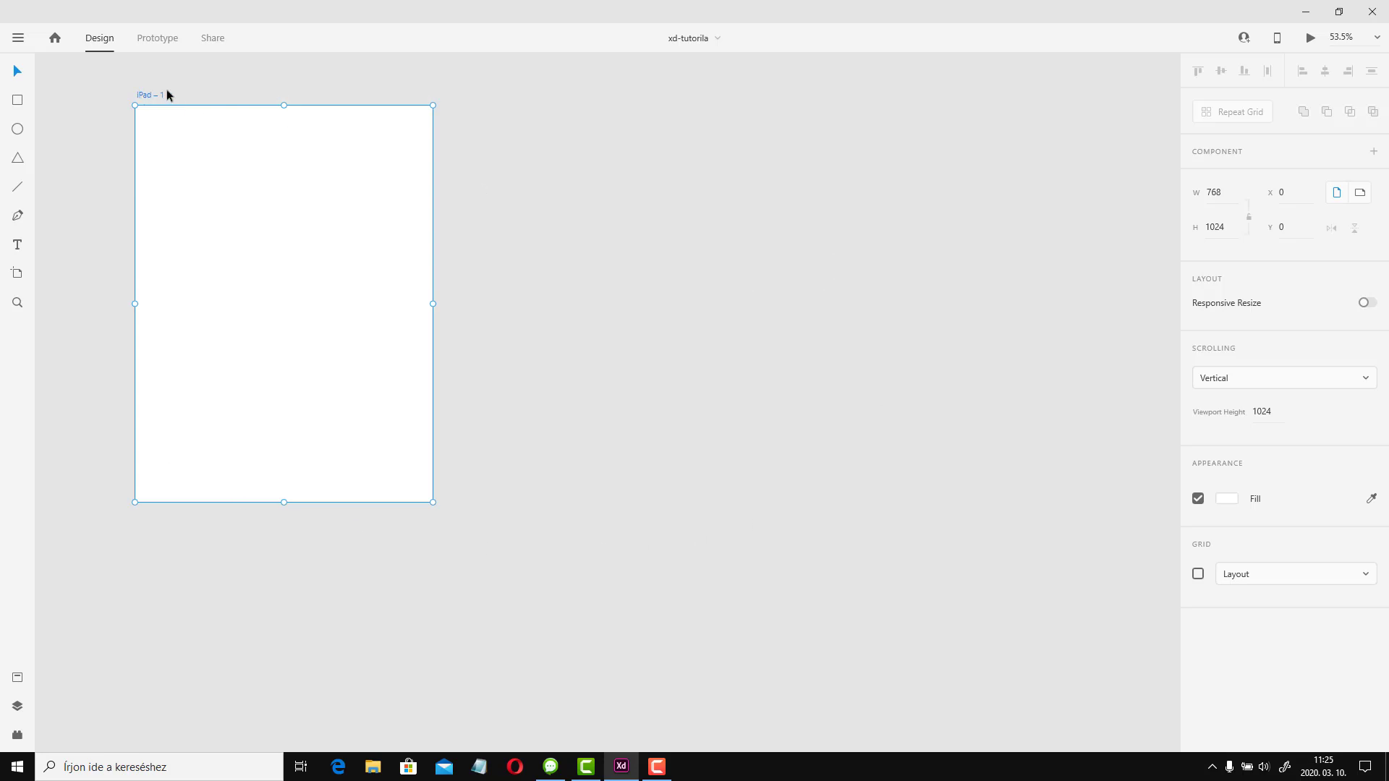
Rename the iPad artboard as artBoard#1 and deselect it
{"action": "double_click", "coordinate": [149, 96]}
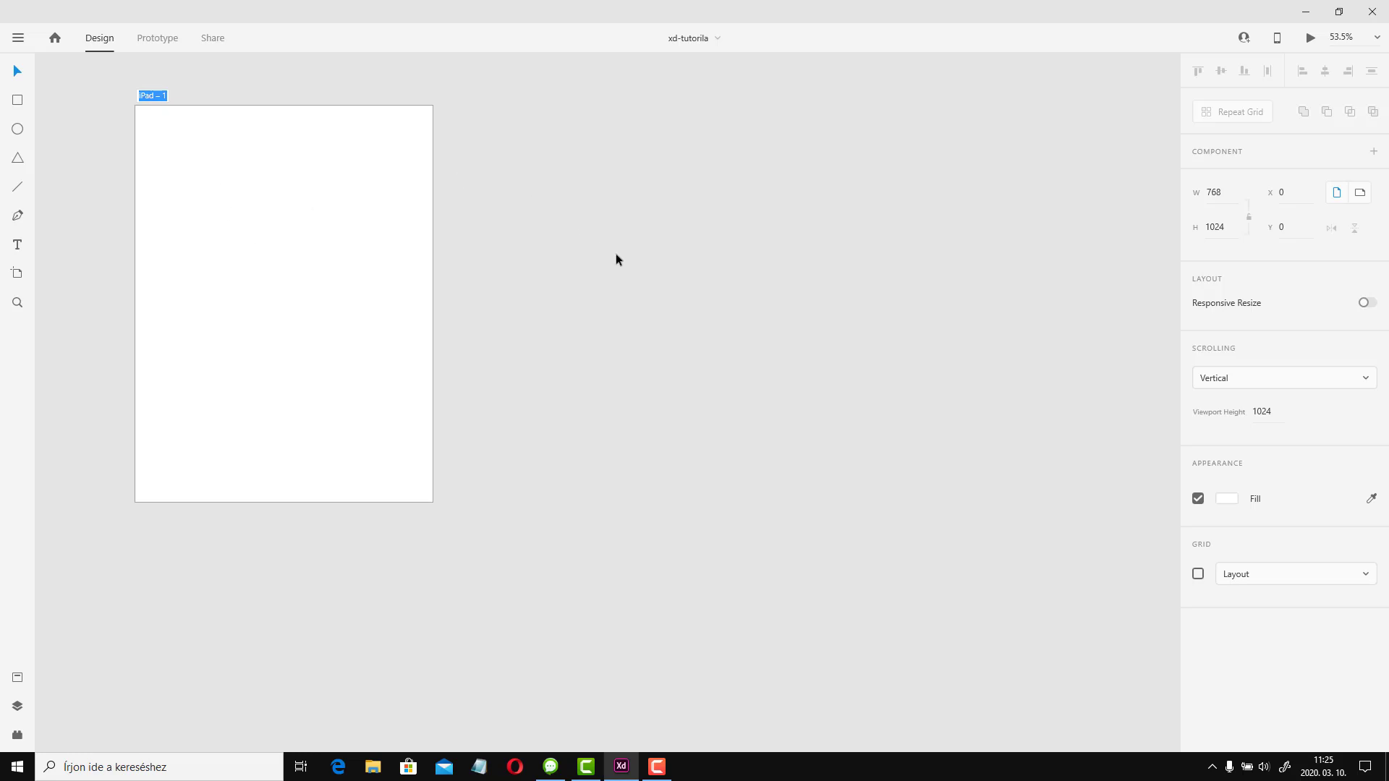
{"action": "type", "text": "a"}
{"action": "type", "text": "rtBoard#1"}
{"action": "key", "text": "Return"}
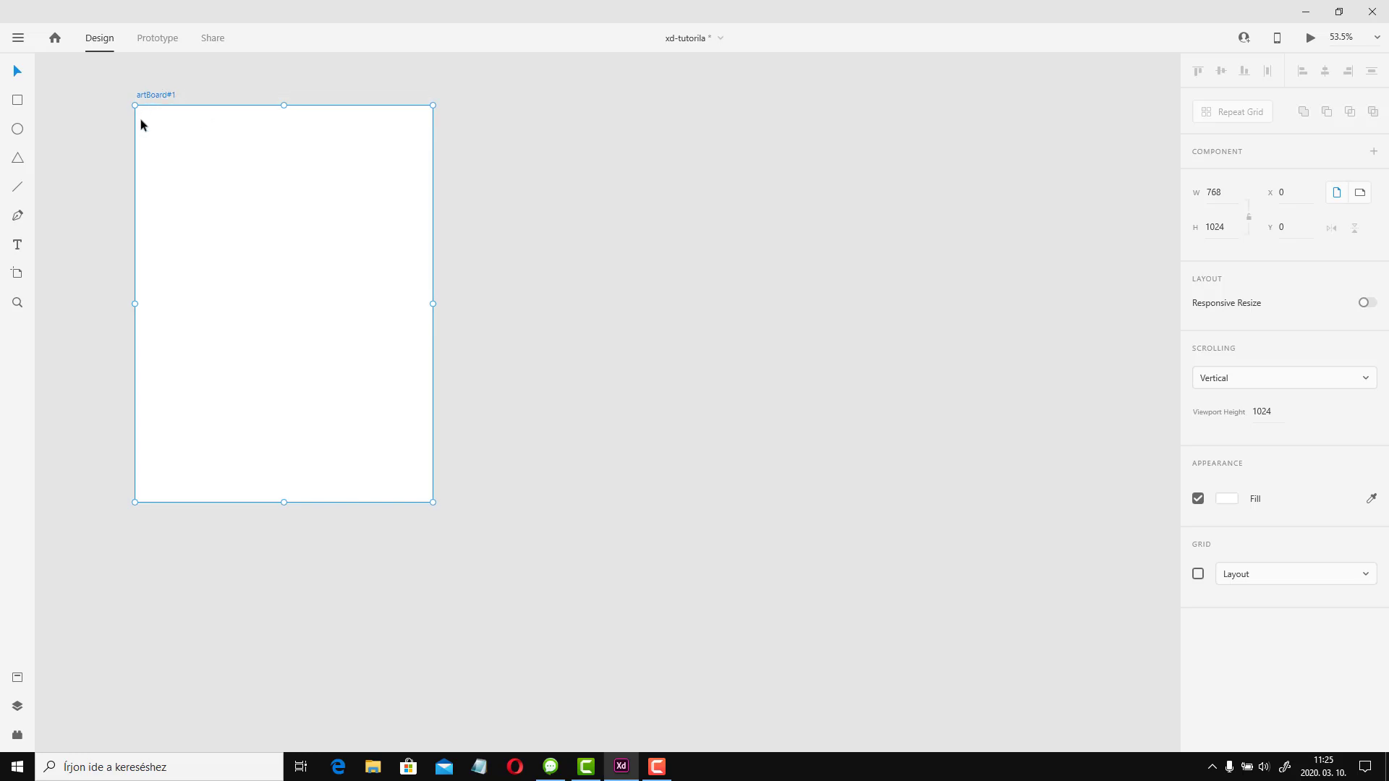
{"action": "left_click", "coordinate": [529, 227]}
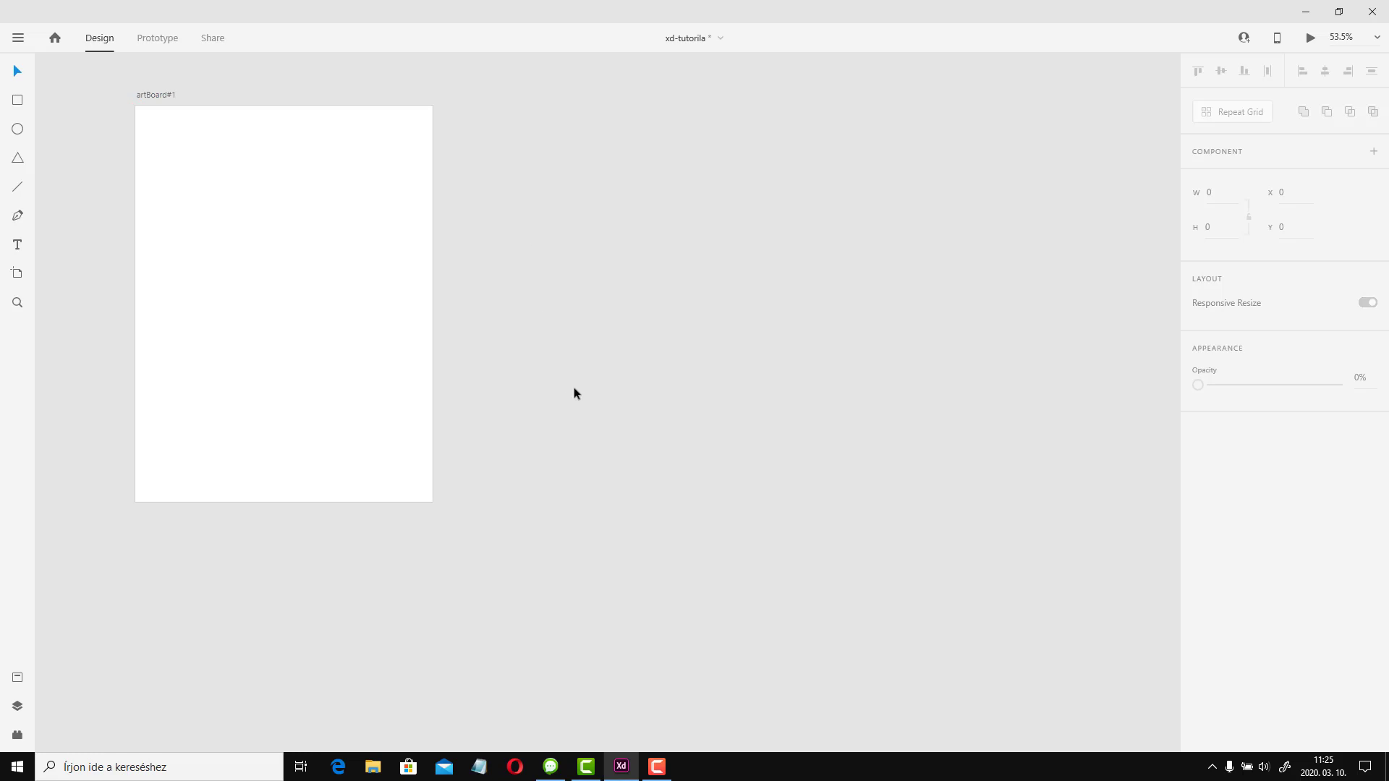
Zoom and pan around the canvas to view artBoard#1 at different magnifications
{"action": "scroll", "coordinate": [574, 393], "scroll_direction": "down", "scroll_amount": 8}
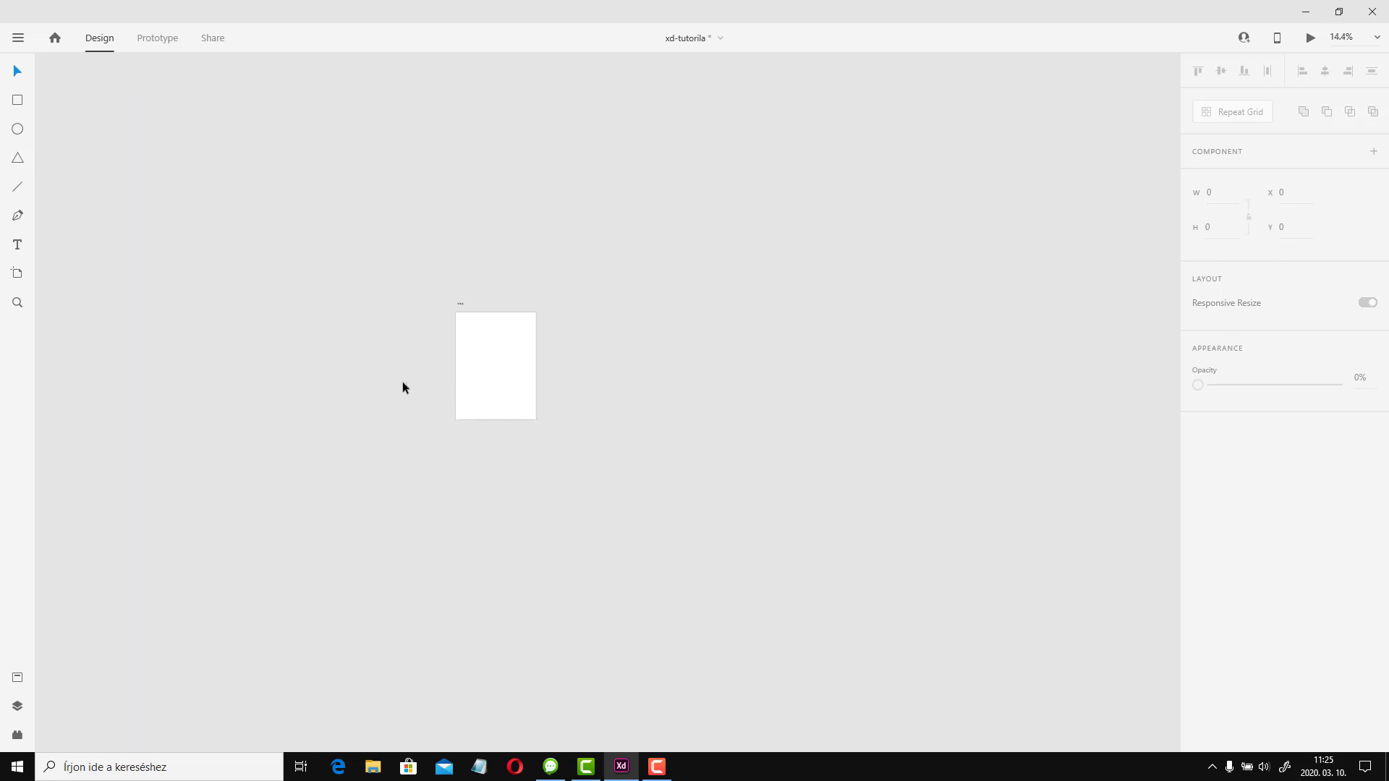
{"action": "scroll", "coordinate": [402, 380], "scroll_direction": "up", "scroll_amount": 9}
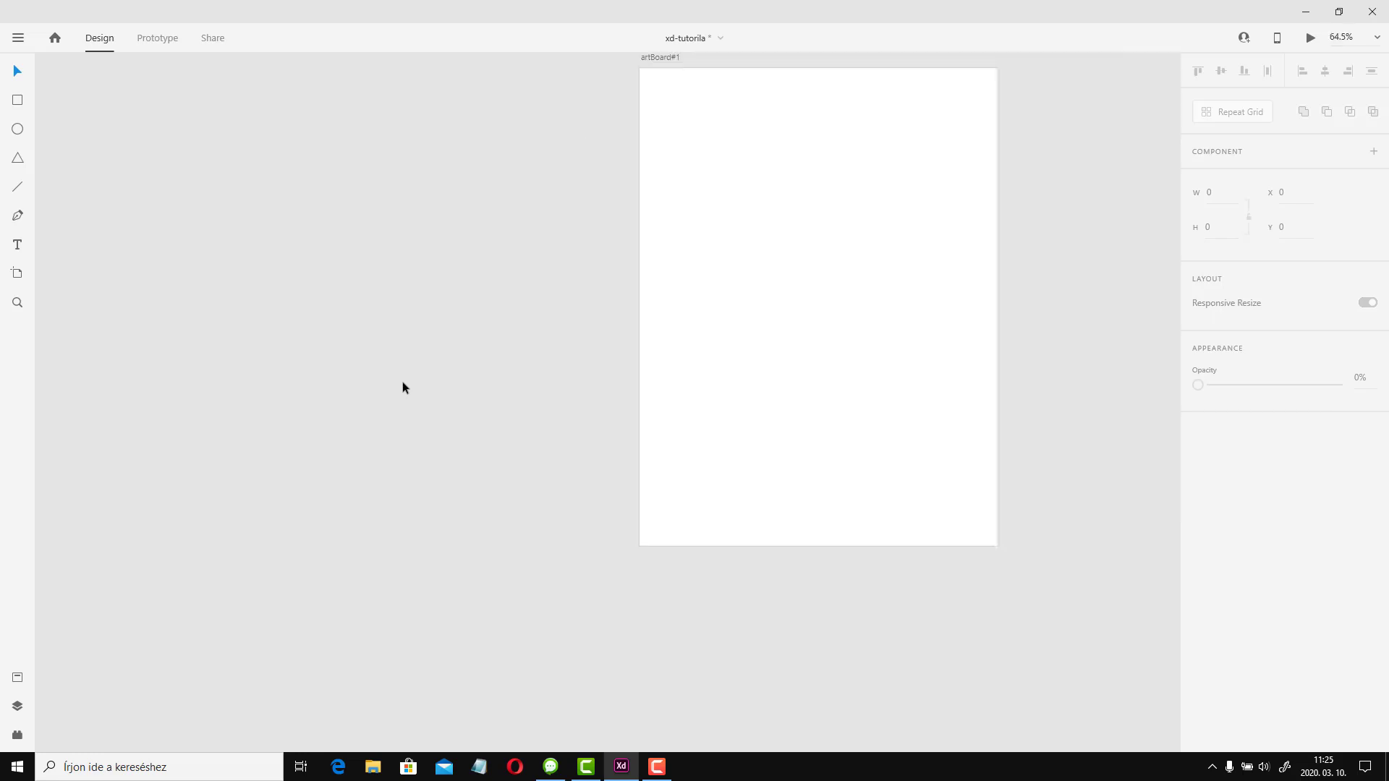
{"action": "scroll", "coordinate": [403, 381], "scroll_direction": "down", "scroll_amount": 6}
{"action": "scroll", "coordinate": [405, 376], "scroll_direction": "up", "scroll_amount": 5}
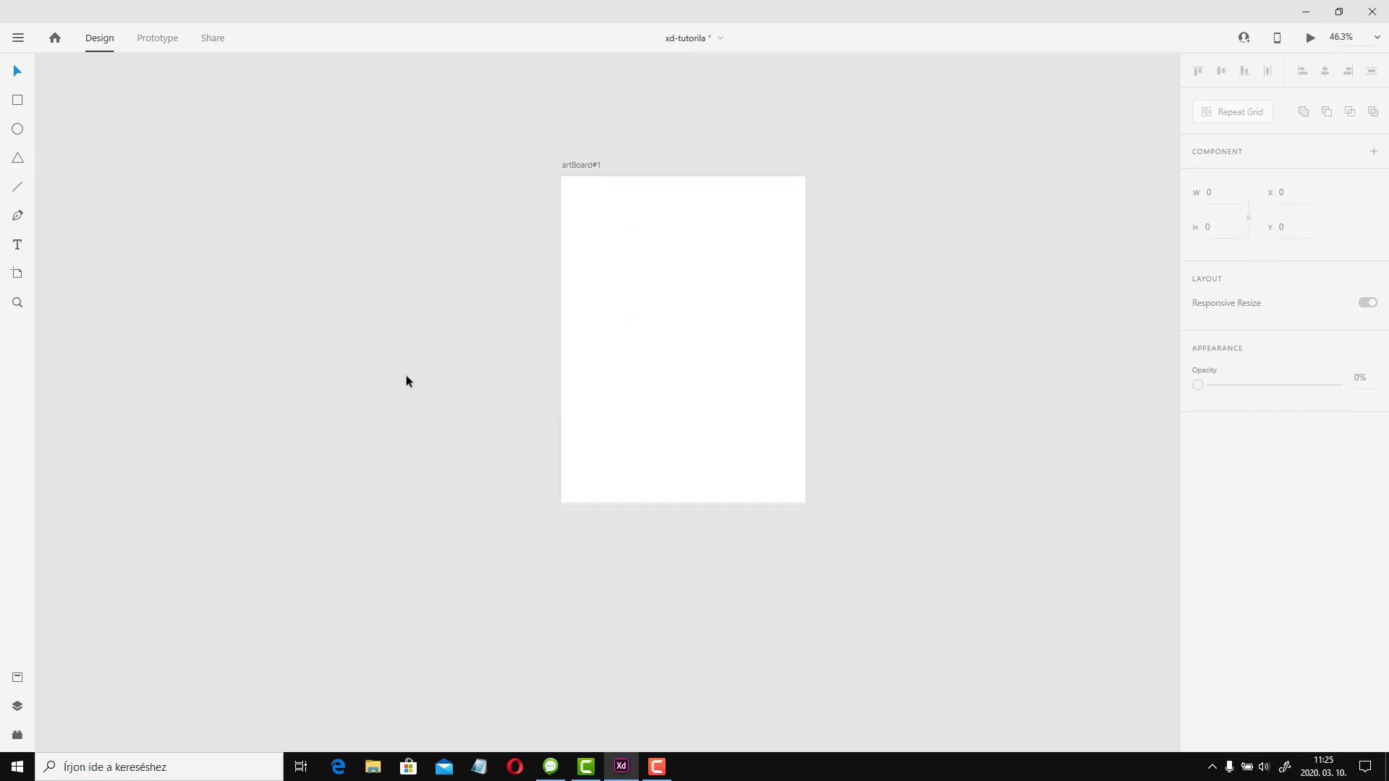
{"action": "scroll", "coordinate": [405, 381], "scroll_direction": "up", "scroll_amount": 6}
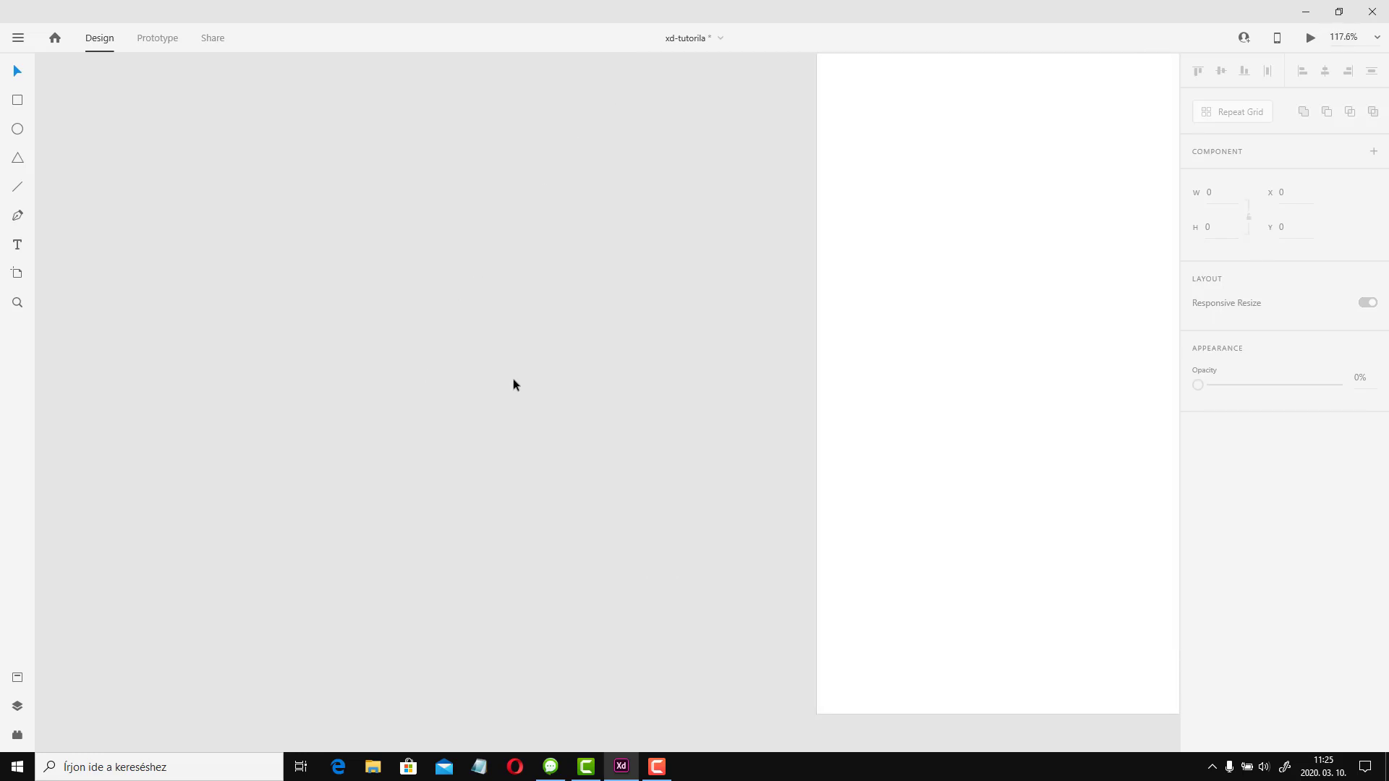
{"action": "left_click_drag", "start_coordinate": [1010, 313], "coordinate": [561, 416]}
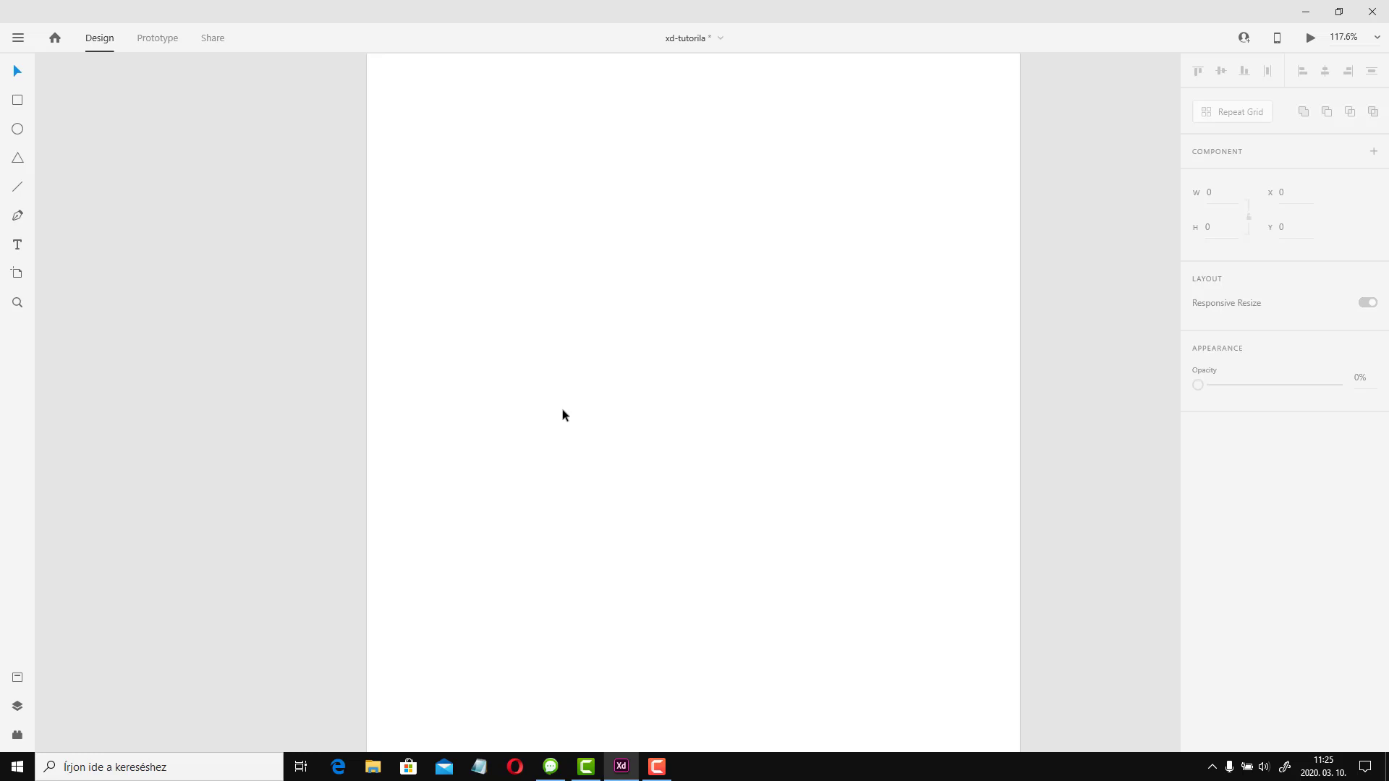
{"action": "scroll", "coordinate": [562, 413], "scroll_direction": "down", "scroll_amount": 2}
{"action": "scroll", "coordinate": [561, 414], "scroll_direction": "up", "scroll_amount": 1}
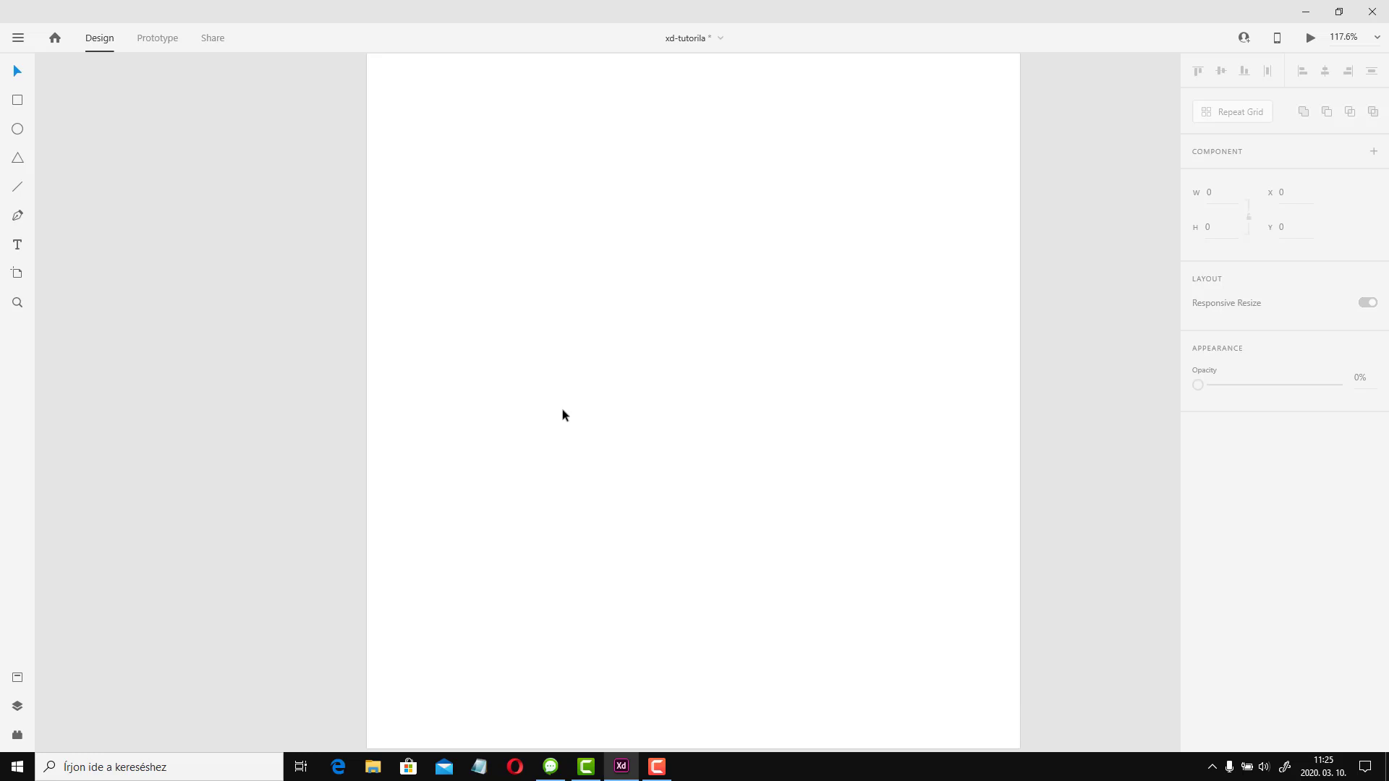
{"action": "scroll", "coordinate": [563, 409], "scroll_direction": "down", "scroll_amount": 5, "text": "ctrl"}
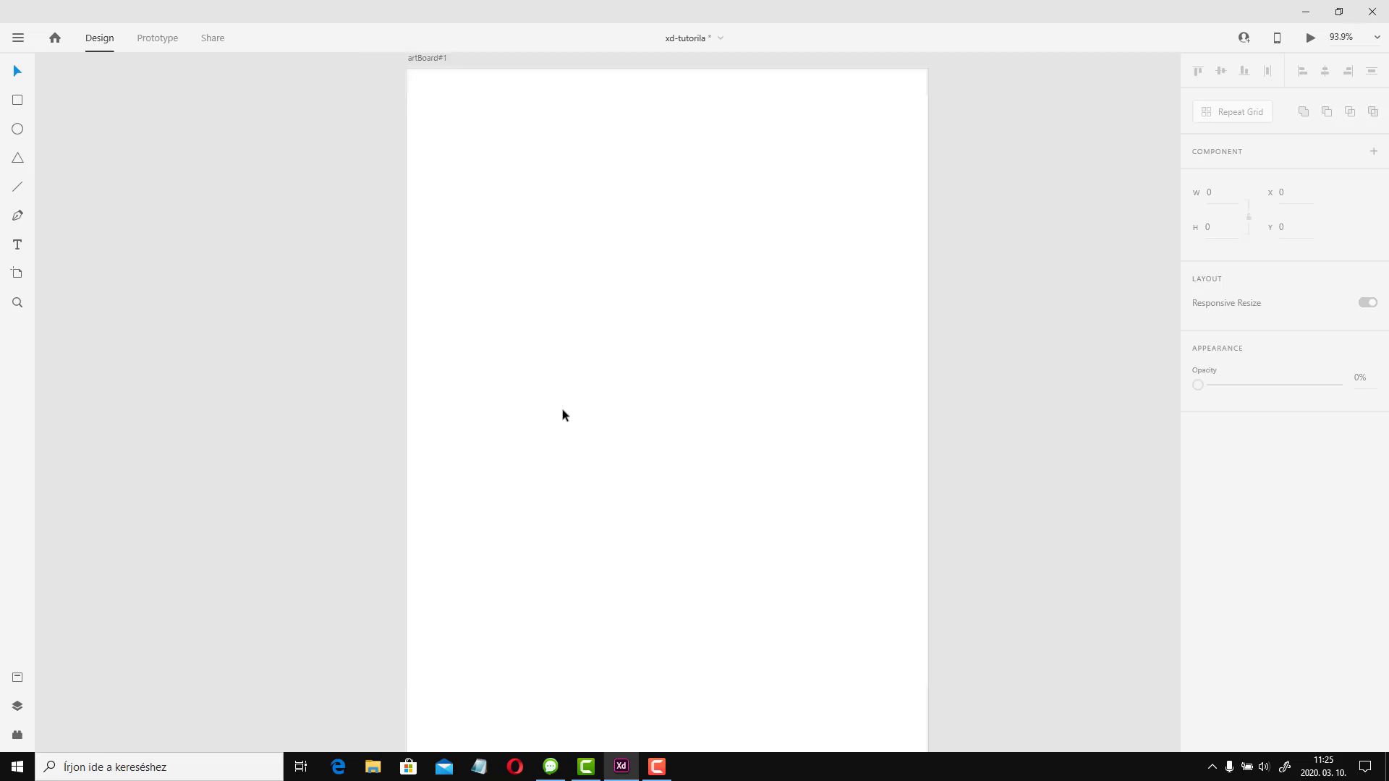
{"action": "scroll", "coordinate": [560, 418], "scroll_direction": "up", "scroll_amount": 2}
{"action": "scroll", "coordinate": [560, 418], "scroll_direction": "down", "scroll_amount": 2}
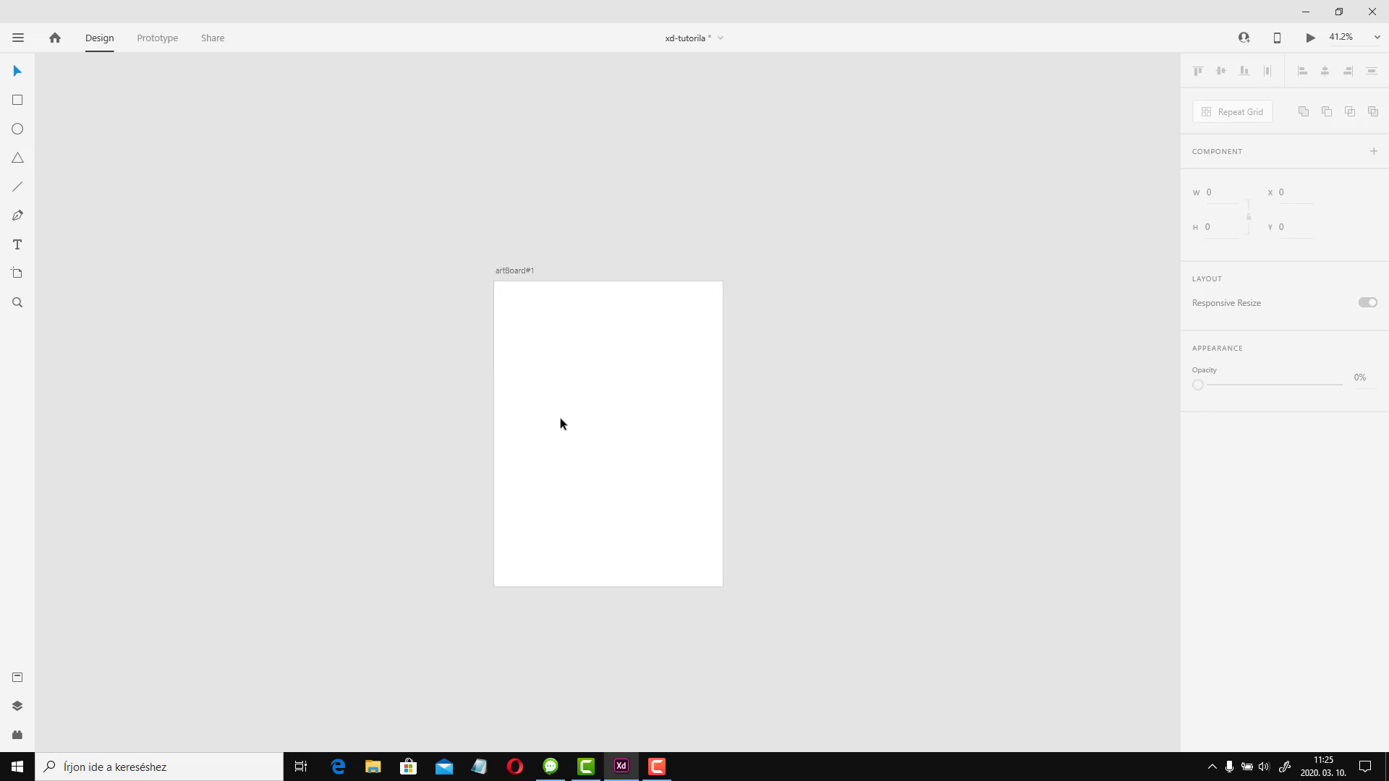
{"action": "scroll", "coordinate": [560, 418], "scroll_direction": "up", "scroll_amount": 5, "text": "ctrl"}
{"action": "scroll", "coordinate": [560, 418], "scroll_direction": "down", "scroll_amount": 6, "text": "ctrl"}
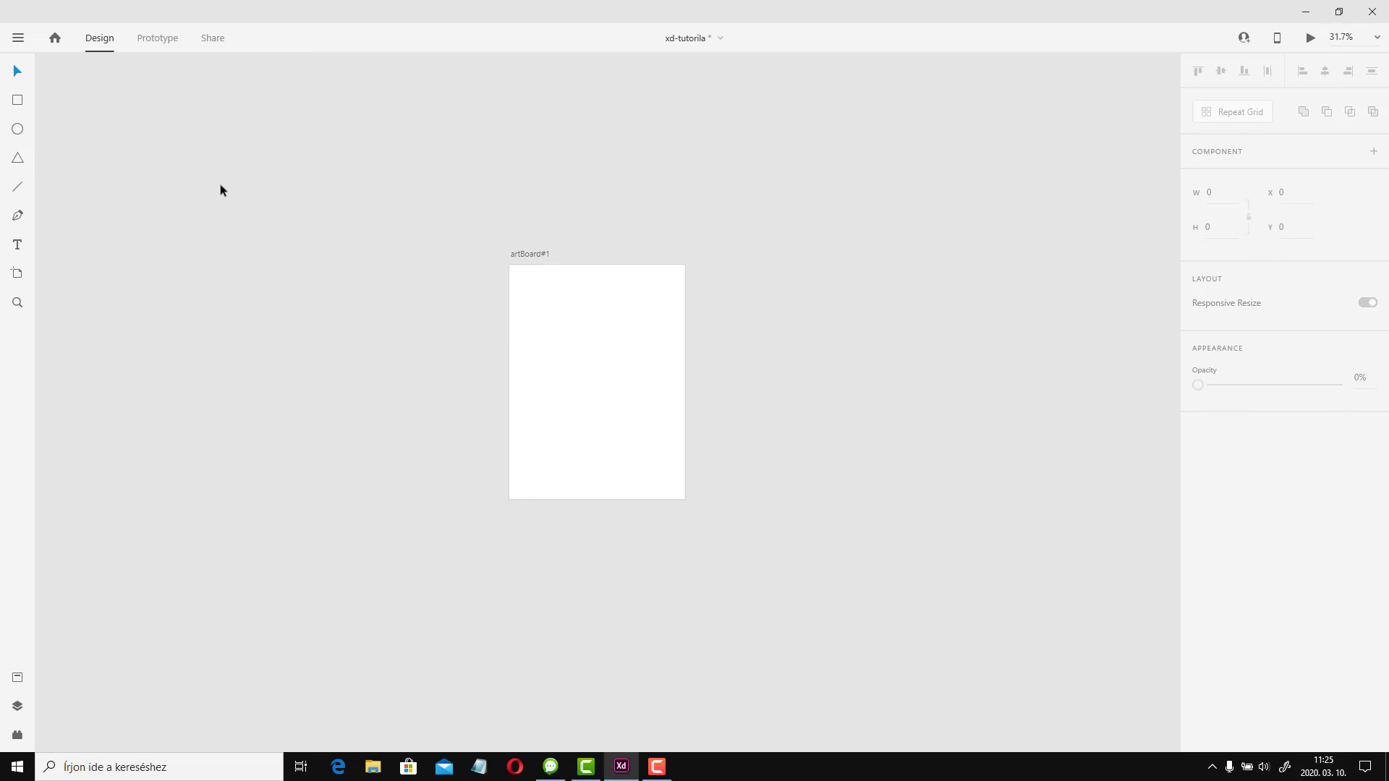
Add five 768 × 1024 artboards beside and above artBoard#1 to form two rows of three
{"action": "left_click", "coordinate": [579, 315]}
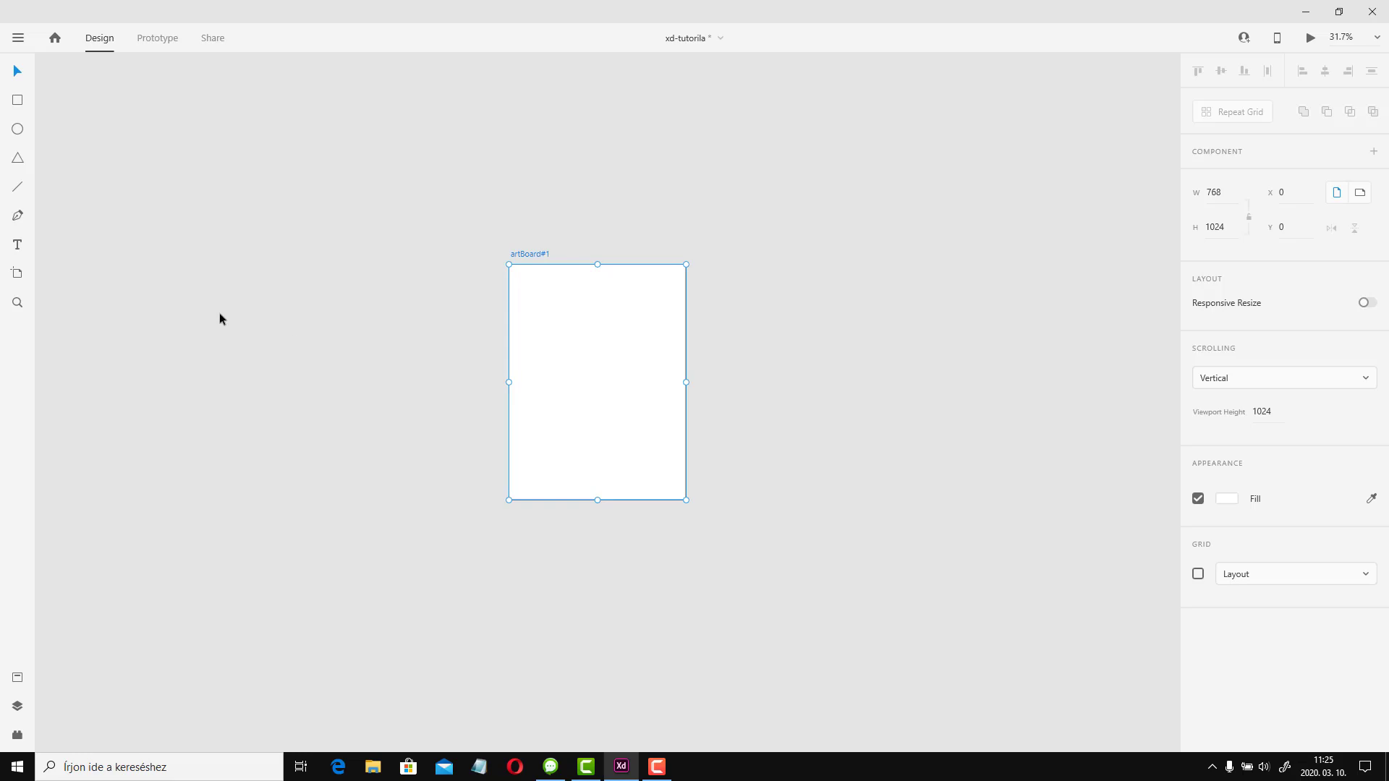
{"action": "left_click", "coordinate": [17, 274]}
{"action": "left_click", "coordinate": [760, 273]}
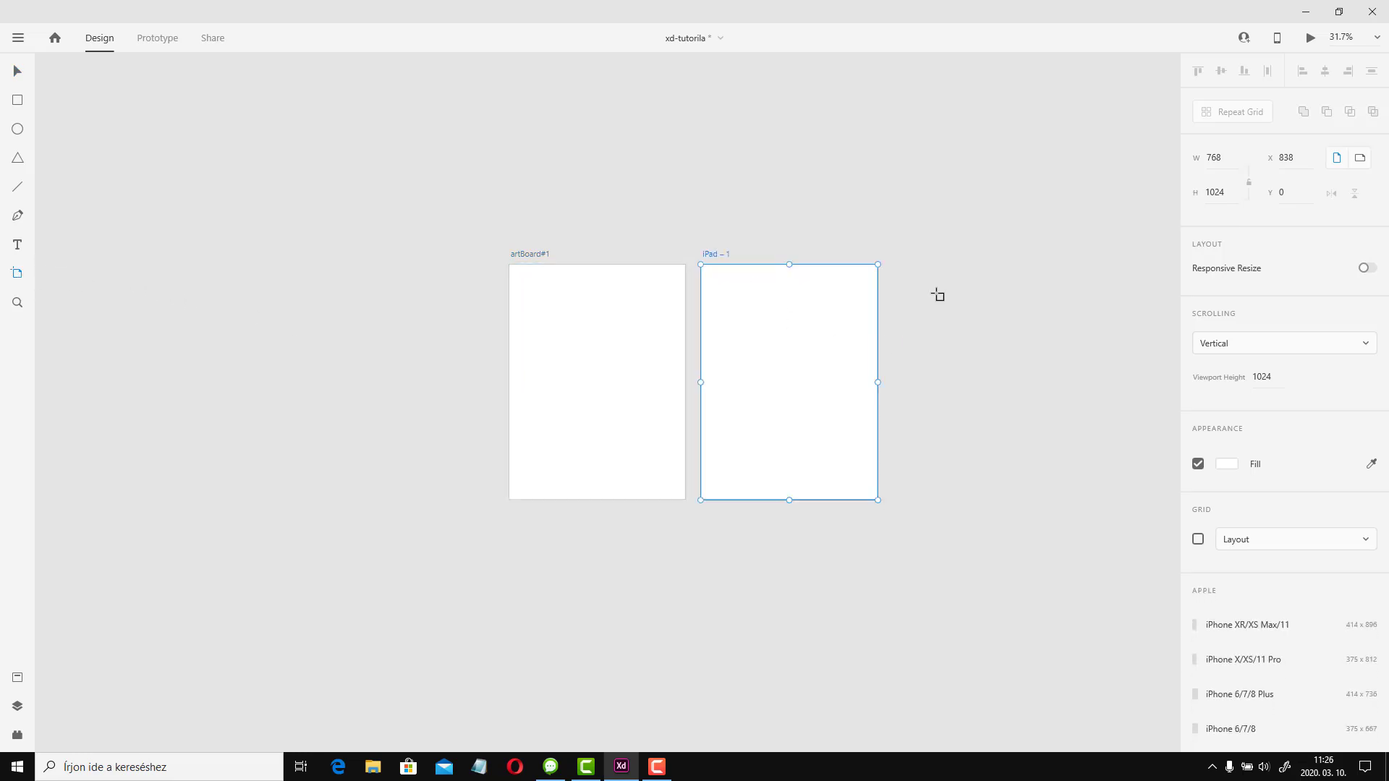
{"action": "left_click", "coordinate": [959, 263]}
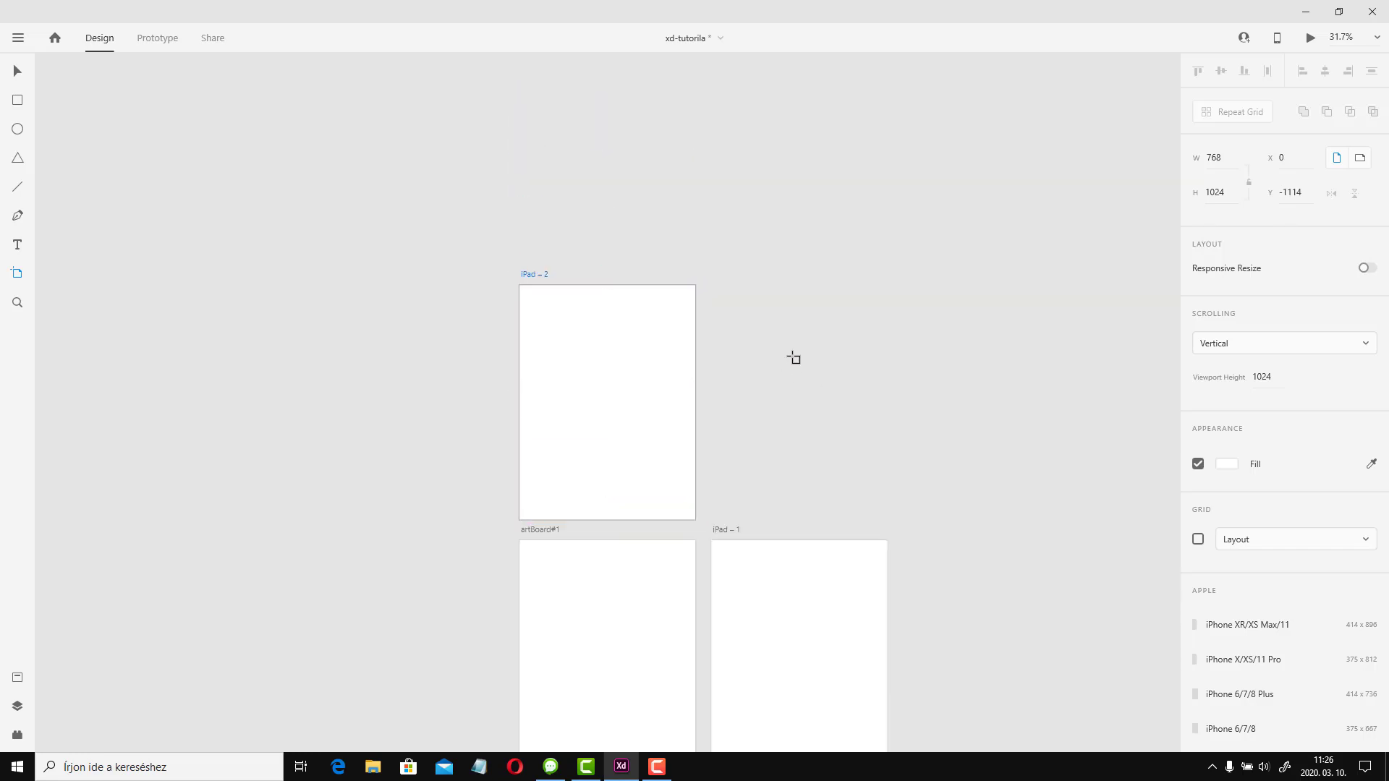
{"action": "left_click", "coordinate": [793, 358]}
{"action": "left_click", "coordinate": [1041, 397]}
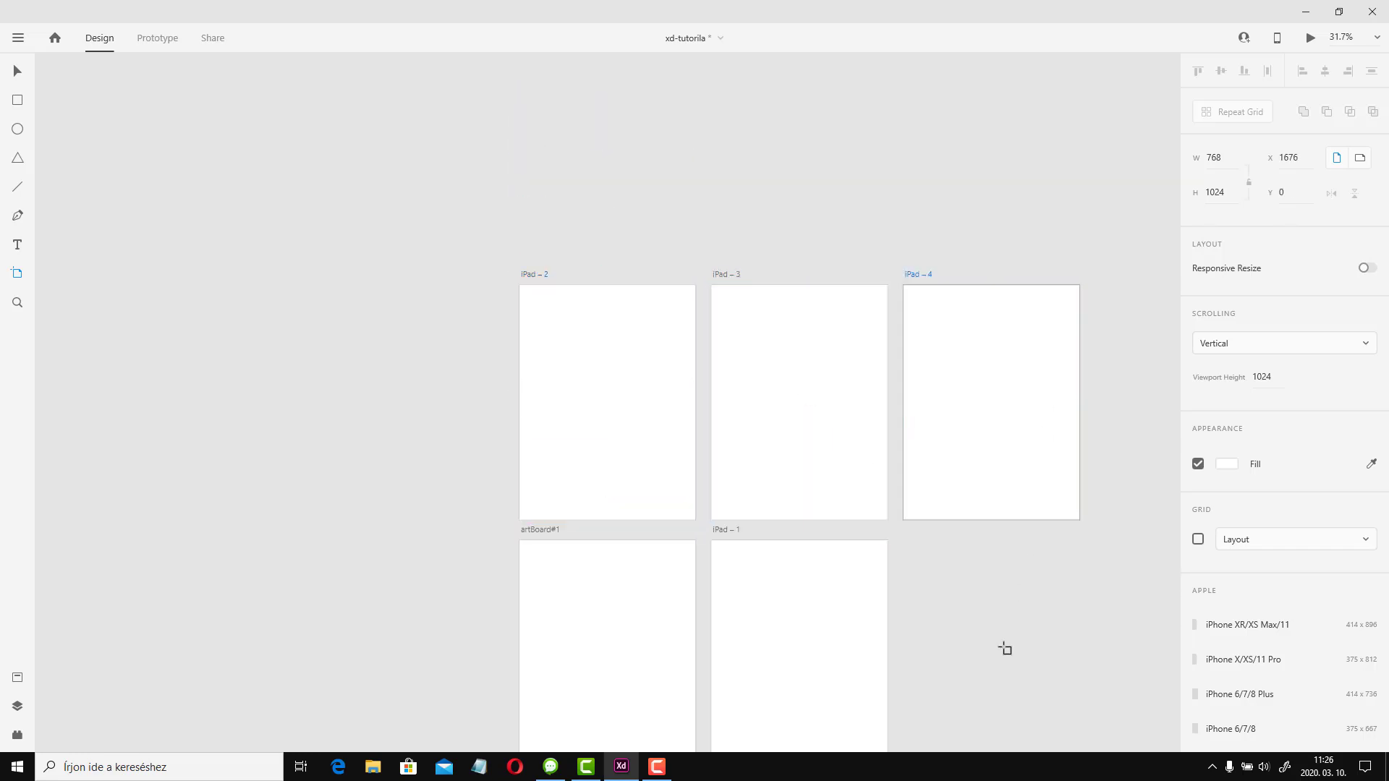
{"action": "left_click", "coordinate": [1005, 649]}
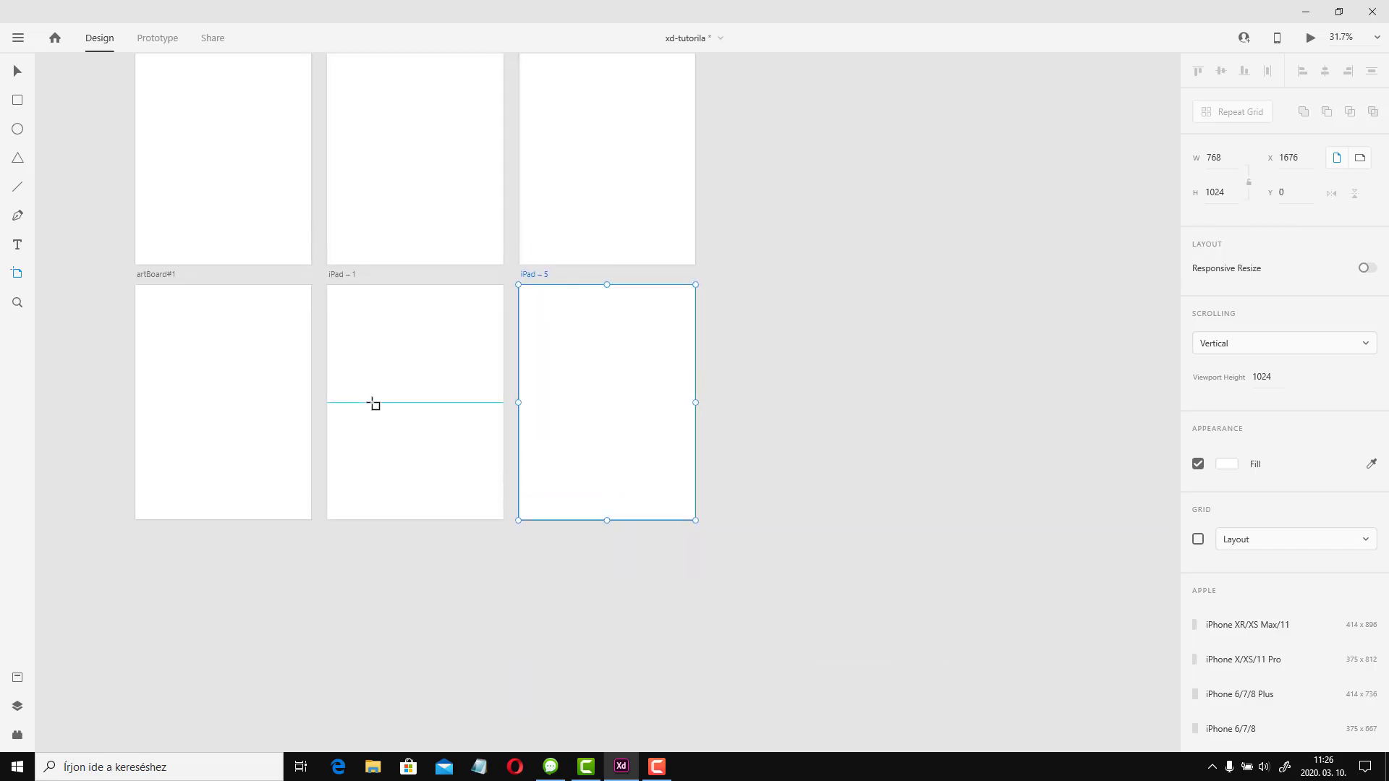
Rename the middle artboard of the lower row as artBoard#2
{"action": "scroll", "coordinate": [335, 404], "scroll_direction": "down", "scroll_amount": 1}
{"action": "scroll", "coordinate": [173, 301], "scroll_direction": "down", "scroll_amount": 1}
{"action": "scroll", "coordinate": [251, 371], "scroll_direction": "up", "scroll_amount": 1}
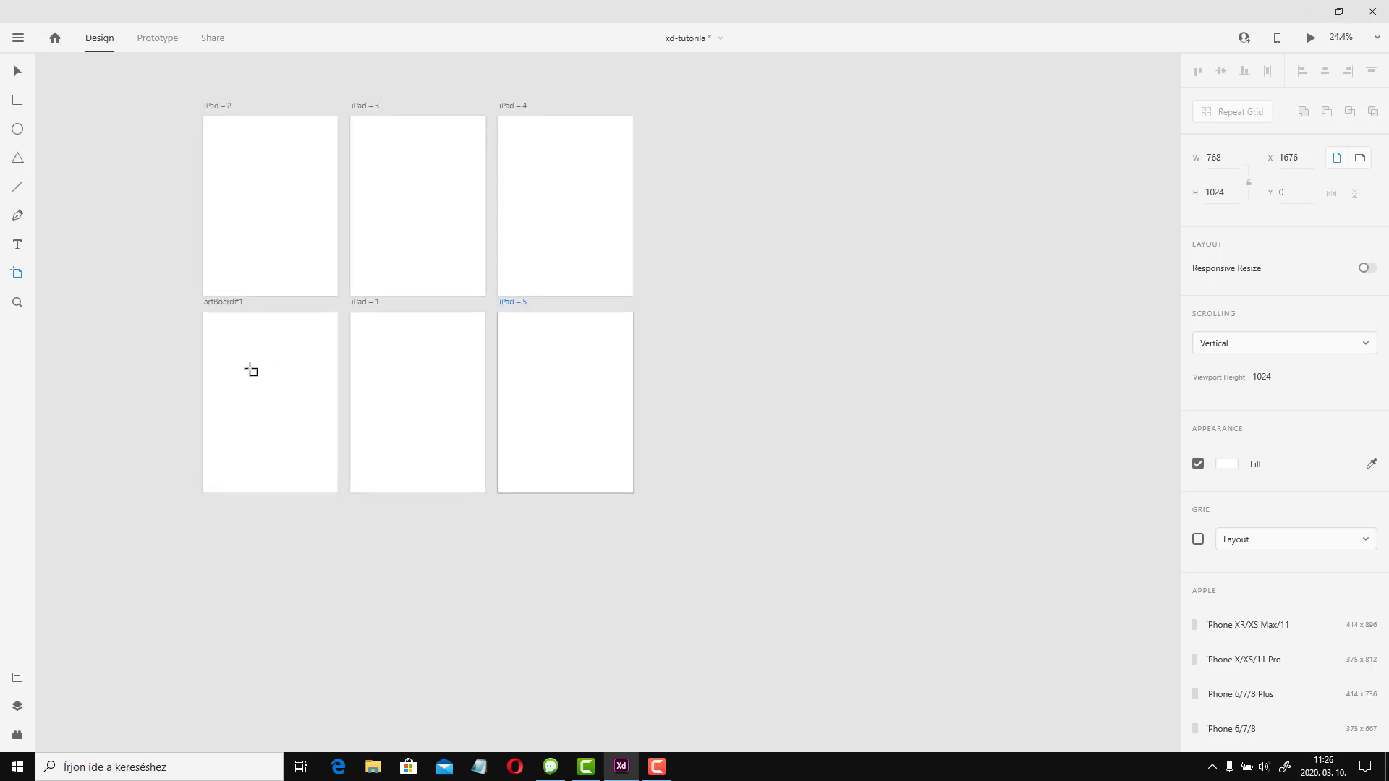
{"action": "scroll", "coordinate": [251, 370], "scroll_direction": "up", "scroll_amount": 1}
{"action": "left_click", "coordinate": [386, 282]}
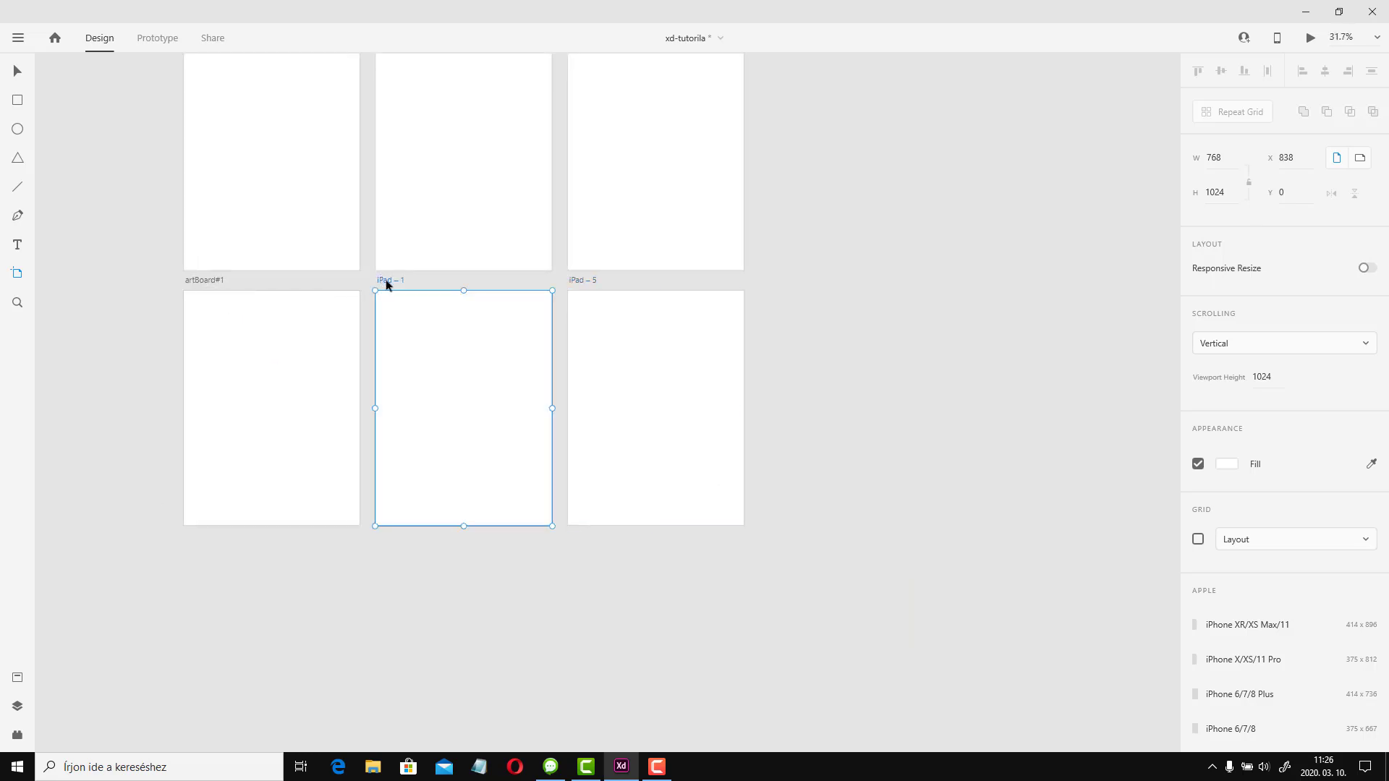
{"action": "double_click", "coordinate": [389, 281]}
{"action": "type", "text": "ar"}
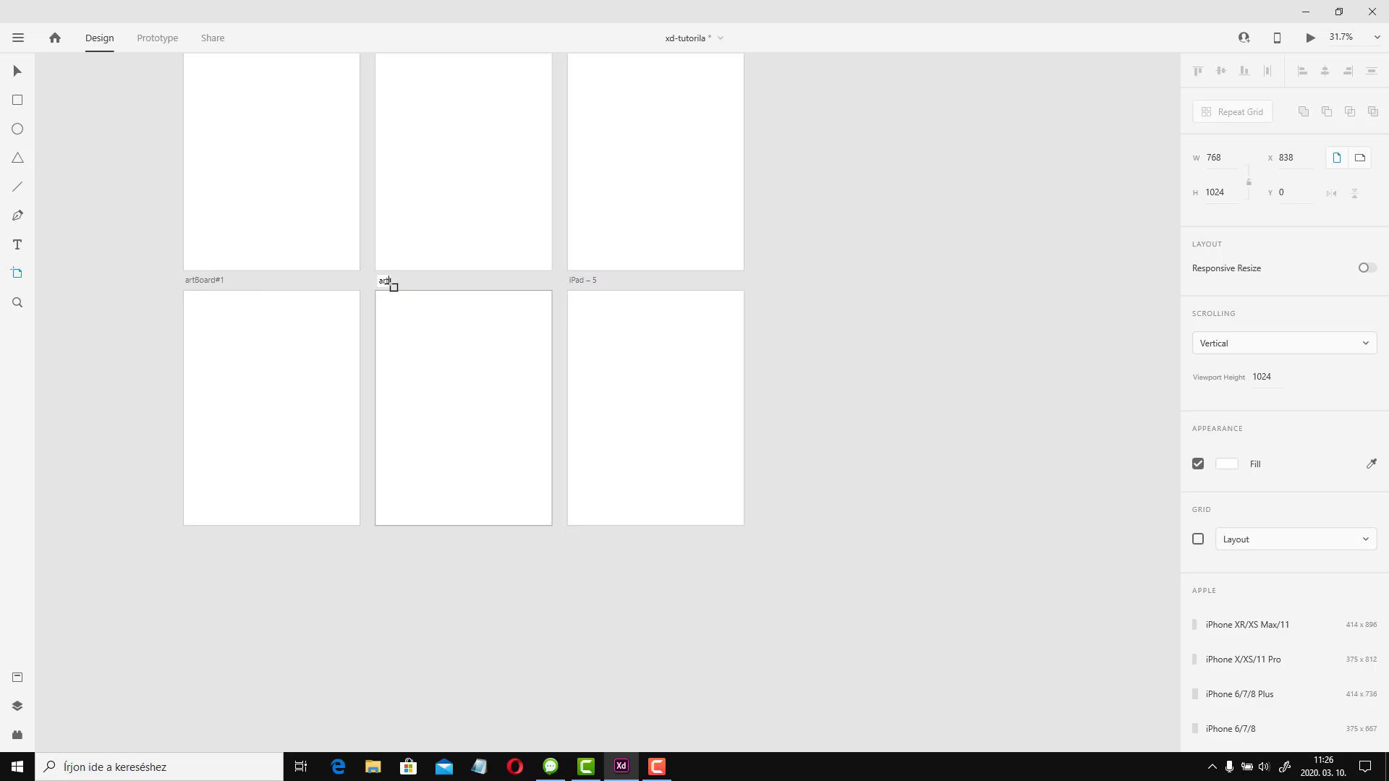
{"action": "type", "text": "tBoard#2"}
{"action": "key", "text": "Return"}
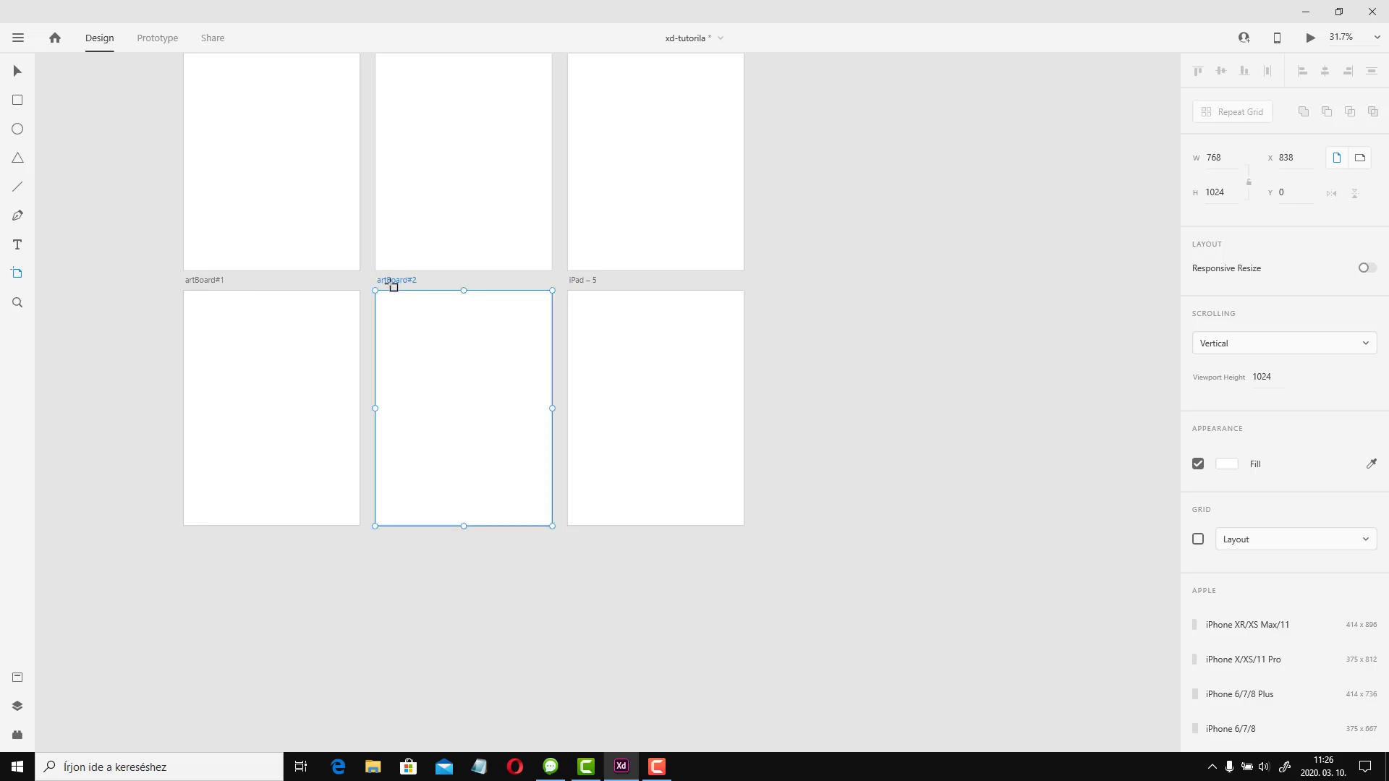
Rename the last artboard of the lower row as artBoard#3
{"action": "double_click", "coordinate": [584, 281]}
{"action": "type", "text": "artBoard"}
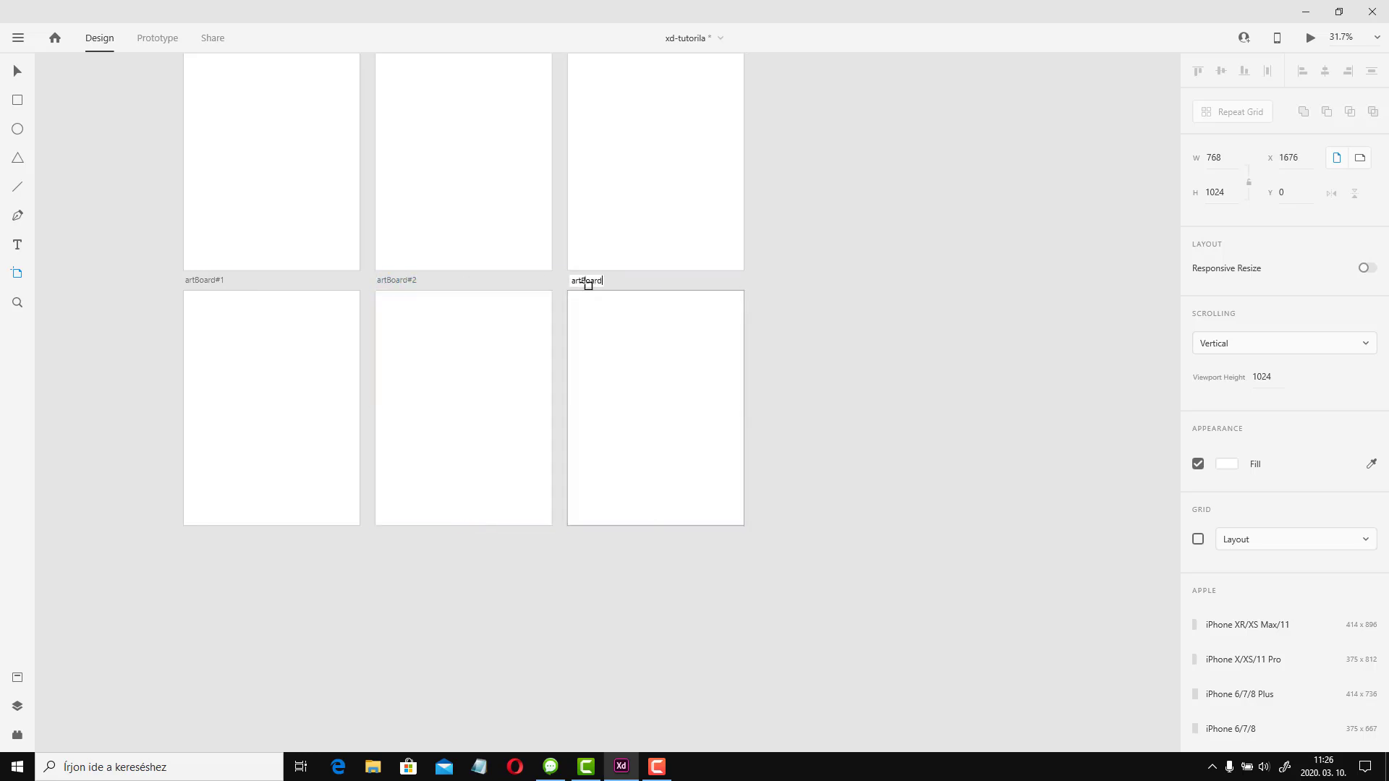
{"action": "type", "text": "#3"}
{"action": "key", "text": "Return"}
Rename the first artboard of the upper row, above artBoard#1, as artBoard#4
{"action": "scroll", "coordinate": [208, 213], "scroll_direction": "up", "scroll_amount": 2}
{"action": "left_click", "coordinate": [17, 70]}
{"action": "double_click", "coordinate": [198, 109]}
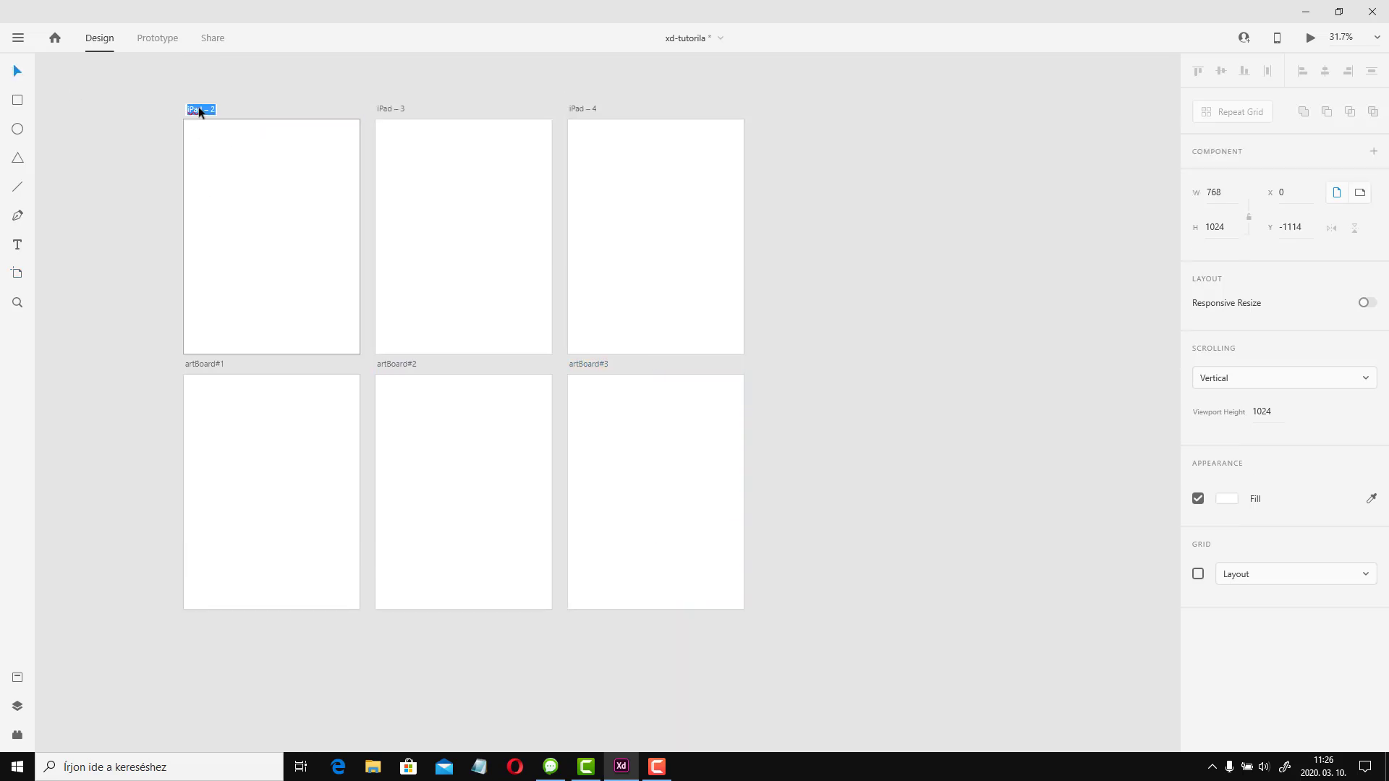
{"action": "type", "text": "artBoard#4"}
{"action": "key", "text": "Return"}
Rename the middle artboard of the upper row, above artBoard#2, as artBoard#5
{"action": "double_click", "coordinate": [393, 110]}
{"action": "type", "text": "artBoa"}
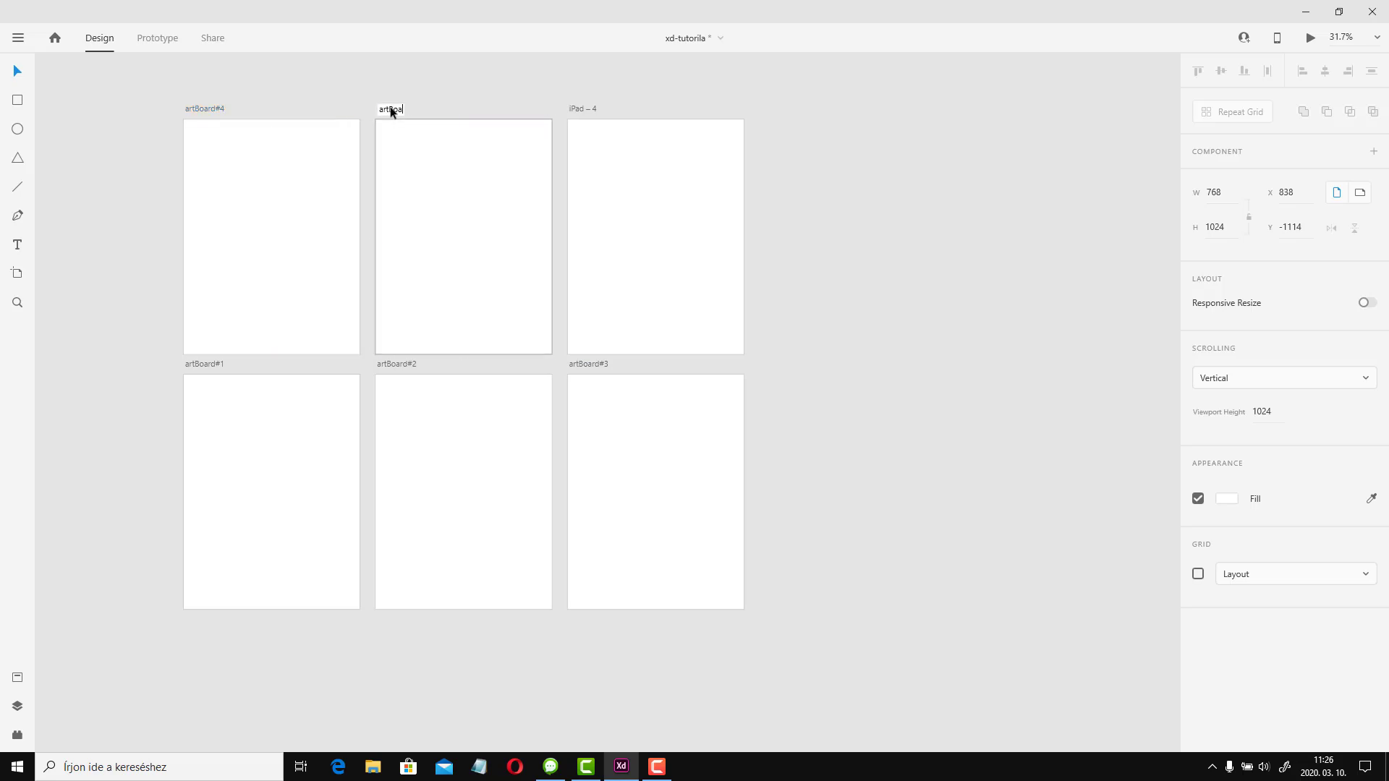
{"action": "type", "text": "rd#5"}
{"action": "key", "text": "Return"}
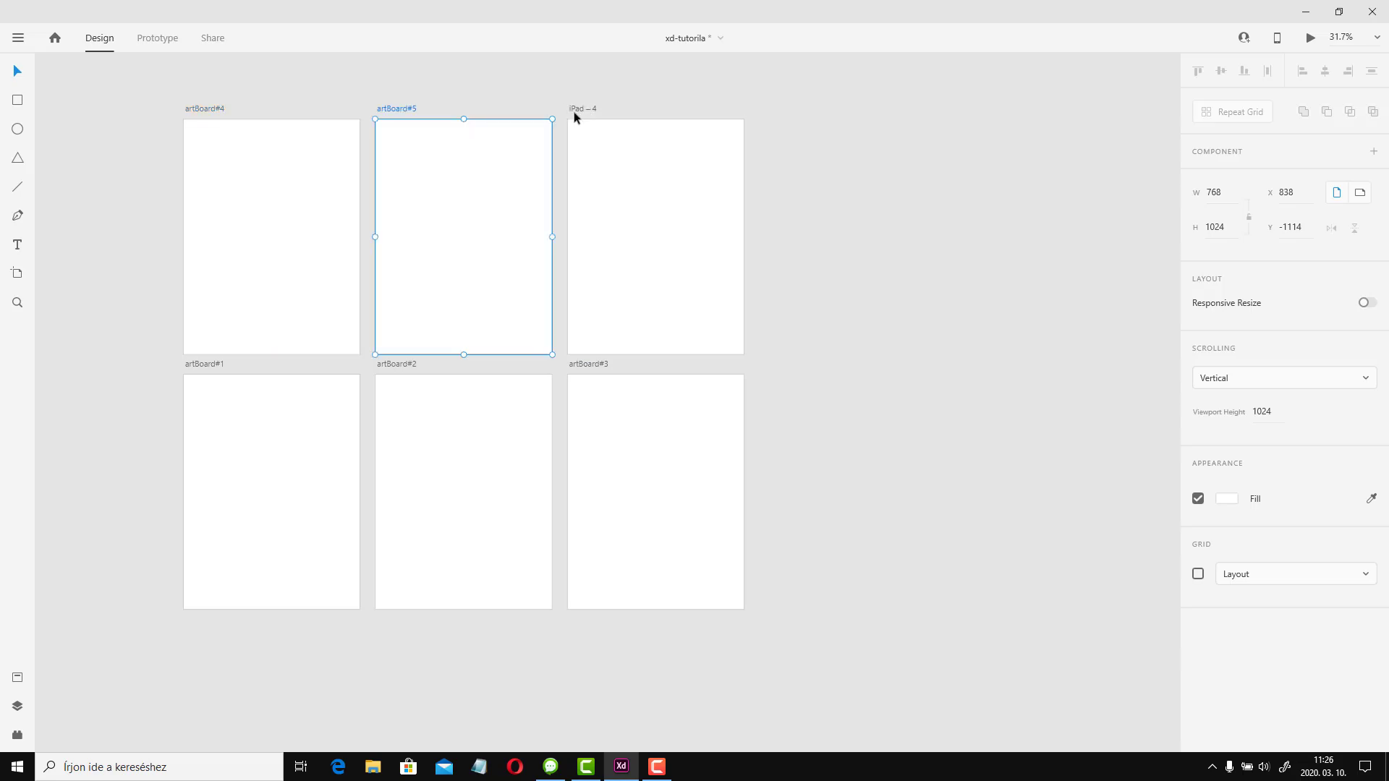
Rename the last artboard of the upper row, above artBoard#3, as artBoard#6
{"action": "double_click", "coordinate": [576, 109]}
{"action": "type", "text": "artBoard"}
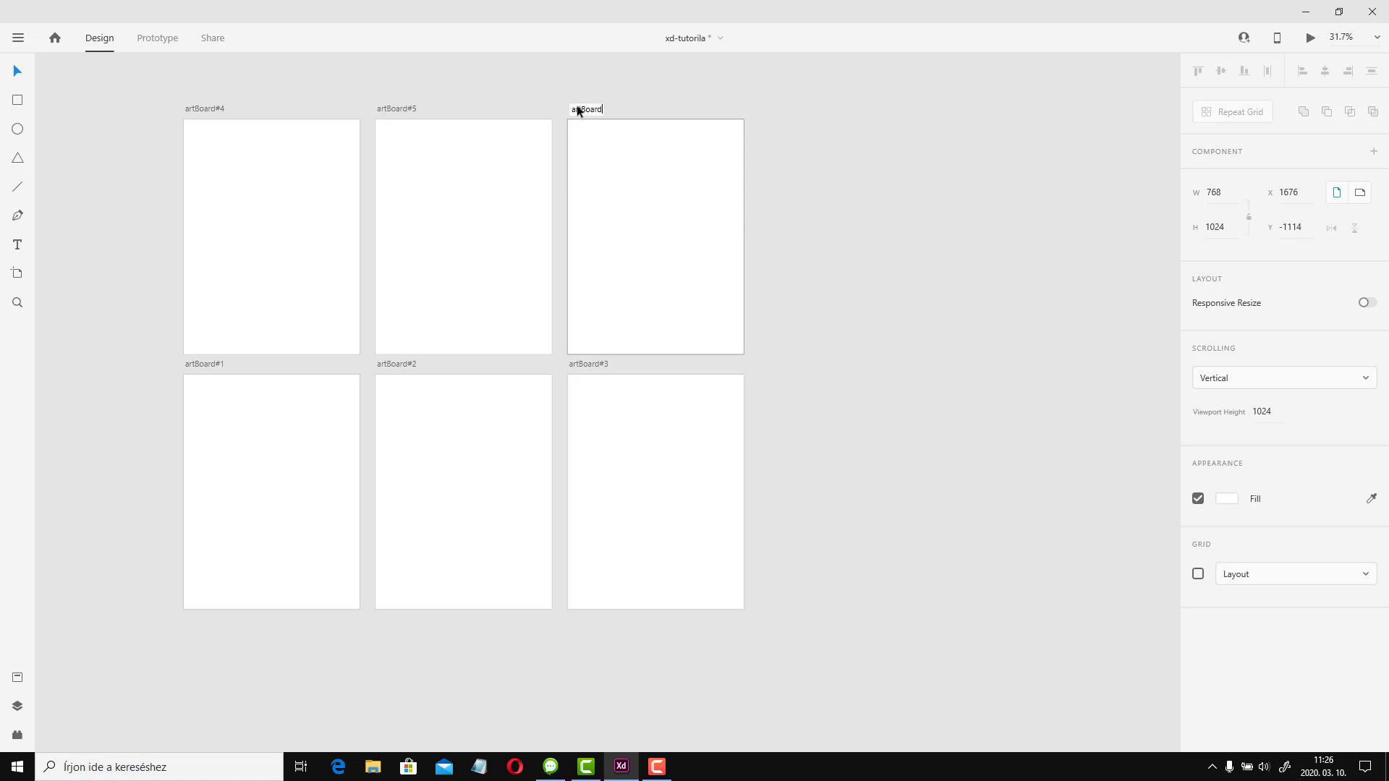
{"action": "type", "text": "#6"}
{"action": "key", "text": "Return"}
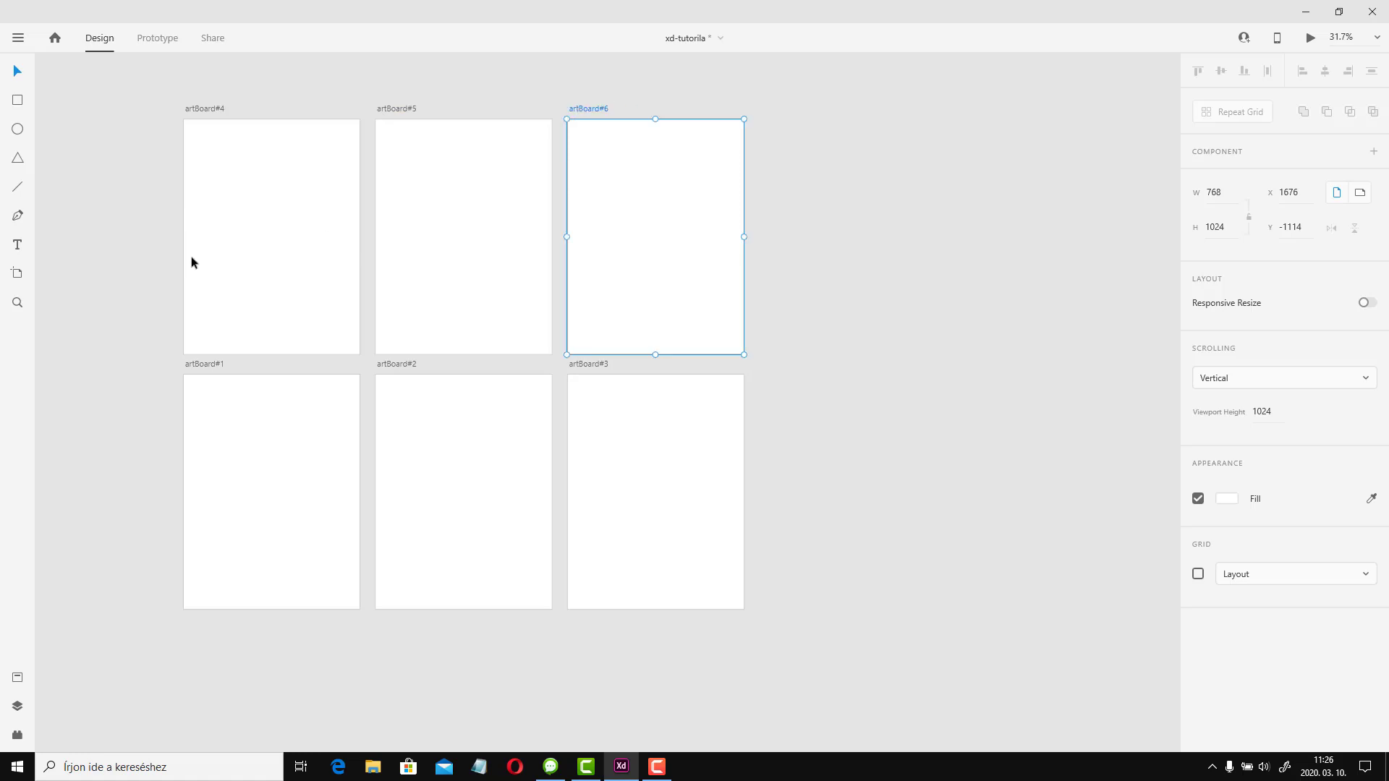
Draw a rectangle in the upper half of artBoard#4, enlarge it to about 559 by 420 and rotate it about 16°
{"action": "scroll", "coordinate": [205, 279], "scroll_direction": "down", "scroll_amount": 10}
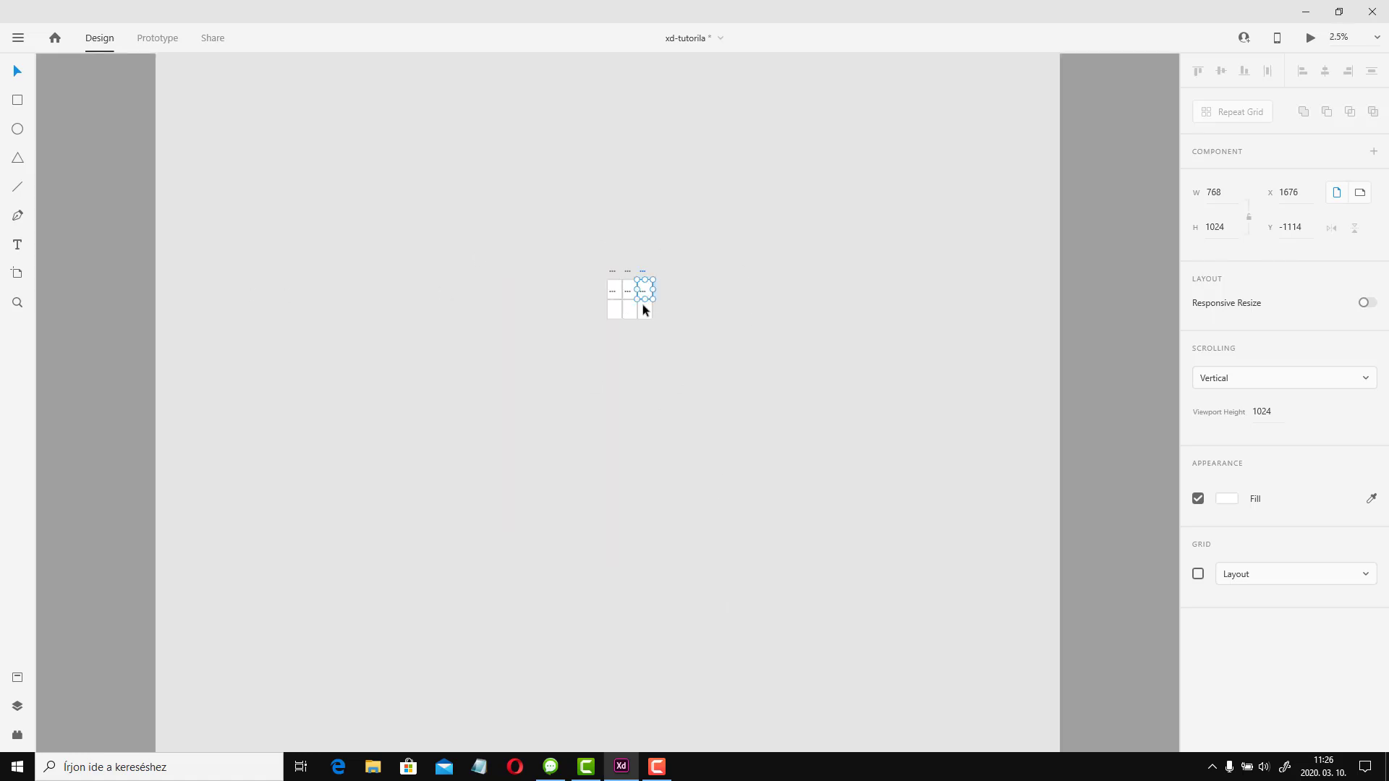
{"action": "scroll", "coordinate": [645, 310], "scroll_direction": "up", "scroll_amount": 10}
{"action": "left_click", "coordinate": [392, 480]}
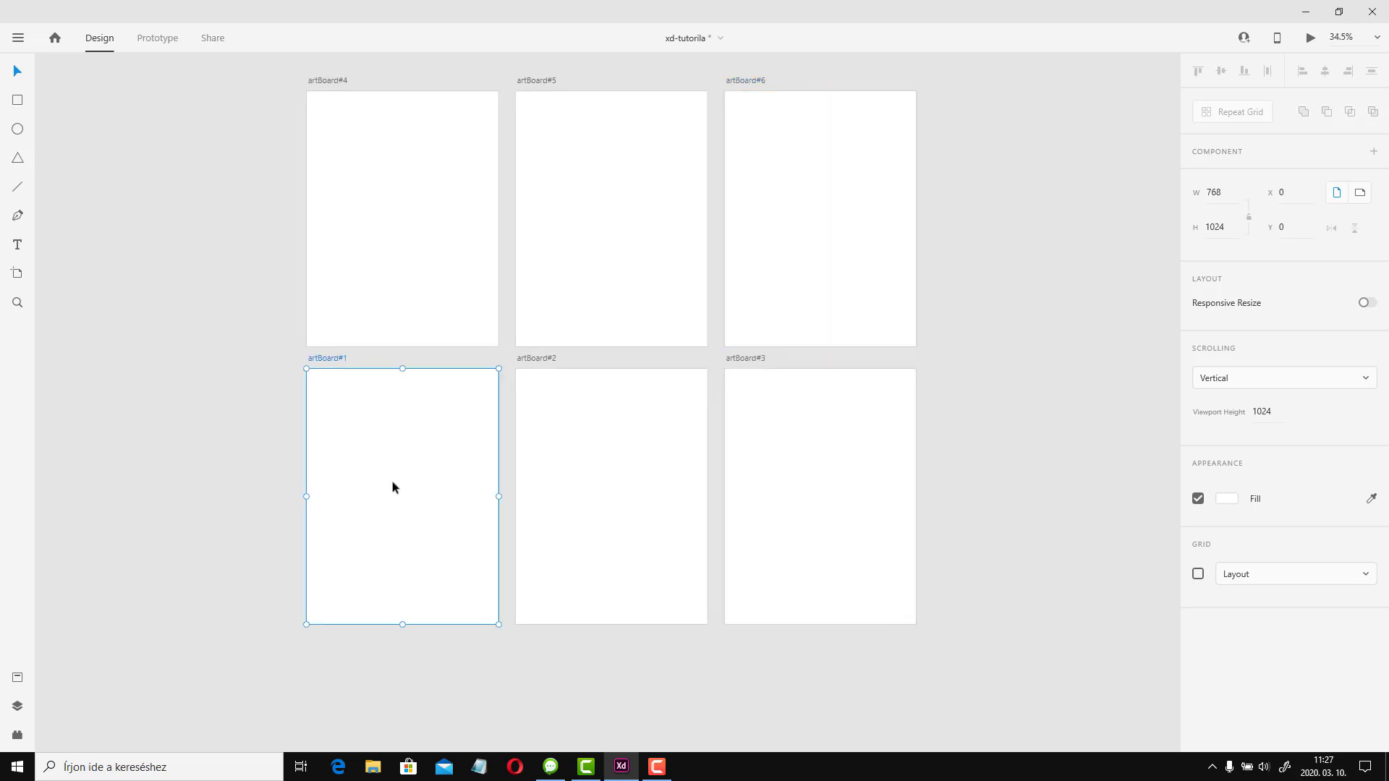
{"action": "left_click", "coordinate": [18, 99]}
{"action": "left_click_drag", "start_coordinate": [365, 165], "coordinate": [458, 245]}
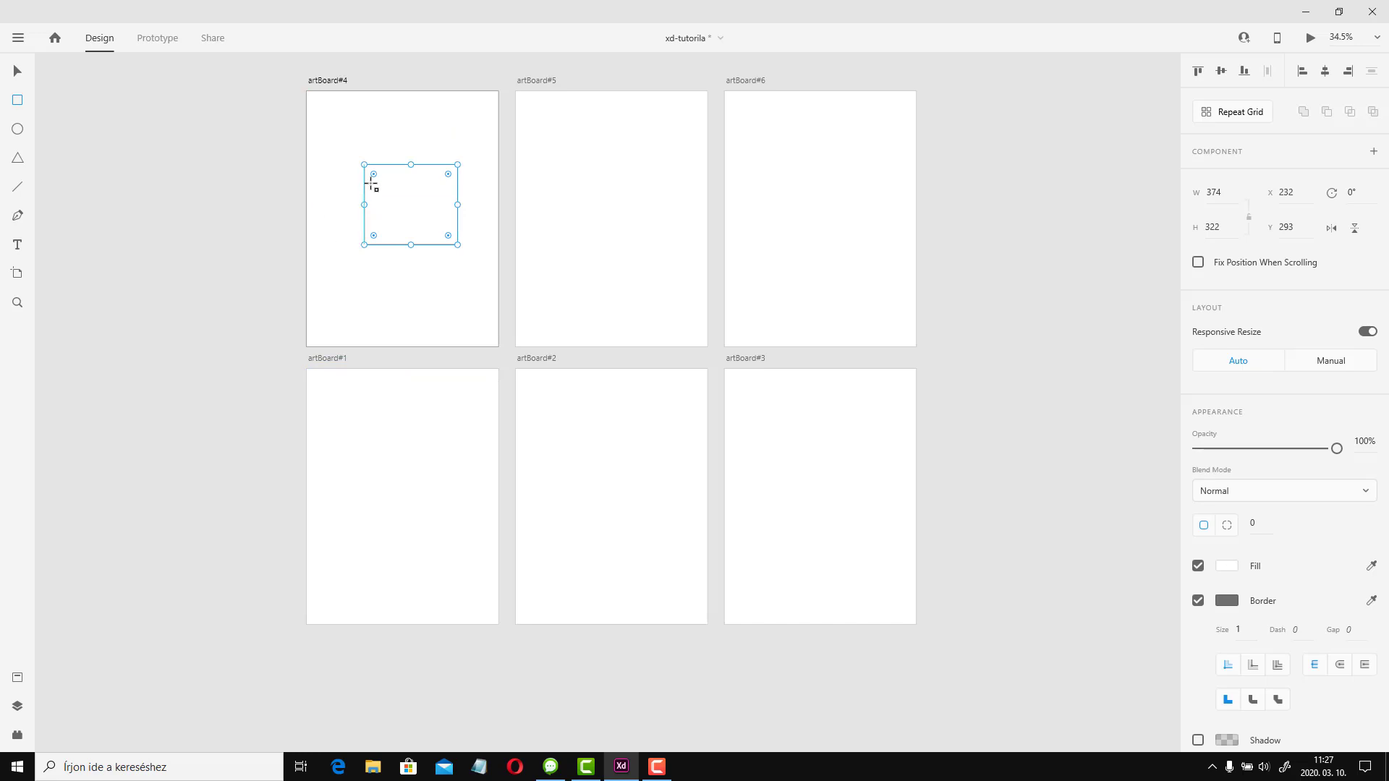
{"action": "left_click_drag", "start_coordinate": [363, 204], "coordinate": [364, 133]}
Move the tilted rectangle to about X 58, Y 213 and round its corners to a radius of about 113
{"action": "left_click_drag", "start_coordinate": [399, 186], "coordinate": [367, 211]}
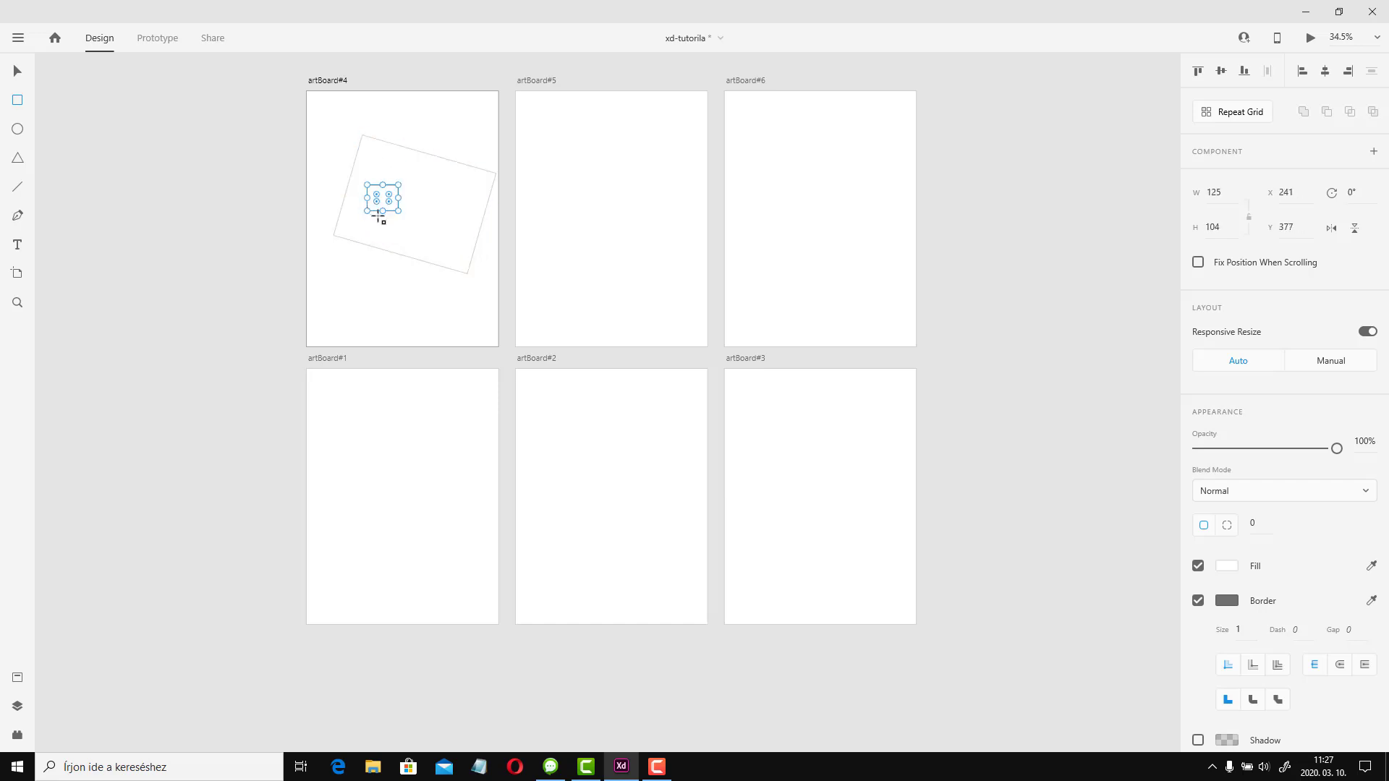
{"action": "key", "text": "ctrl+z"}
{"action": "left_click", "coordinate": [23, 72]}
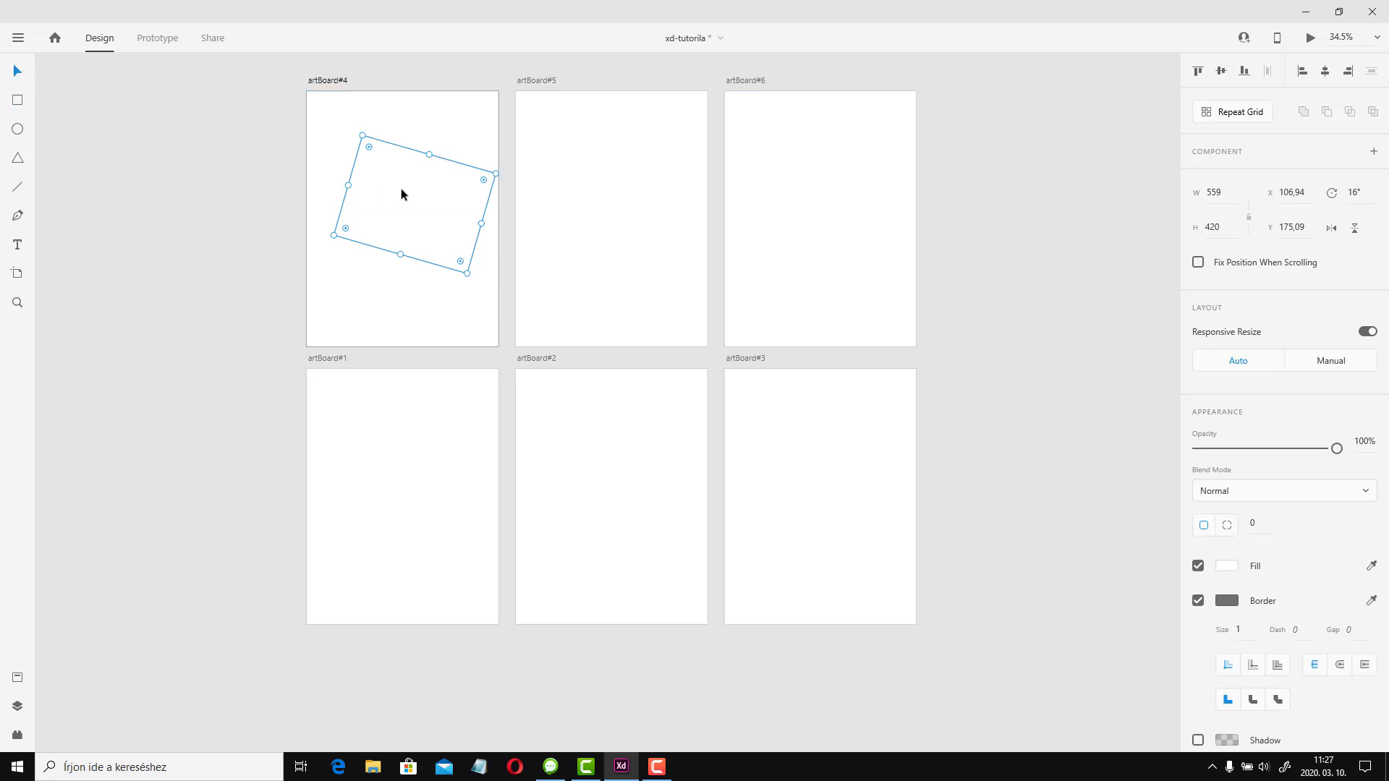
{"action": "mouse_move", "coordinate": [401, 189]}
{"action": "left_mouse_down"}
{"action": "mouse_move", "coordinate": [388, 213]}
{"action": "mouse_move", "coordinate": [389, 197]}
{"action": "left_mouse_up"}
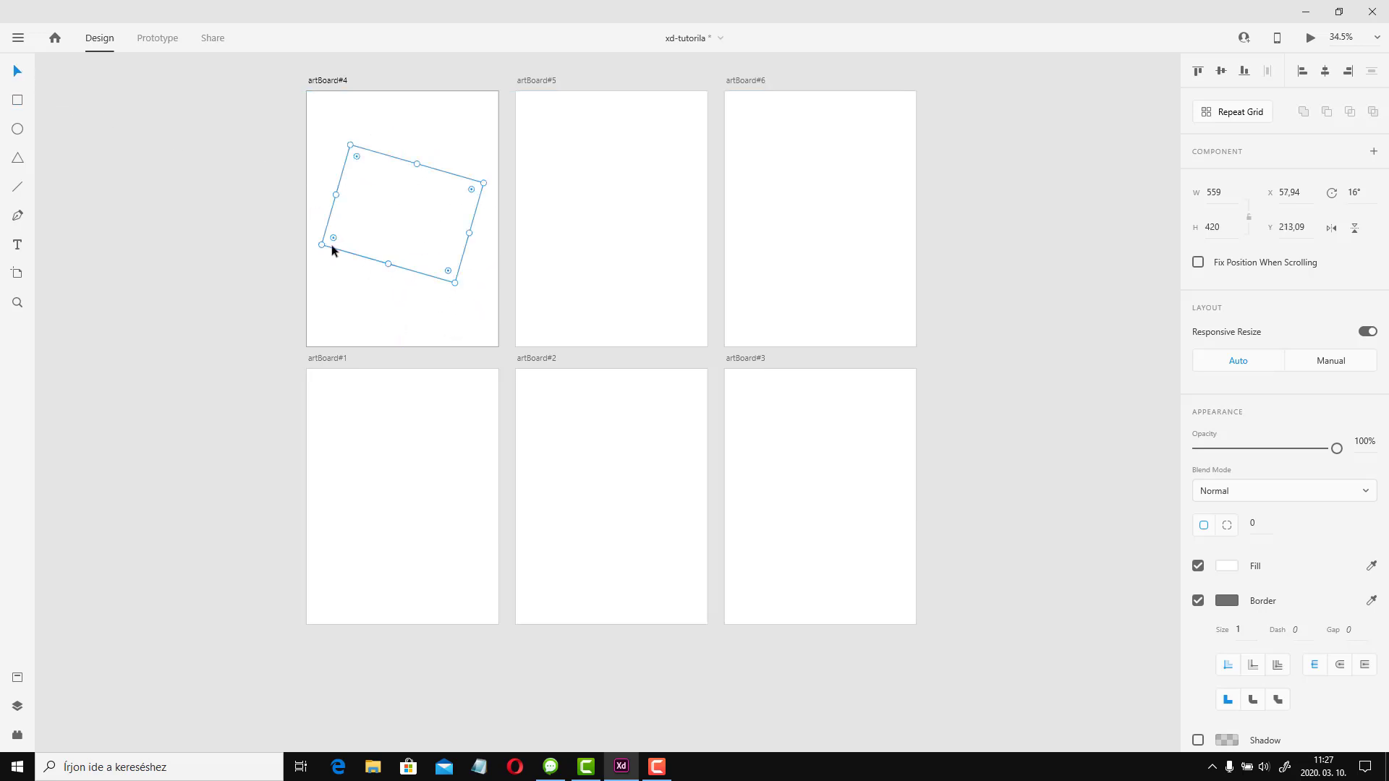
{"action": "left_click_drag", "start_coordinate": [333, 238], "coordinate": [356, 225]}
{"action": "left_click", "coordinate": [235, 231]}
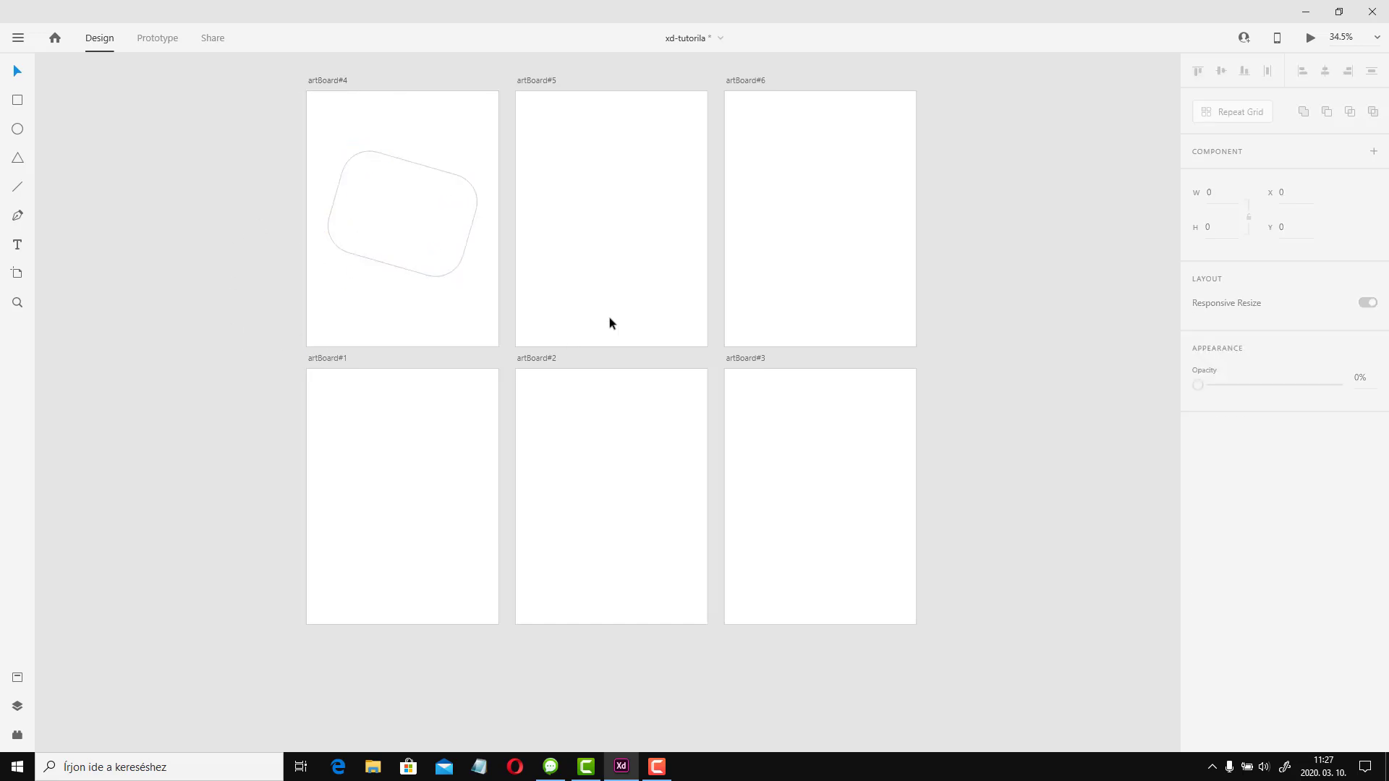
Fill the rounded rectangle on artBoard#4 with the solid red #F84646
{"action": "left_click", "coordinate": [436, 230]}
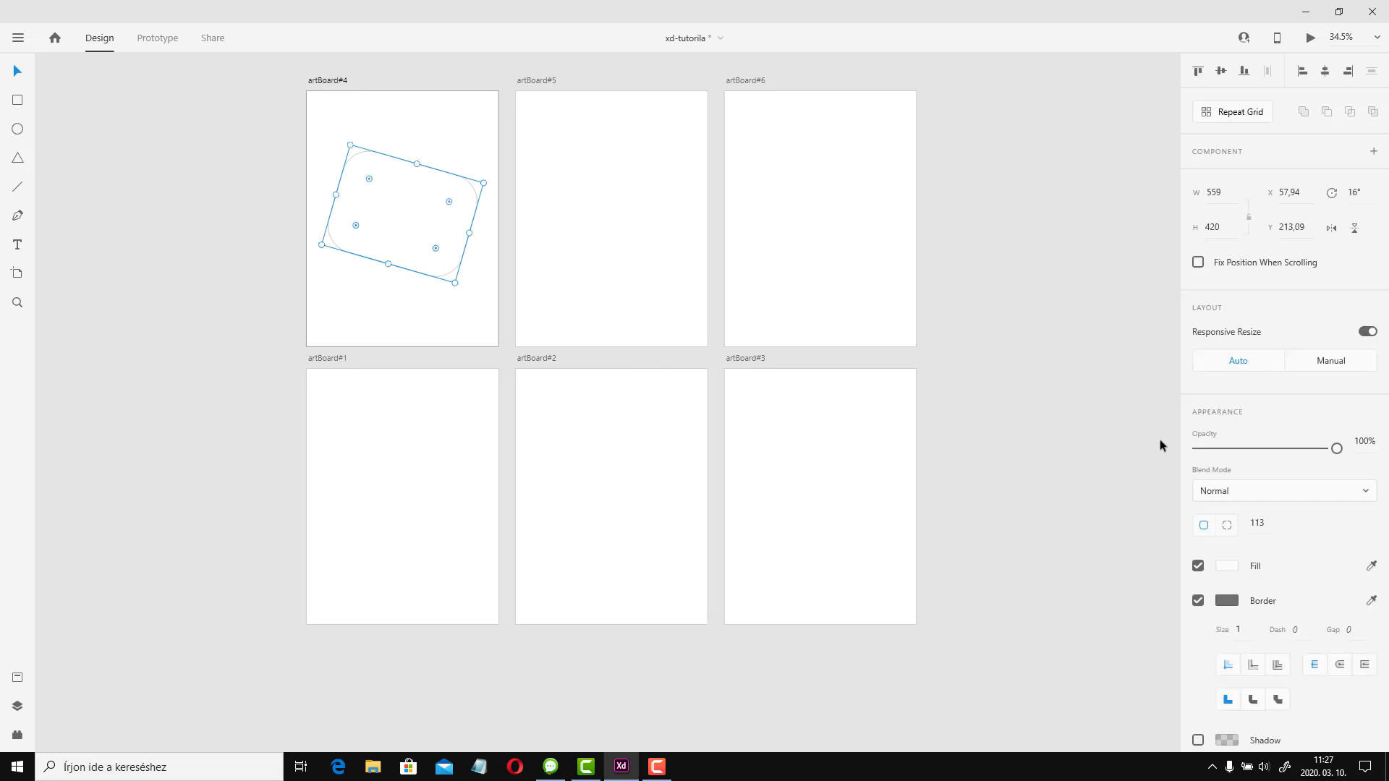
{"action": "left_click", "coordinate": [1233, 567]}
{"action": "left_click", "coordinate": [1101, 482]}
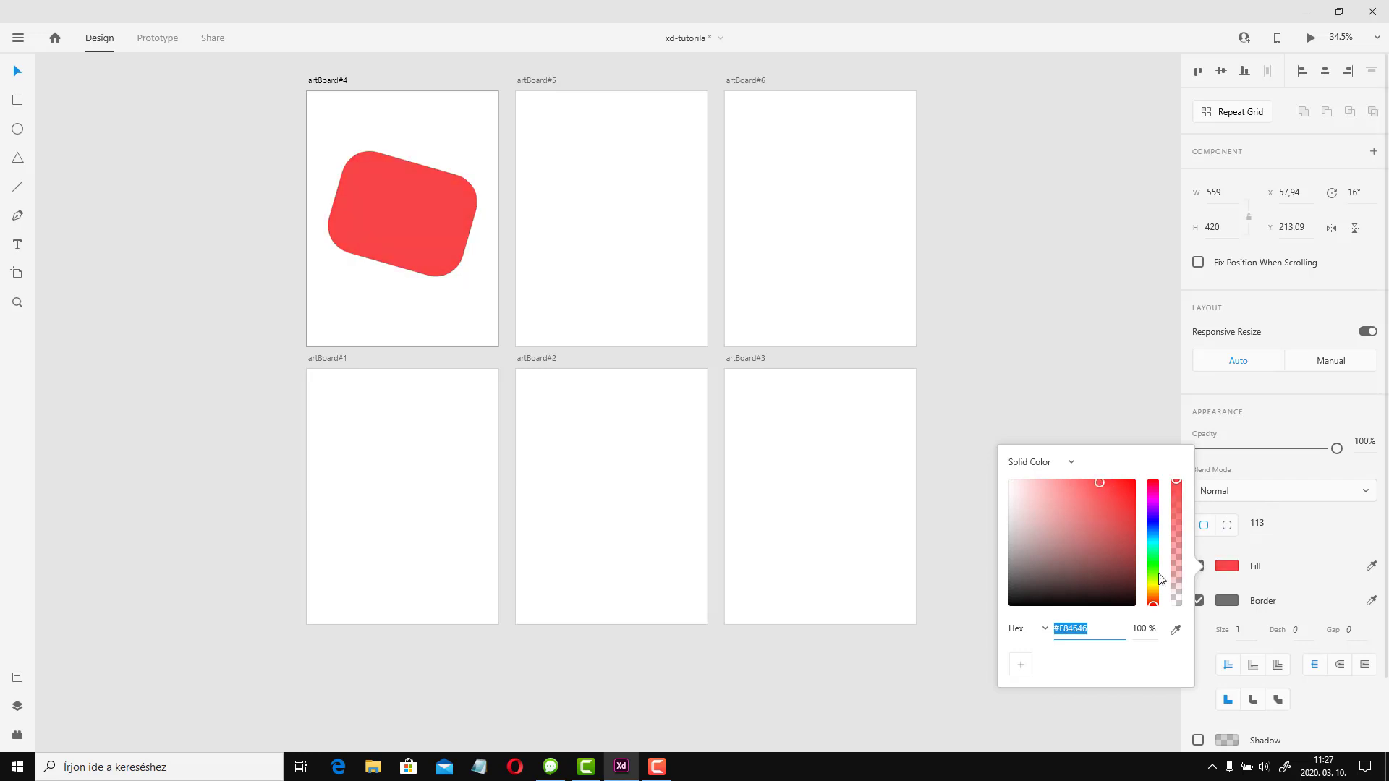
{"action": "left_click", "coordinate": [1272, 605]}
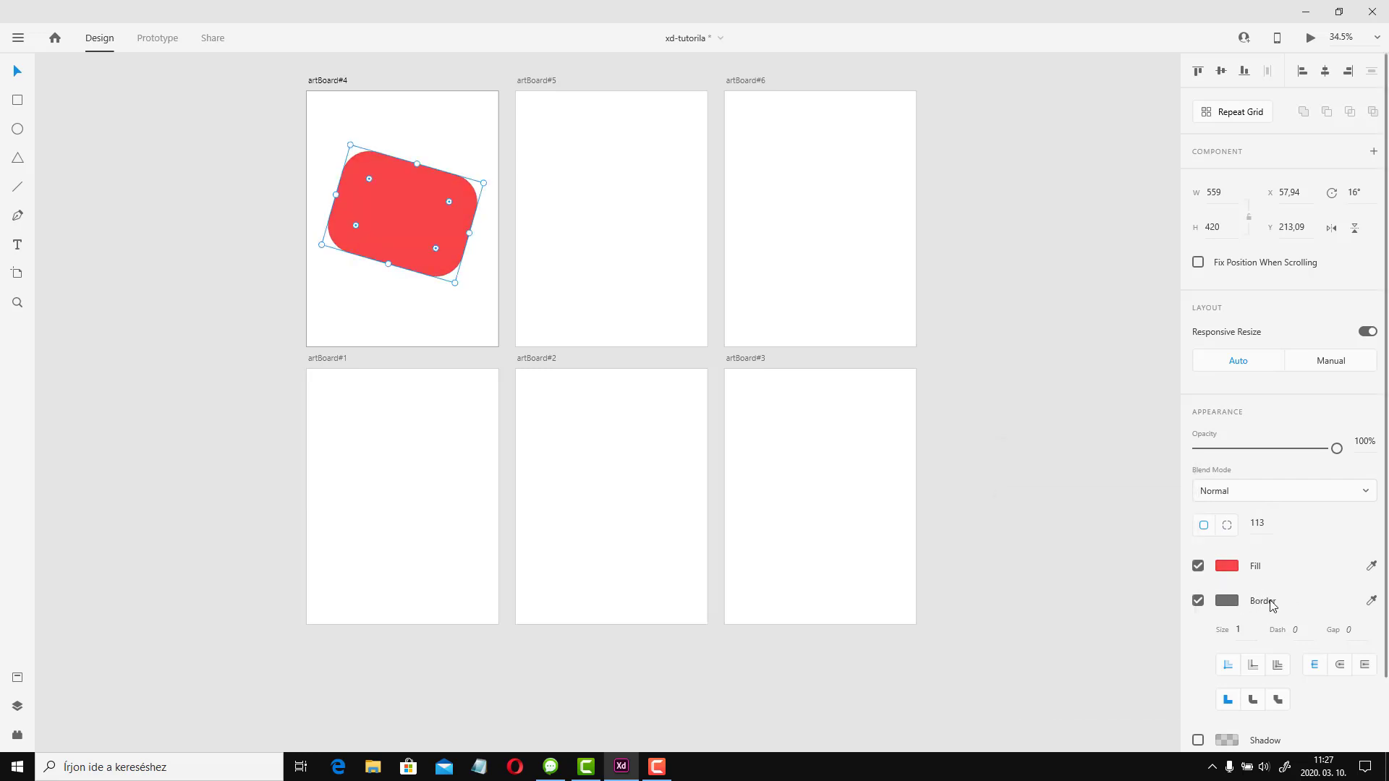
Set the red rectangle's border size to 5, keeping the miter join after trying the bevel join
{"action": "left_click", "coordinate": [1271, 605]}
{"action": "left_click", "coordinate": [1226, 600]}
{"action": "left_click", "coordinate": [1197, 601]}
{"action": "left_click", "coordinate": [1198, 601]}
{"action": "scroll", "coordinate": [441, 274], "scroll_direction": "up", "scroll_amount": 5}
{"action": "left_click", "coordinate": [1277, 700]}
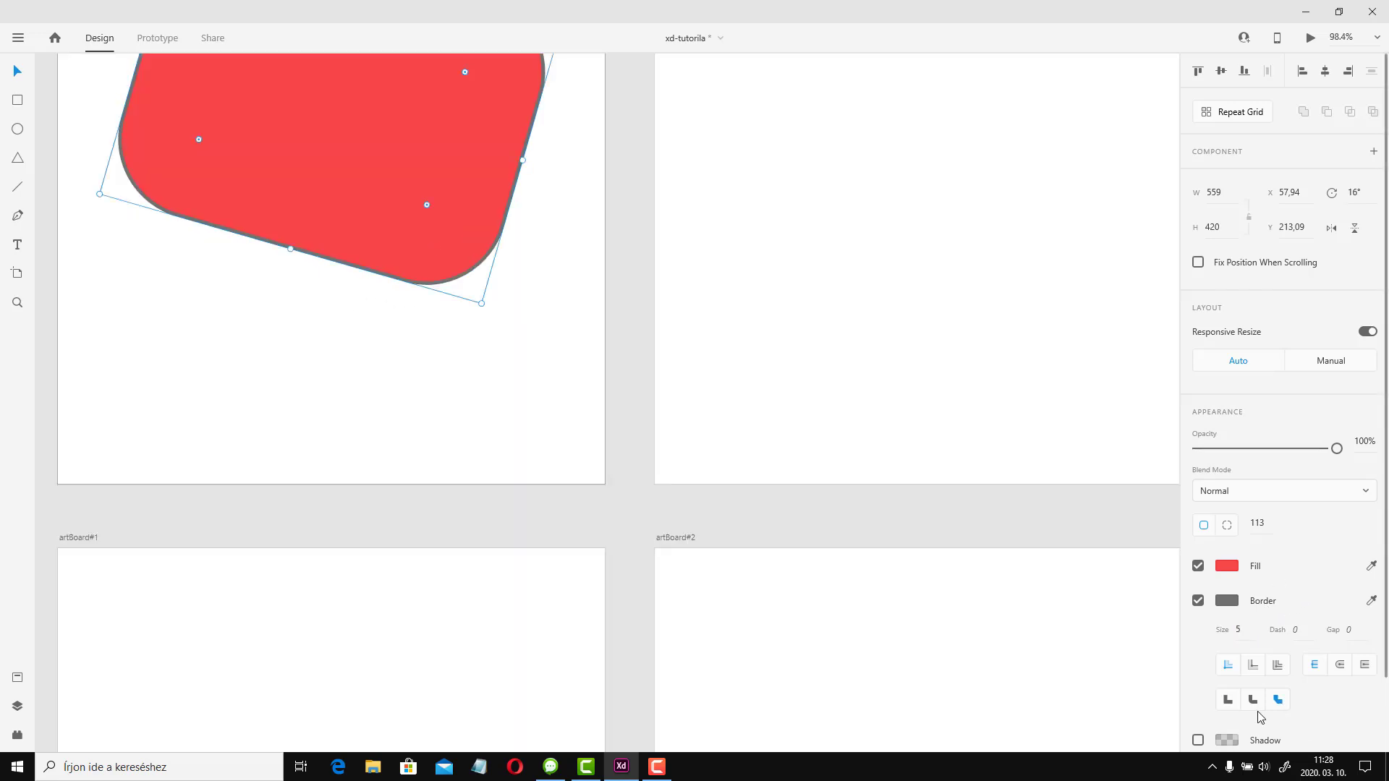
{"action": "scroll", "coordinate": [1262, 708], "scroll_direction": "down", "scroll_amount": 2}
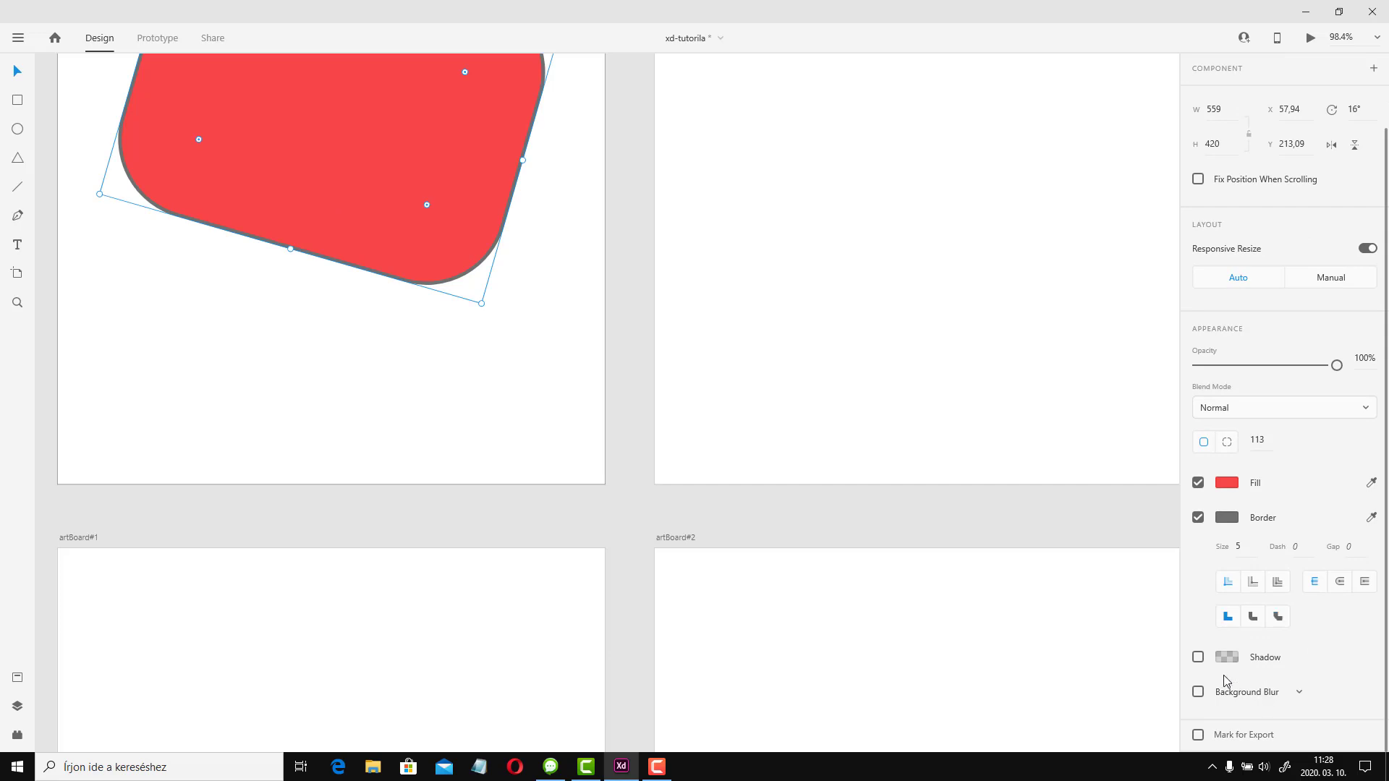
{"action": "scroll", "coordinate": [1224, 651], "scroll_direction": "up", "scroll_amount": 2}
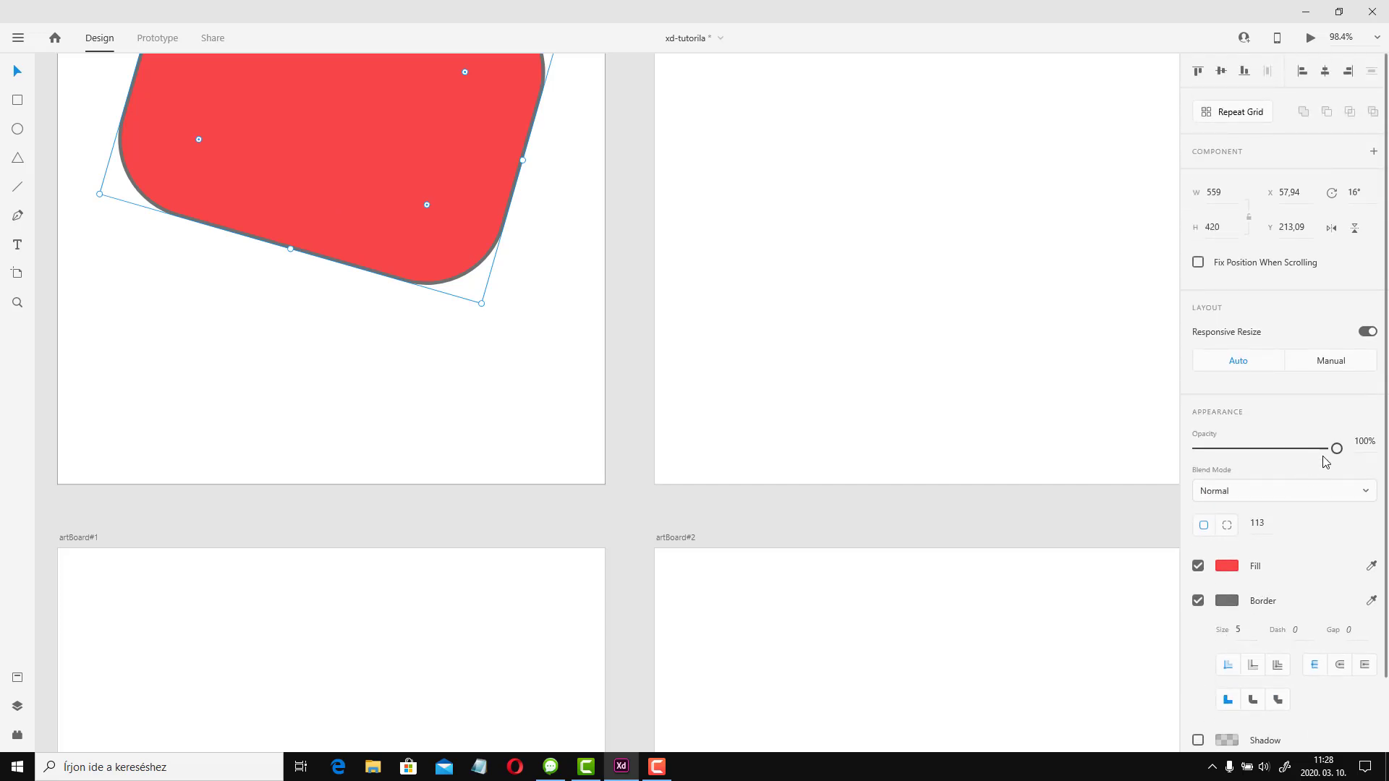
Try the Color Burn blend mode and the opacity slider on the red rectangle, restoring Normal mode and 100% opacity
{"action": "left_click", "coordinate": [1302, 489]}
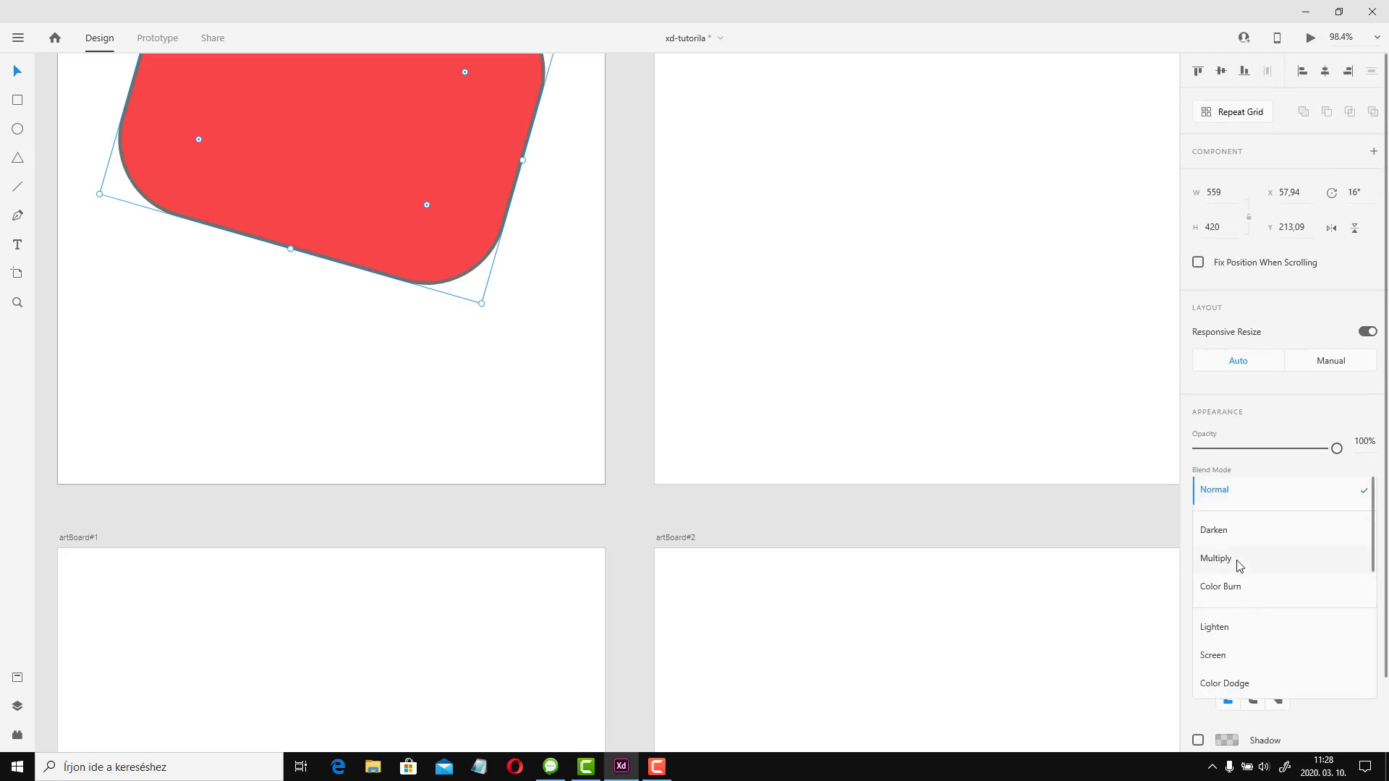
{"action": "left_click", "coordinate": [1239, 587]}
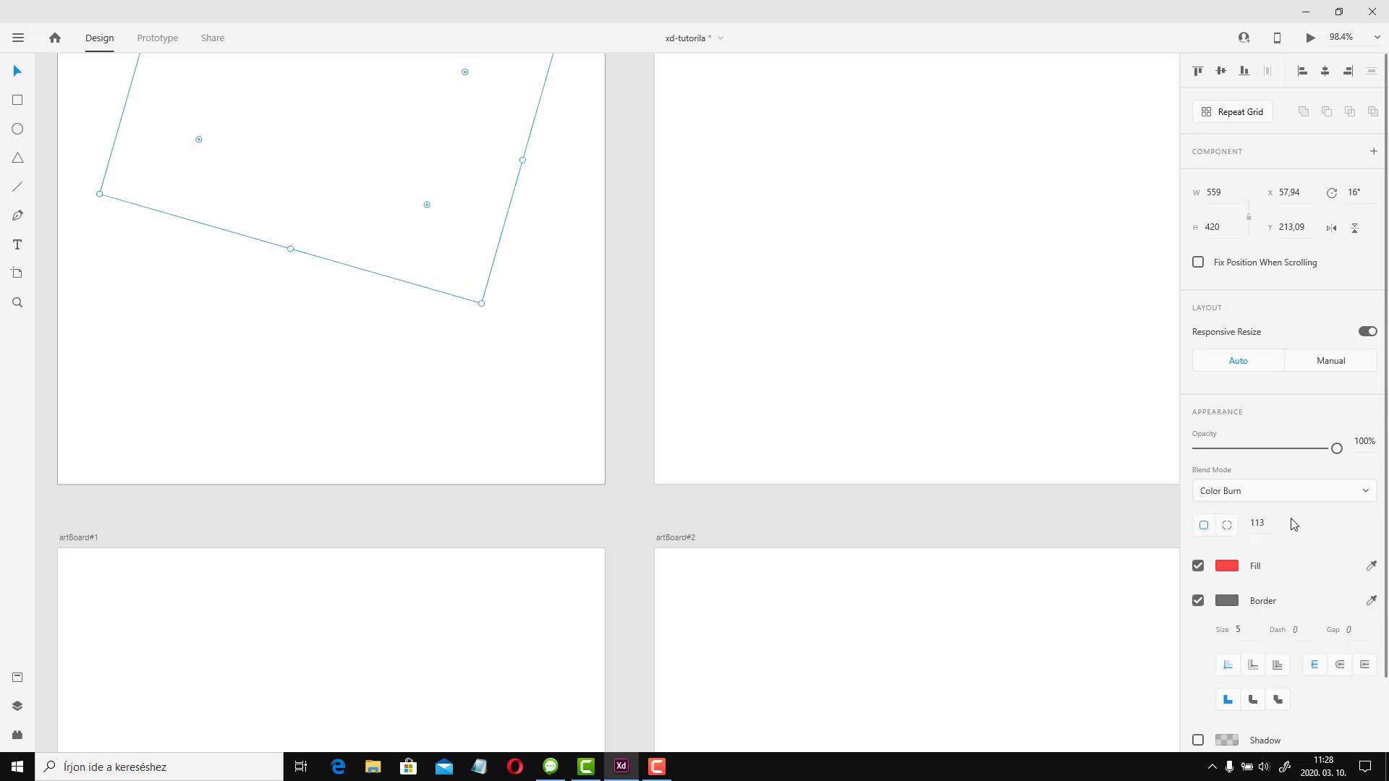
{"action": "key", "text": "ctrl+z"}
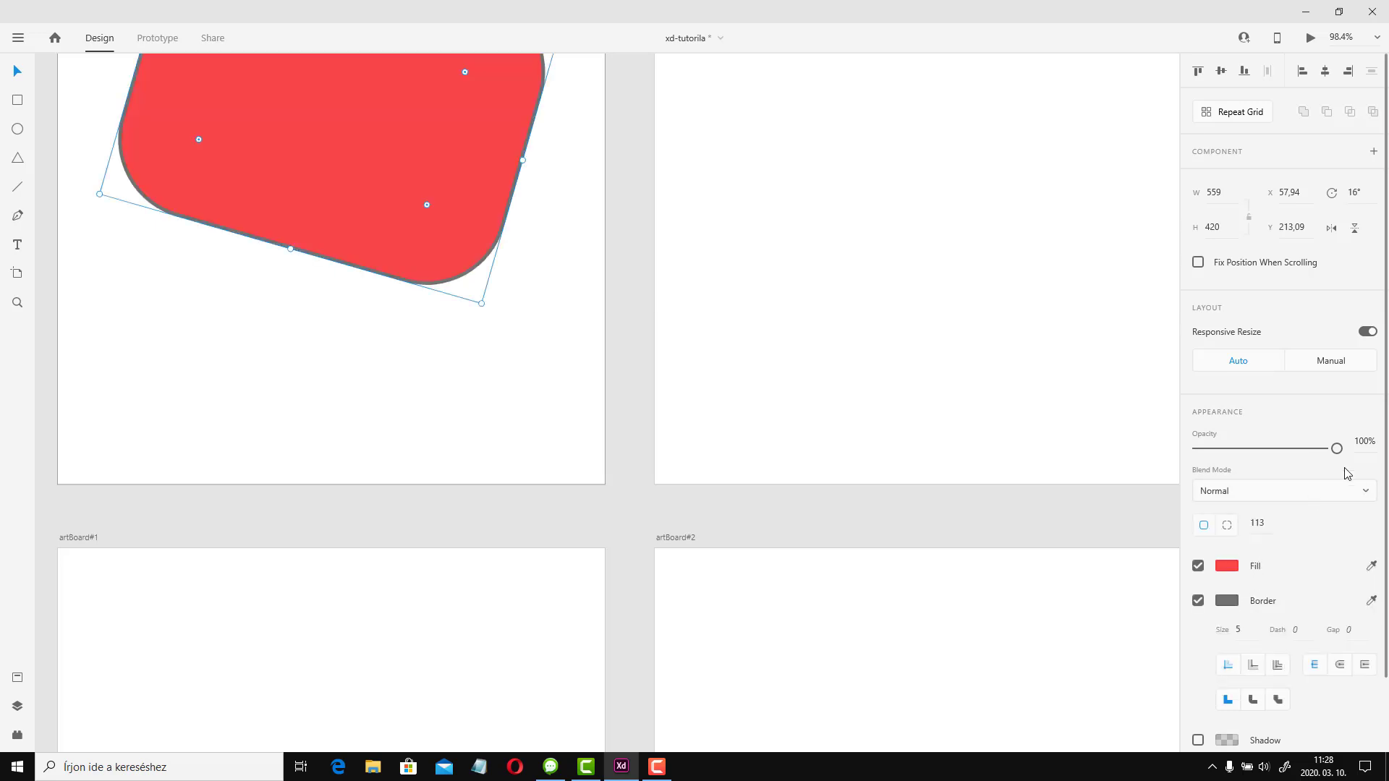
{"action": "left_click_drag", "start_coordinate": [1336, 448], "coordinate": [1367, 460]}
Move the red rectangle straight up to about Y 19, near the top edge of artBoard#4
{"action": "scroll", "coordinate": [341, 357], "scroll_direction": "down", "scroll_amount": 5}
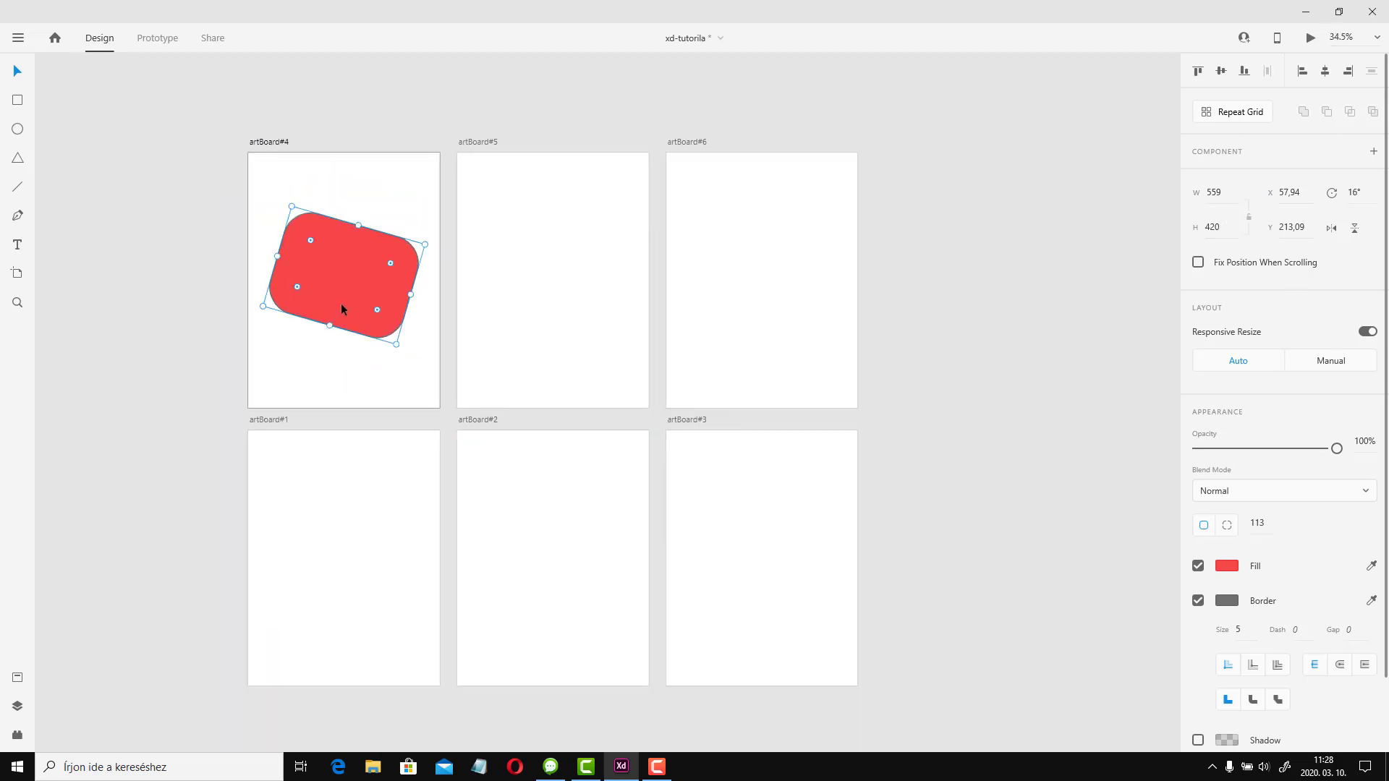
{"action": "left_click_drag", "start_coordinate": [339, 303], "coordinate": [345, 247]}
{"action": "left_click", "coordinate": [223, 276]}
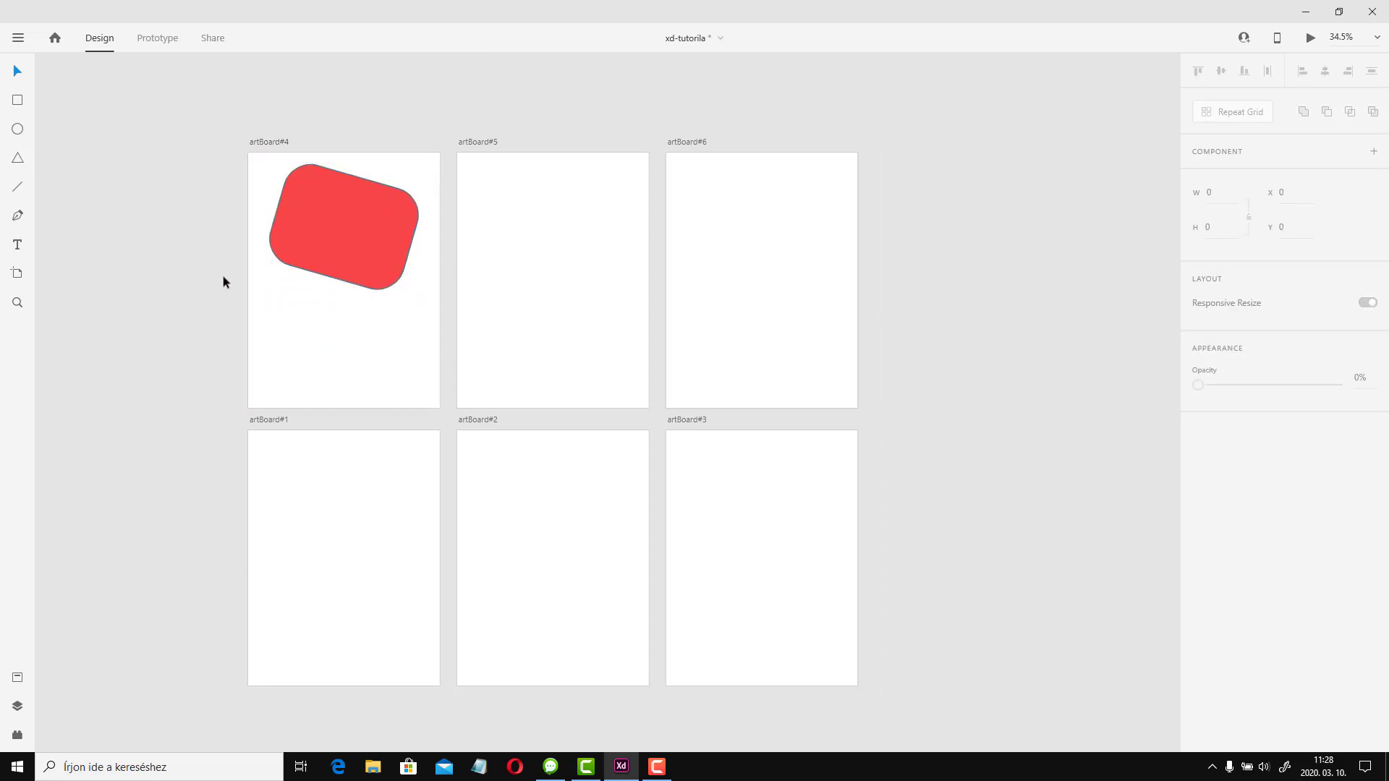
Draw a circle about 282 in diameter below the red rectangle on artBoard#4 and fill it with green #41EE5E
{"action": "left_click", "coordinate": [17, 129]}
{"action": "left_click_drag", "start_coordinate": [292, 318], "coordinate": [363, 388]}
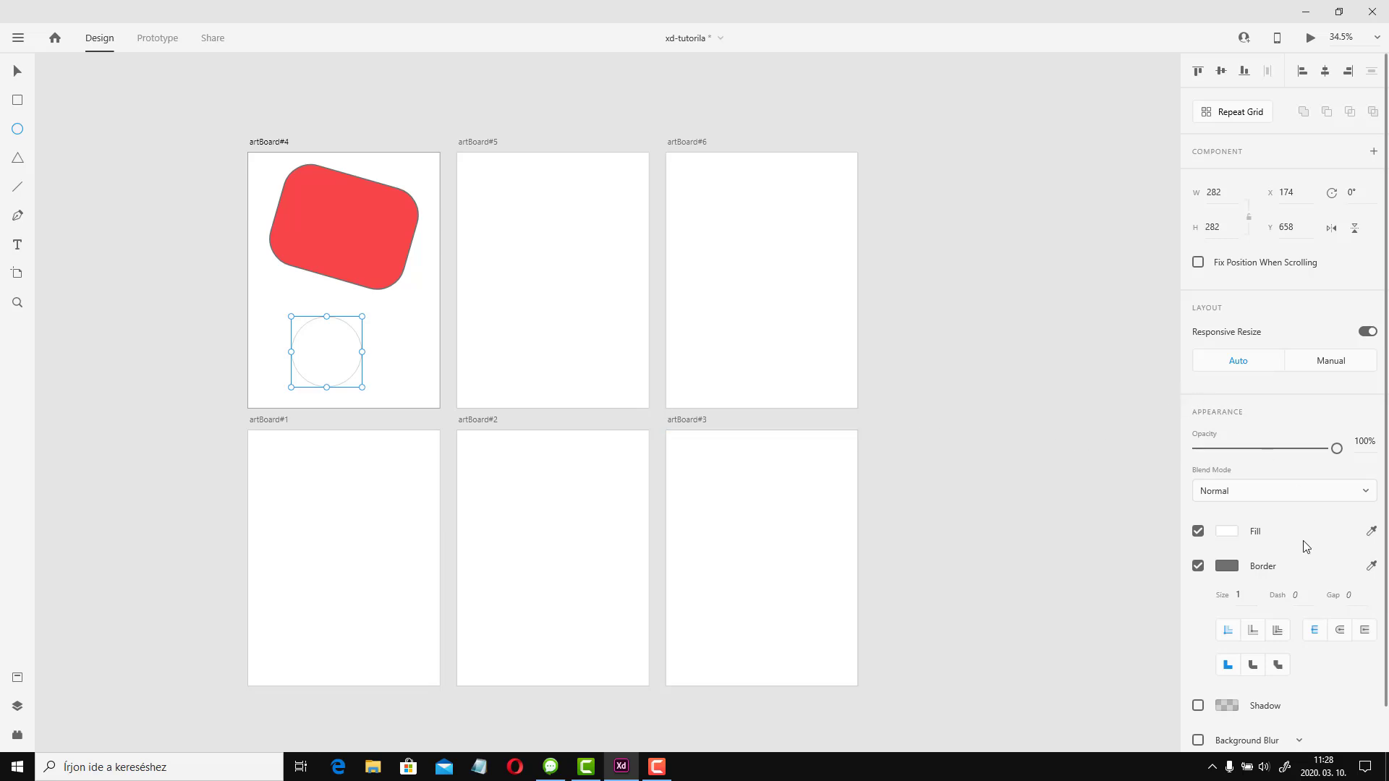
{"action": "left_click", "coordinate": [1229, 532]}
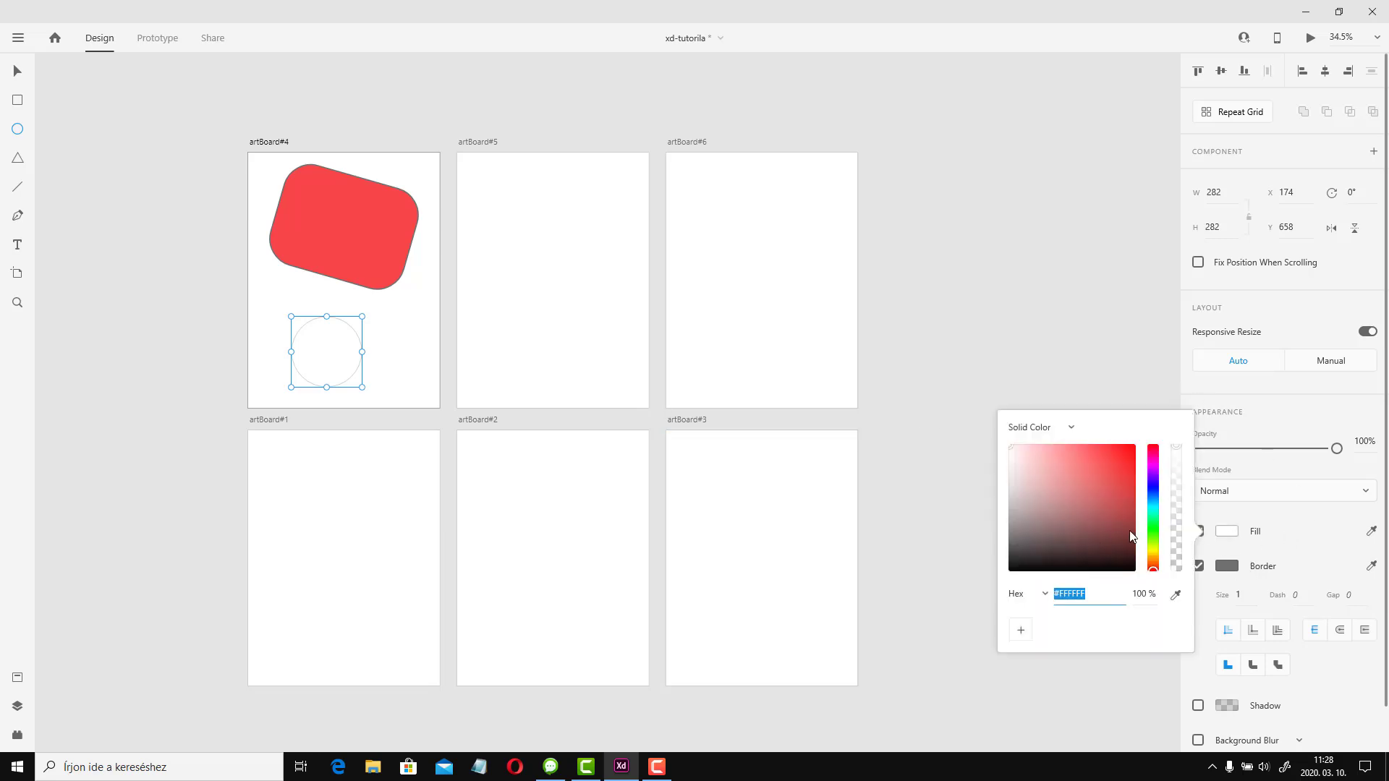
{"action": "left_click", "coordinate": [1156, 528]}
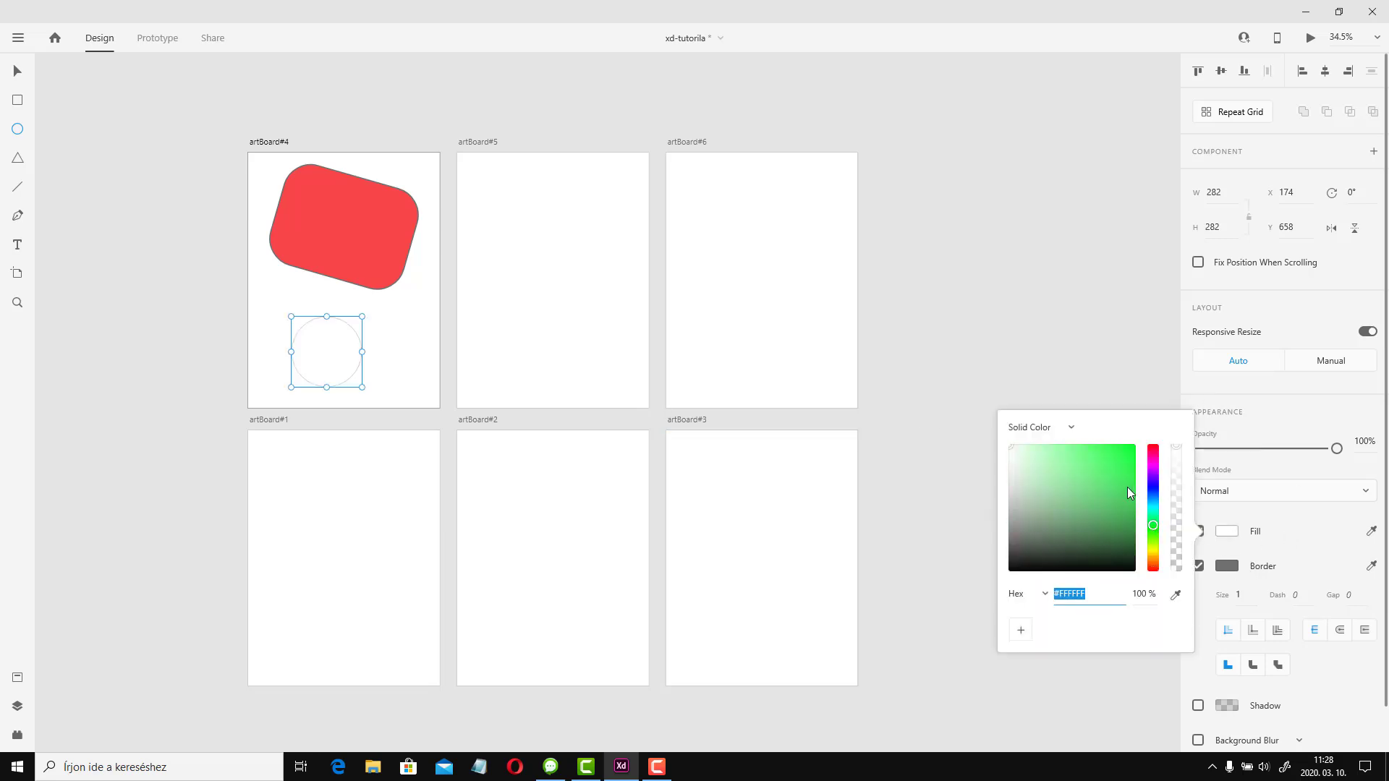
{"action": "left_click", "coordinate": [1101, 455]}
{"action": "left_click", "coordinate": [1100, 454]}
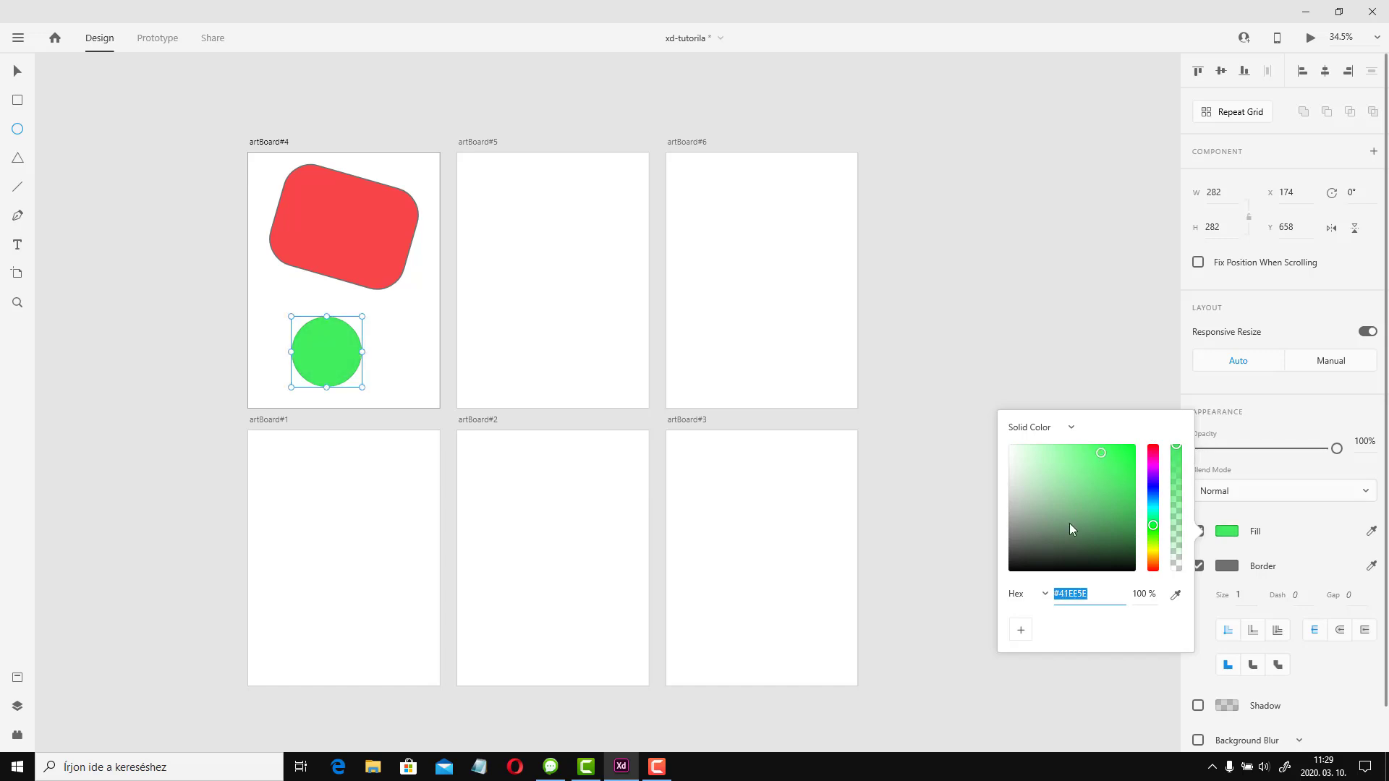
Set the green circle's border size to 5
{"action": "left_click", "coordinate": [1228, 566]}
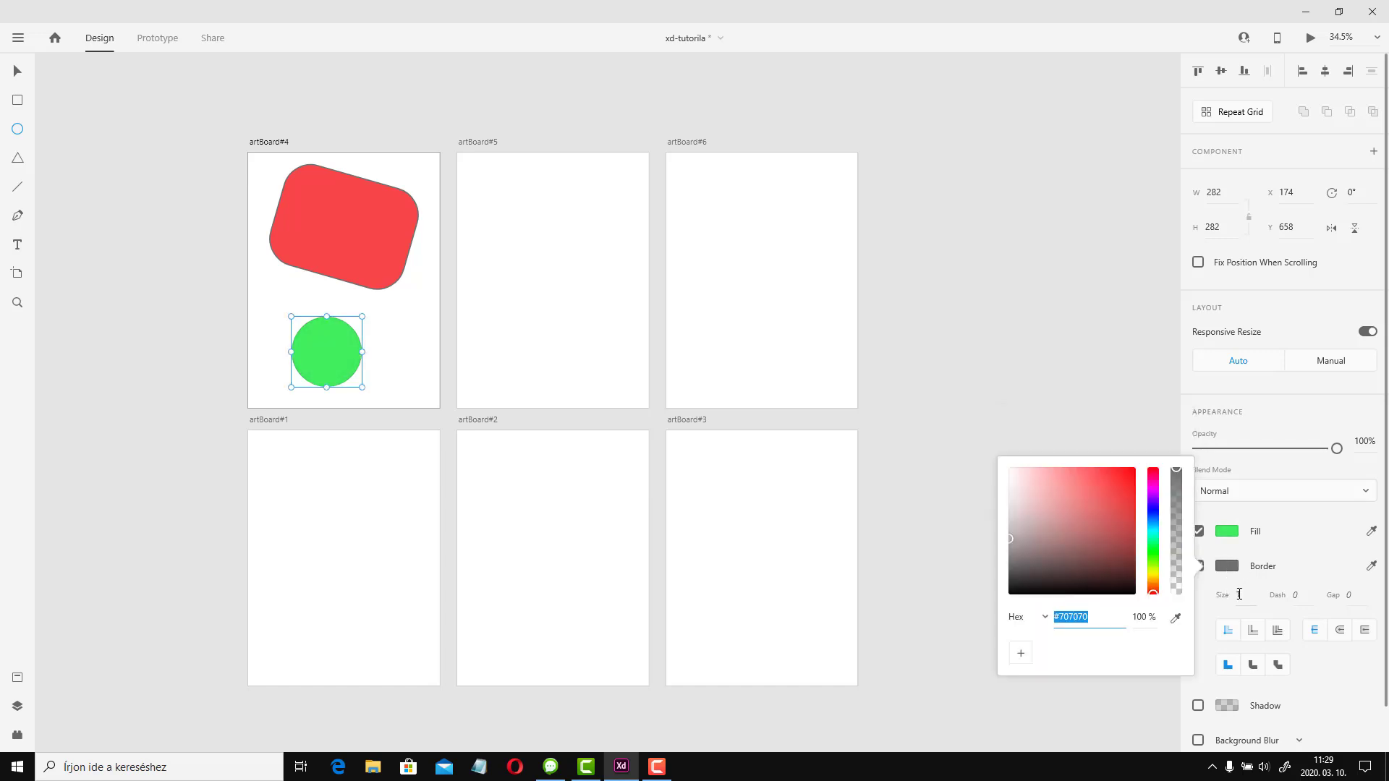
{"action": "left_click", "coordinate": [1247, 595]}
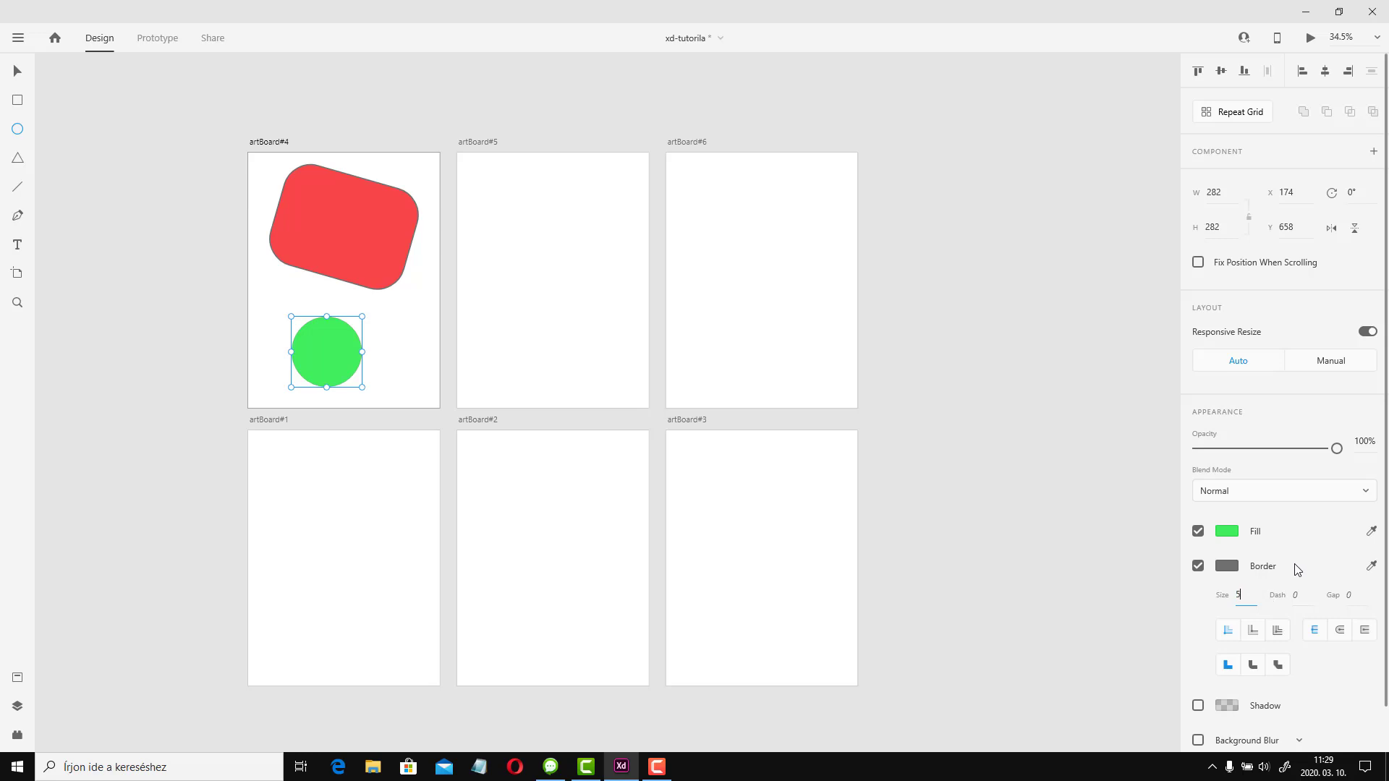
{"action": "key", "text": "Return"}
{"action": "left_click", "coordinate": [143, 249]}
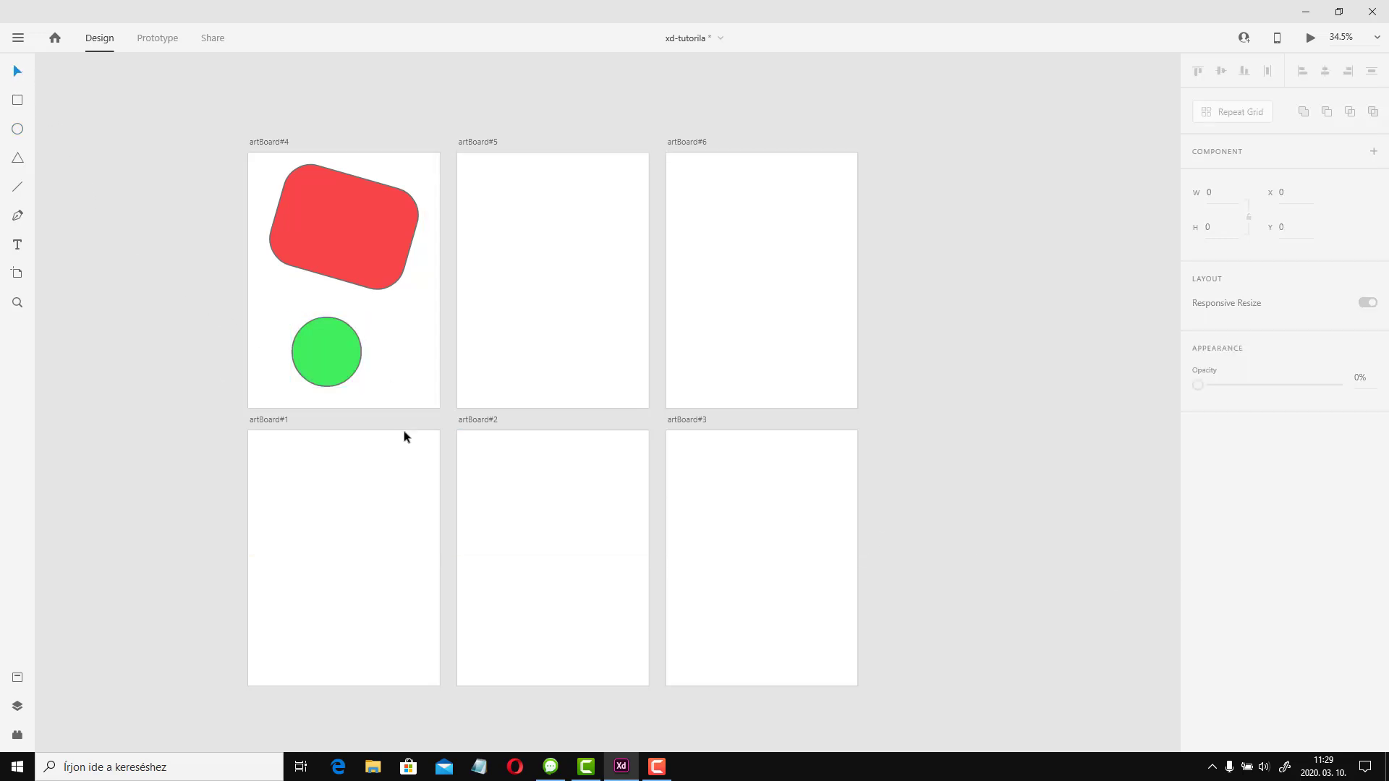
Select the circle and red rectangle, try each edge and middle alignment, and finish with them centred on each other both horizontally and vertically
{"action": "left_click", "coordinate": [319, 372]}
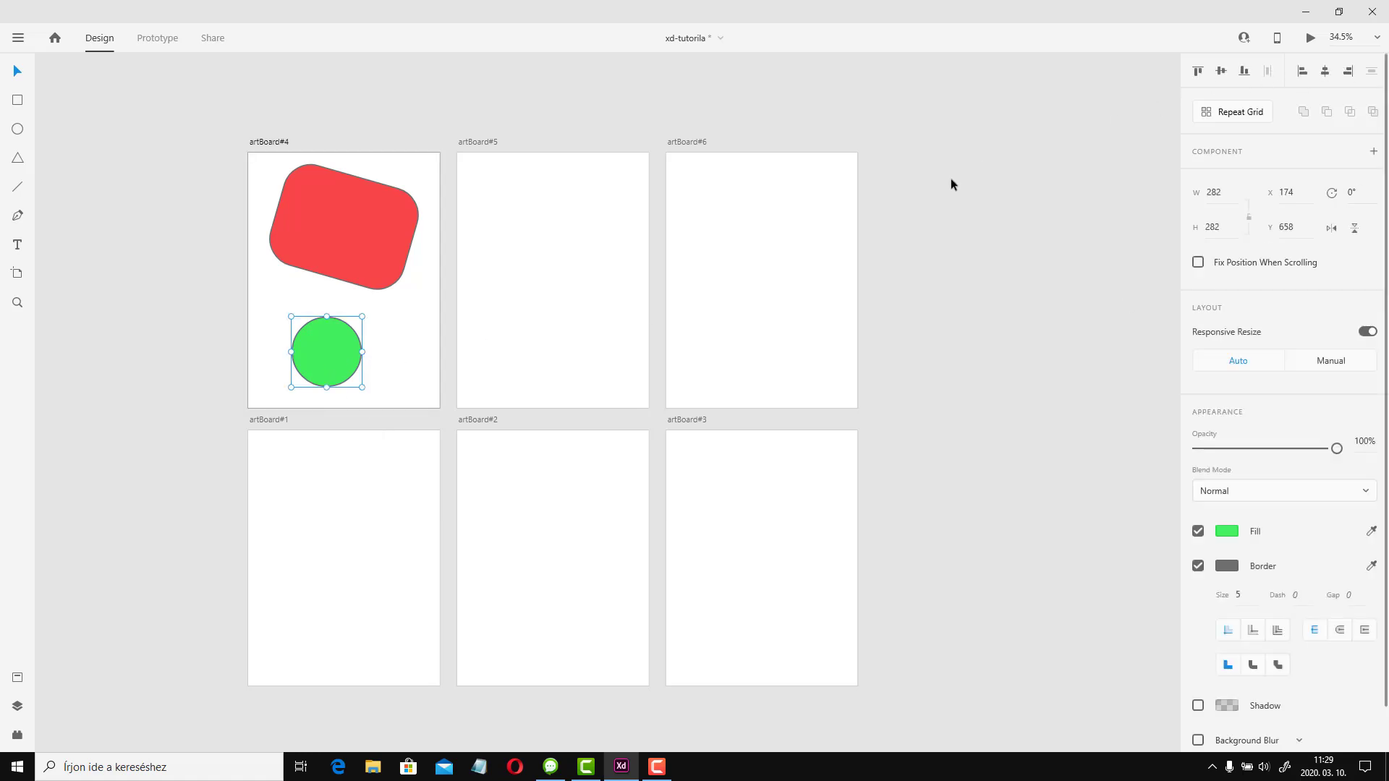
{"action": "left_click", "coordinate": [350, 245], "text": "shift"}
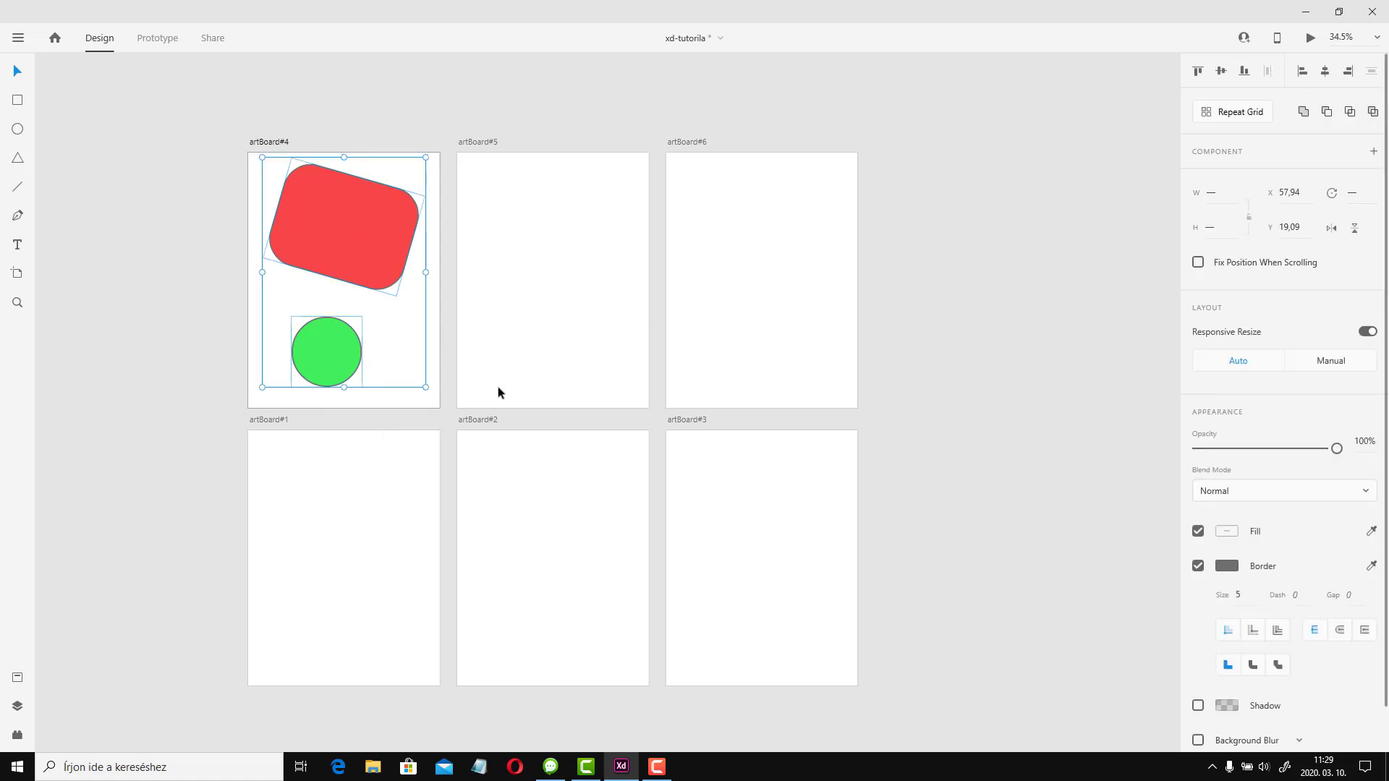
{"action": "left_click", "coordinate": [1197, 71]}
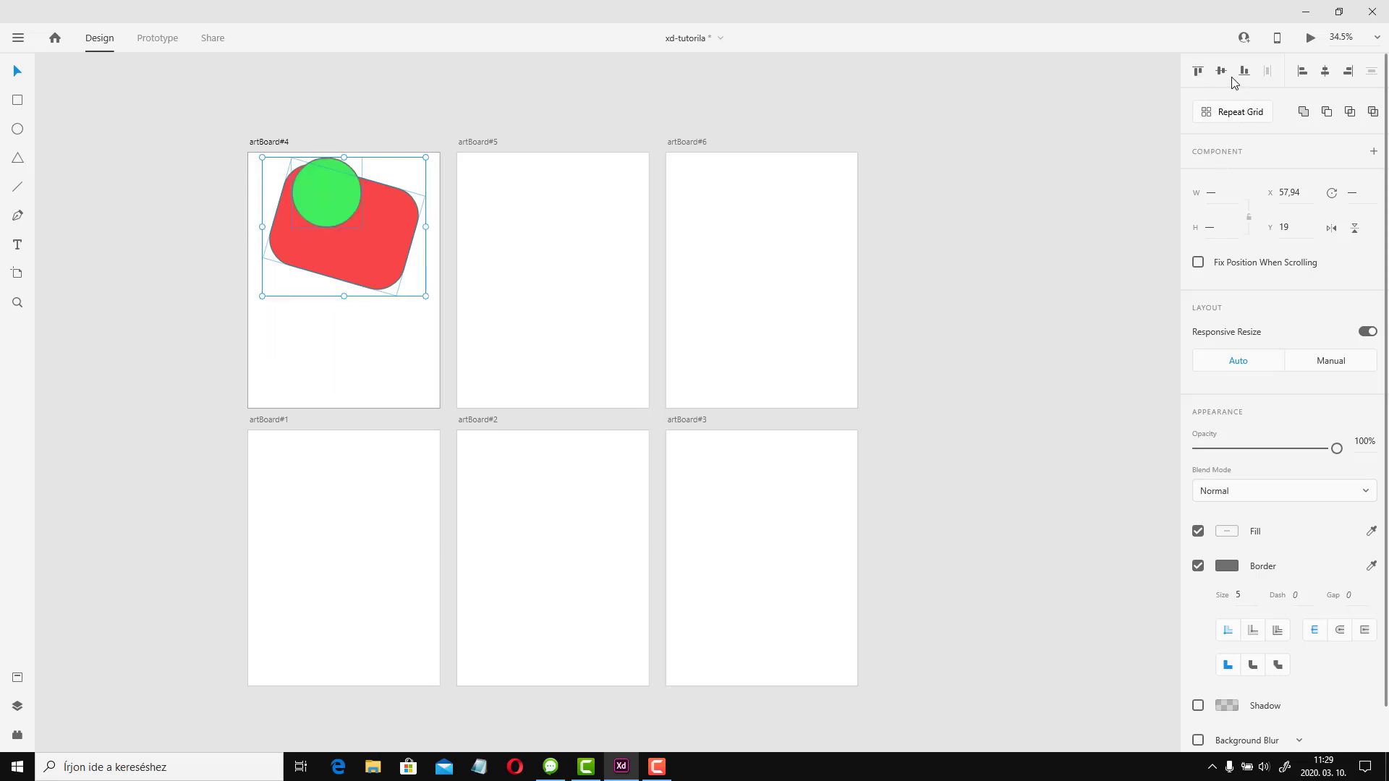
{"action": "left_click", "coordinate": [1222, 71]}
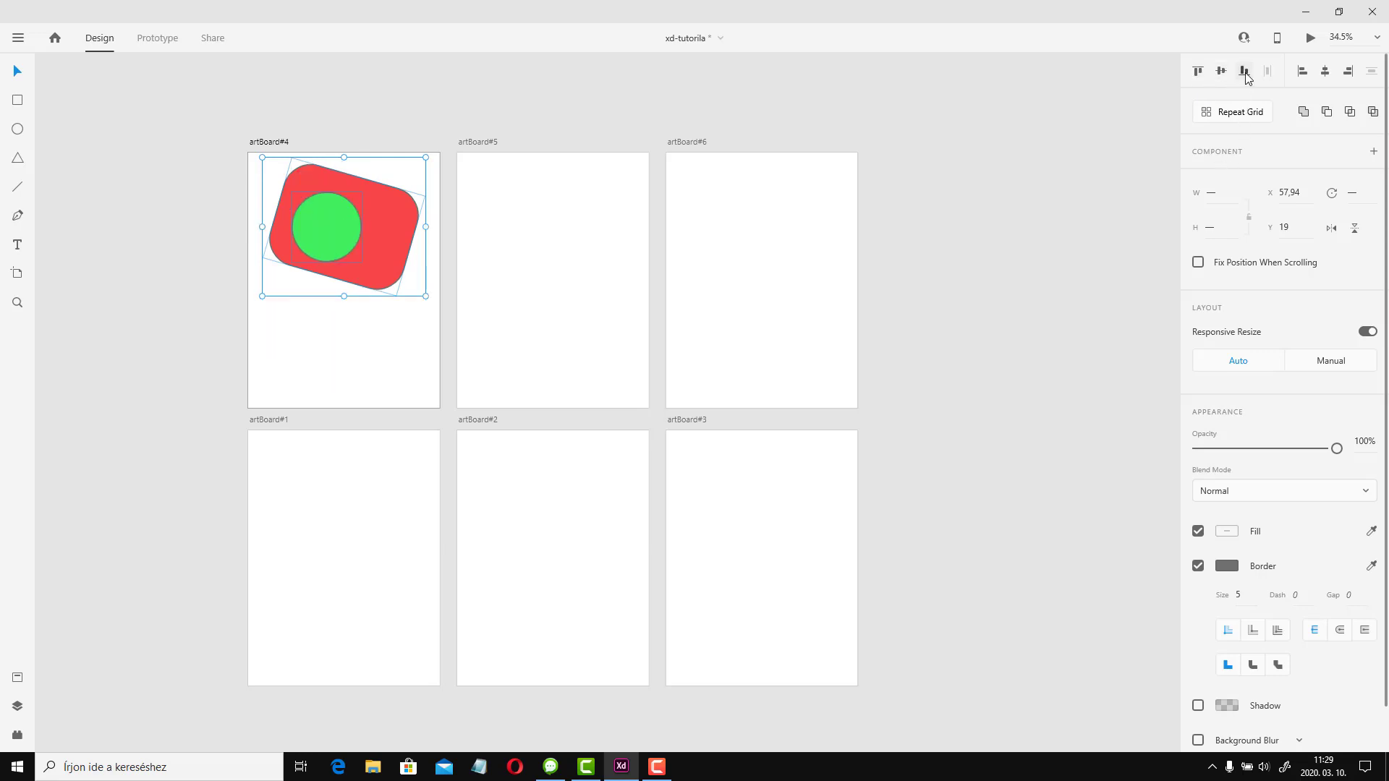
{"action": "left_click", "coordinate": [1245, 73]}
{"action": "left_click", "coordinate": [1301, 73]}
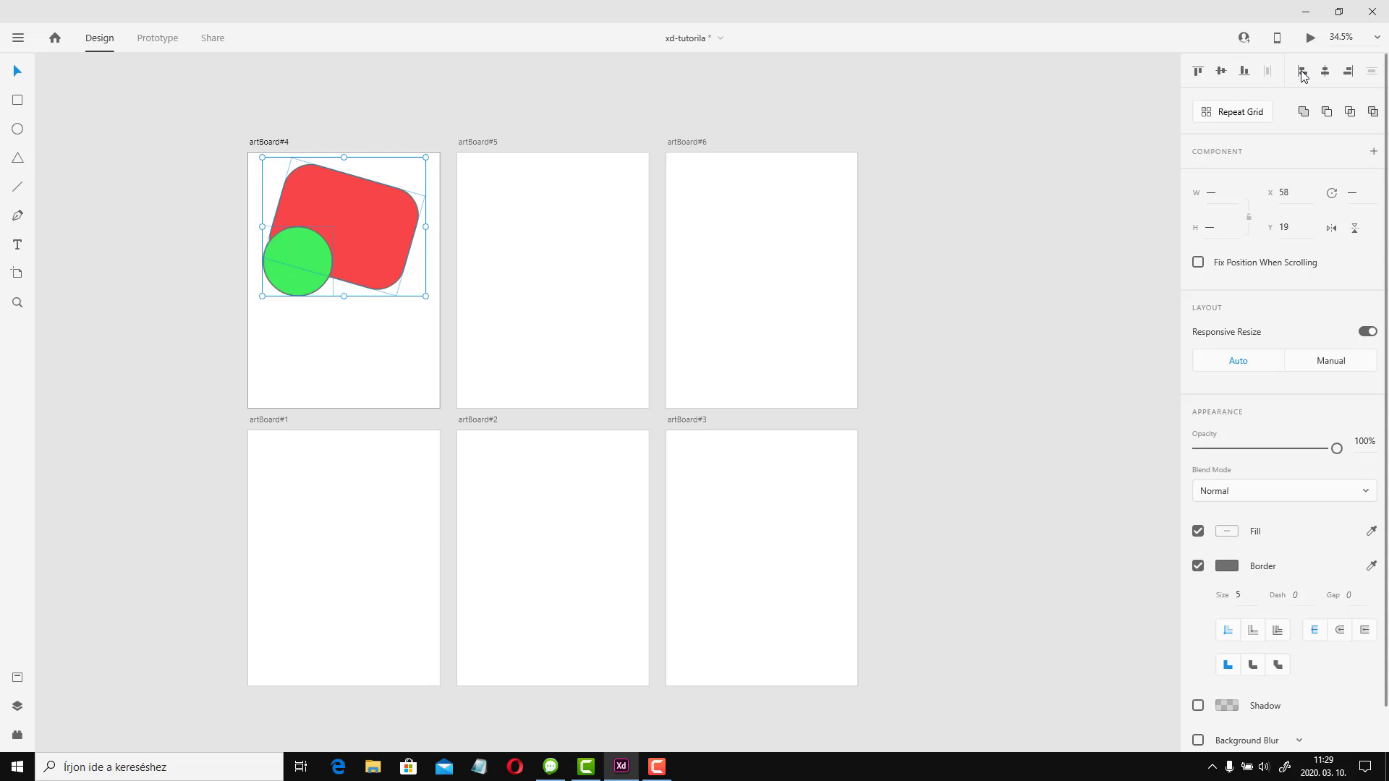
{"action": "left_click", "coordinate": [1326, 72]}
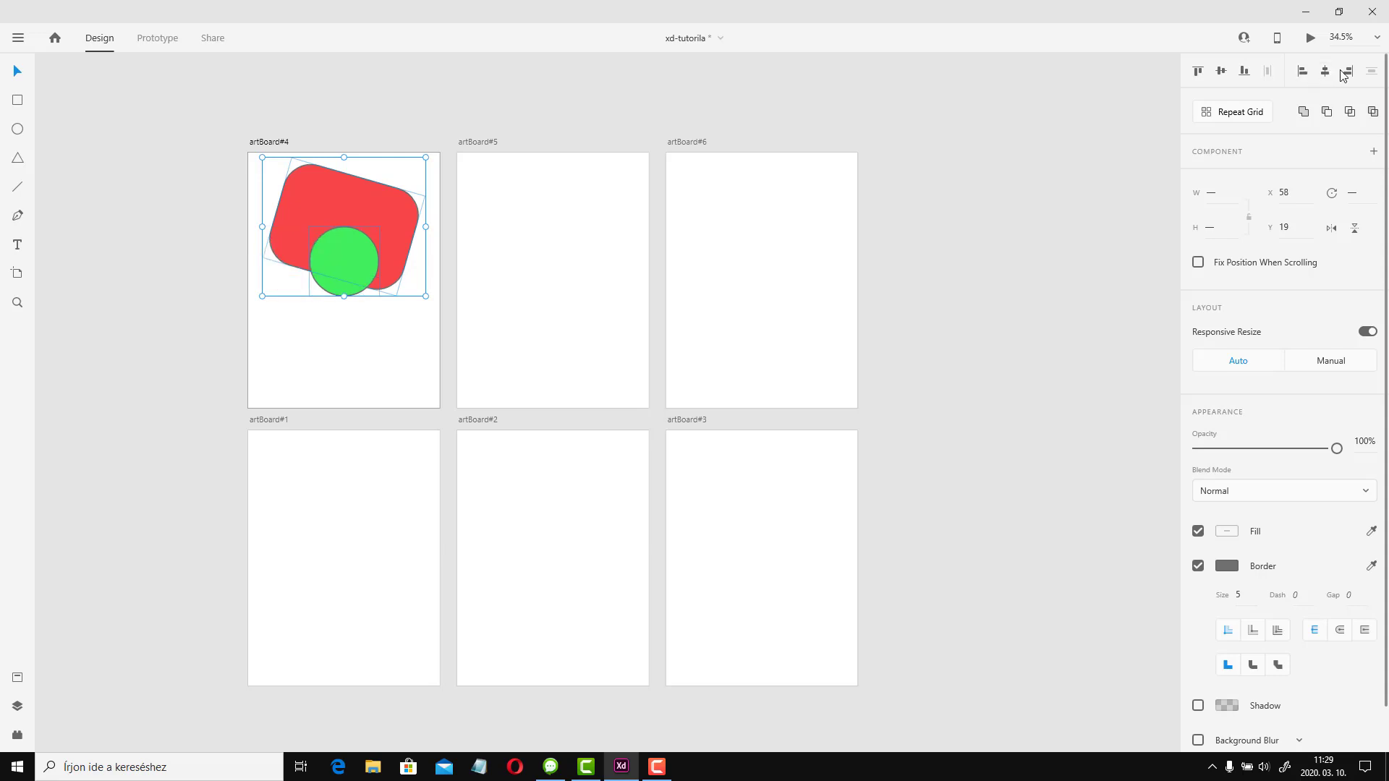
{"action": "left_click", "coordinate": [1348, 73]}
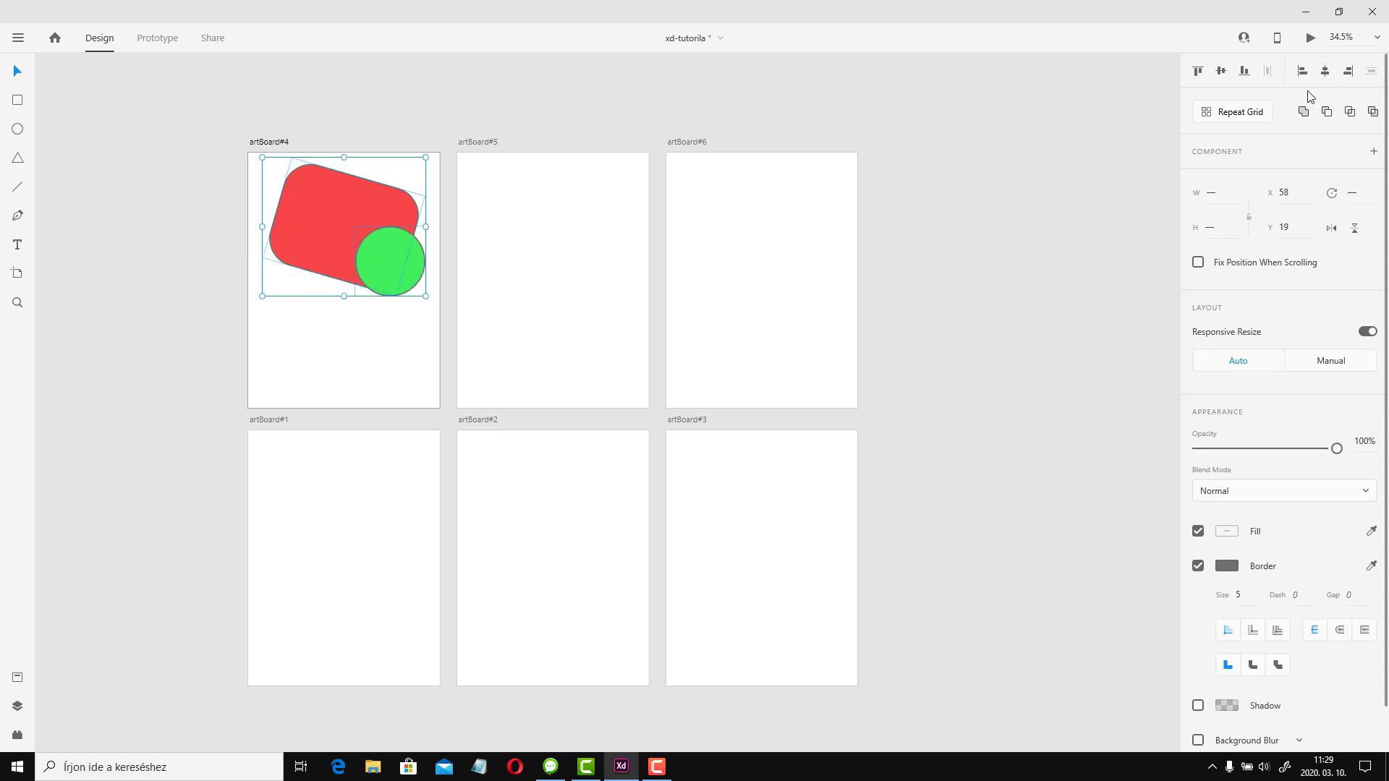
{"action": "left_click", "coordinate": [1328, 73]}
{"action": "left_click", "coordinate": [1221, 71]}
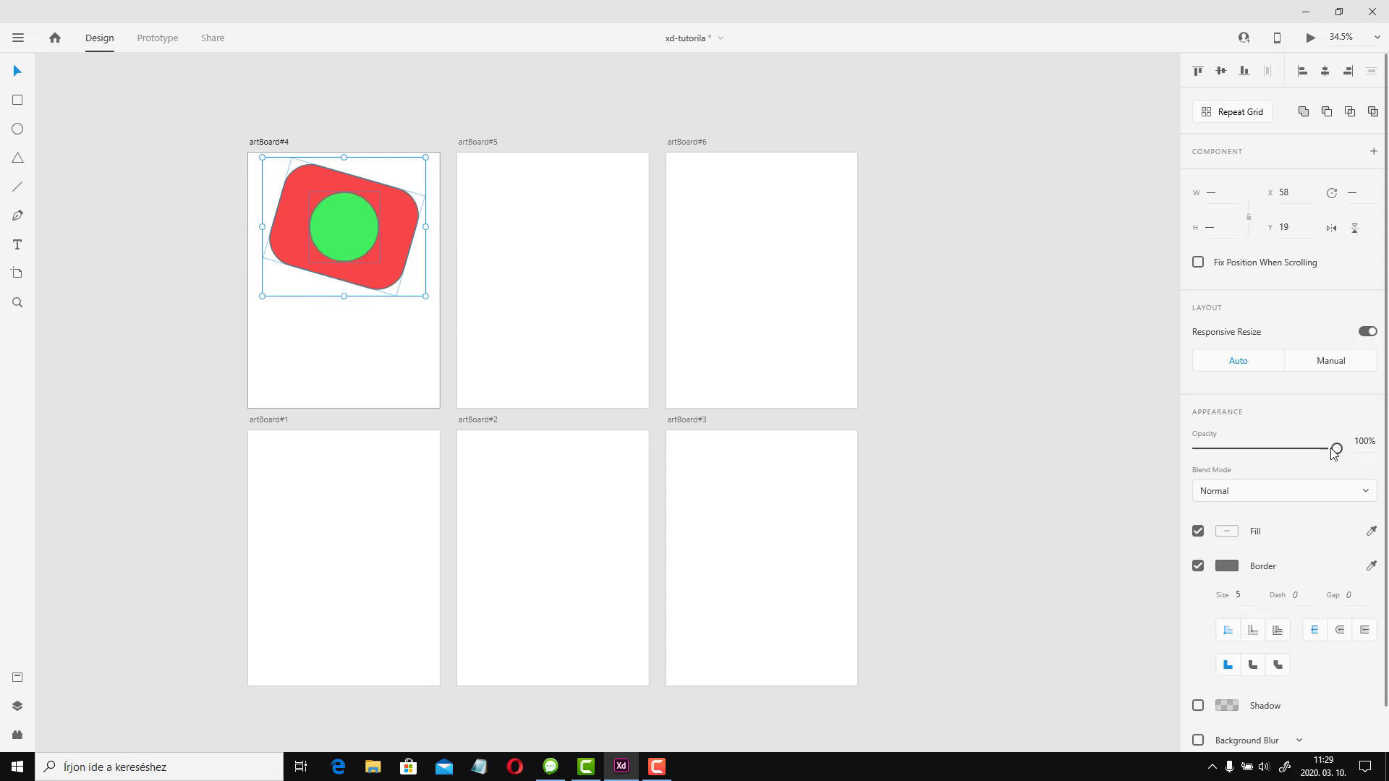
Select artBoard#5 and turn on a Square grid with a square size of 8
{"action": "mouse_move", "coordinate": [1335, 448]}
{"action": "left_mouse_down"}
{"action": "mouse_move", "coordinate": [1197, 449]}
{"action": "mouse_move", "coordinate": [1336, 448]}
{"action": "left_mouse_up"}
{"action": "left_click", "coordinate": [526, 356]}
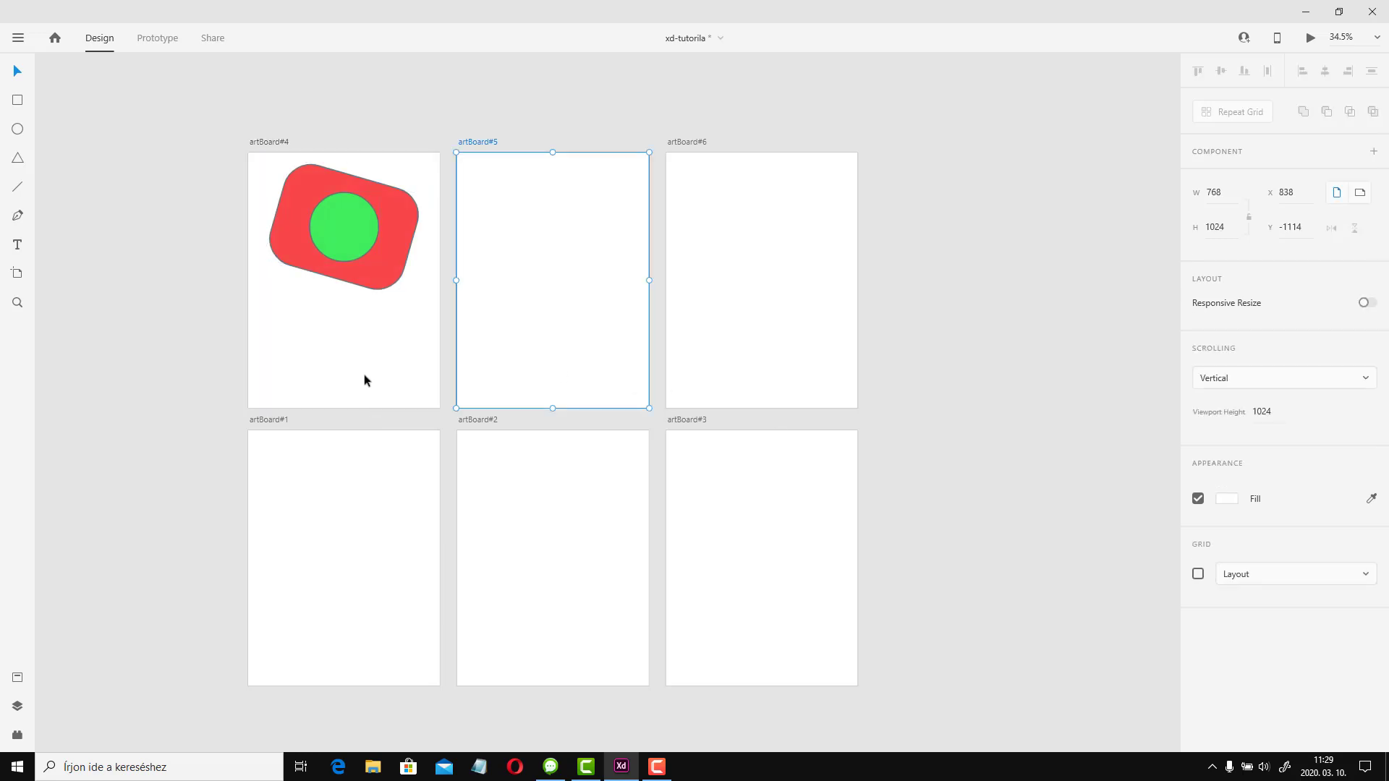
{"action": "left_click", "coordinate": [1310, 580]}
{"action": "left_click", "coordinate": [1311, 584]}
{"action": "left_click", "coordinate": [1254, 571]}
{"action": "left_click", "coordinate": [1254, 598]}
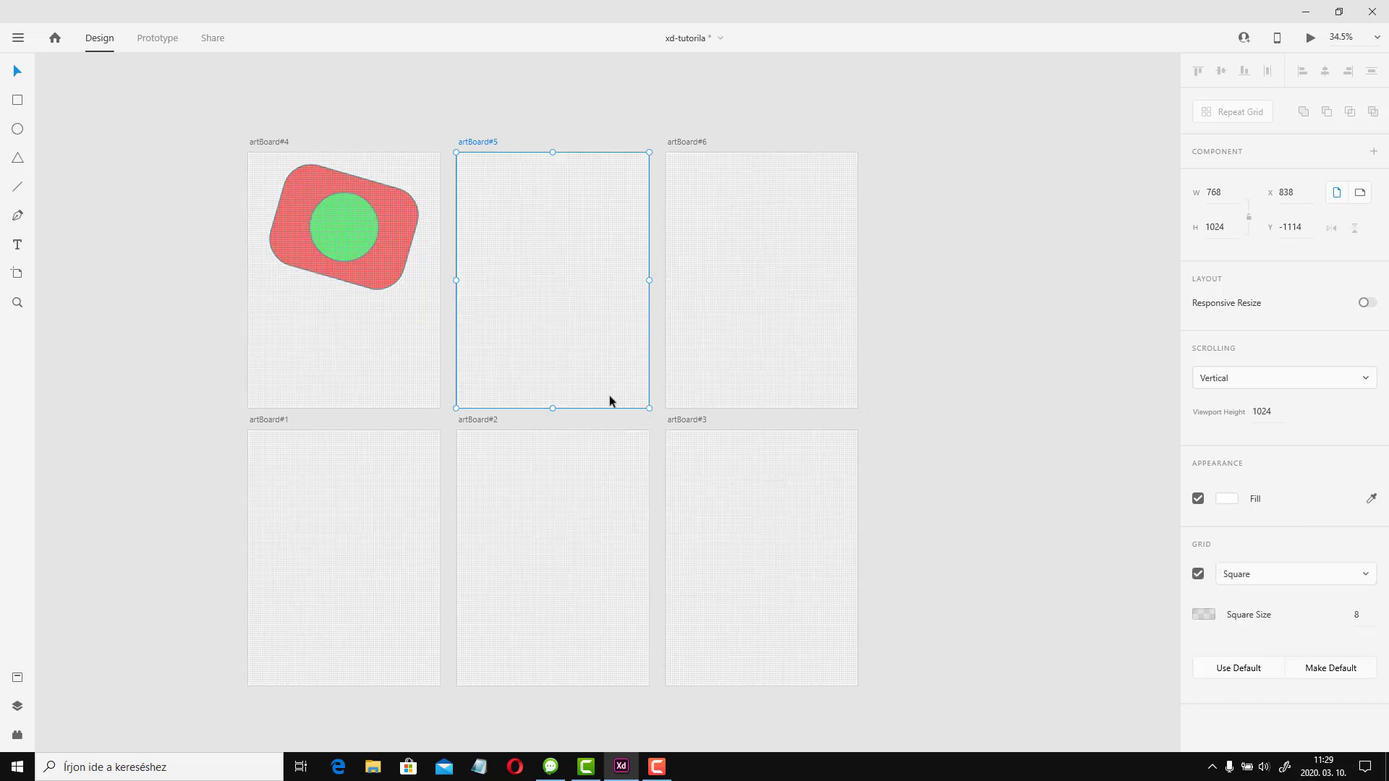
{"action": "scroll", "coordinate": [496, 332], "scroll_direction": "up", "scroll_amount": 3}
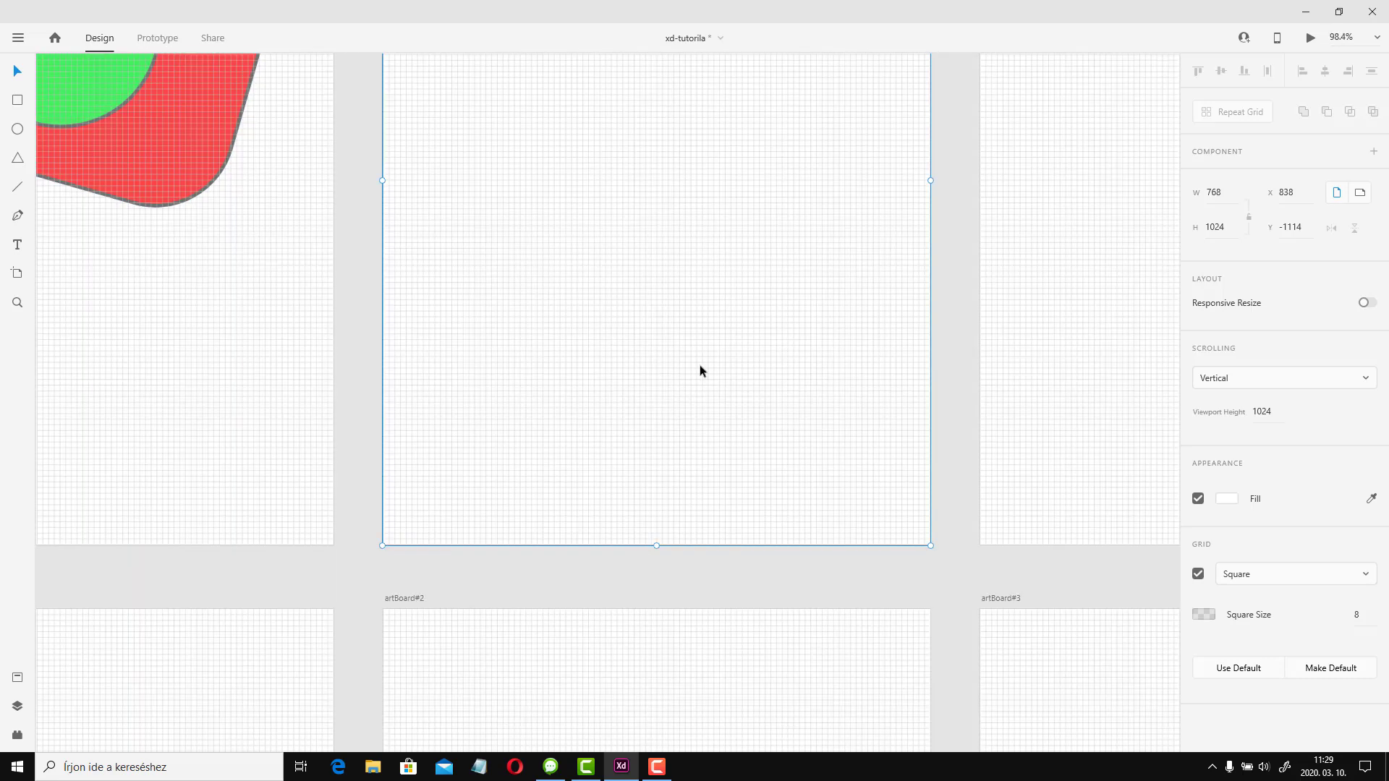
Try the Layout grid for artBoard#5, then undo the grid changes
{"action": "left_click", "coordinate": [1277, 576]}
{"action": "left_click", "coordinate": [1243, 546]}
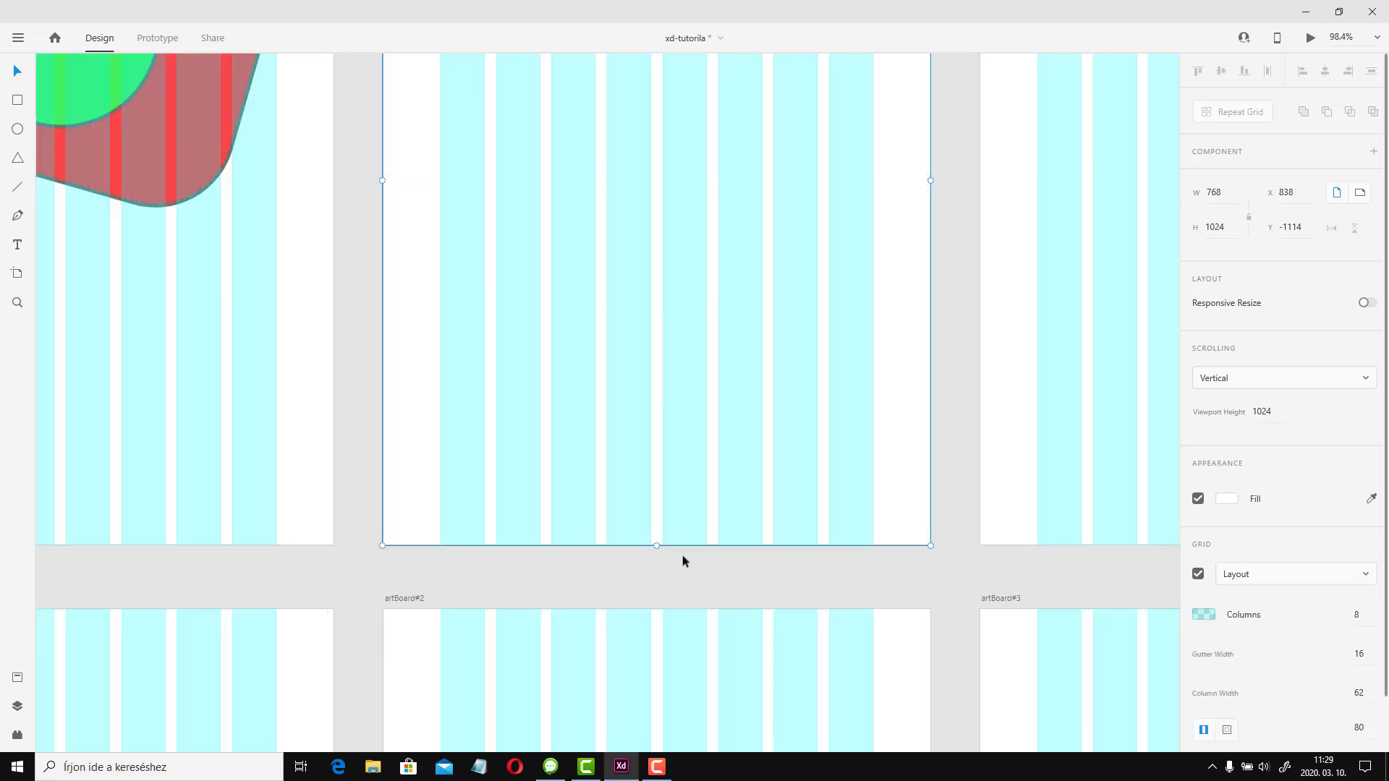
{"action": "left_click", "coordinate": [1316, 584]}
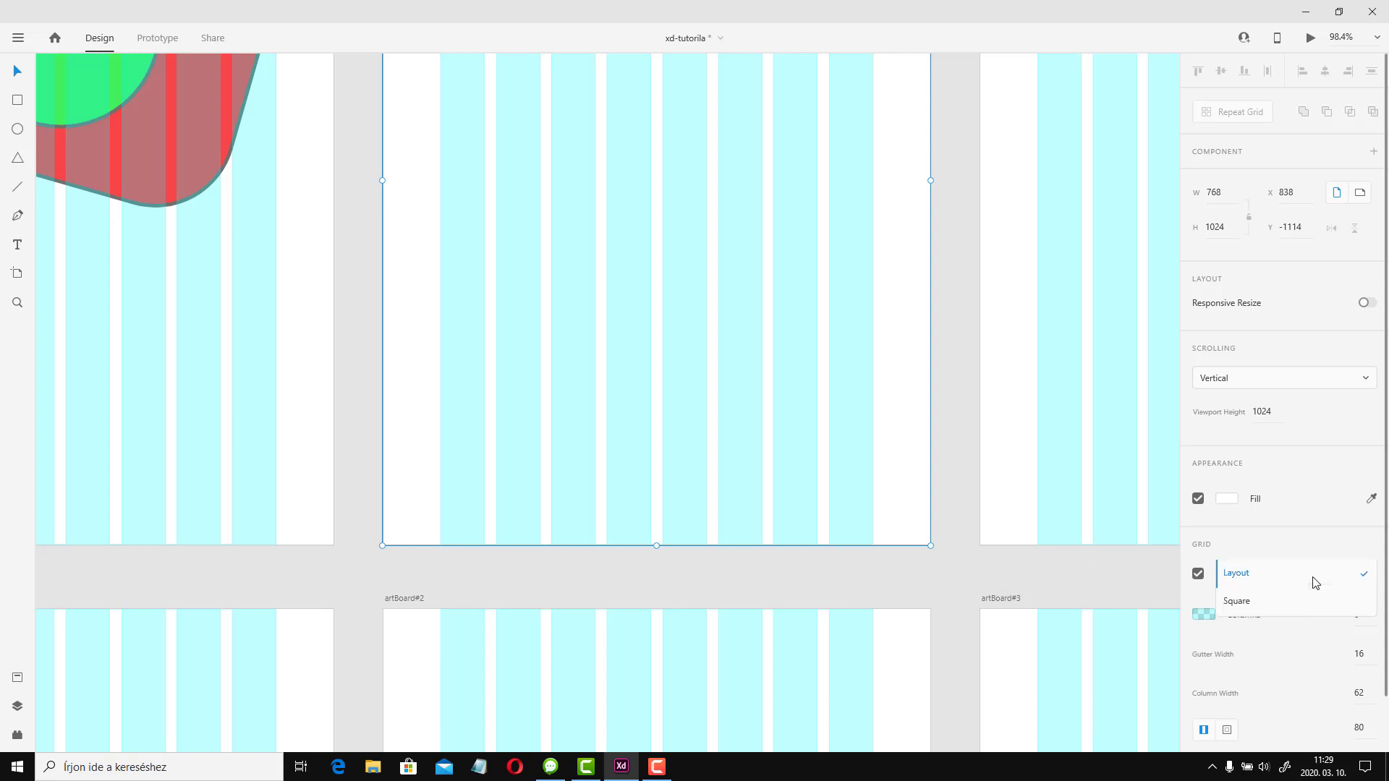
{"action": "left_click", "coordinate": [1315, 583]}
{"action": "scroll", "coordinate": [866, 583], "scroll_direction": "down", "scroll_amount": 5}
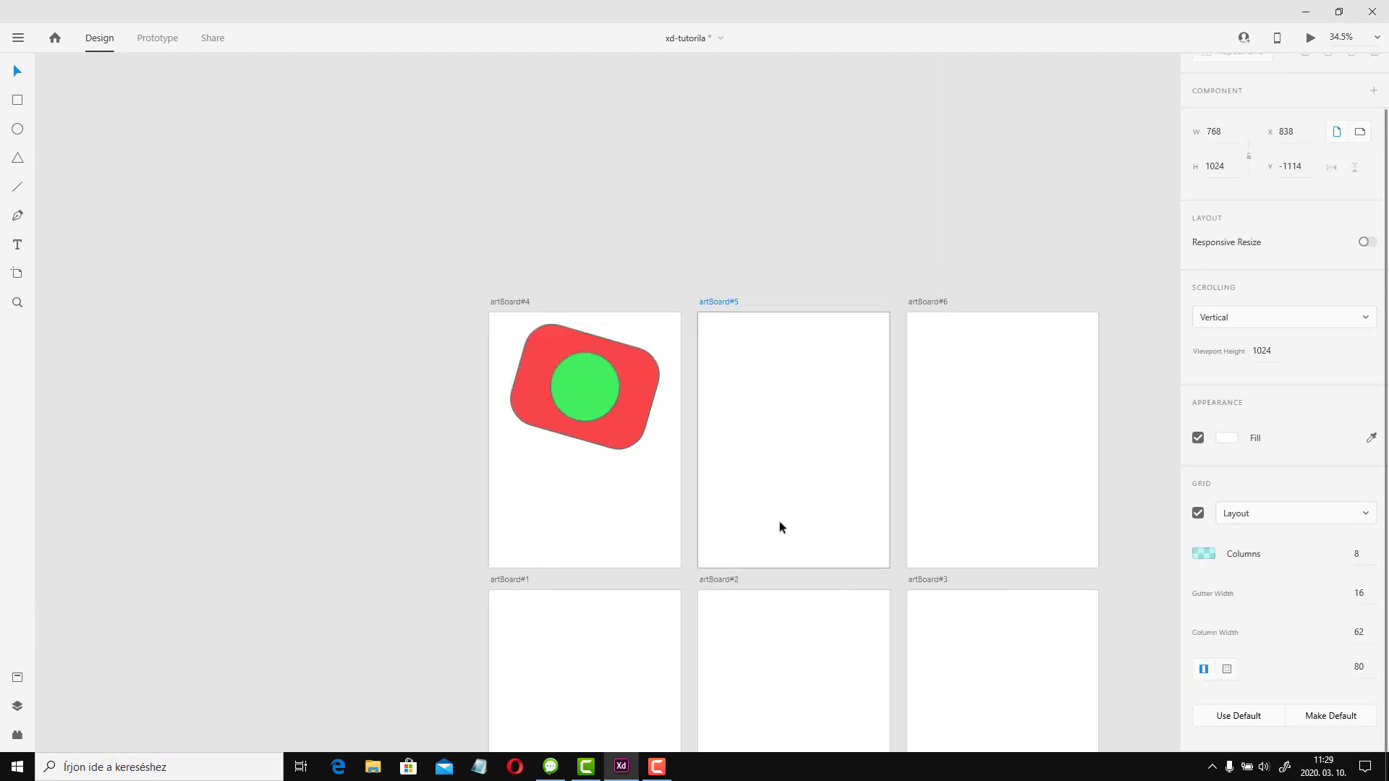
{"action": "key", "text": "ctrl+z"}
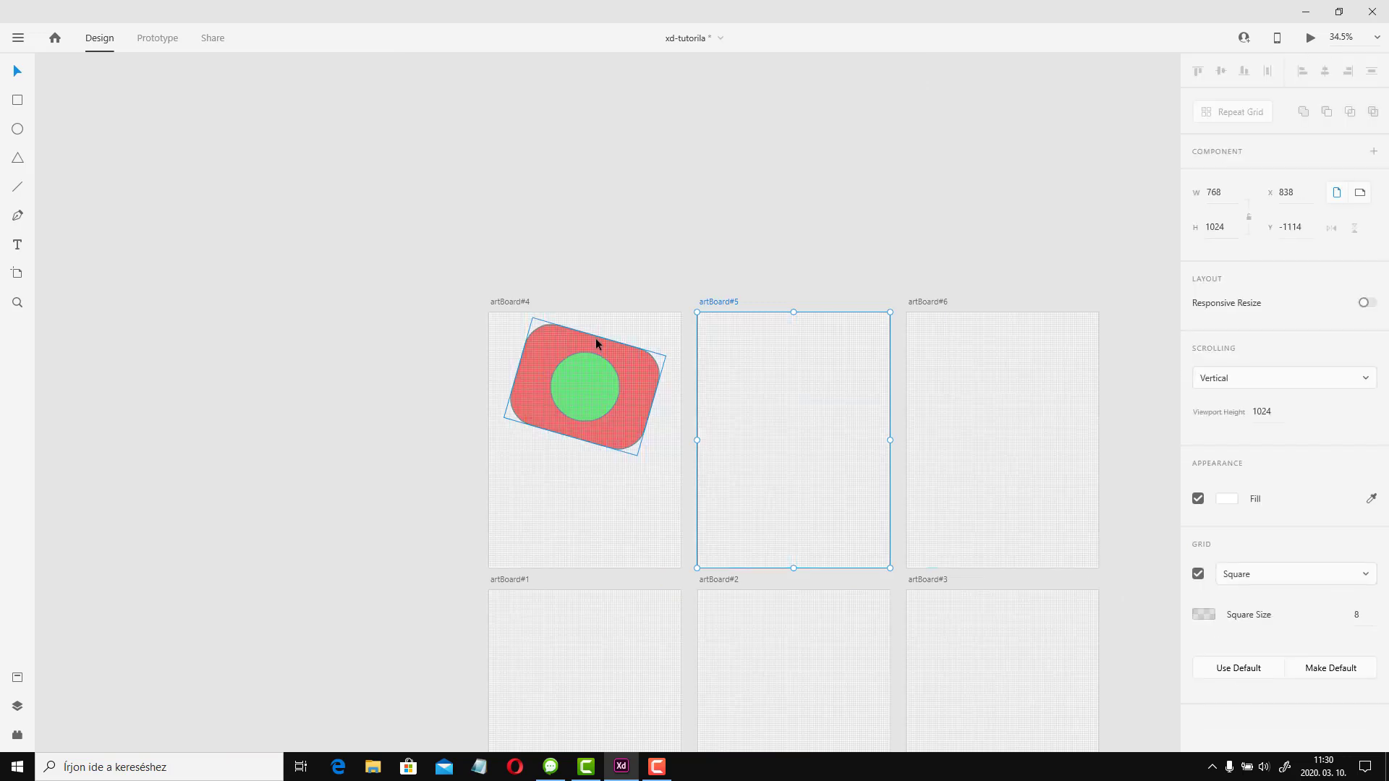
{"action": "key", "text": "ctrl+z"}
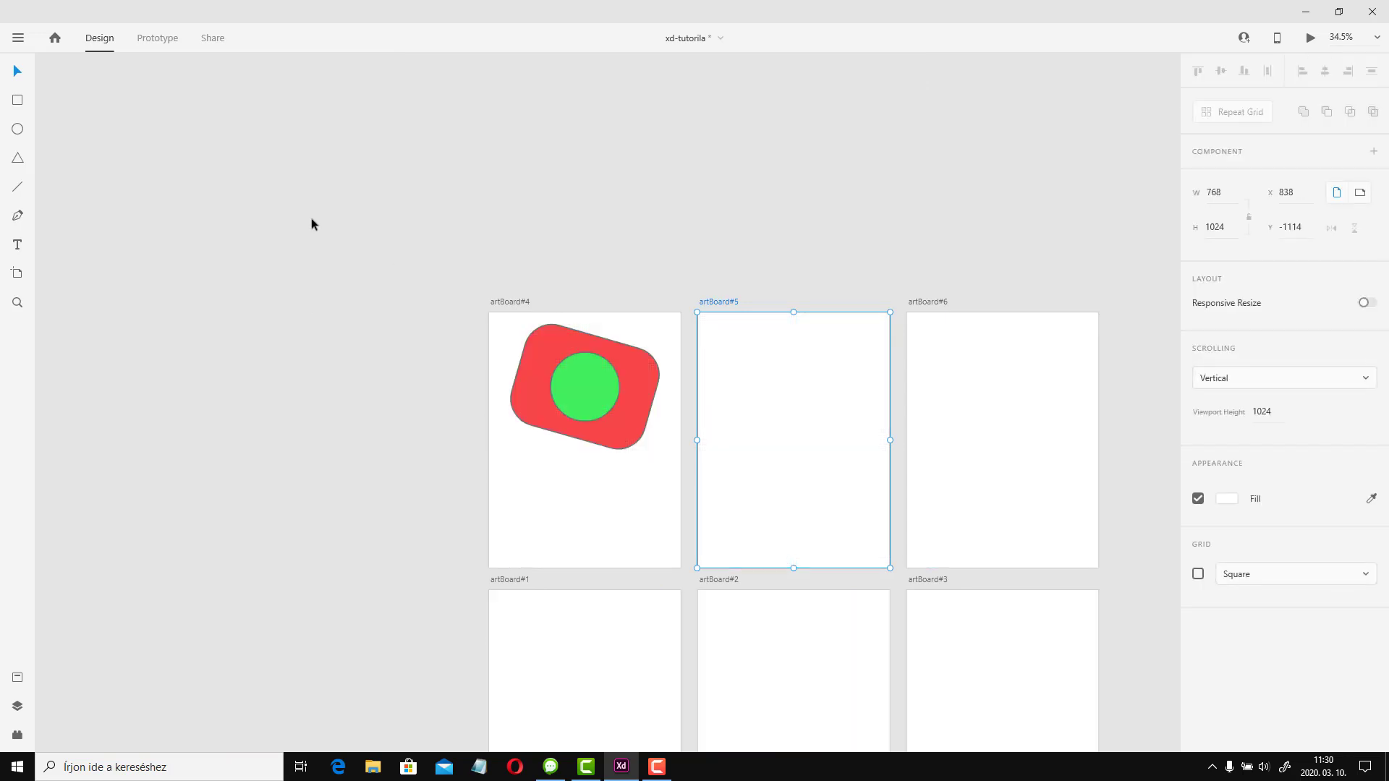
Draw a triangle about 319 by 311 below the red rectangle on artBoard#4 and move it to about X 174, Y 612
{"action": "left_click", "coordinate": [16, 167]}
{"action": "left_click_drag", "start_coordinate": [551, 479], "coordinate": [632, 558]}
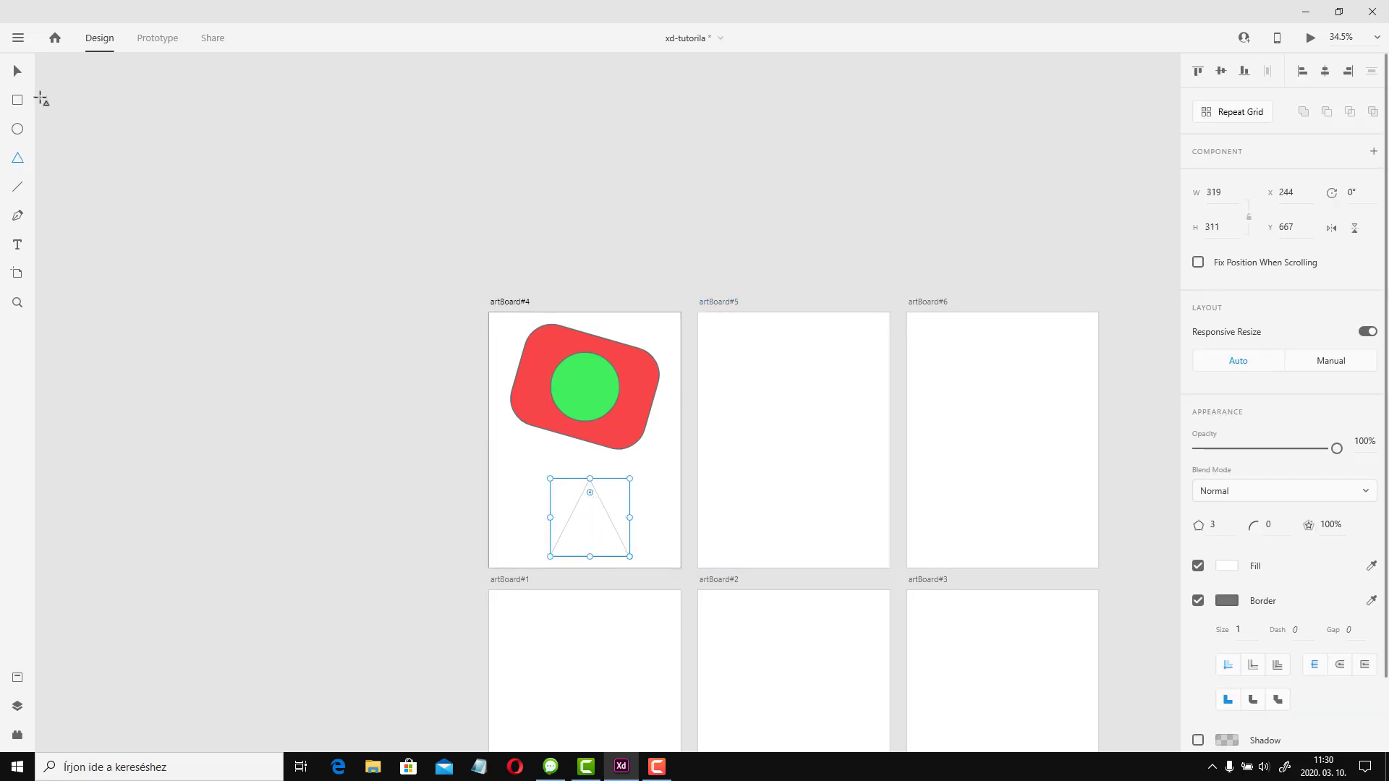
{"action": "key", "text": "v"}
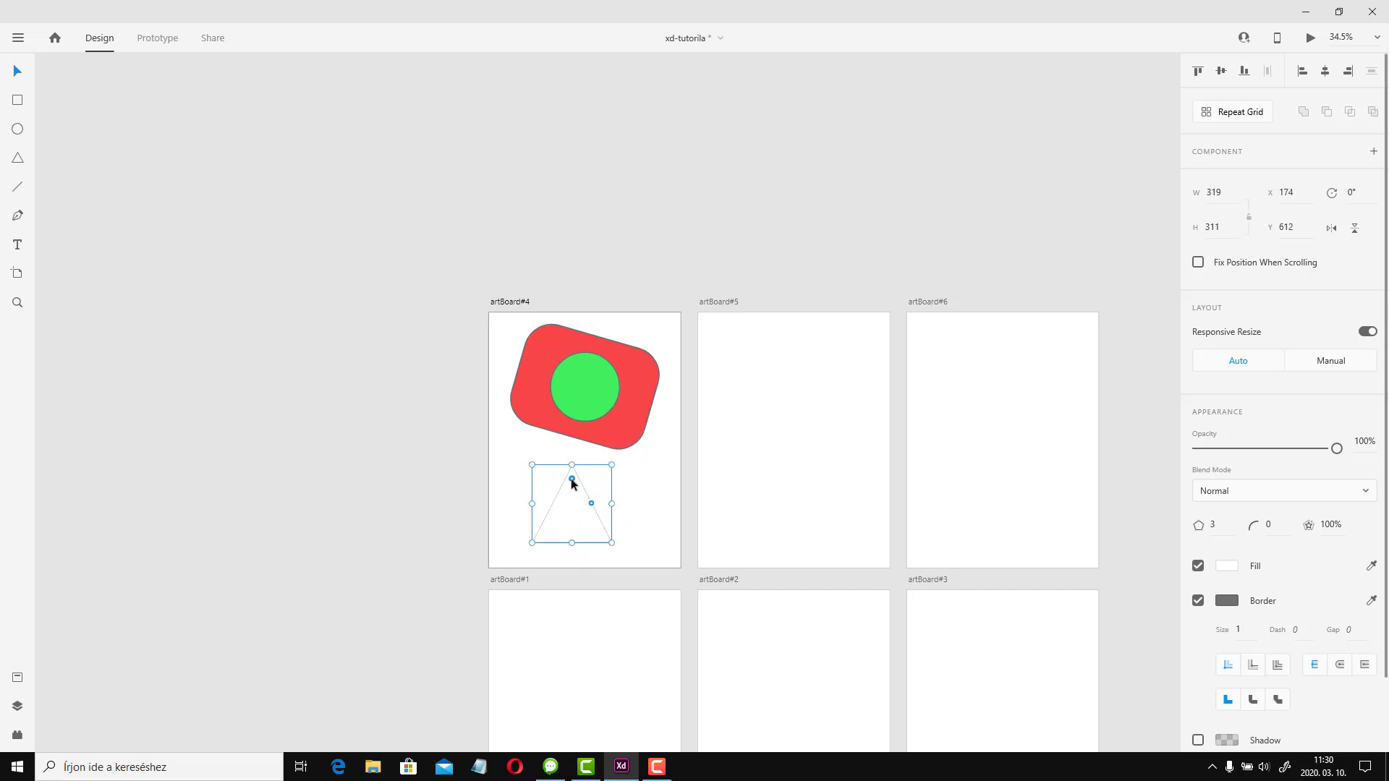
Round the triangle's corners to a radius of 20 and reduce its star ratio to 48%
{"action": "left_click_drag", "start_coordinate": [583, 485], "coordinate": [578, 515]}
{"action": "scroll", "coordinate": [579, 532], "scroll_direction": "up", "scroll_amount": 1}
{"action": "scroll", "coordinate": [586, 556], "scroll_direction": "up", "scroll_amount": 3}
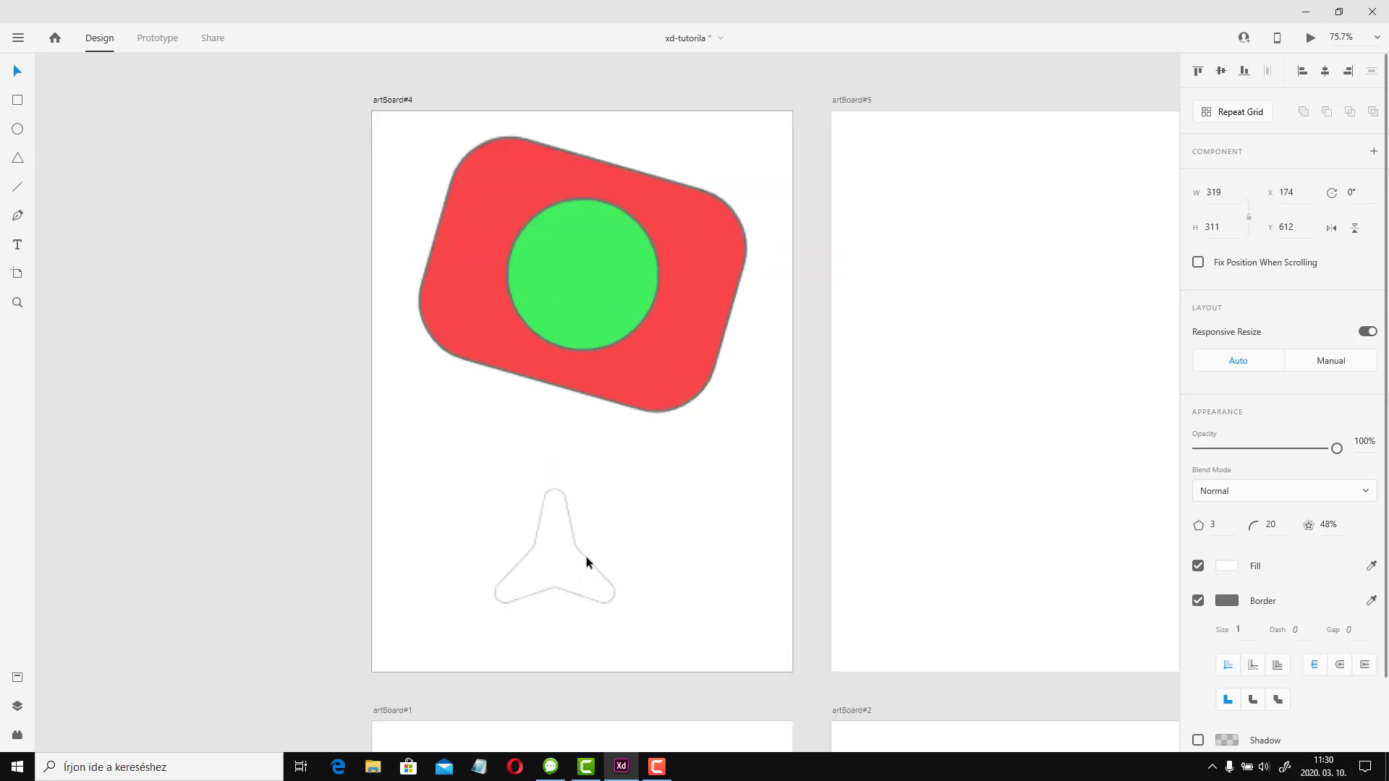
Fill the three-pointed shape with bright red and give it a dark #2A1212 border of size 5
{"action": "left_click", "coordinate": [1227, 565]}
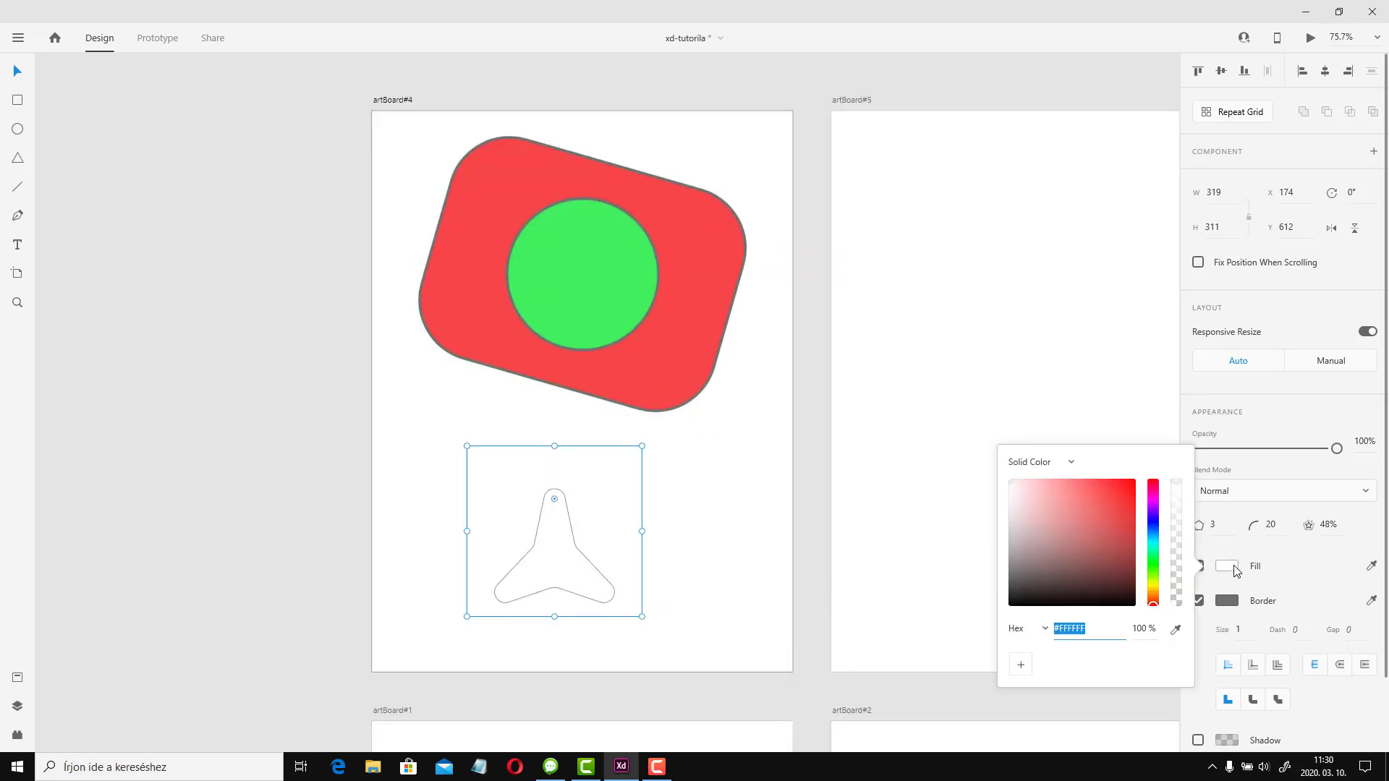
{"action": "left_click", "coordinate": [1122, 490]}
{"action": "left_click", "coordinate": [1227, 601]}
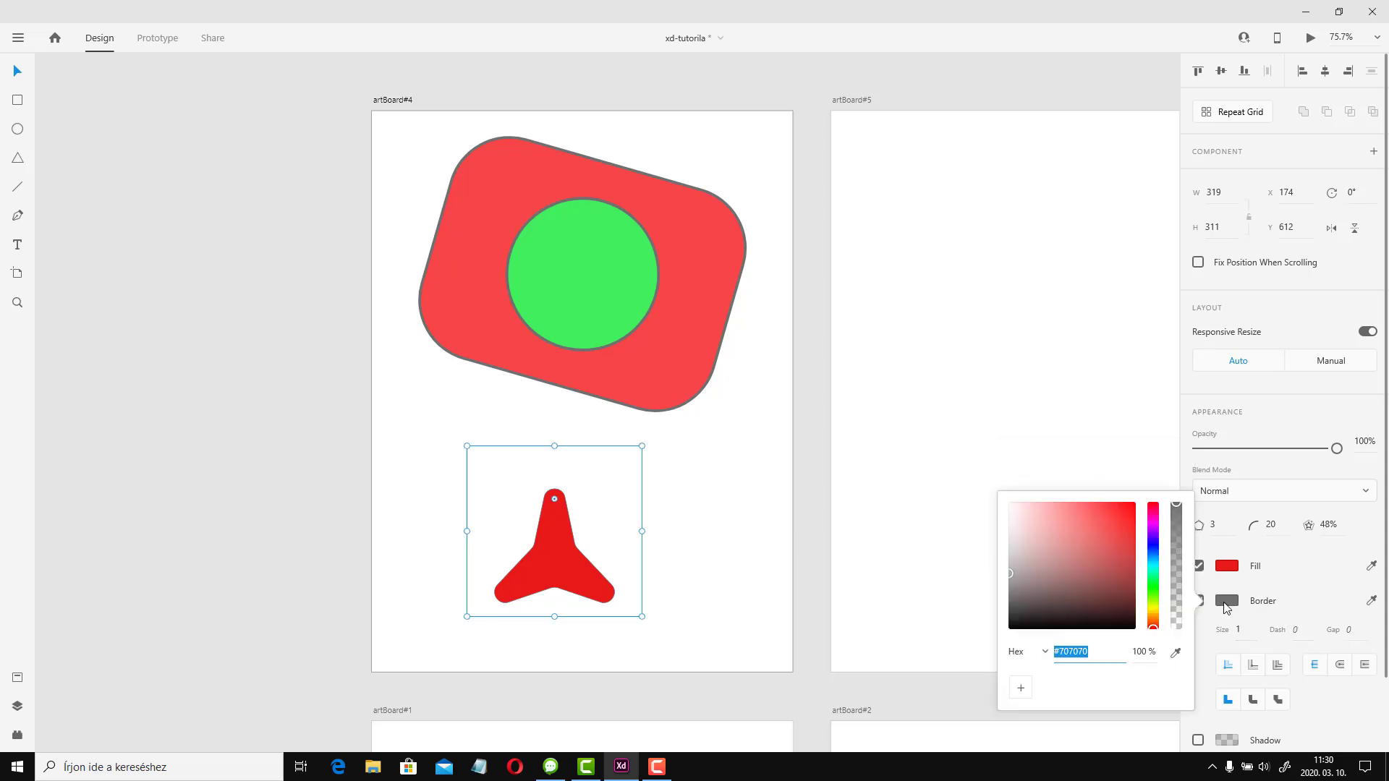
{"action": "left_click", "coordinate": [1081, 608]}
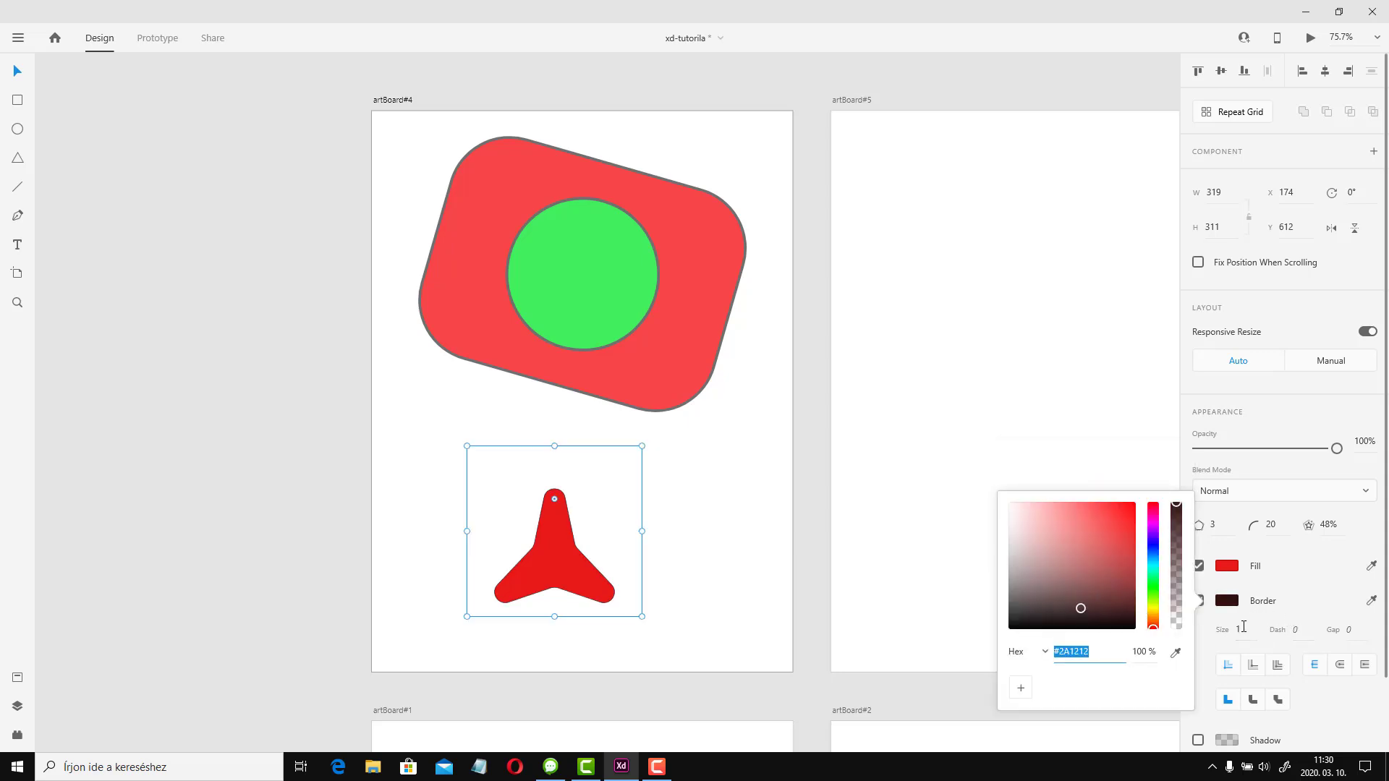
{"action": "left_click", "coordinate": [1245, 629]}
{"action": "type", "text": "5"}
{"action": "key", "text": "Return"}
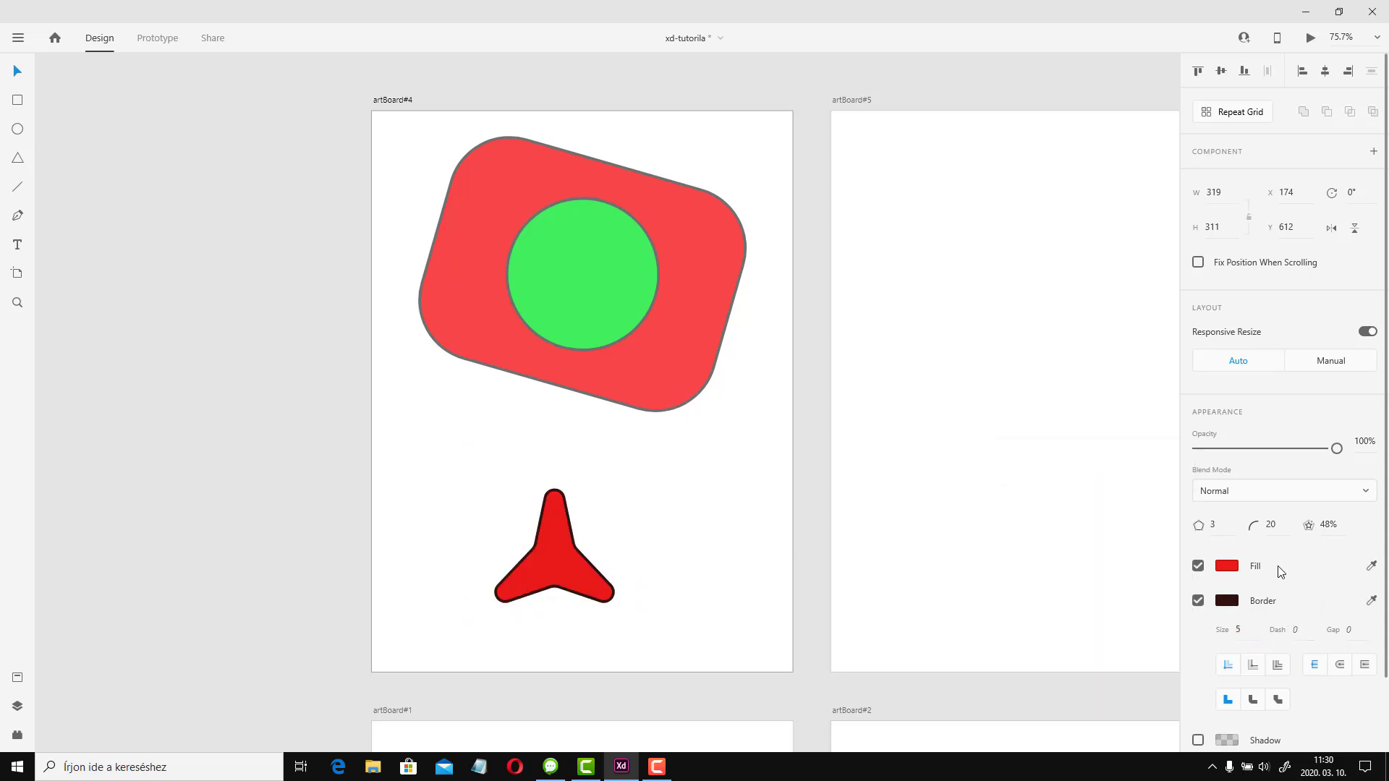
Set the shape's corner count to 5, try a corner radius of 40, and settle on a radius of 10
{"action": "left_click", "coordinate": [1215, 528]}
{"action": "type", "text": "5"}
{"action": "key", "text": "Return"}
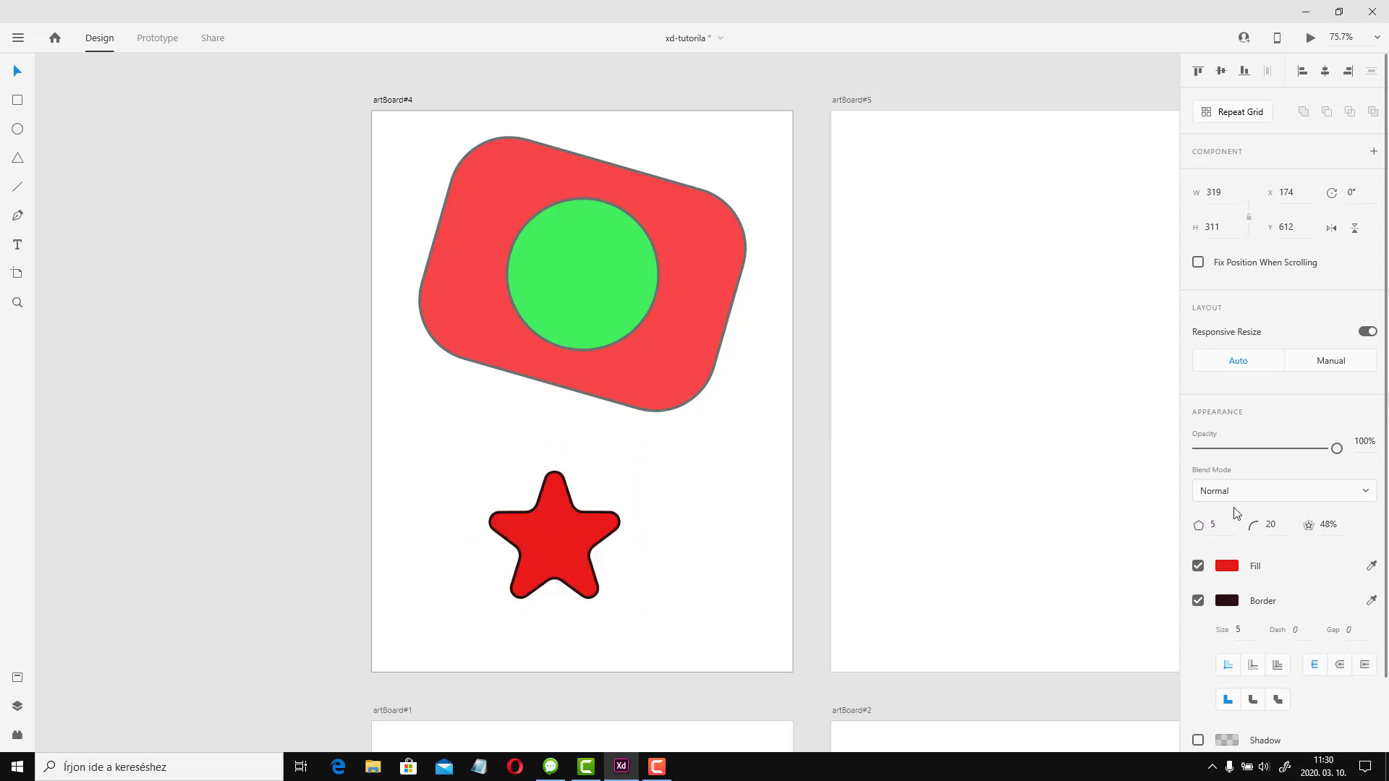
{"action": "left_click", "coordinate": [1268, 525]}
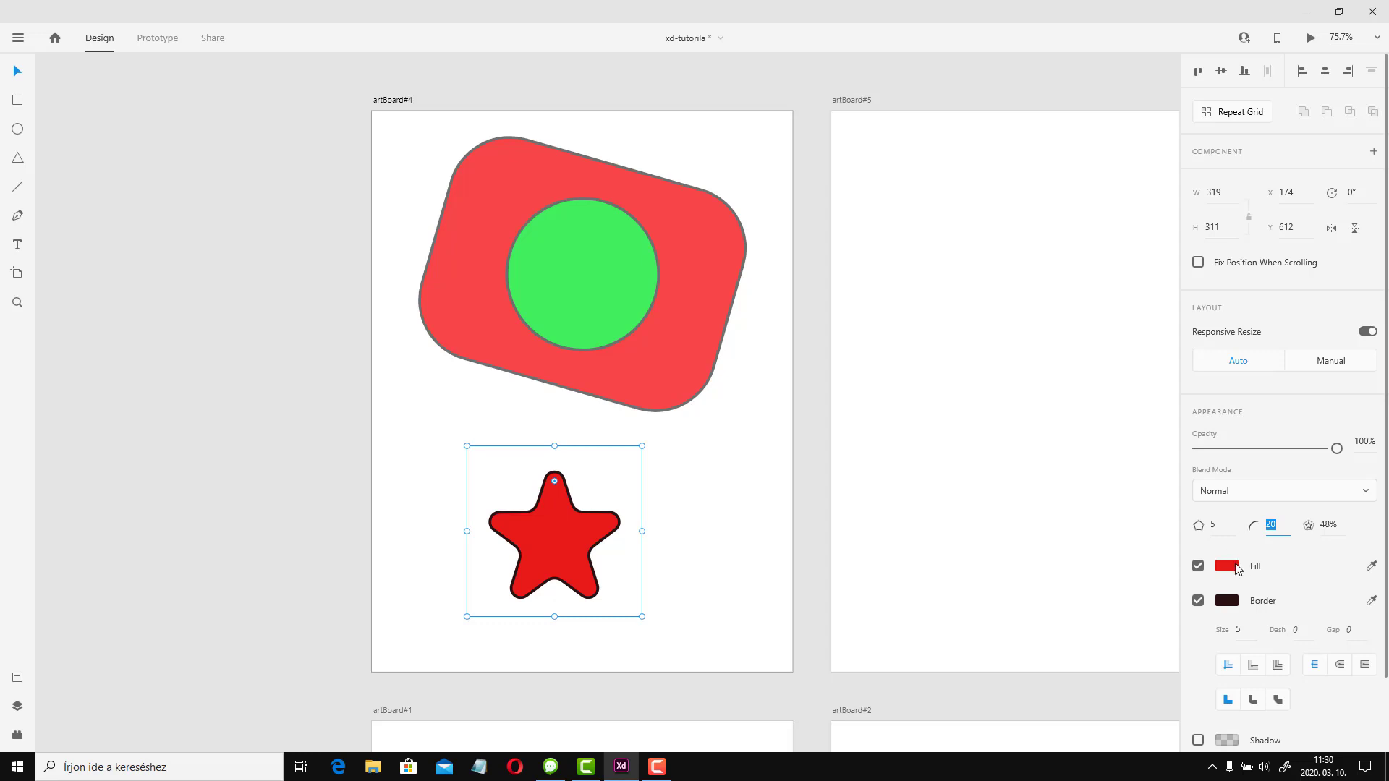
{"action": "key", "text": "Return"}
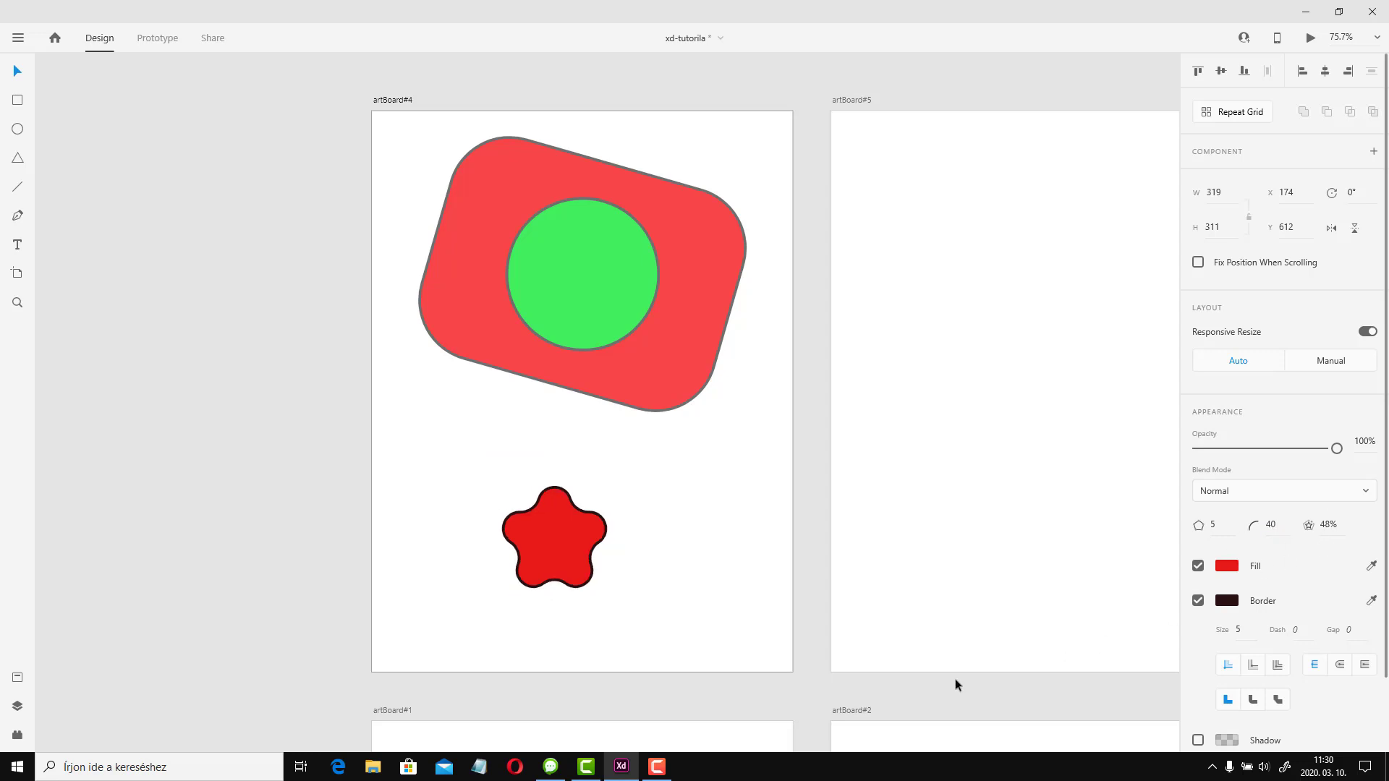
{"action": "left_click", "coordinate": [1283, 525]}
{"action": "type", "text": "10"}
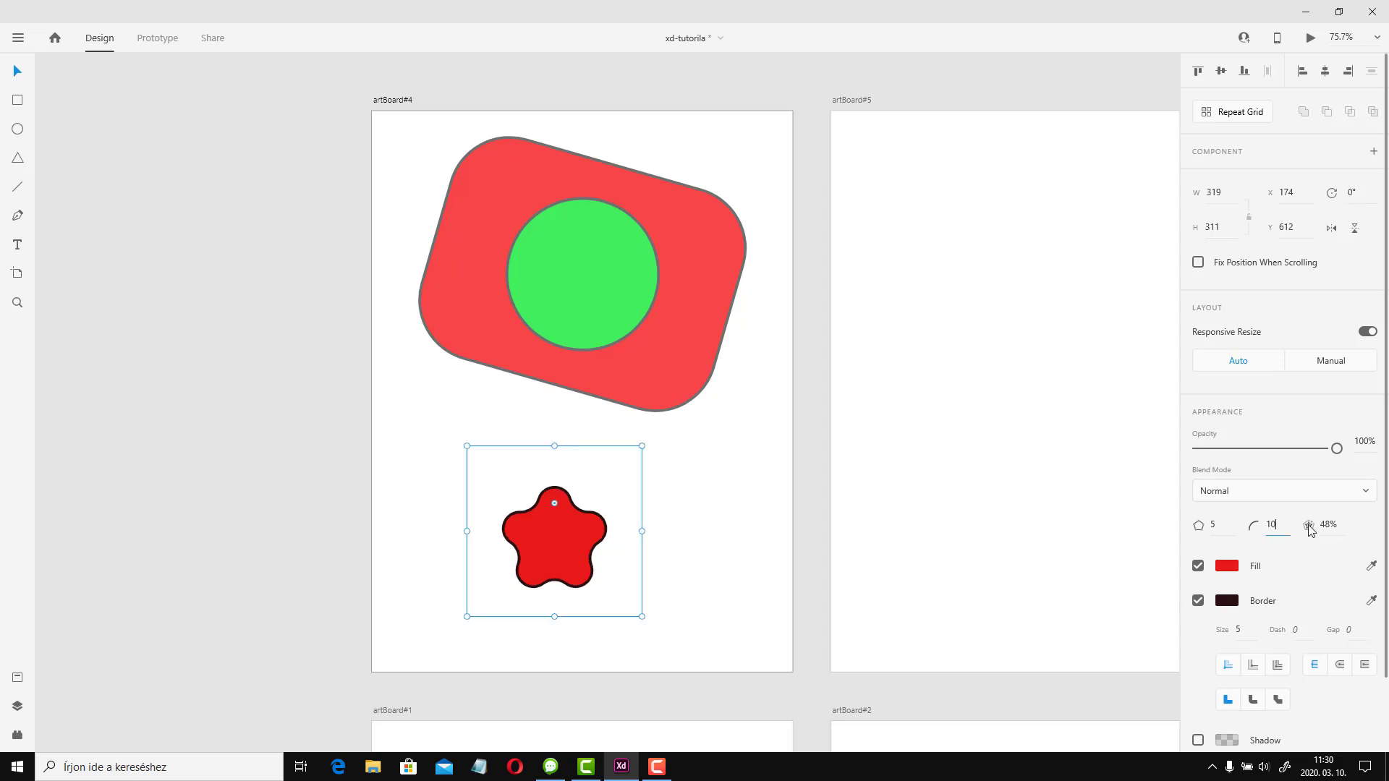
{"action": "key", "text": "Return"}
Try star ratios of 20% and 100% on the red star, then undo the star ratio changes
{"action": "left_click", "coordinate": [1335, 531]}
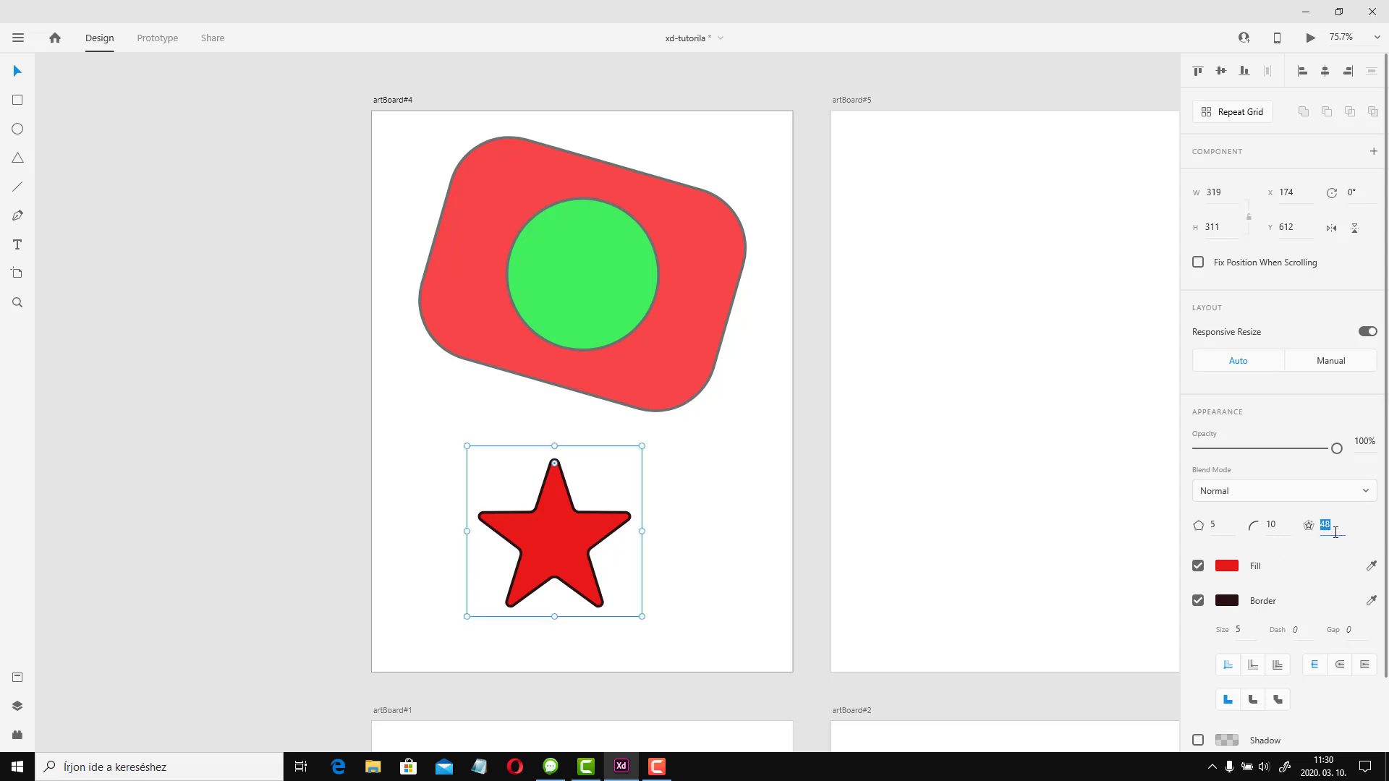
{"action": "type", "text": "20"}
{"action": "key", "text": "Return"}
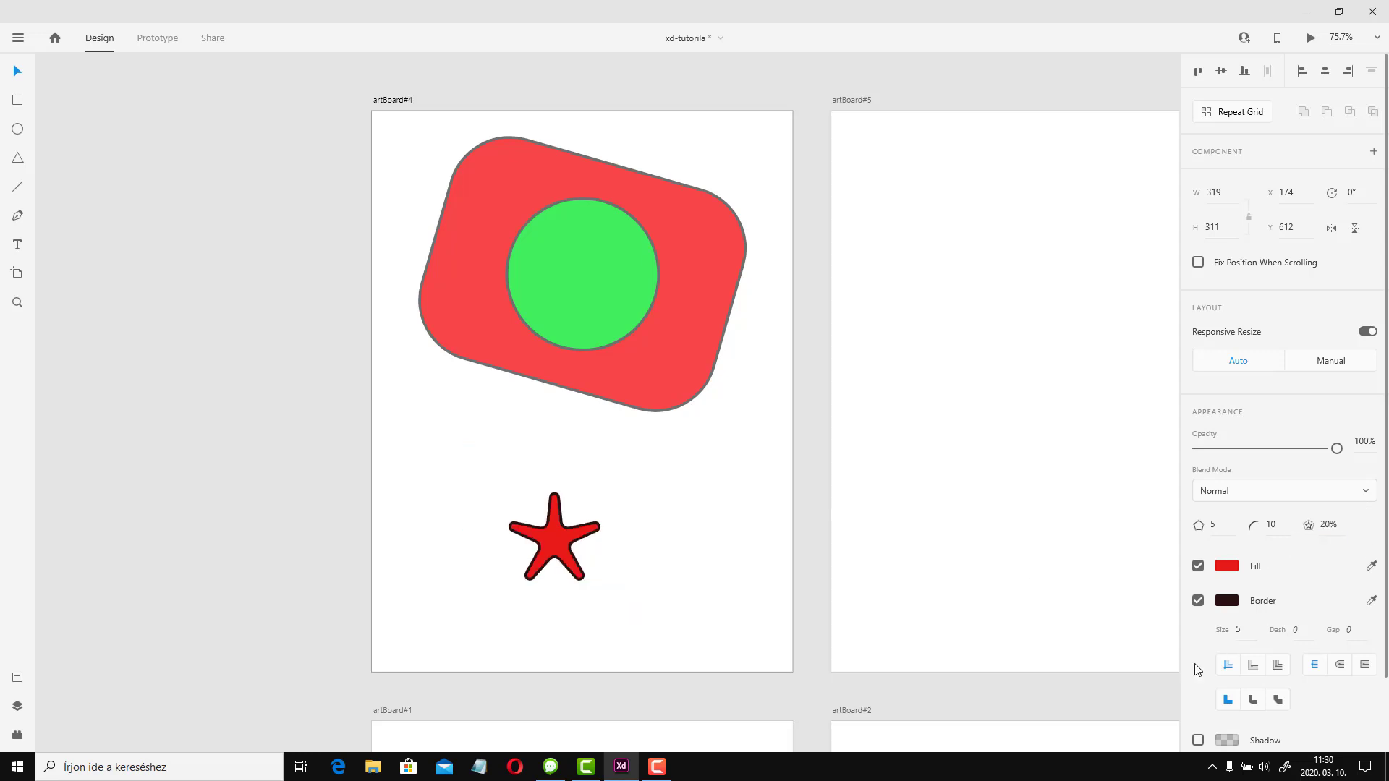
{"action": "left_click", "coordinate": [1329, 526]}
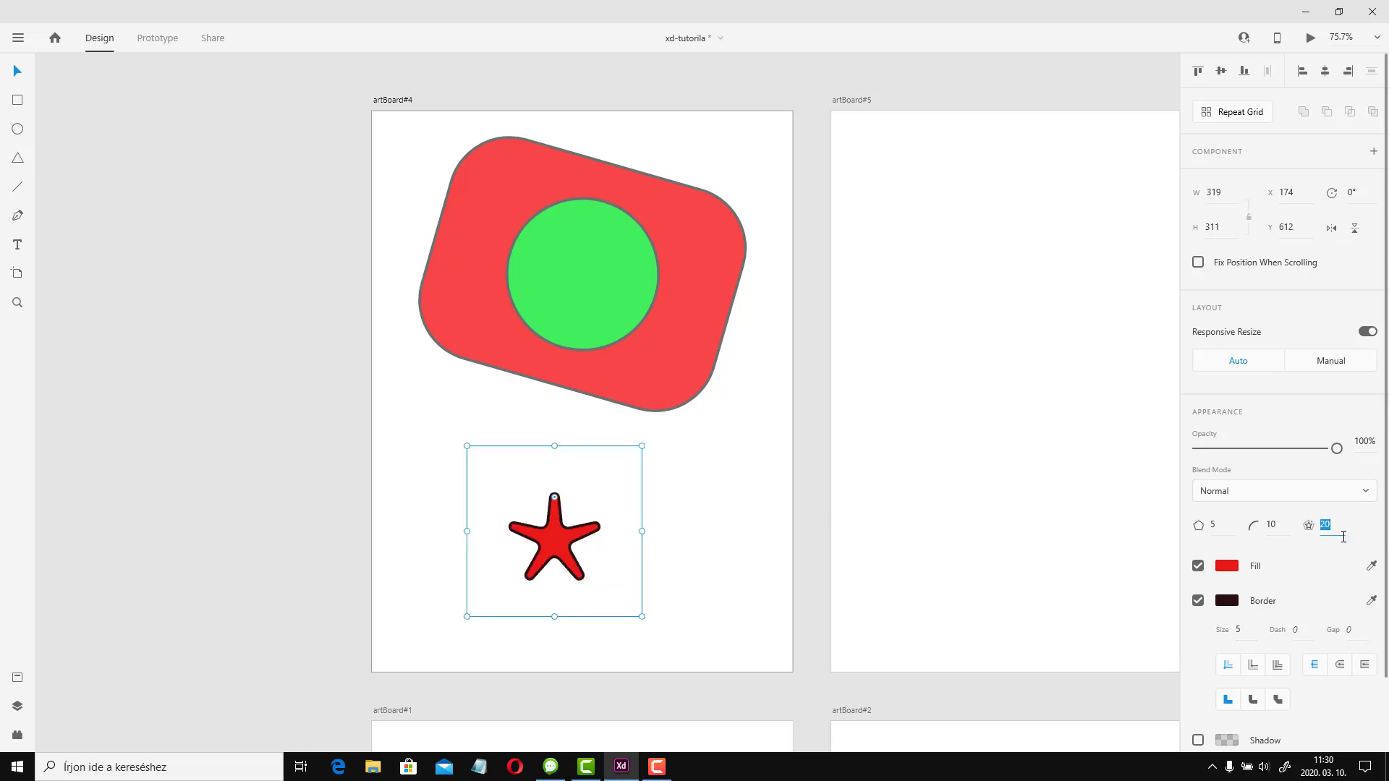
{"action": "type", "text": "100"}
{"action": "key", "text": "Return"}
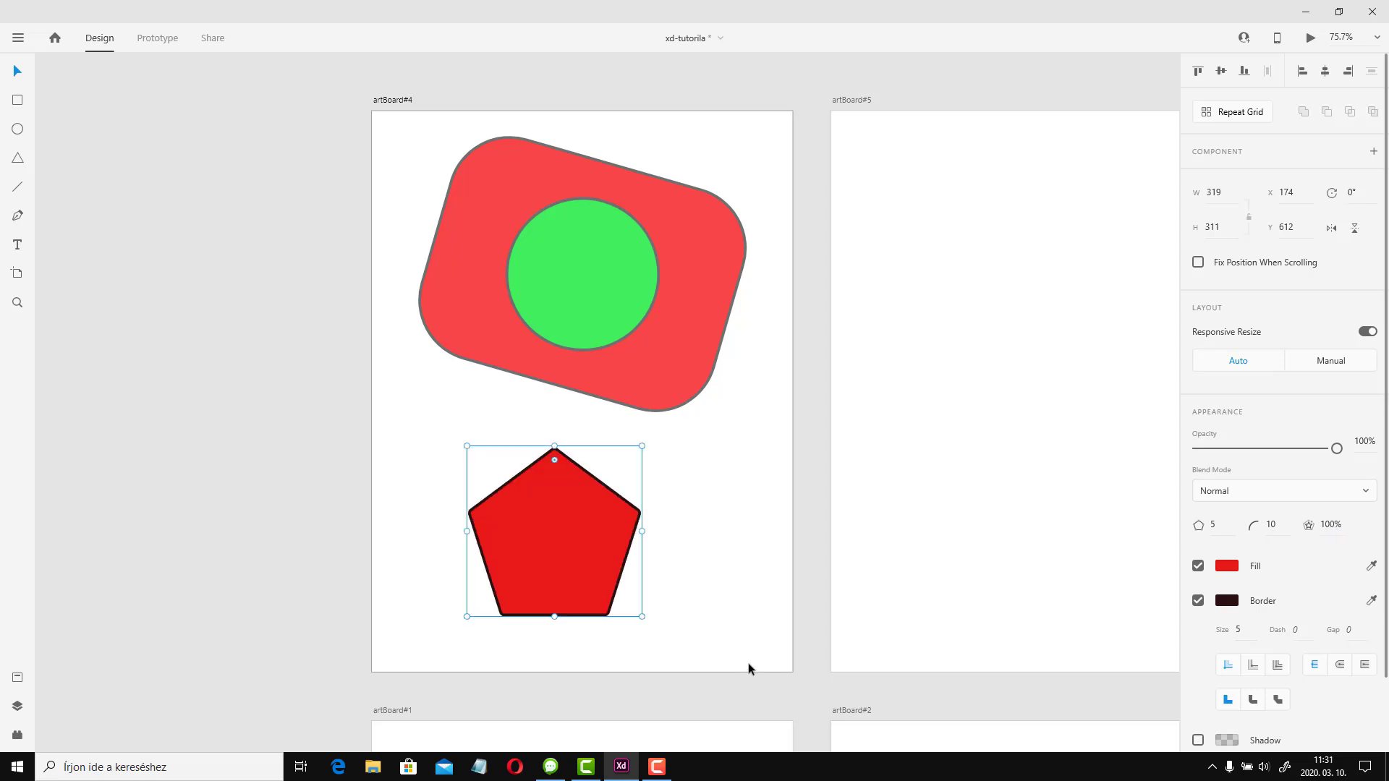
{"action": "key", "text": "ctrl+z"}
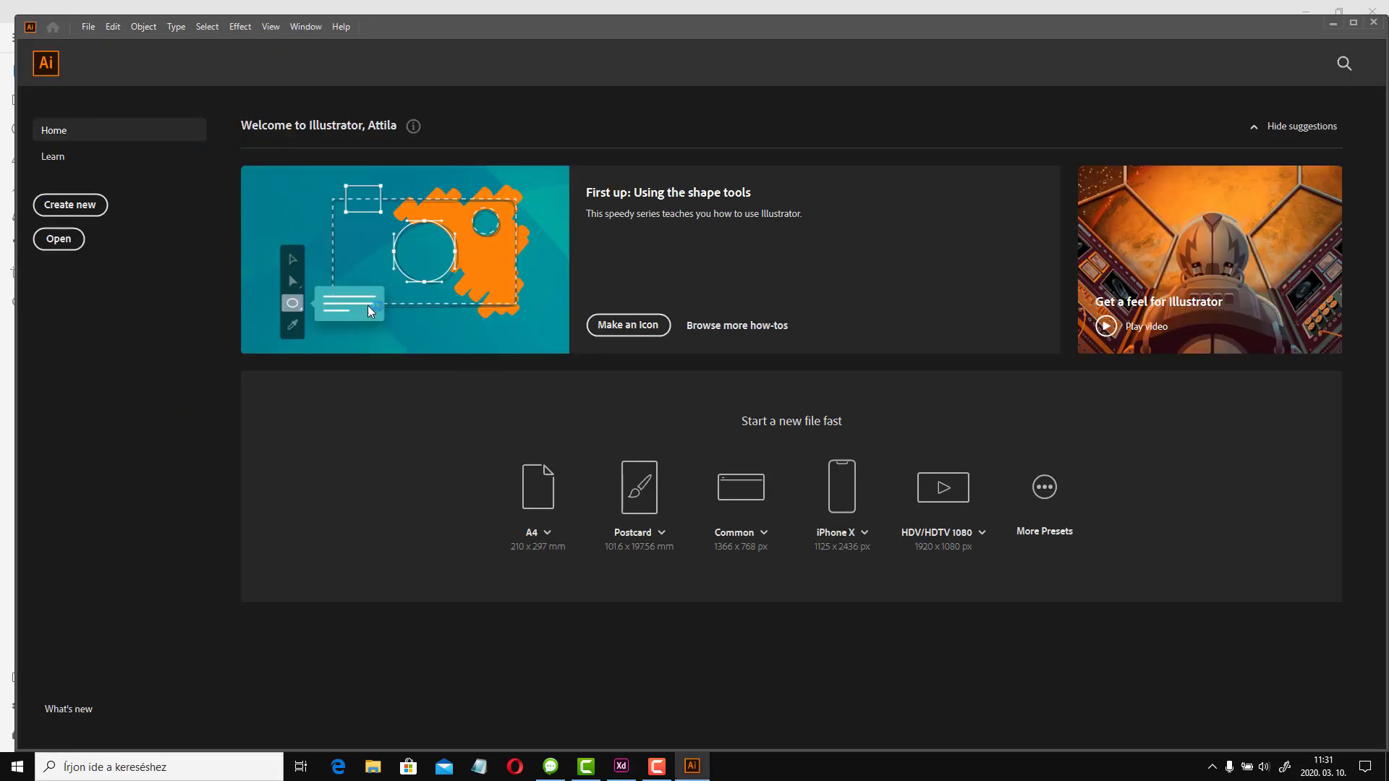
Switch to Illustrator, create a new A4 print document and paste the copied red star into it
{"action": "left_click", "coordinate": [69, 204]}
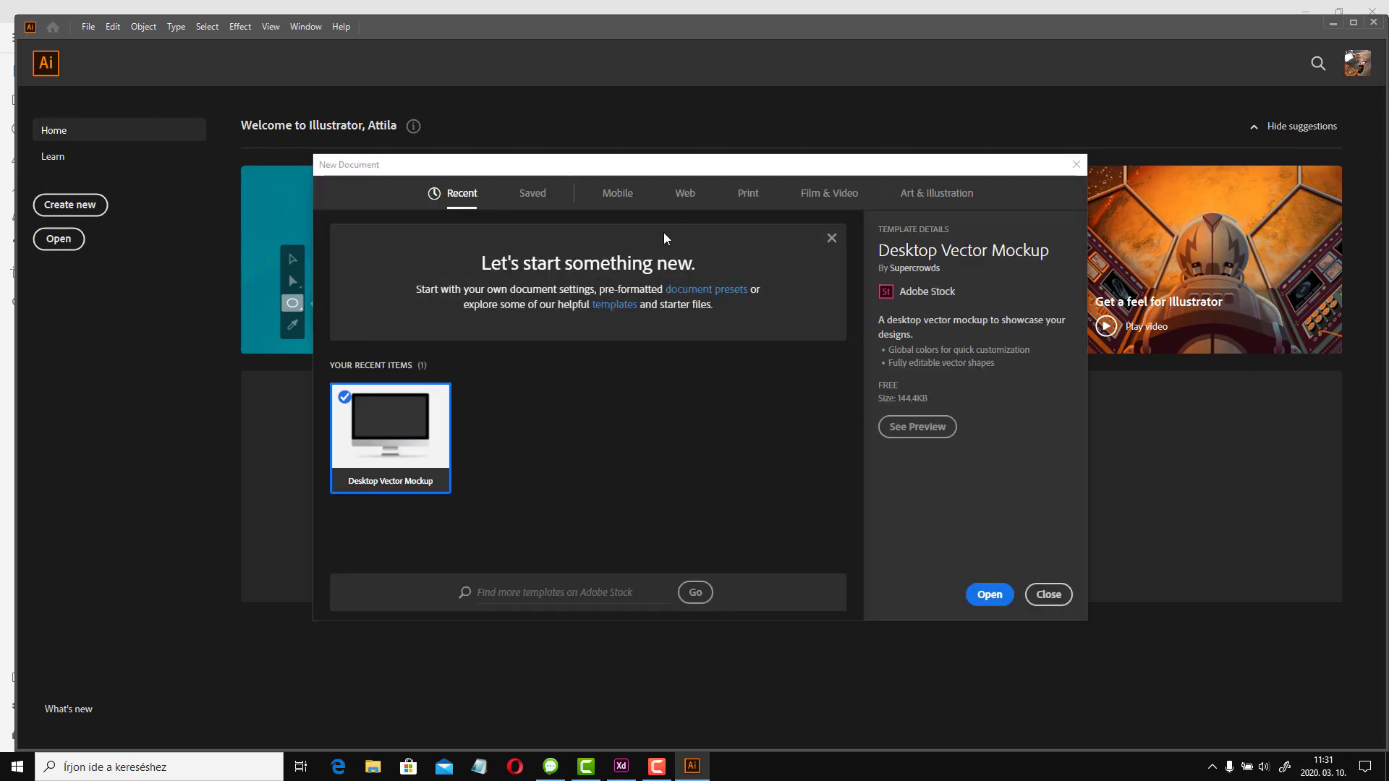
{"action": "left_click", "coordinate": [748, 193]}
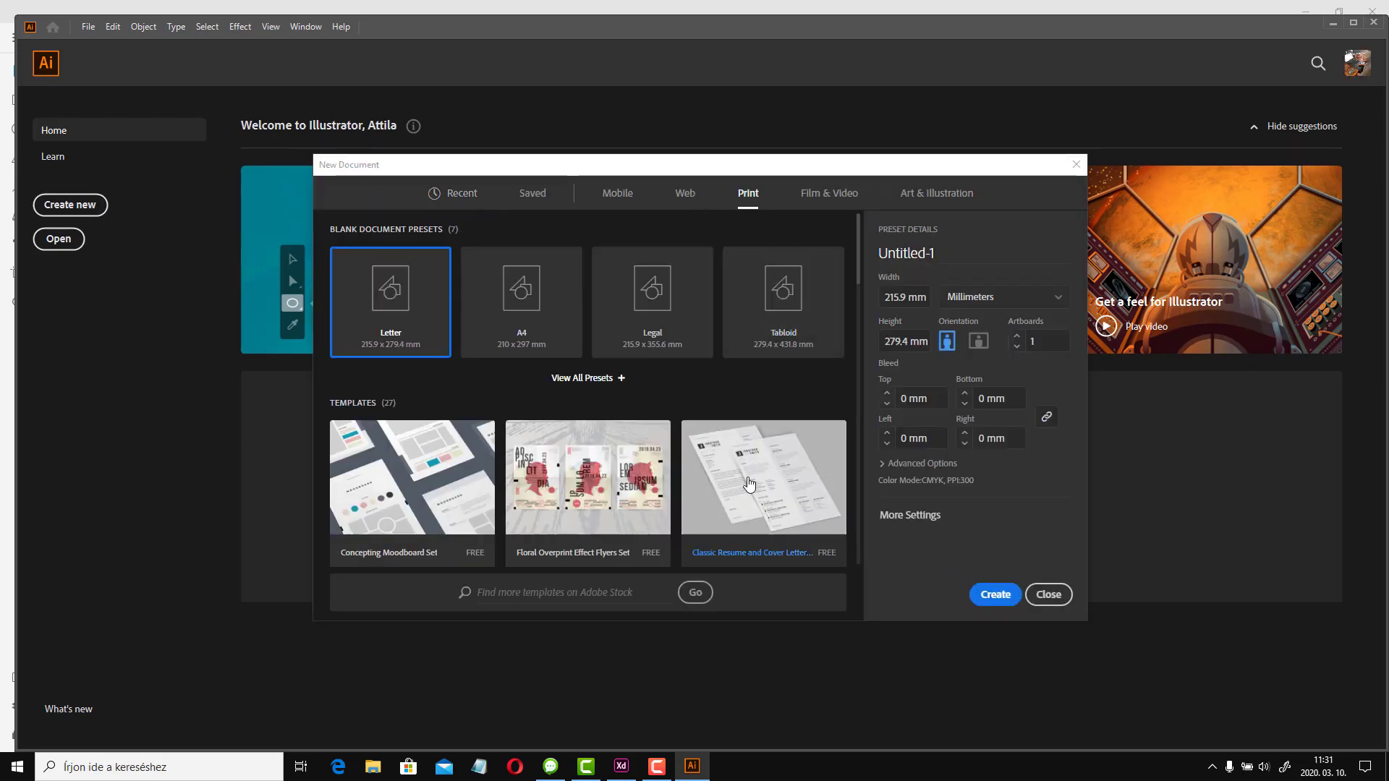
{"action": "left_click", "coordinate": [552, 323]}
{"action": "left_click", "coordinate": [998, 595]}
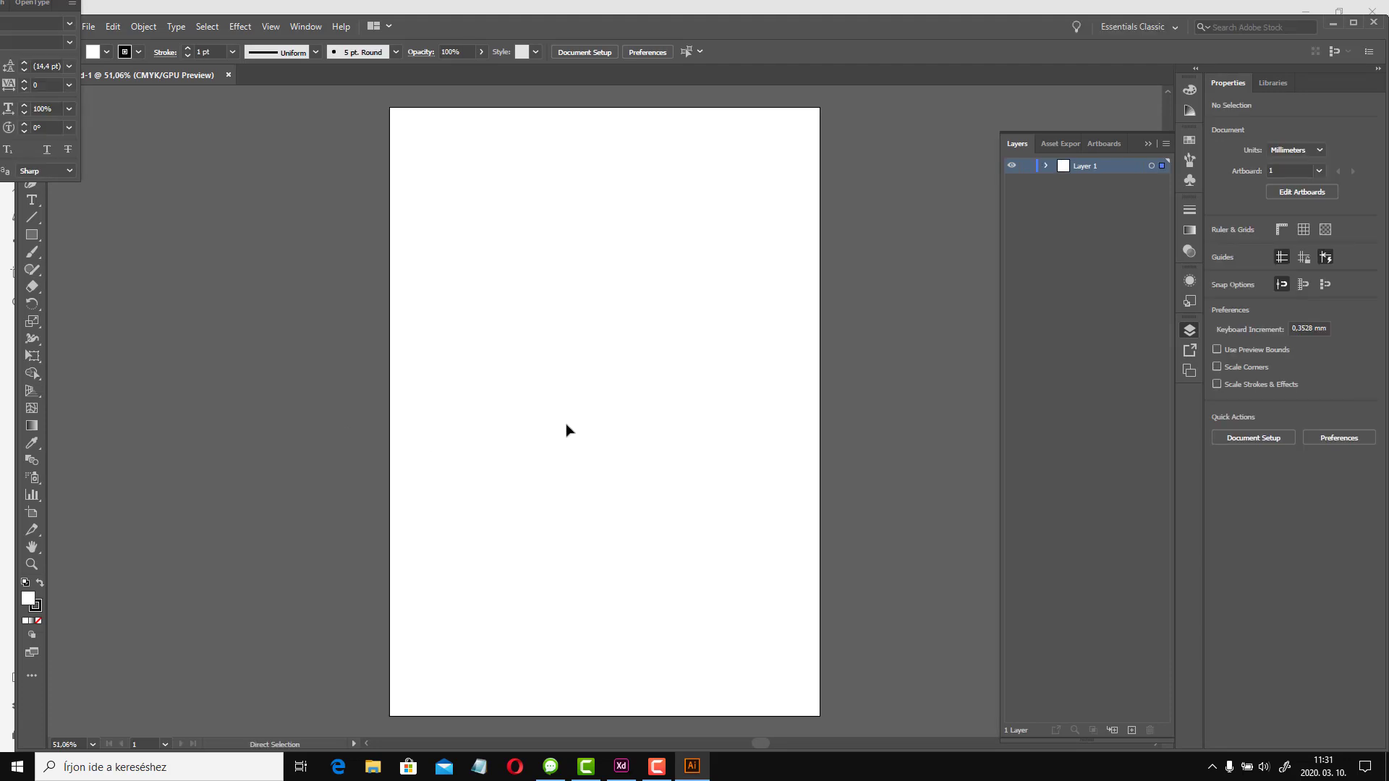
{"action": "key", "text": "ctrl+v"}
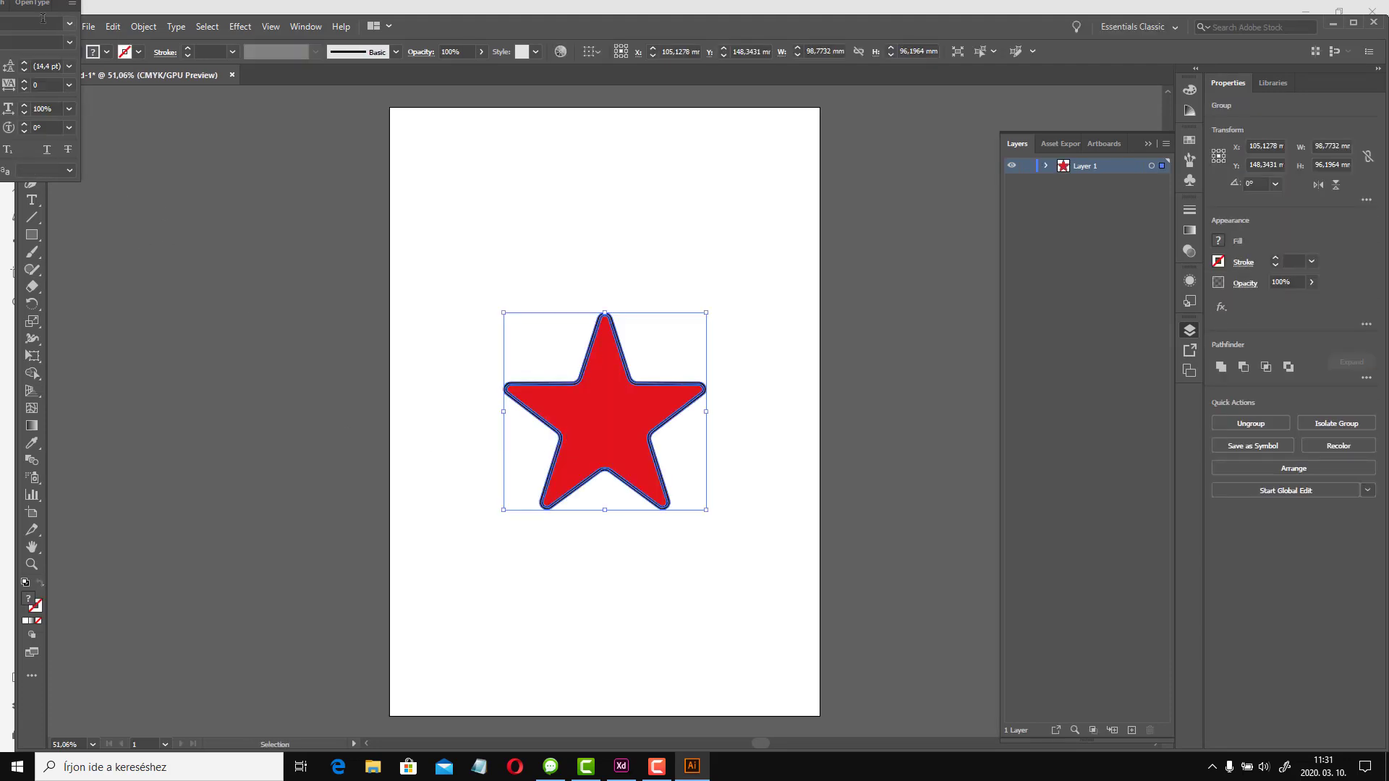
Close the floating OpenType panel, move the Character panel fully into view beside the artboard, and maximise the window
{"action": "left_click_drag", "start_coordinate": [40, 5], "coordinate": [194, 156]}
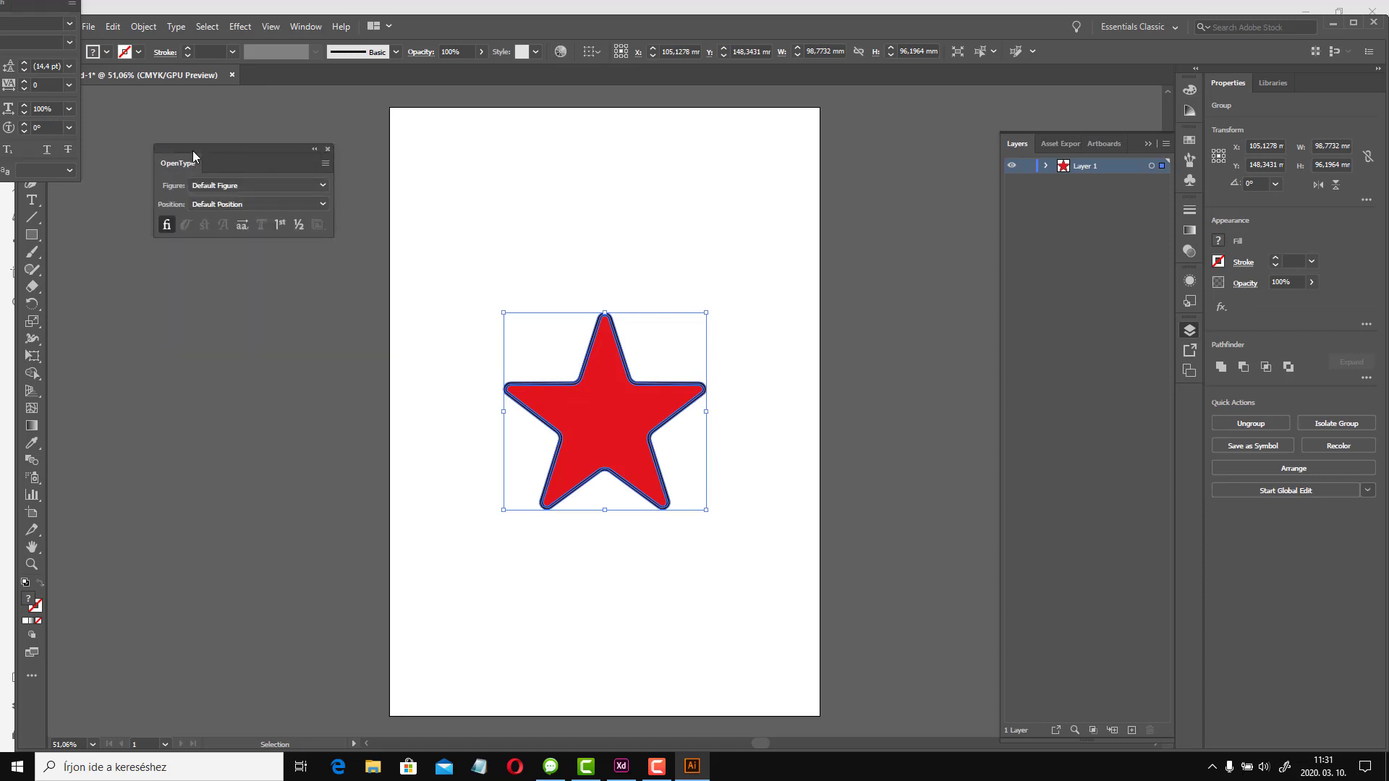
{"action": "left_click", "coordinate": [328, 150]}
{"action": "left_click_drag", "start_coordinate": [31, 6], "coordinate": [185, 137]}
{"action": "double_click", "coordinate": [444, 22]}
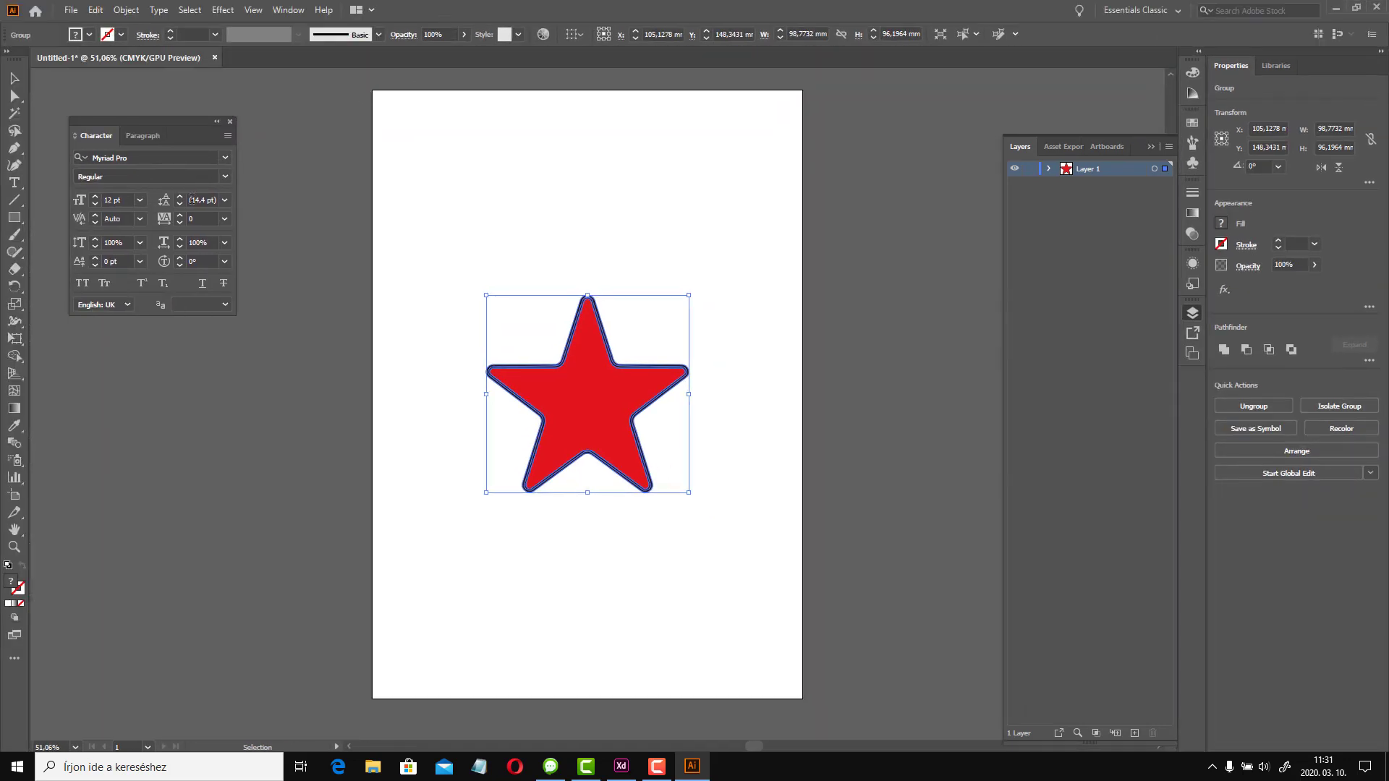
With the Direct Selection tool, pull the two anchor points of the red fill's upper-left inner corner inward, toward the star's centre
{"action": "left_click", "coordinate": [14, 97]}
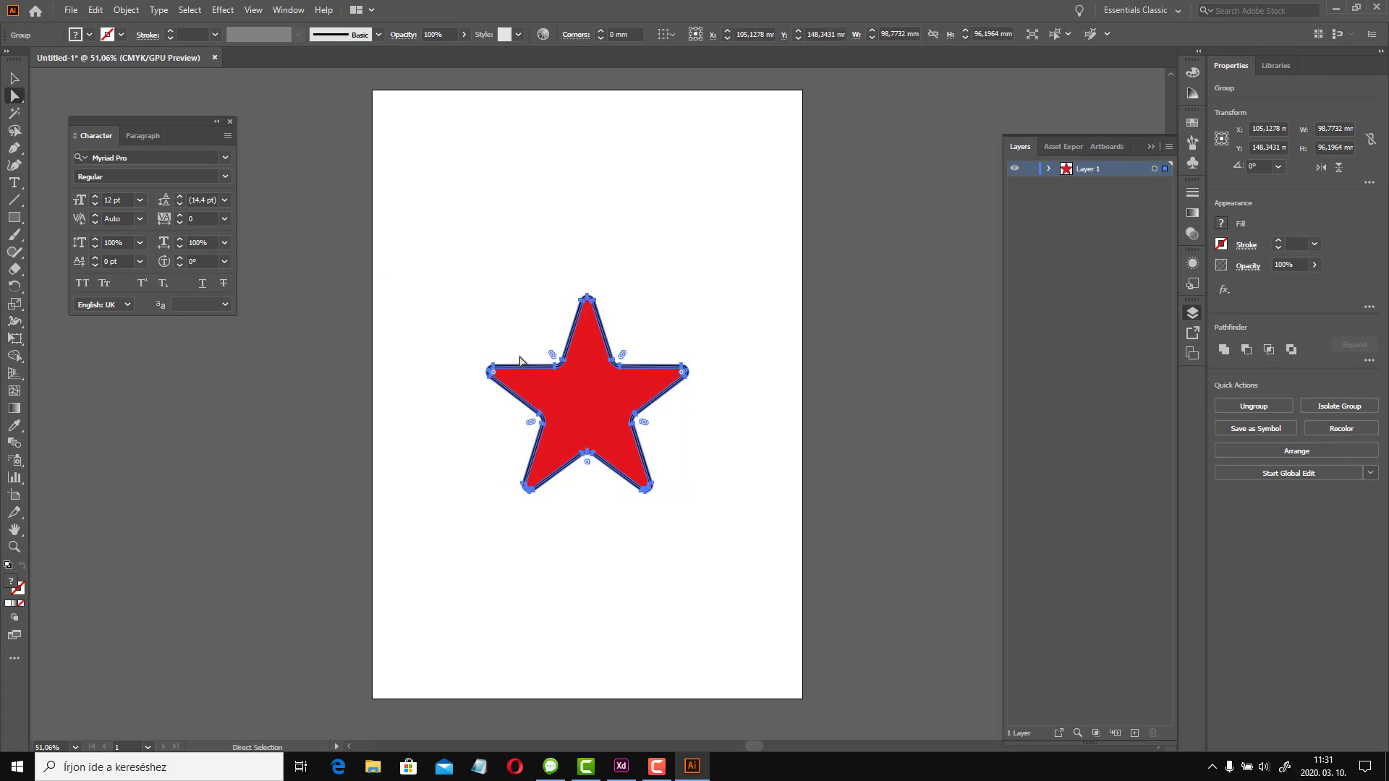
{"action": "scroll", "coordinate": [542, 366], "scroll_direction": "up", "scroll_amount": 4}
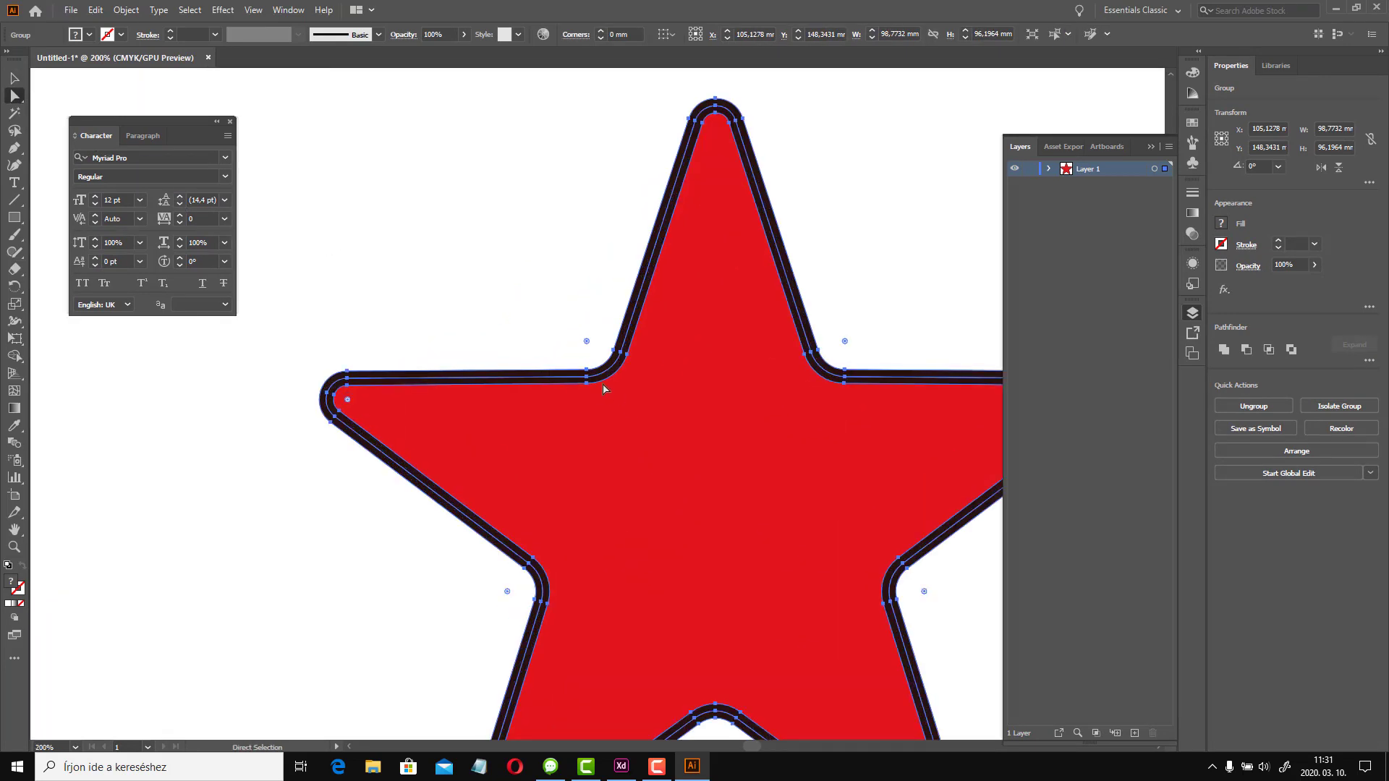
{"action": "left_click_drag", "start_coordinate": [586, 385], "coordinate": [607, 428]}
{"action": "left_click", "coordinate": [608, 385]}
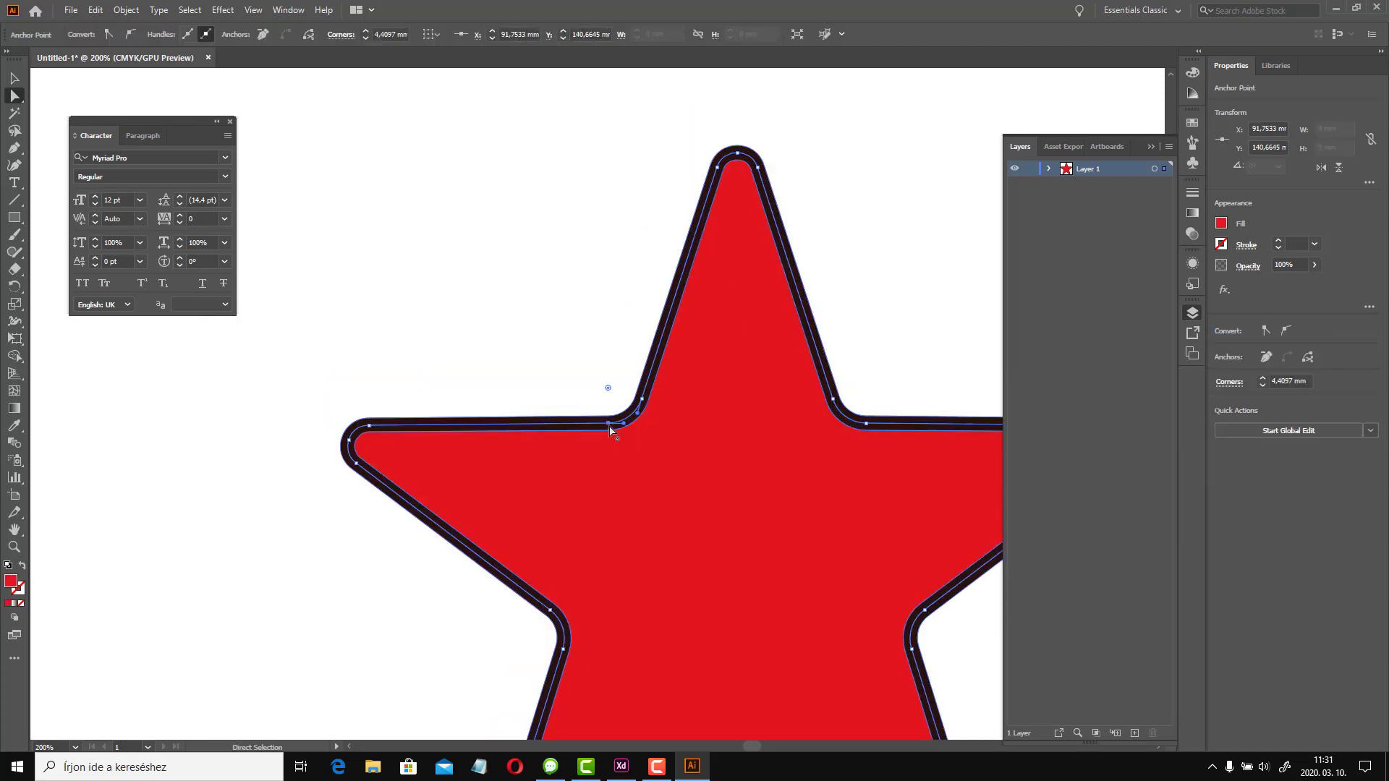
{"action": "left_click", "coordinate": [608, 430]}
{"action": "left_click_drag", "start_coordinate": [609, 438], "coordinate": [653, 469]}
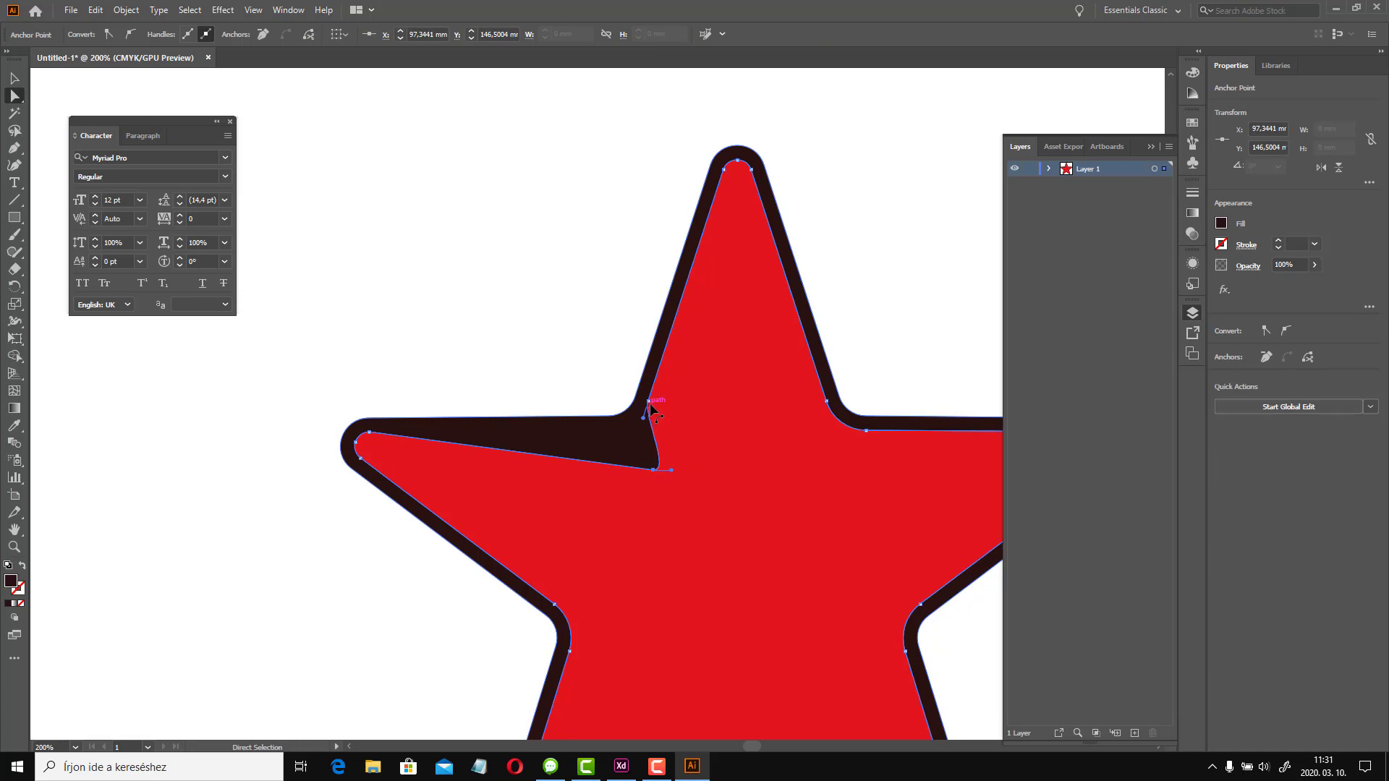
{"action": "left_click_drag", "start_coordinate": [649, 407], "coordinate": [697, 410]}
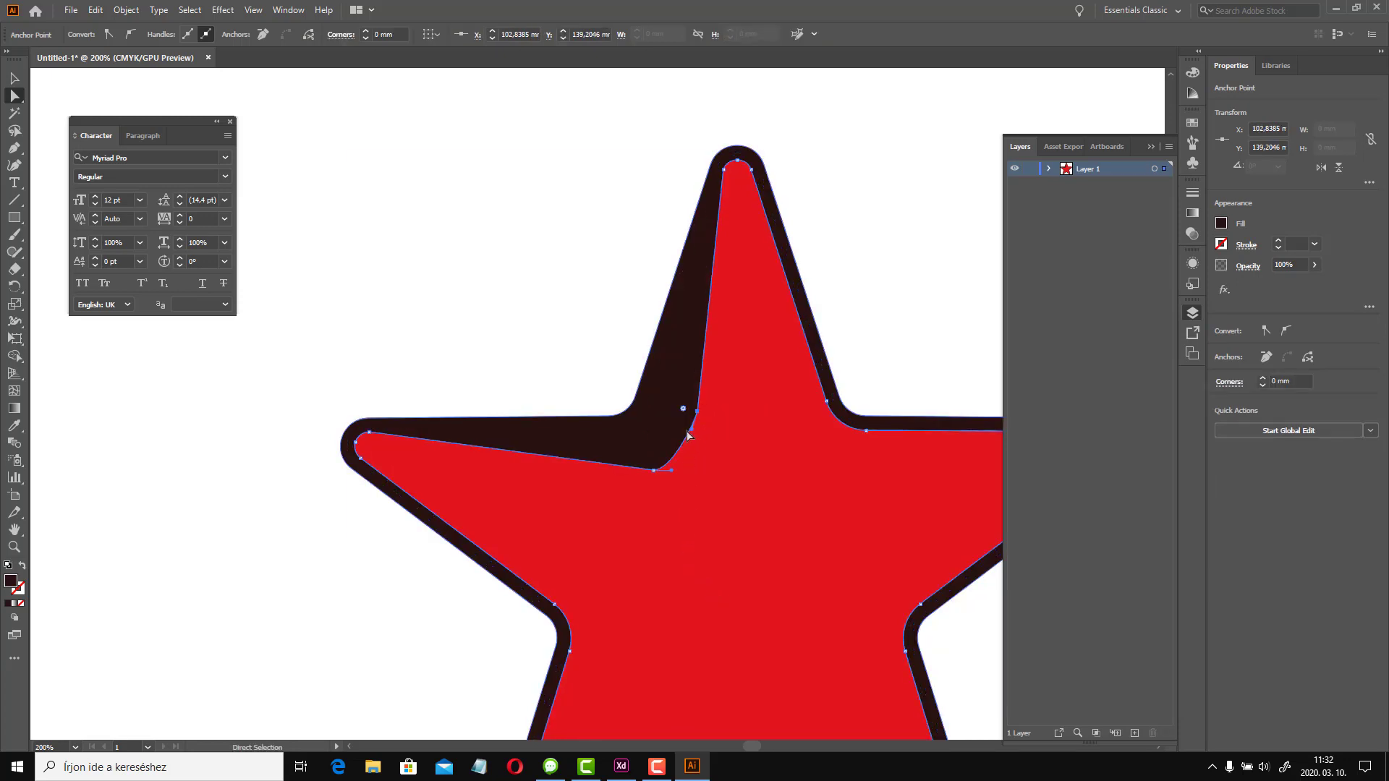
Undo the anchor point moves on the red fill's upper-left inner corner
{"action": "key", "text": "ctrl+z"}
{"action": "key", "text": "ctrl+z"}
{"action": "key", "text": "ctrl+z"}
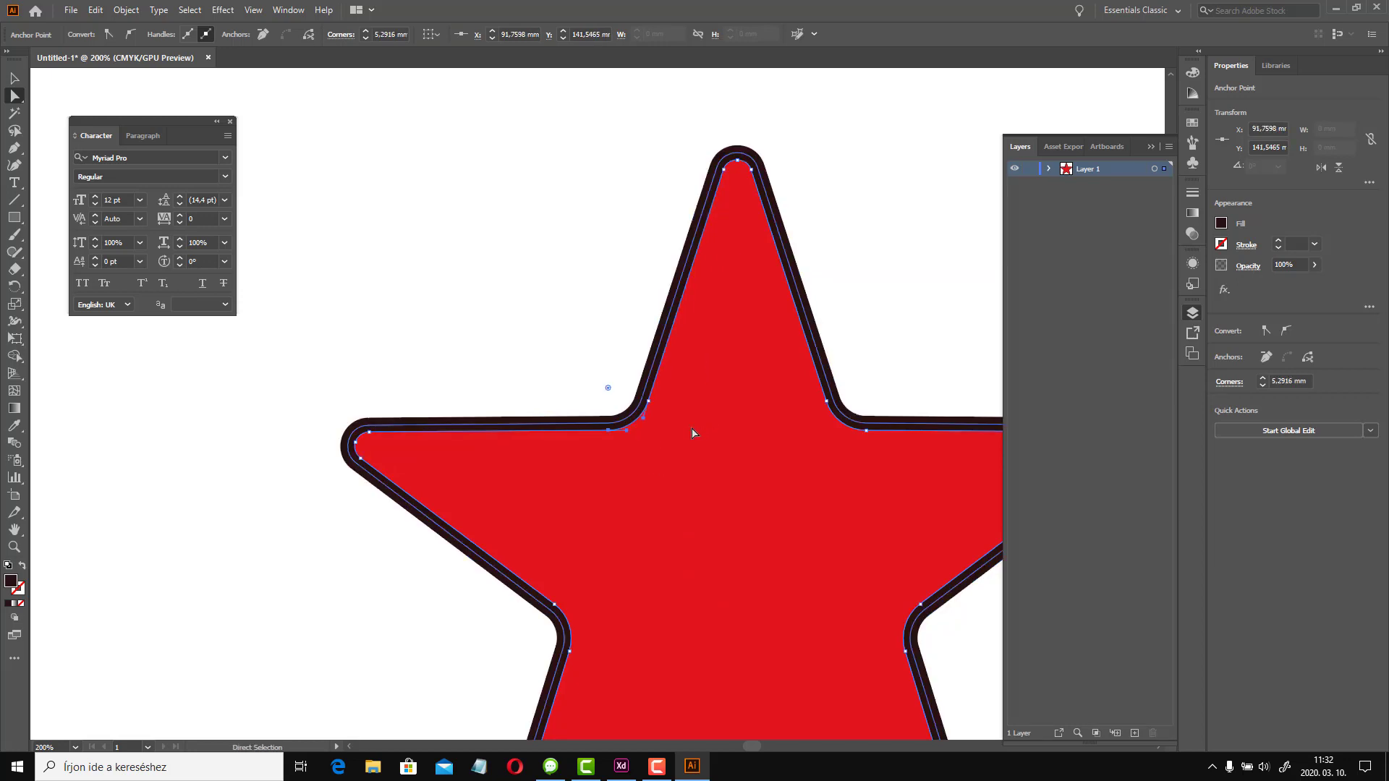
Fill the star's dark outline with a white-to-black linear gradient and move the black colour stop to about 70% location
{"action": "scroll", "coordinate": [692, 434], "scroll_direction": "down", "scroll_amount": 2}
{"action": "scroll", "coordinate": [692, 437], "scroll_direction": "down", "scroll_amount": 3}
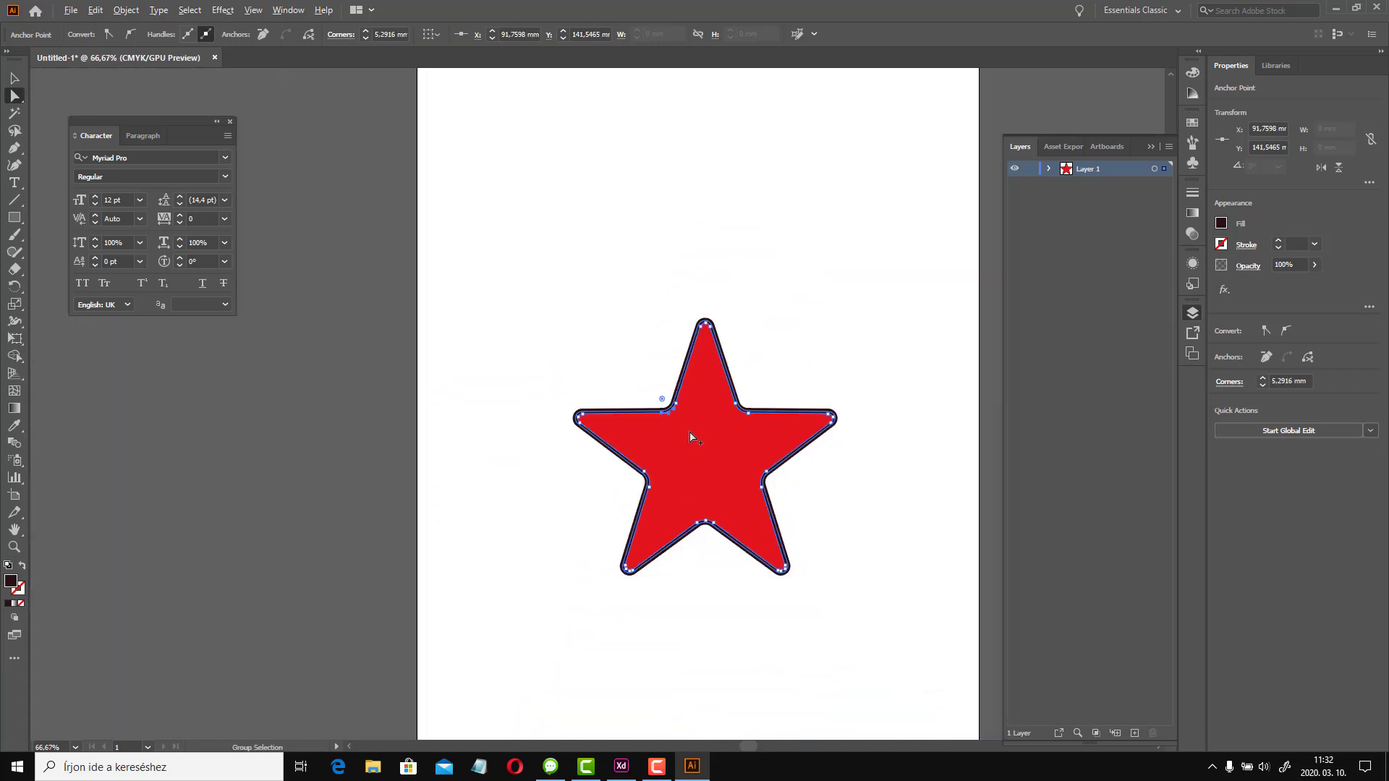
{"action": "scroll", "coordinate": [781, 480], "scroll_direction": "down", "scroll_amount": 1}
{"action": "scroll", "coordinate": [781, 480], "scroll_direction": "up", "scroll_amount": 3}
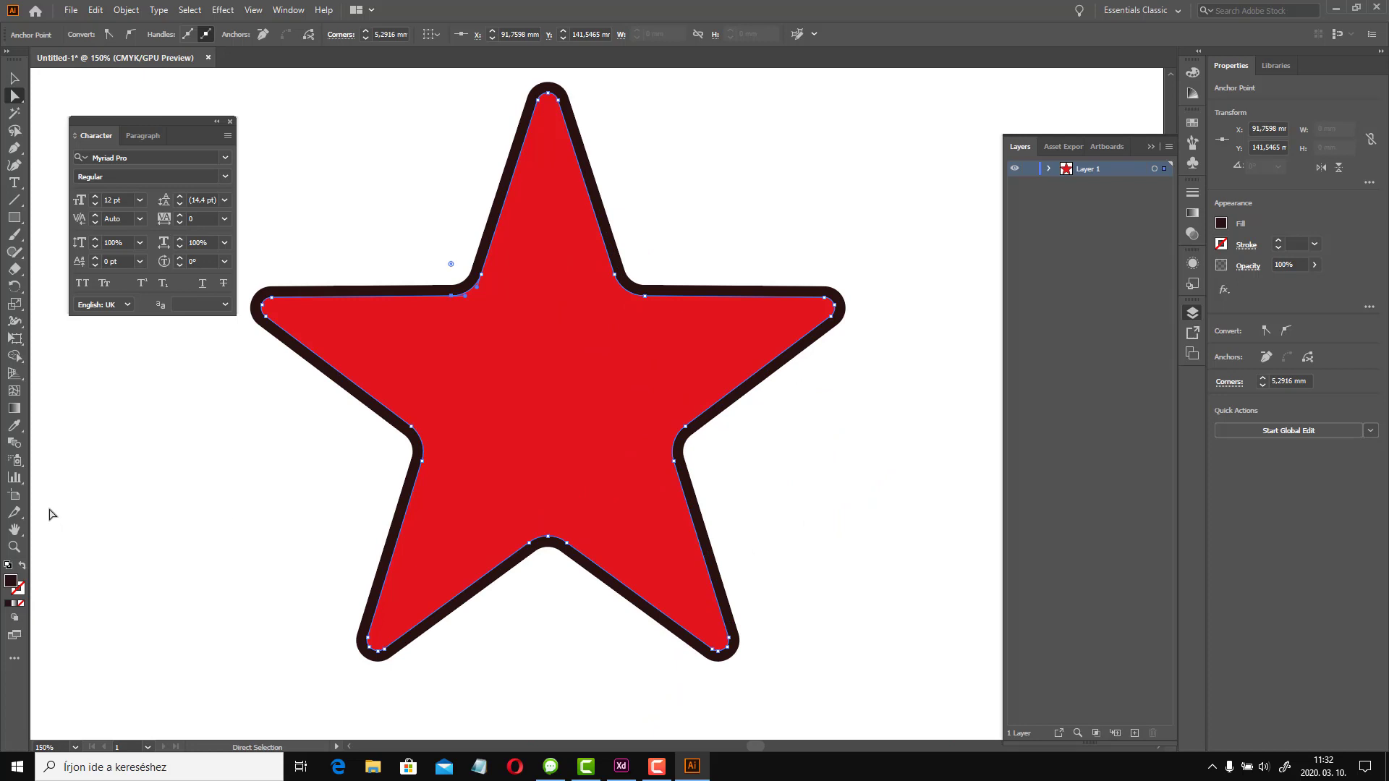
{"action": "left_click", "coordinate": [15, 409]}
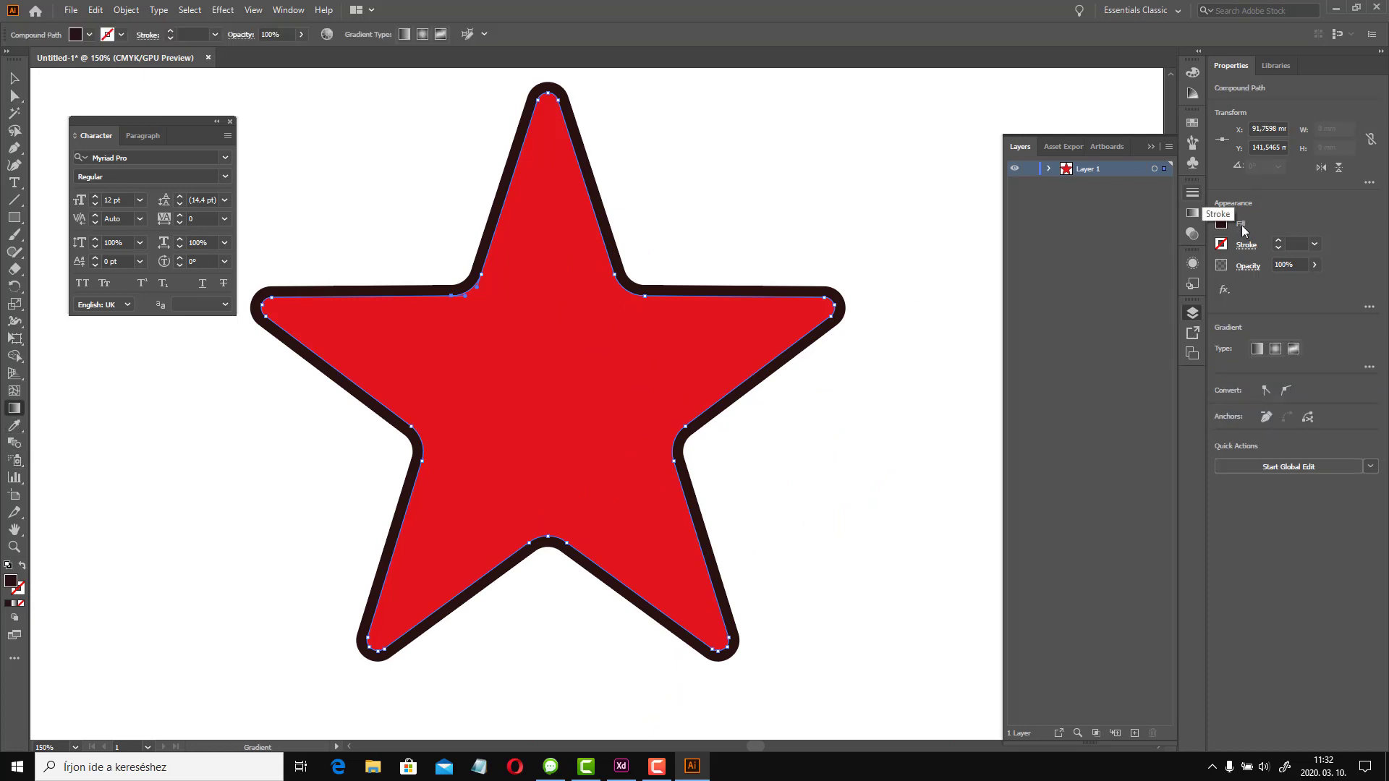
{"action": "left_click", "coordinate": [1192, 213]}
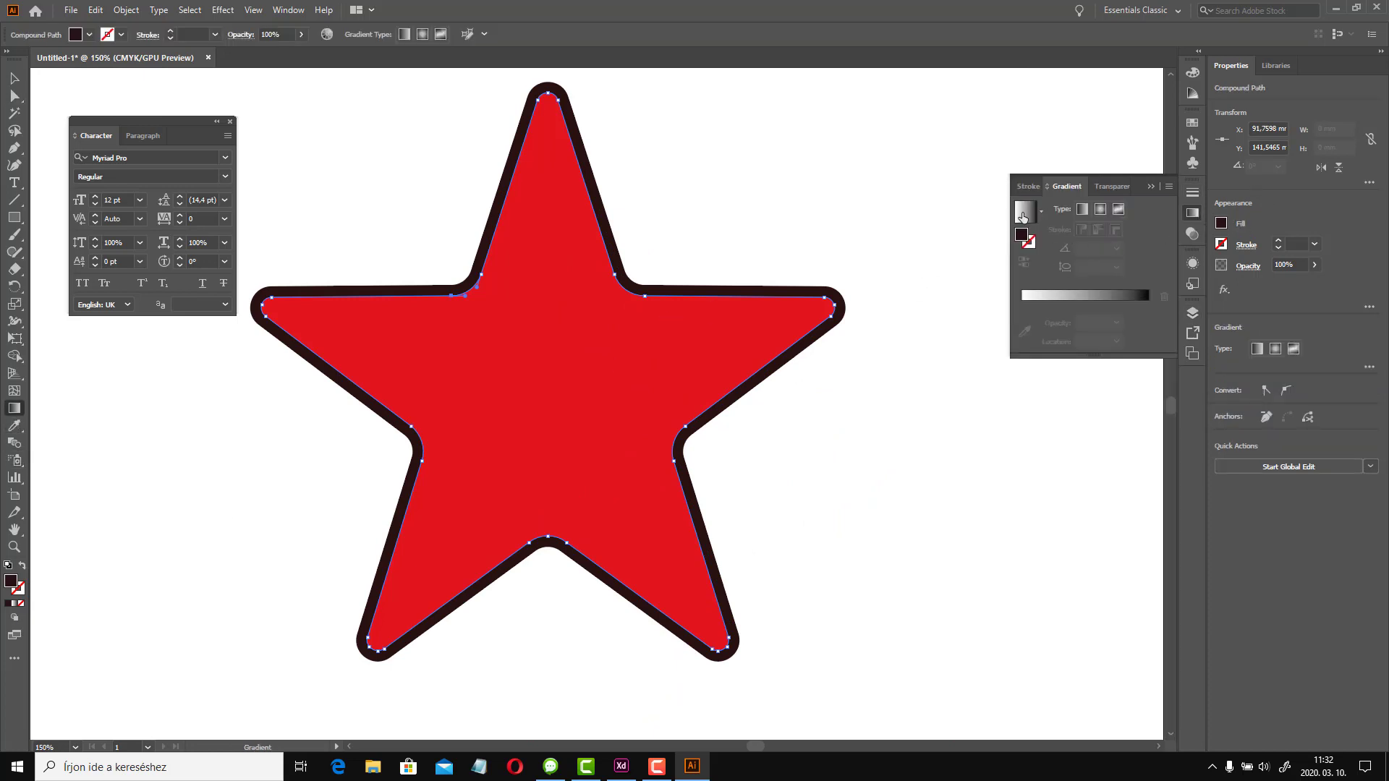
{"action": "left_click", "coordinate": [1022, 216]}
{"action": "left_click_drag", "start_coordinate": [852, 372], "coordinate": [666, 371]}
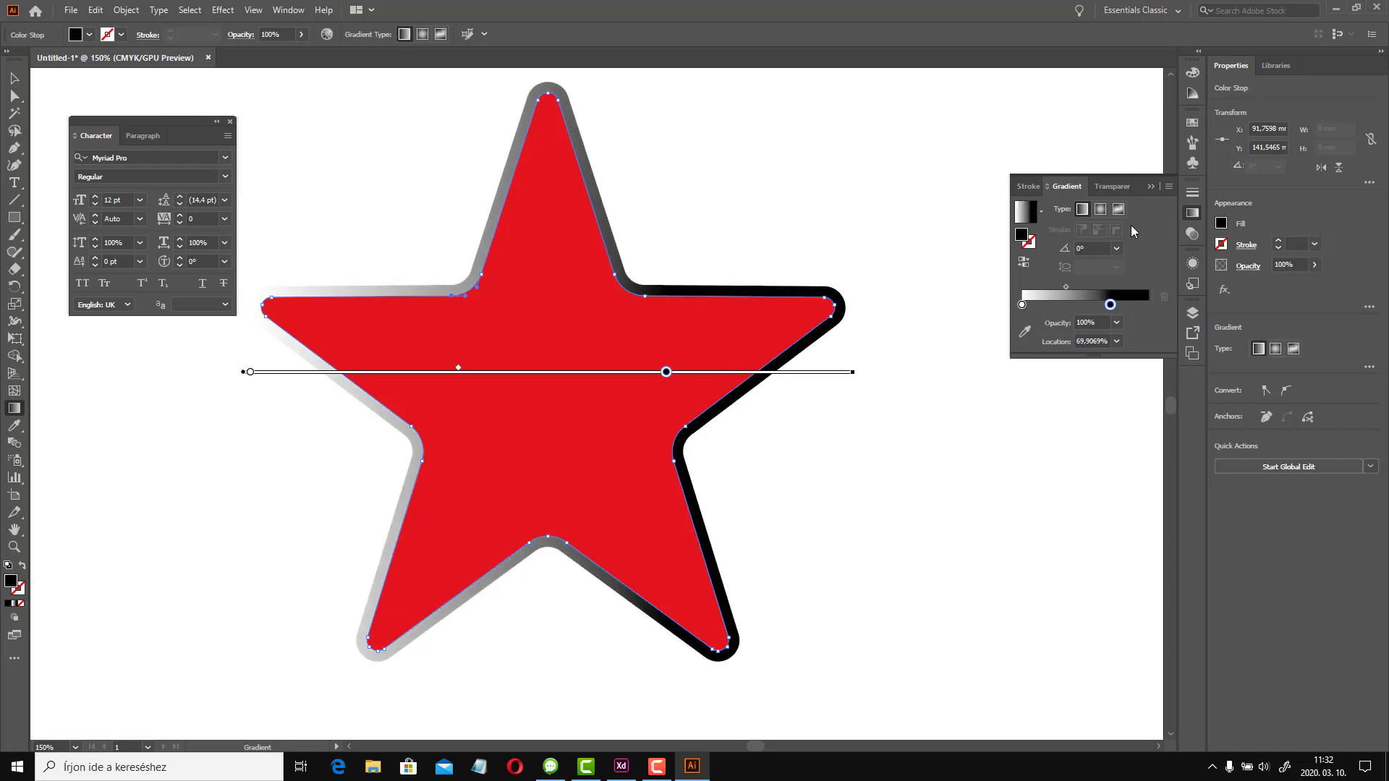
Copy the whole gradient-outlined star, switch to XD, paste it and move it onto the upper part of artBoard#5
{"action": "left_click", "coordinate": [14, 78]}
{"action": "left_click", "coordinate": [877, 459]}
{"action": "key", "text": "ctrl+0"}
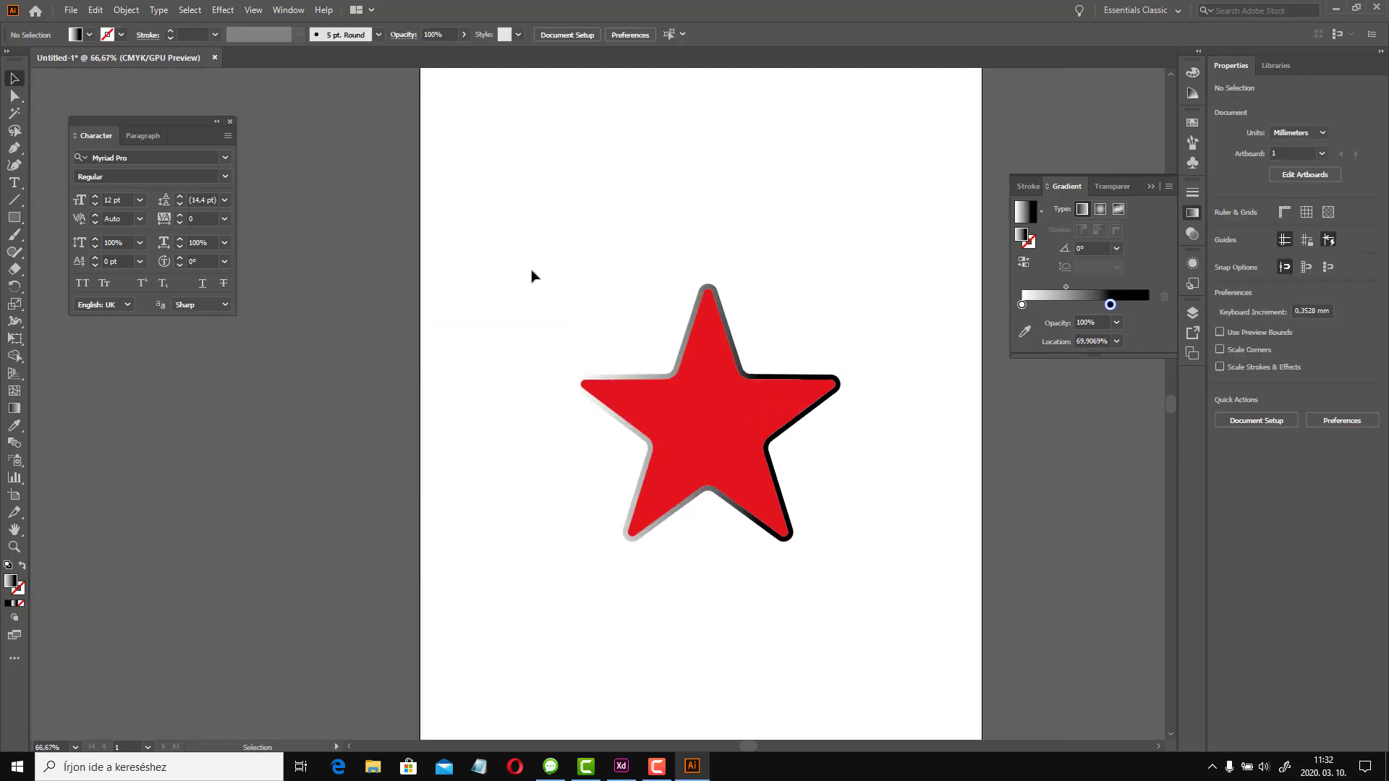
{"action": "left_click_drag", "start_coordinate": [533, 272], "coordinate": [913, 559]}
{"action": "key", "text": "ctrl+c"}
{"action": "left_click", "coordinate": [620, 766]}
{"action": "key", "text": "ctrl+v"}
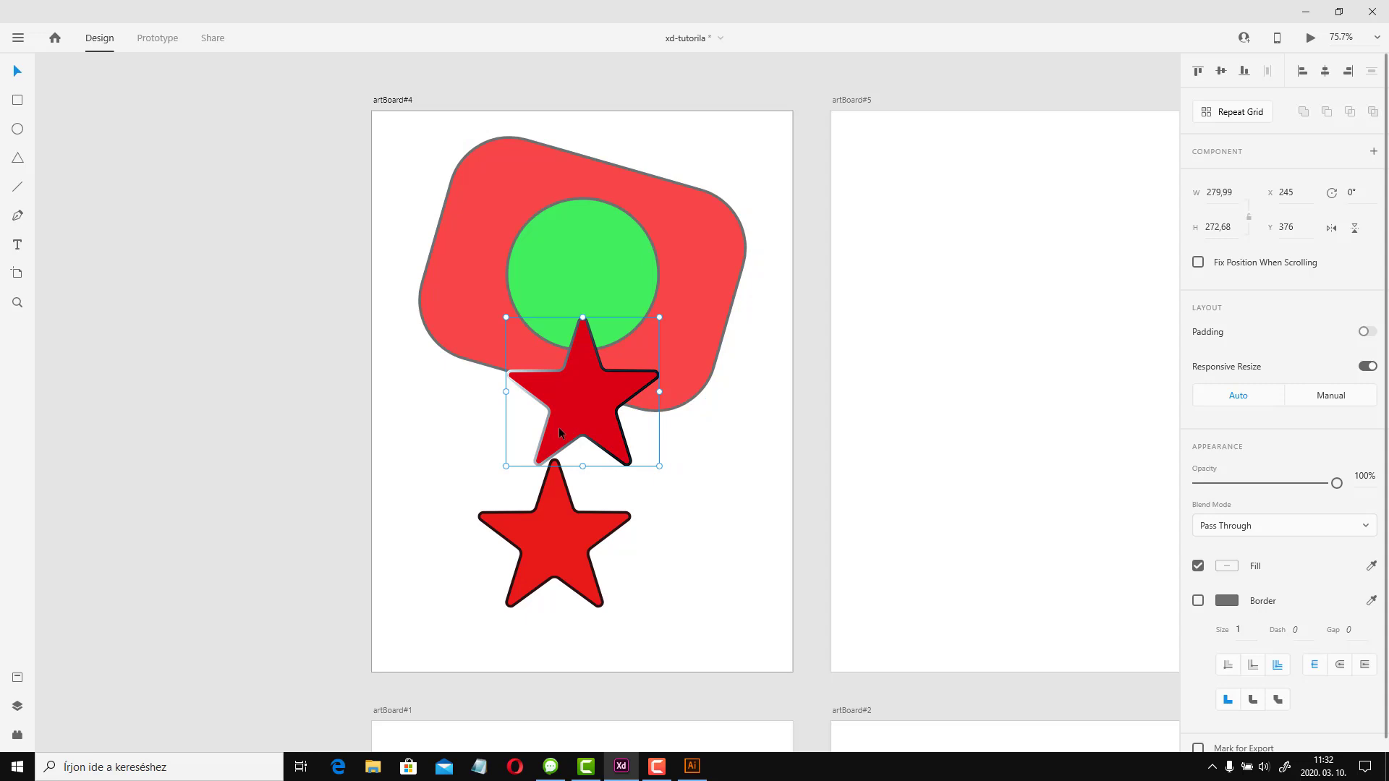
{"action": "left_click_drag", "start_coordinate": [559, 433], "coordinate": [966, 315]}
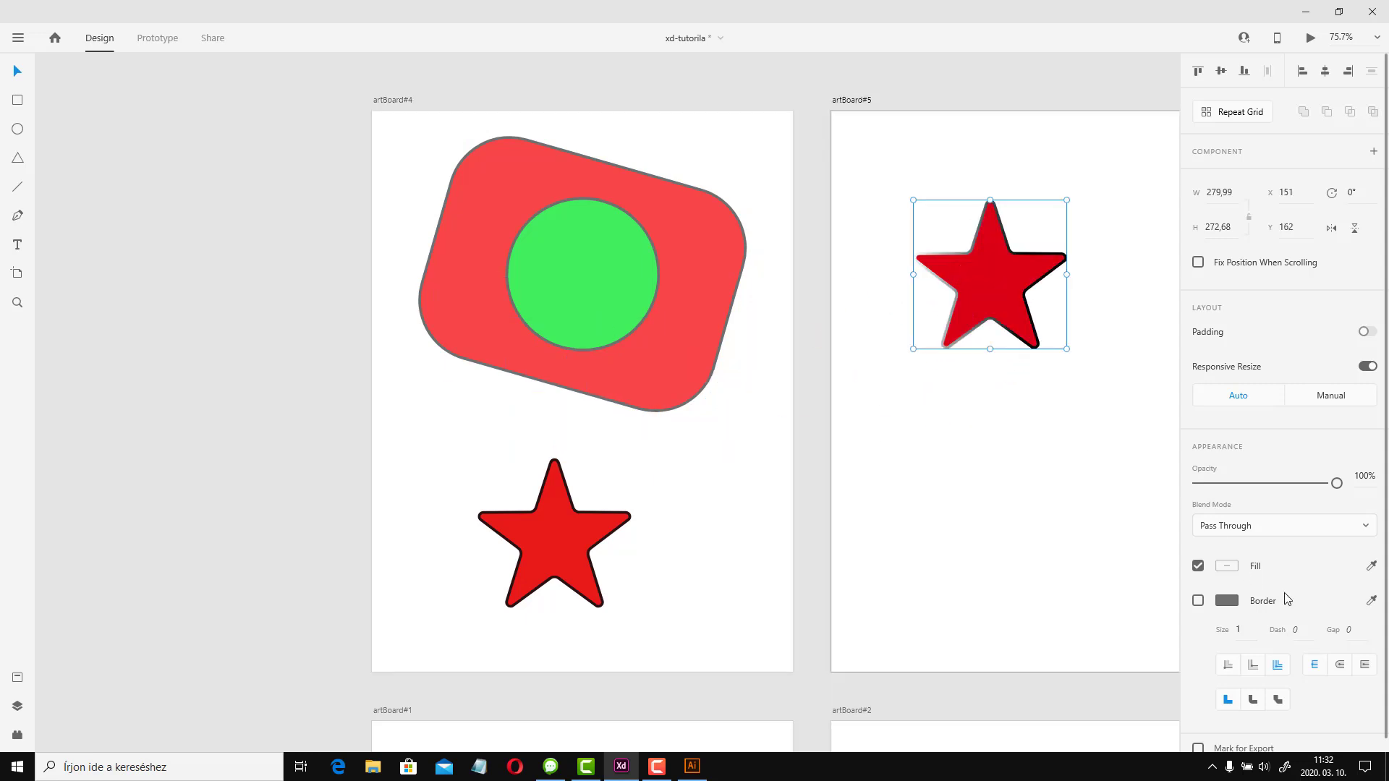
Shrink the pasted star's red fill inside its group to about 180 × 224, and delete the pasted star from artBoard#5
{"action": "left_click", "coordinate": [969, 495]}
{"action": "left_click", "coordinate": [949, 345]}
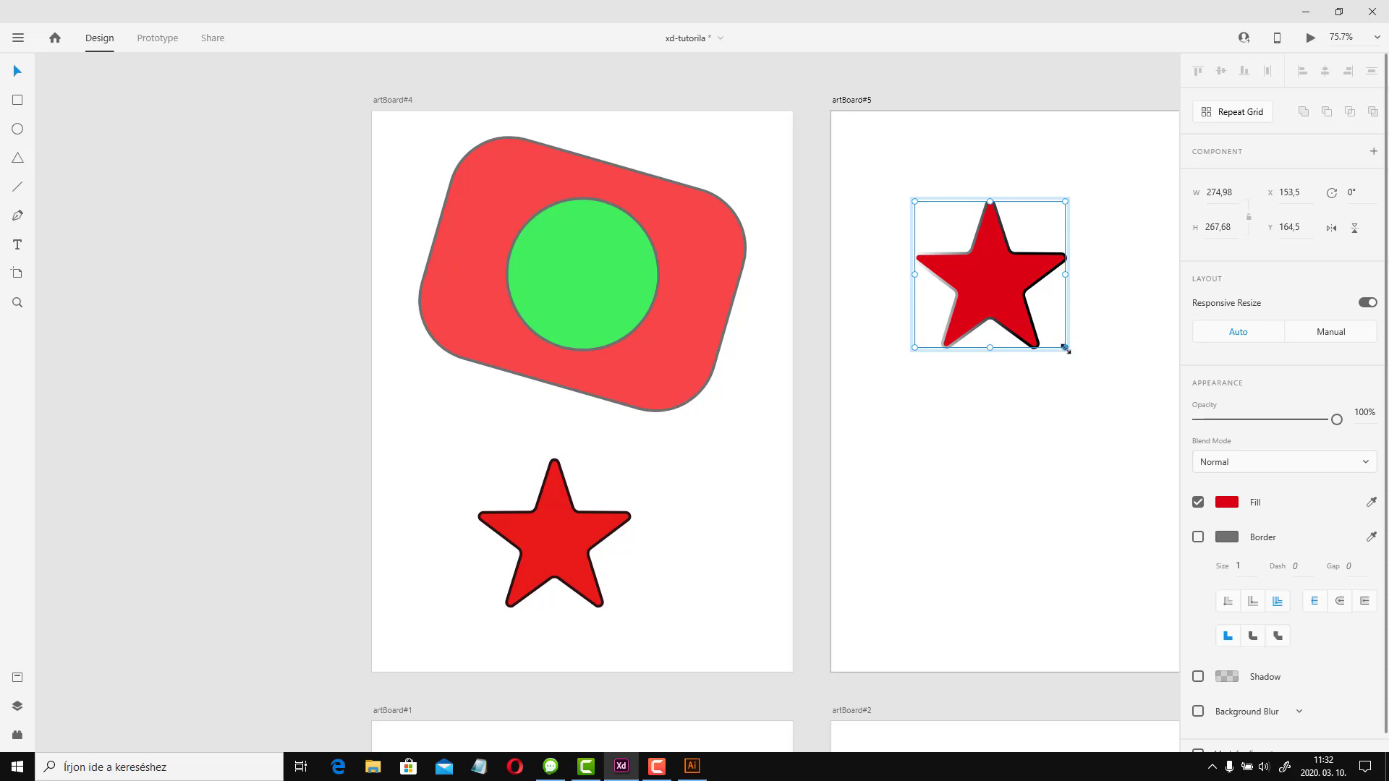
{"action": "left_click_drag", "start_coordinate": [1064, 348], "coordinate": [1013, 323]}
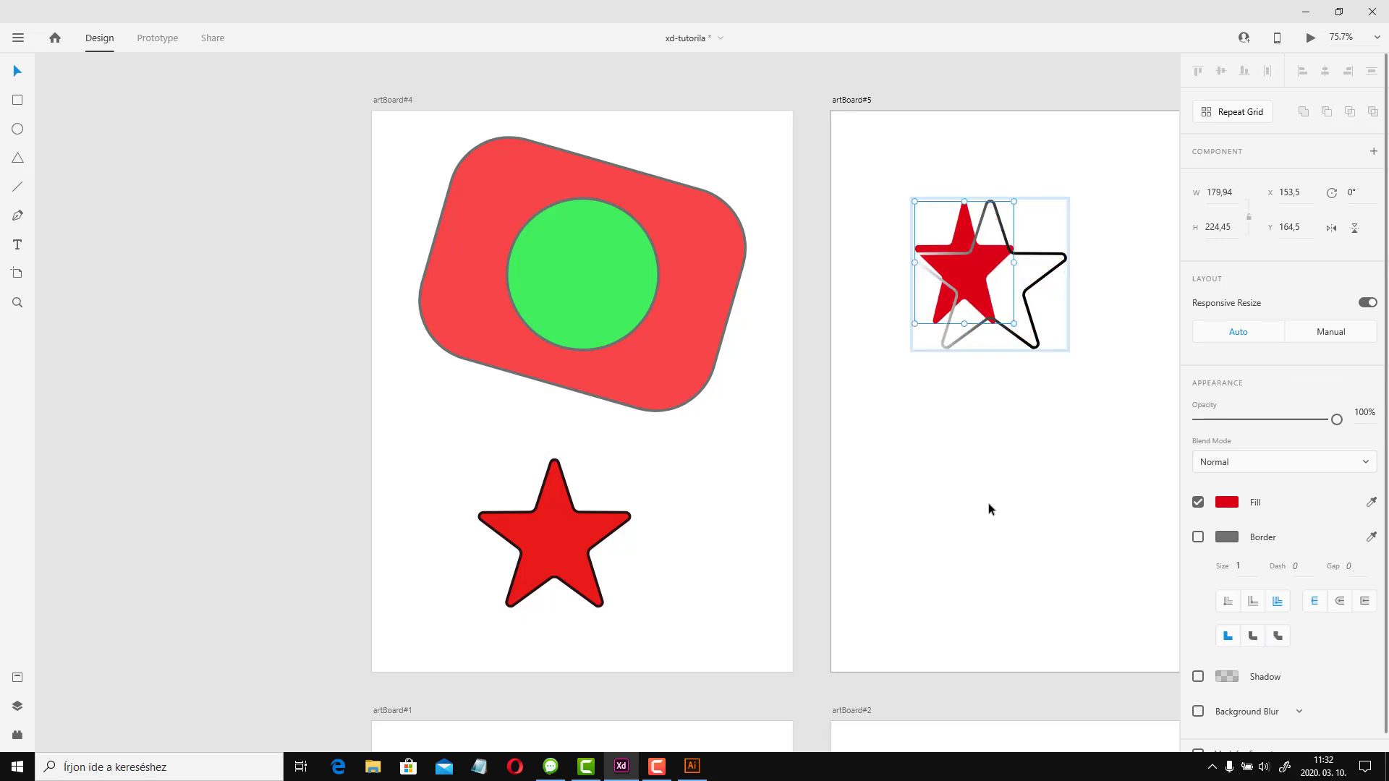
{"action": "key", "text": "Delete"}
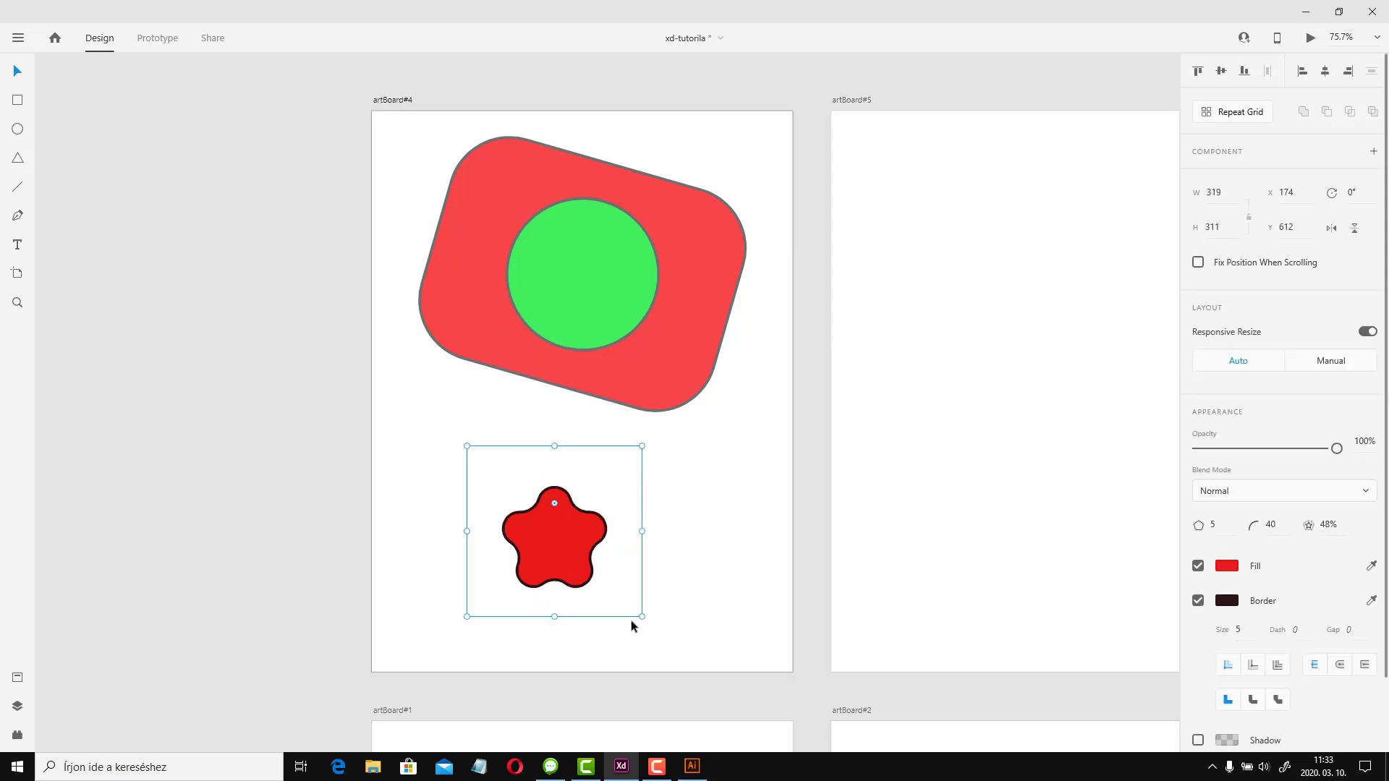
Round the red star's corners more strongly on artBoard#4 and centre-align the star and green circle vertically and horizontally
{"action": "key", "text": "ctrl+z"}
{"action": "left_click", "coordinate": [701, 527]}
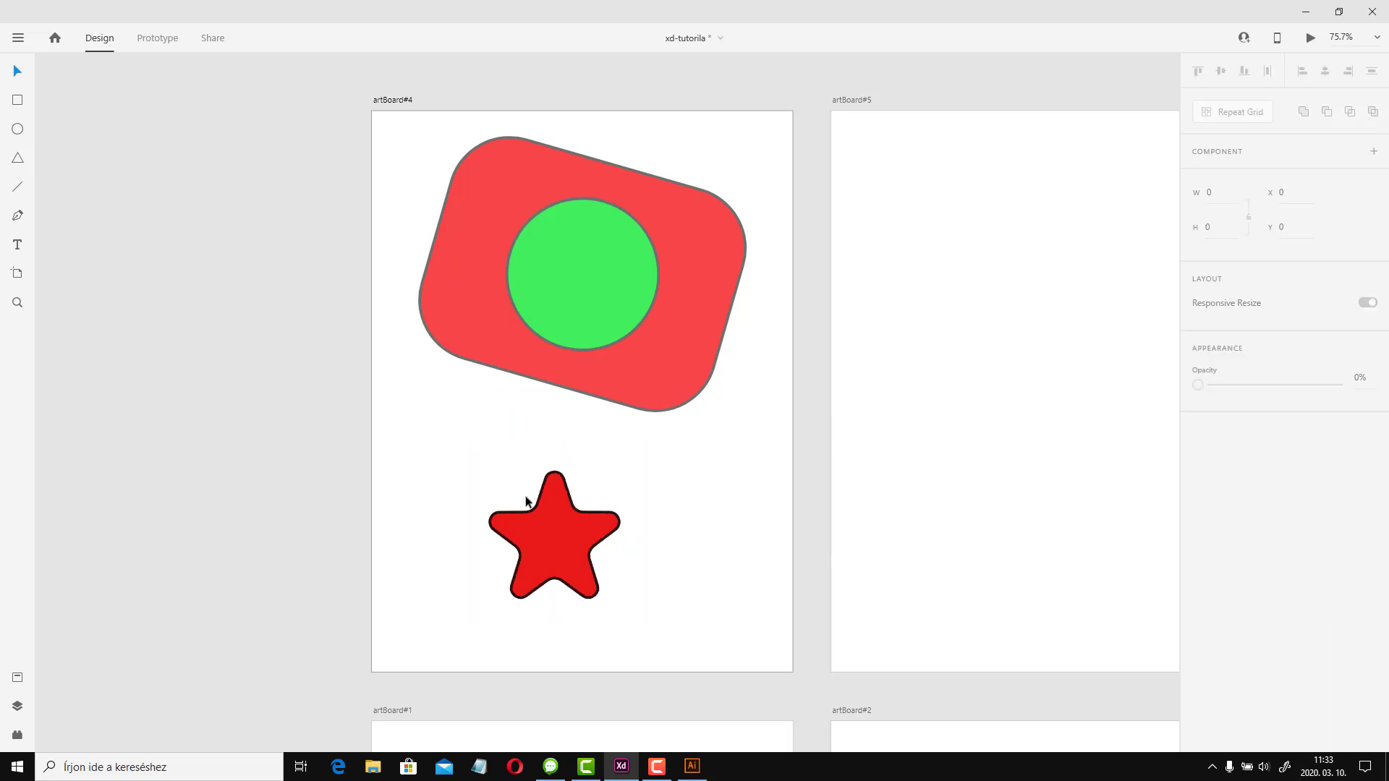
{"action": "left_click", "coordinate": [555, 584]}
{"action": "left_click", "coordinate": [609, 275], "text": "shift"}
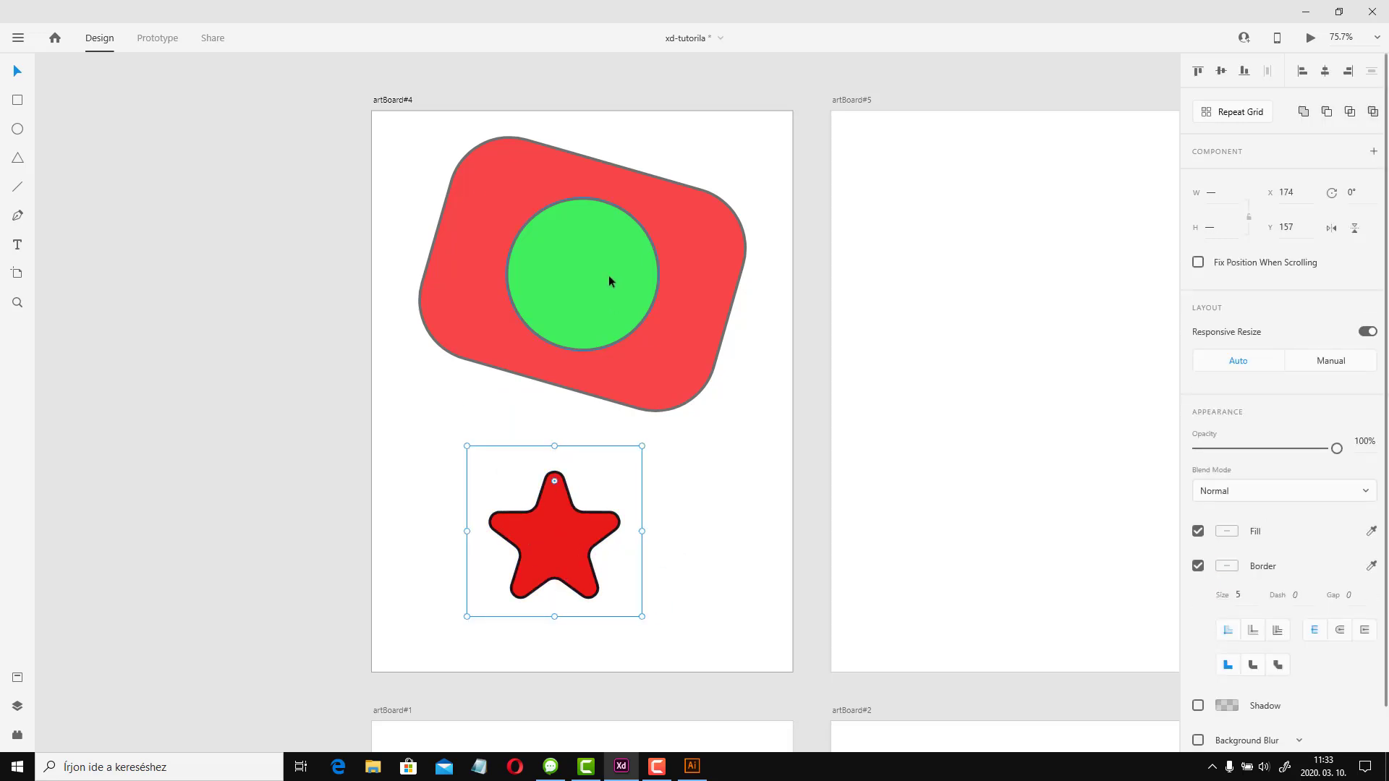
{"action": "key", "text": "e"}
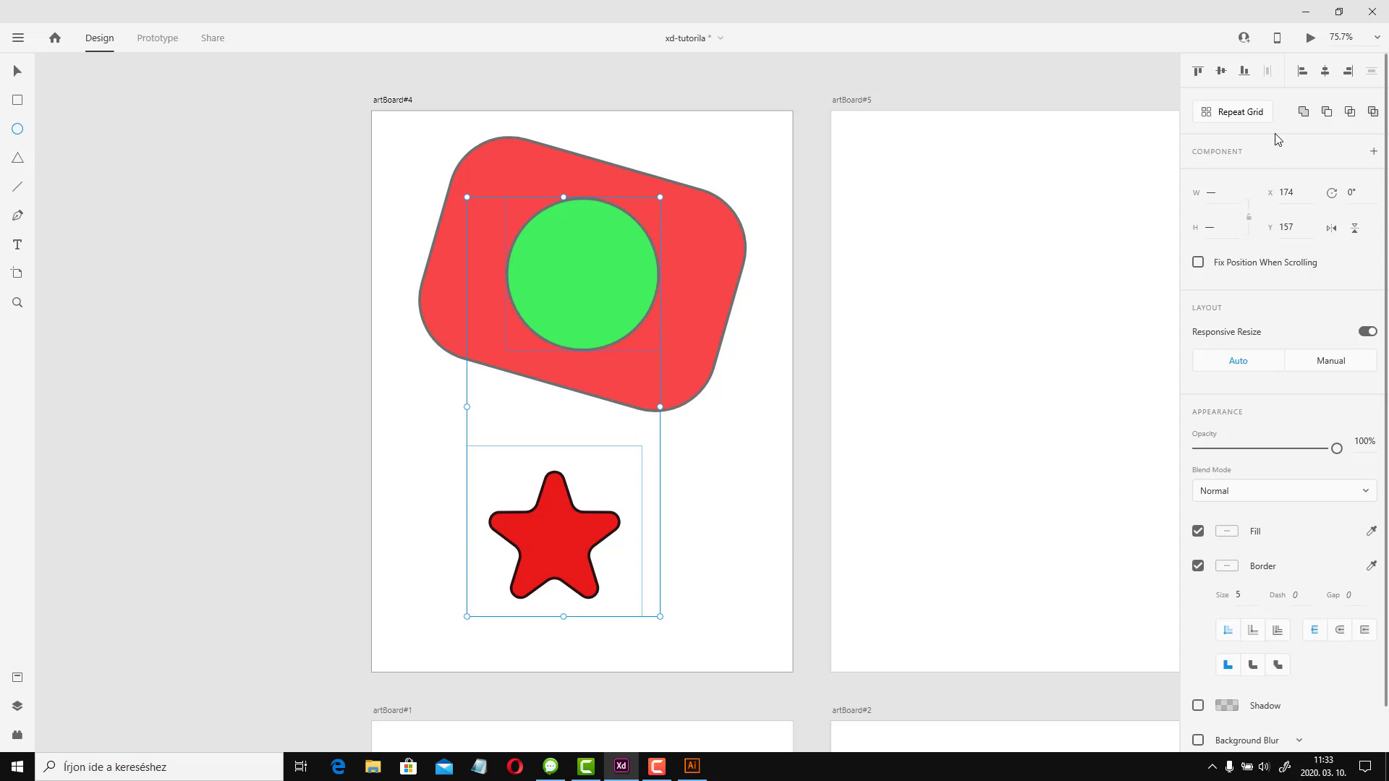
{"action": "left_click", "coordinate": [1222, 71]}
{"action": "left_click", "coordinate": [1324, 71]}
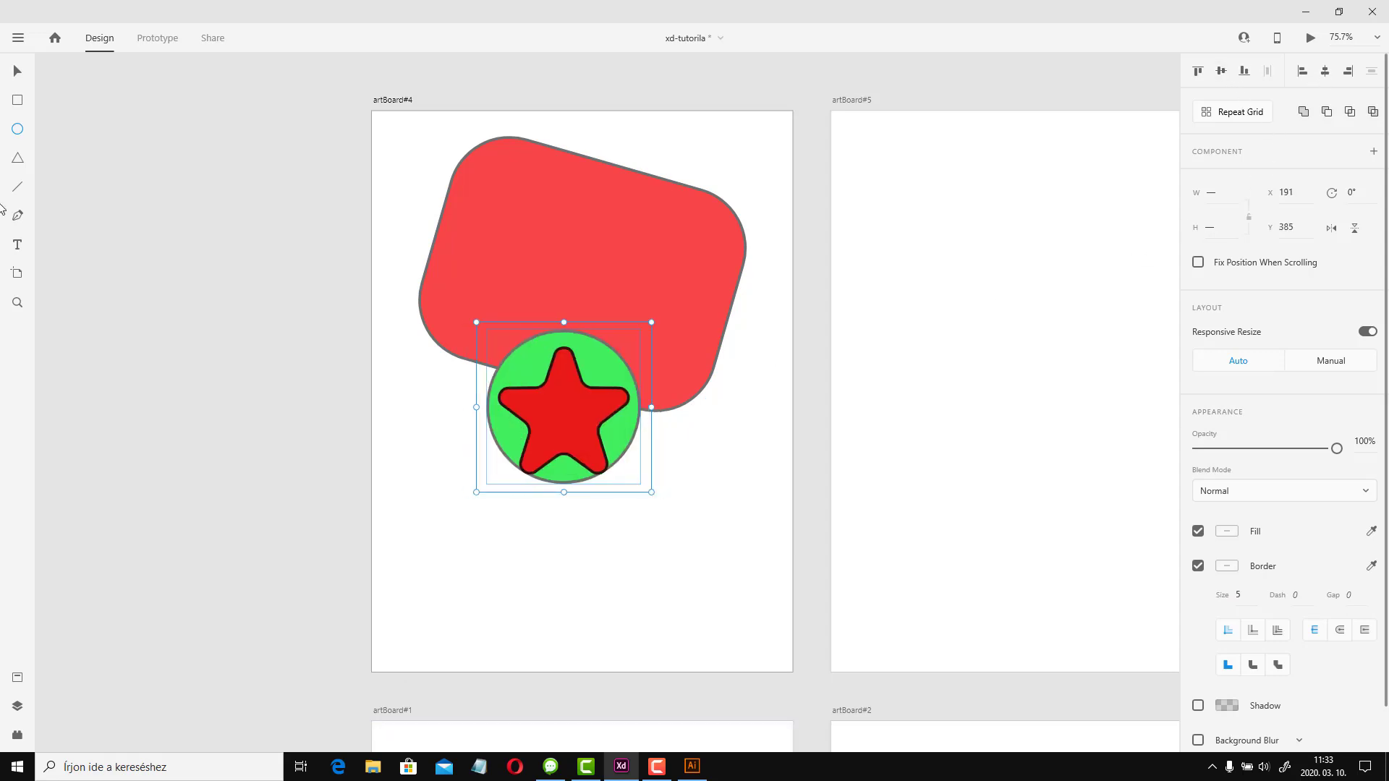
Draw a slanted line about 658 wide and 128 high across the red rounded rectangle
{"action": "key", "text": "v"}
{"action": "left_click", "coordinate": [197, 232]}
{"action": "left_click", "coordinate": [18, 188]}
{"action": "mouse_move", "coordinate": [406, 202]}
{"action": "left_mouse_down"}
{"action": "mouse_move", "coordinate": [815, 219]}
{"action": "mouse_move", "coordinate": [747, 207]}
{"action": "mouse_move", "coordinate": [761, 327]}
{"action": "mouse_move", "coordinate": [742, 158]}
{"action": "mouse_move", "coordinate": [768, 280]}
{"action": "mouse_move", "coordinate": [764, 227]}
{"action": "left_mouse_up"}
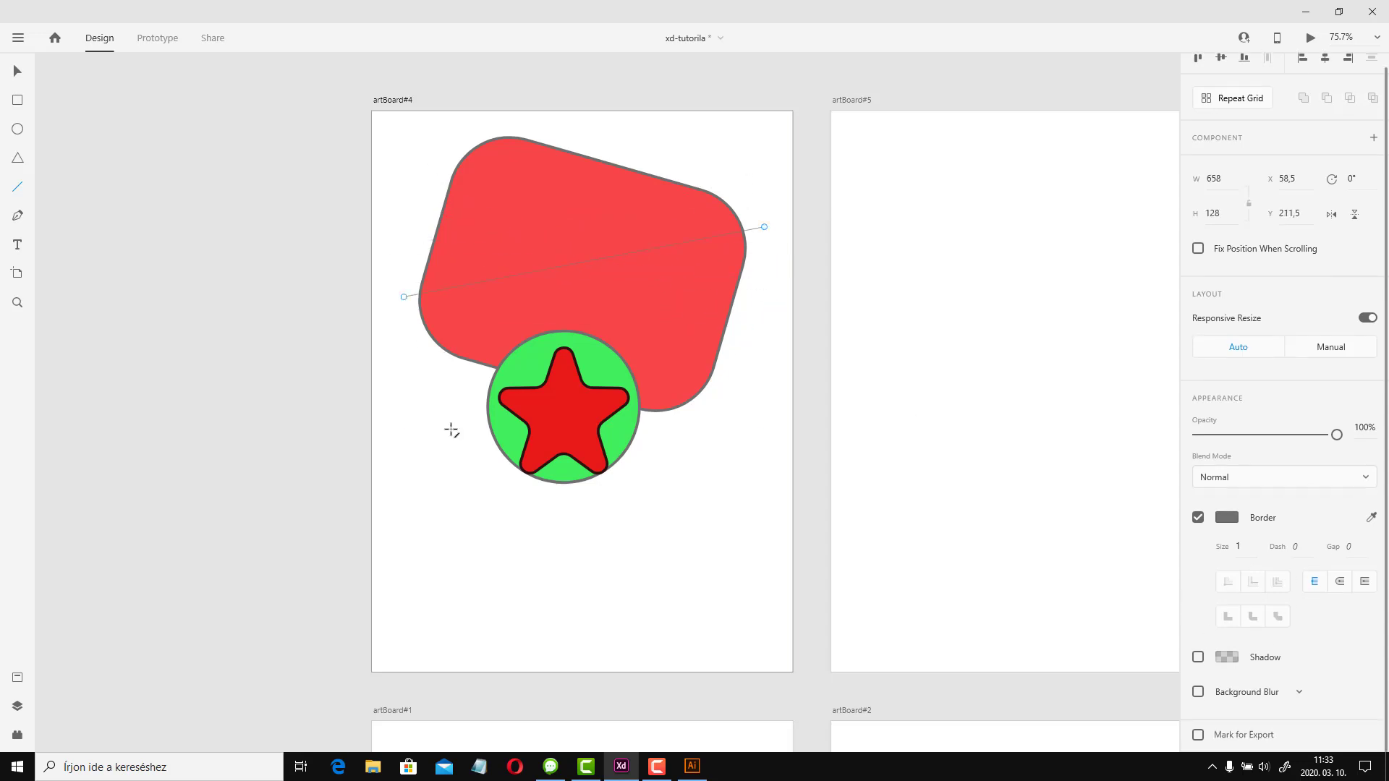
With the Pen tool, draw a closed curved path with three anchor points below the green circle
{"action": "left_click", "coordinate": [17, 214]}
{"action": "left_click", "coordinate": [439, 551]}
{"action": "left_click_drag", "start_coordinate": [500, 508], "coordinate": [584, 611]}
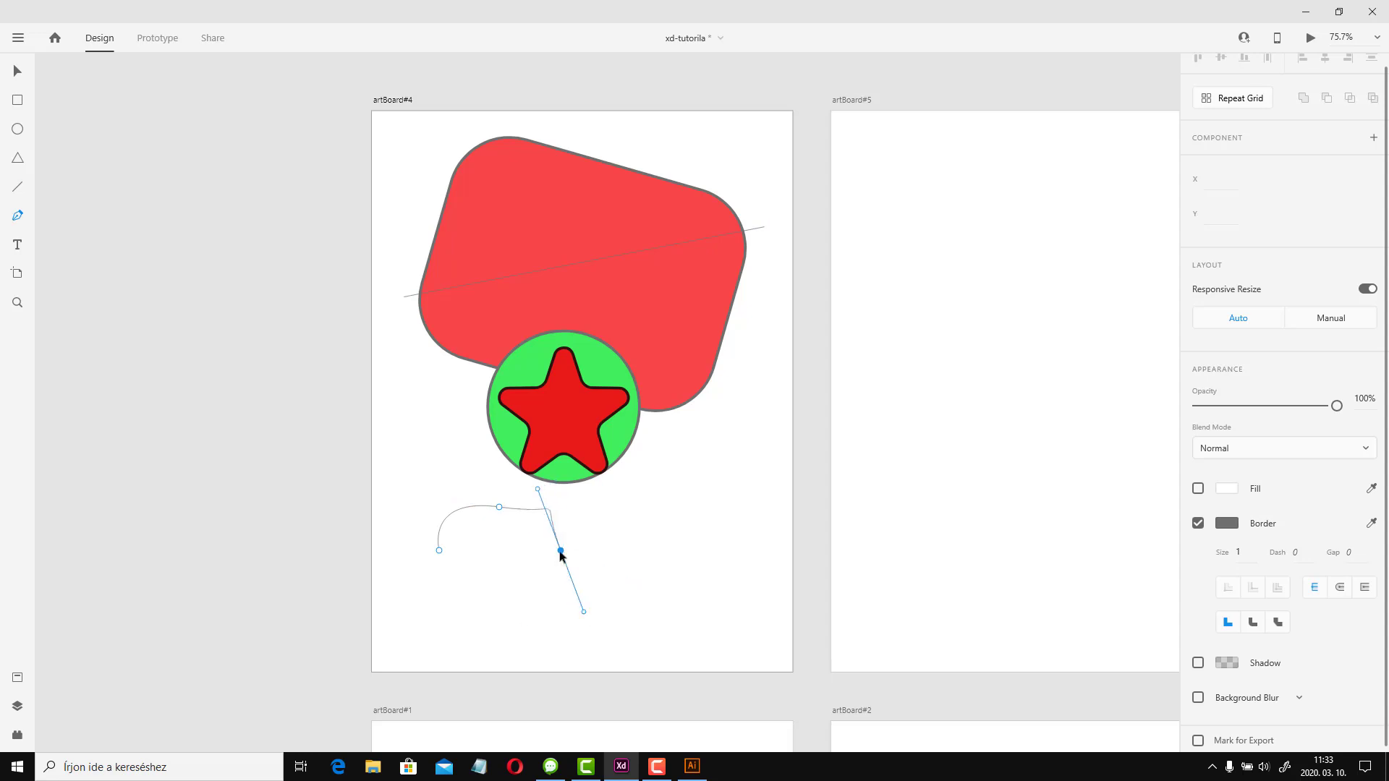
{"action": "left_click", "coordinate": [439, 551]}
{"action": "key", "text": "Escape"}
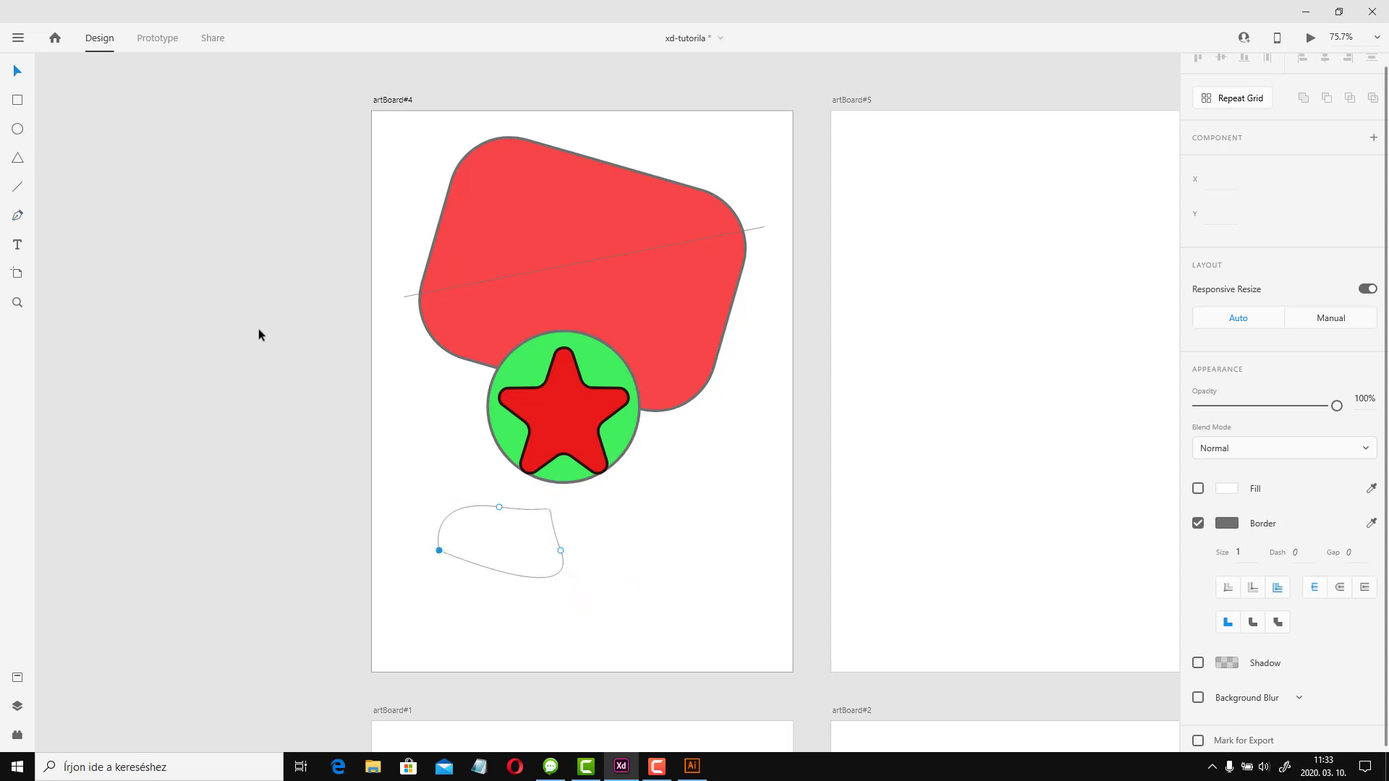
Move the pen path's right anchor point slightly inward and toggle the right and left points between corner and smooth, leaving both smooth
{"action": "left_click", "coordinate": [561, 552]}
{"action": "left_click_drag", "start_coordinate": [538, 490], "coordinate": [550, 558]}
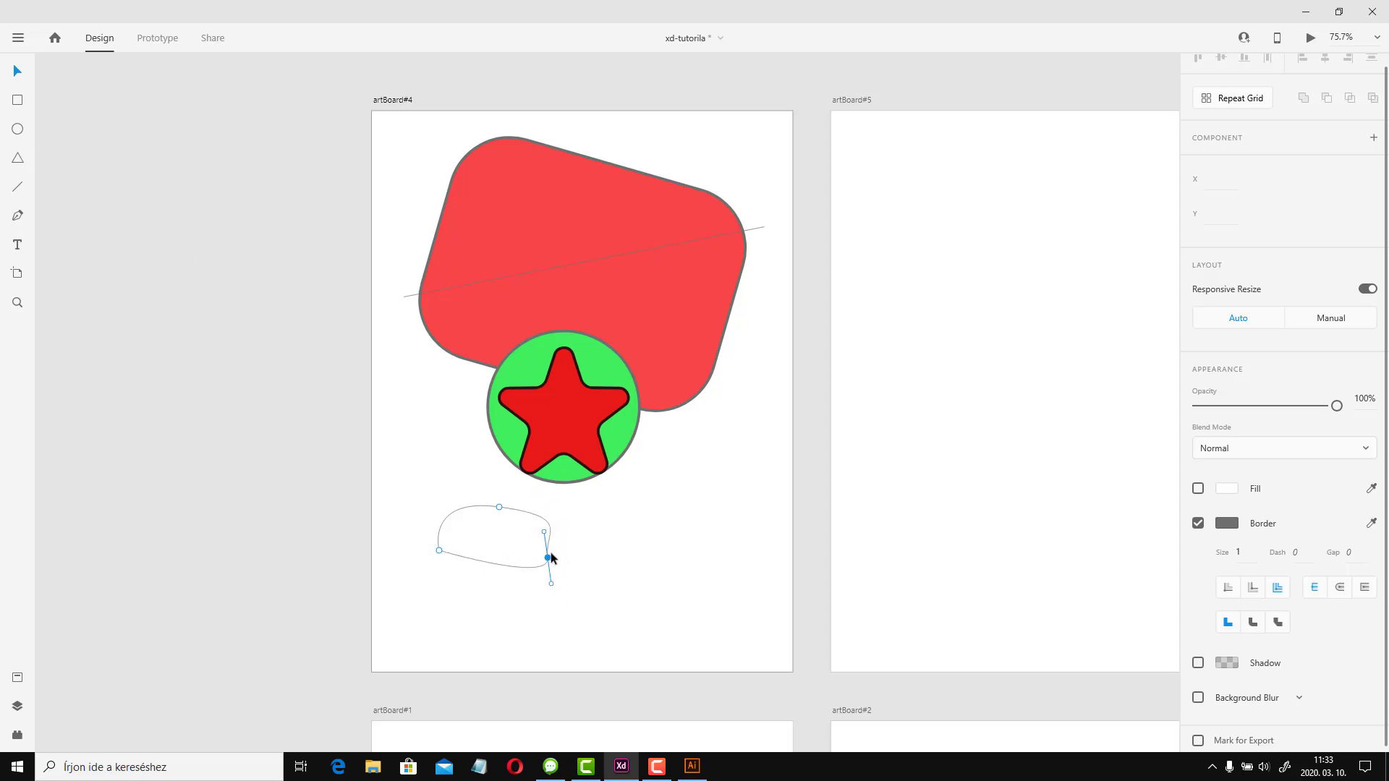
{"action": "double_click", "coordinate": [548, 558]}
{"action": "double_click", "coordinate": [547, 558]}
{"action": "double_click", "coordinate": [439, 551]}
{"action": "double_click", "coordinate": [439, 551]}
{"action": "double_click", "coordinate": [439, 551]}
{"action": "double_click", "coordinate": [439, 551]}
{"action": "double_click", "coordinate": [439, 551]}
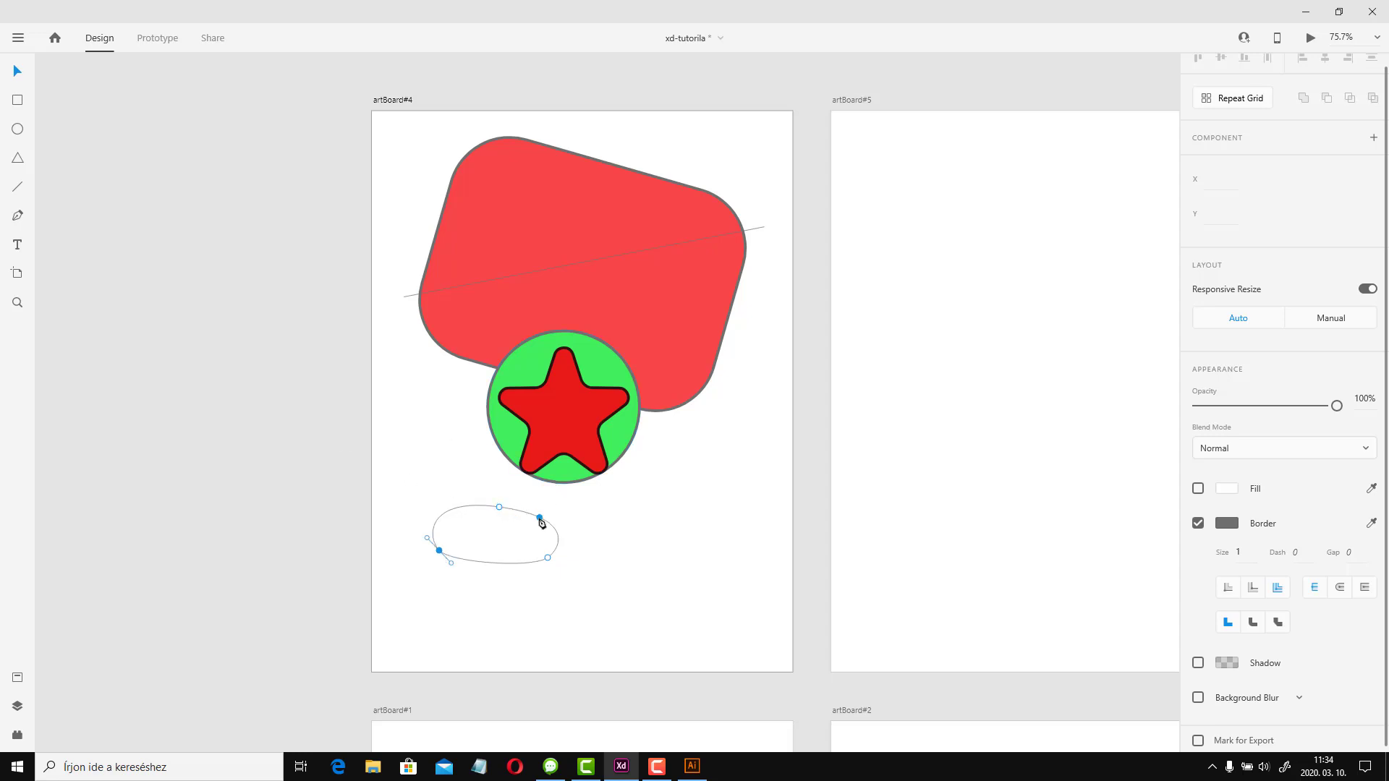
Add an anchor point on the path's upper-right curve, and delete the path's top and lower-right anchor points
{"action": "left_click", "coordinate": [538, 518]}
{"action": "right_click", "coordinate": [538, 518]}
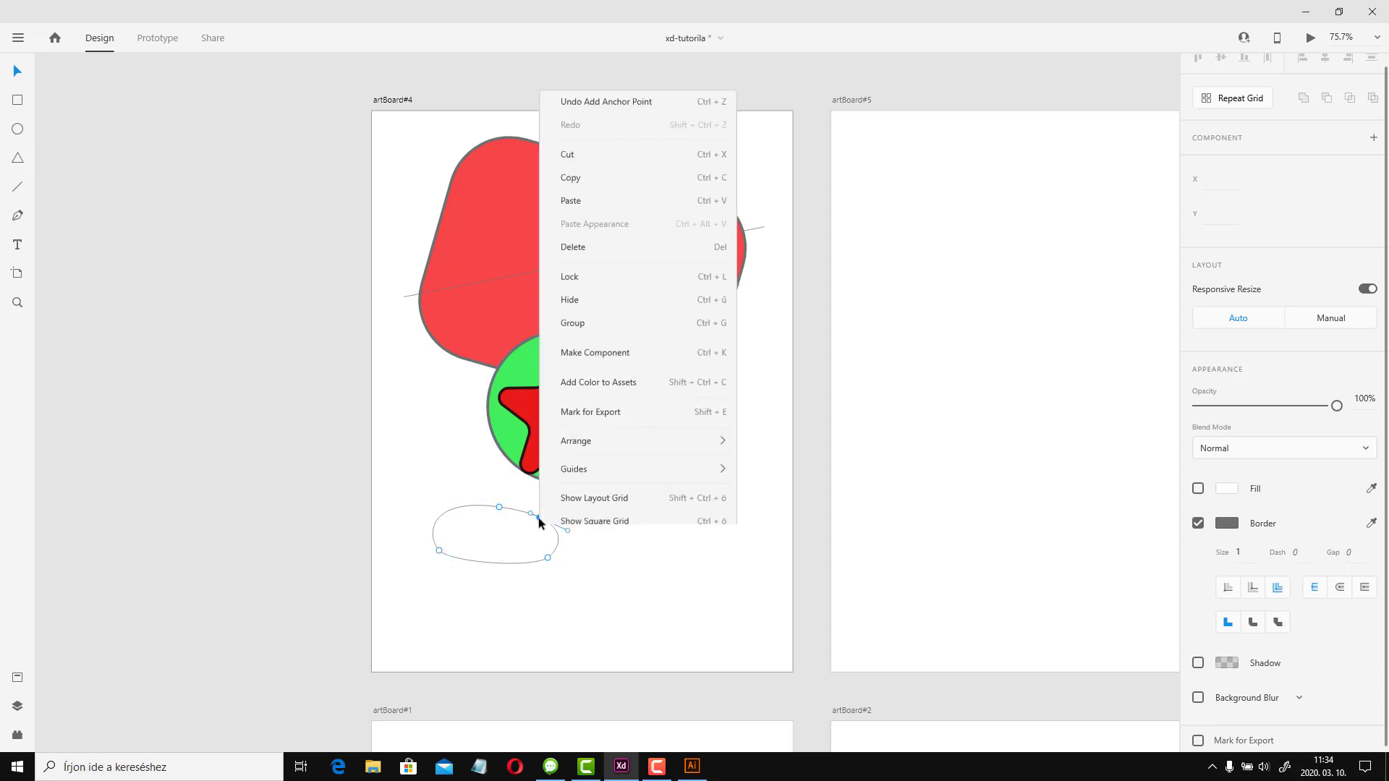
{"action": "left_click", "coordinate": [500, 512]}
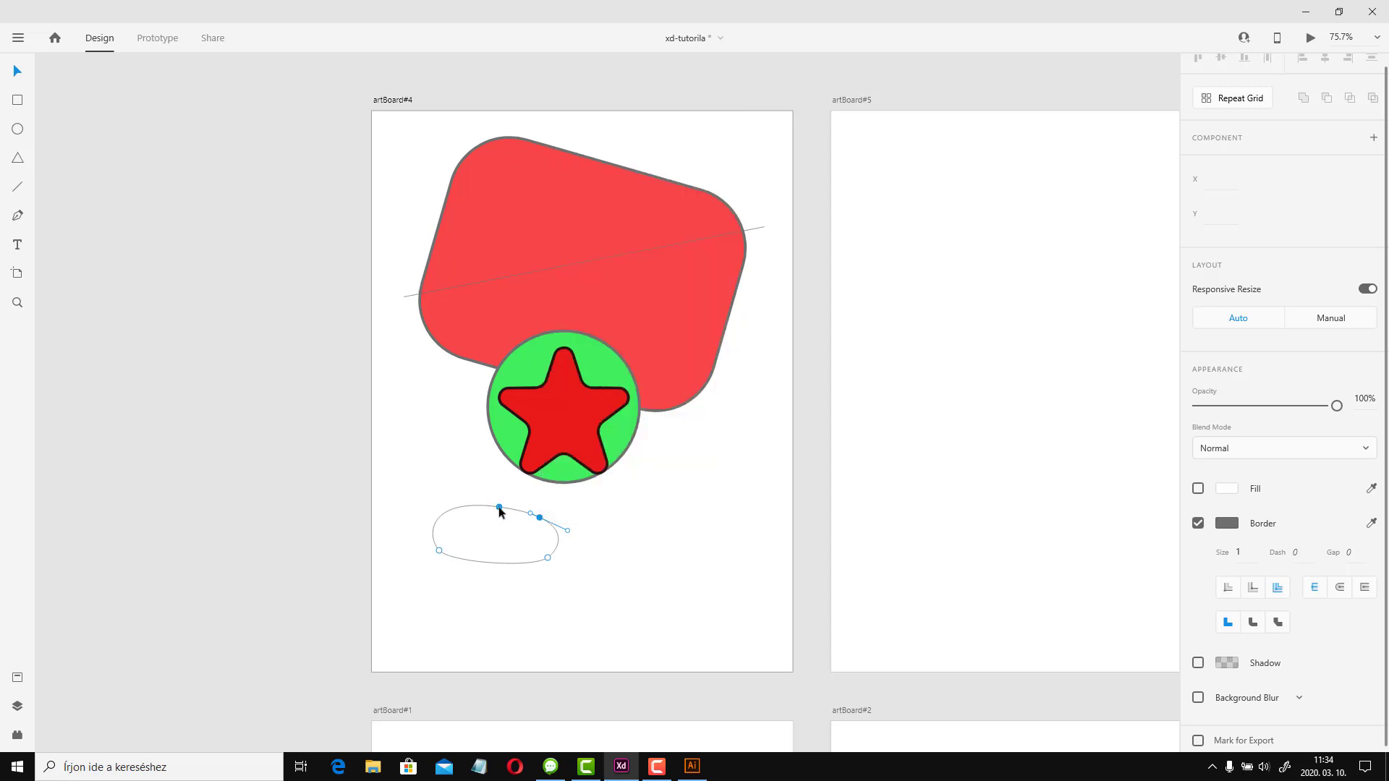
{"action": "left_click", "coordinate": [499, 509]}
{"action": "right_click", "coordinate": [497, 510]}
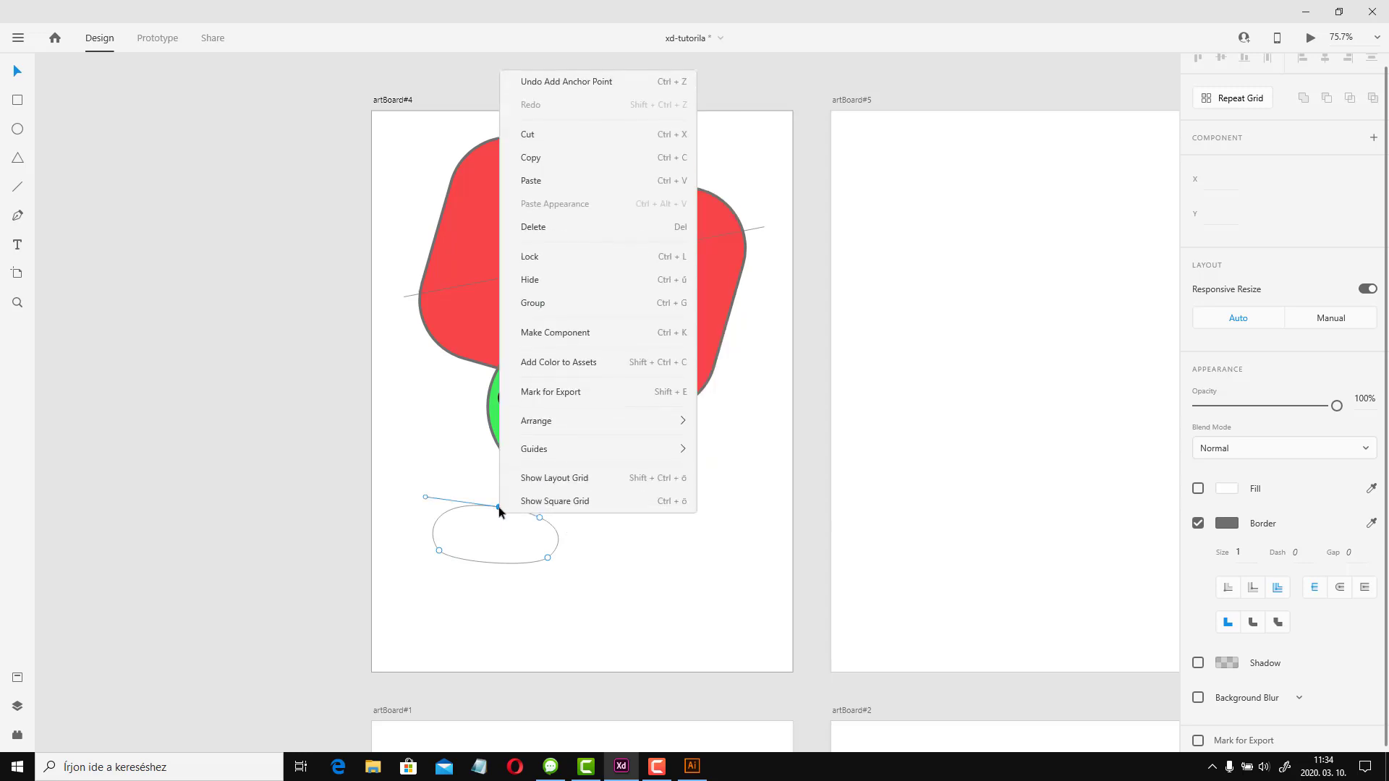
{"action": "left_click", "coordinate": [548, 227]}
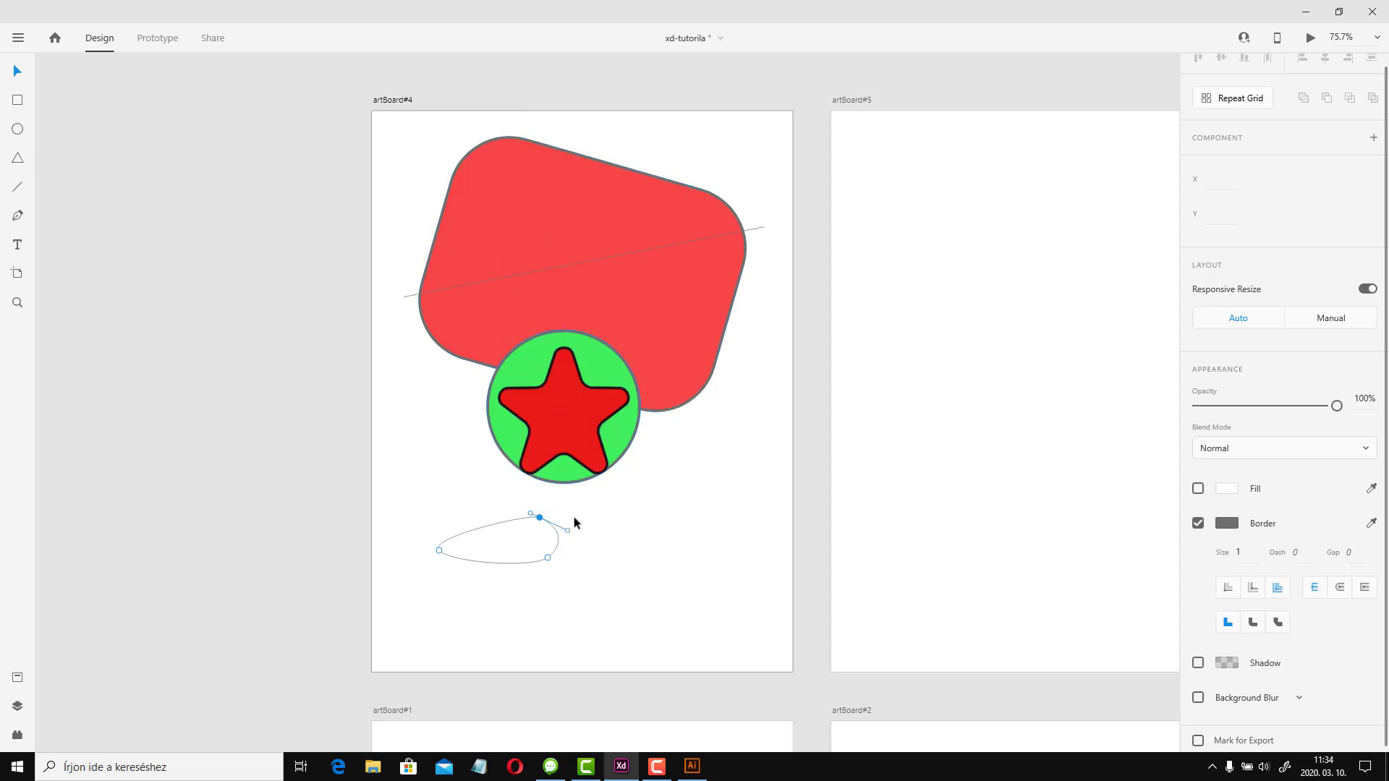
{"action": "left_click", "coordinate": [547, 559]}
{"action": "key", "text": "Delete"}
{"action": "left_click", "coordinate": [431, 456]}
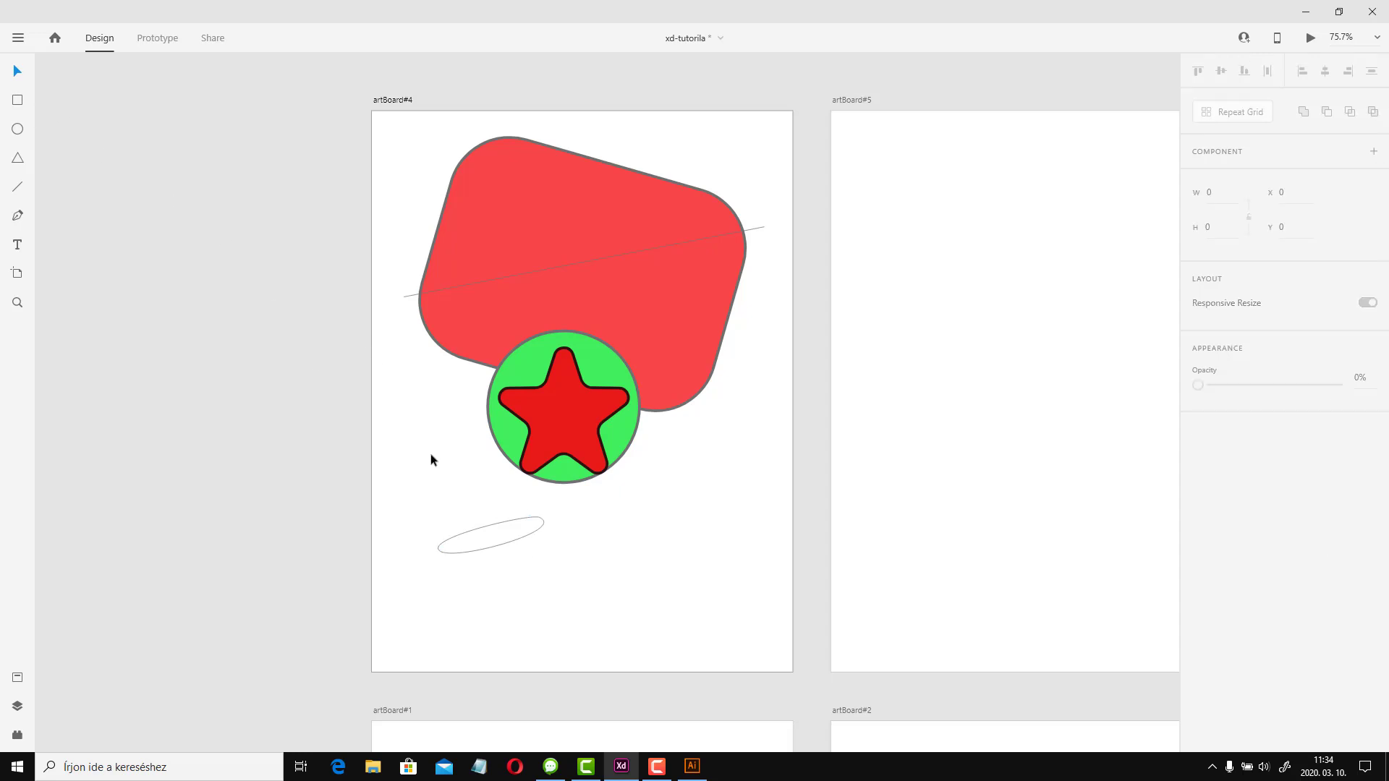
Add a shadow to the green circle with an X offset of 20 and a Y offset of 20
{"action": "left_click", "coordinate": [475, 543]}
{"action": "left_click", "coordinate": [502, 547]}
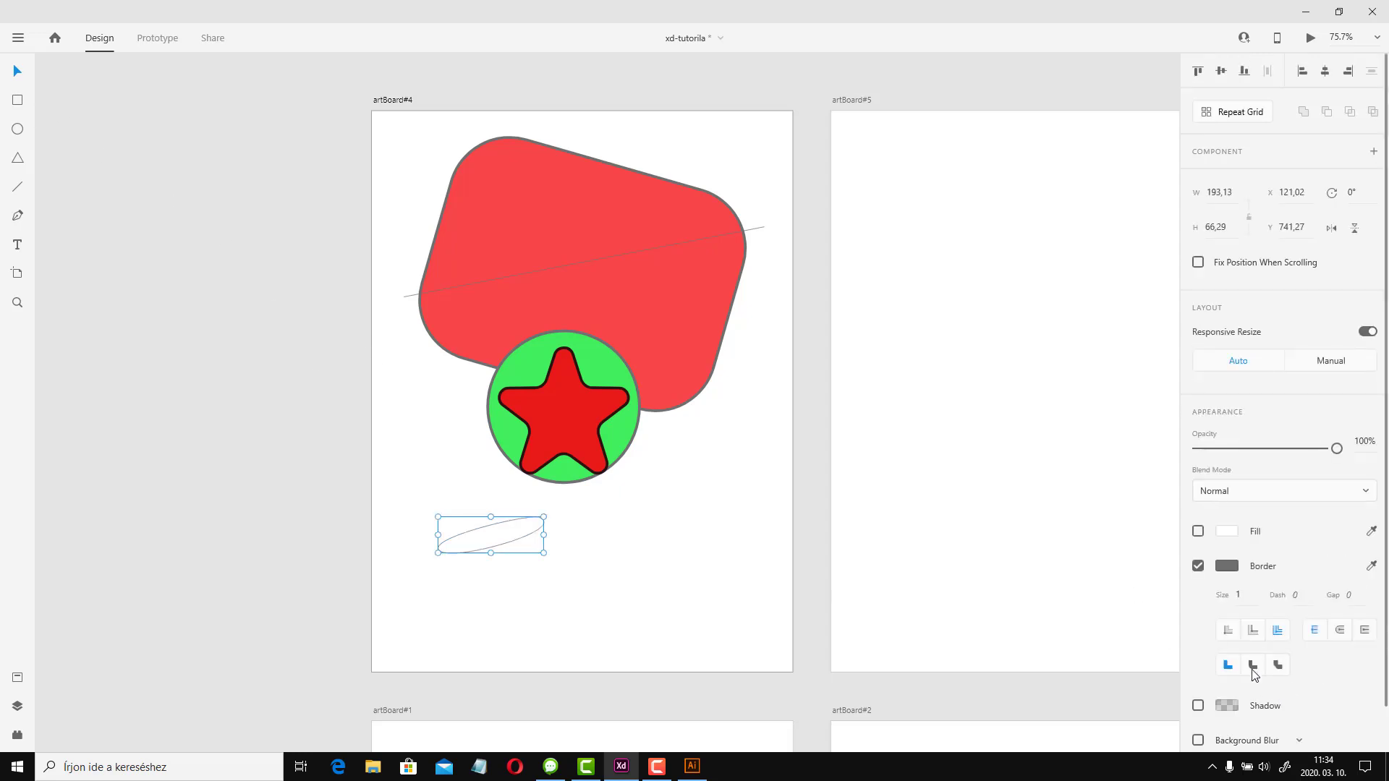
{"action": "scroll", "coordinate": [1118, 620], "scroll_direction": "down", "scroll_amount": 1}
{"action": "scroll", "coordinate": [1224, 602], "scroll_direction": "down", "scroll_amount": 2}
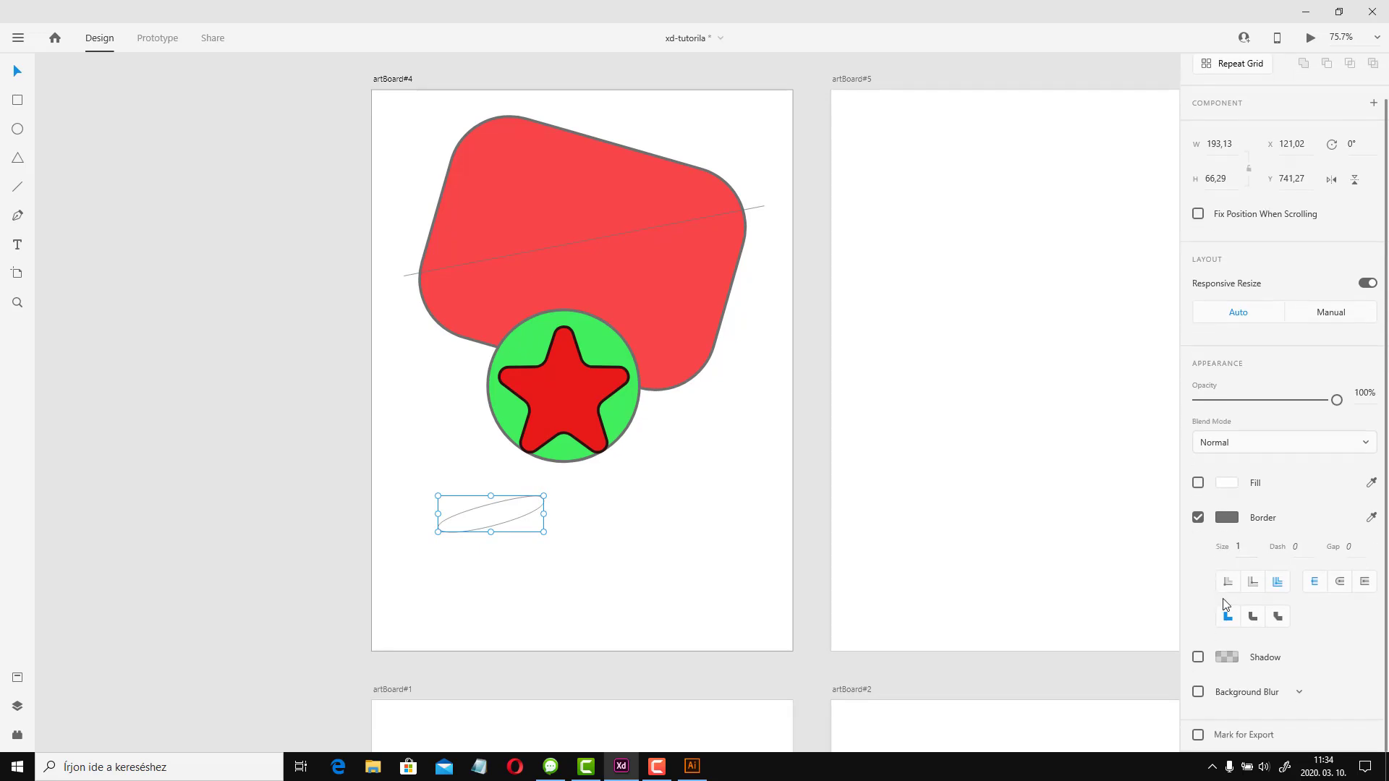
{"action": "left_click", "coordinate": [632, 420]}
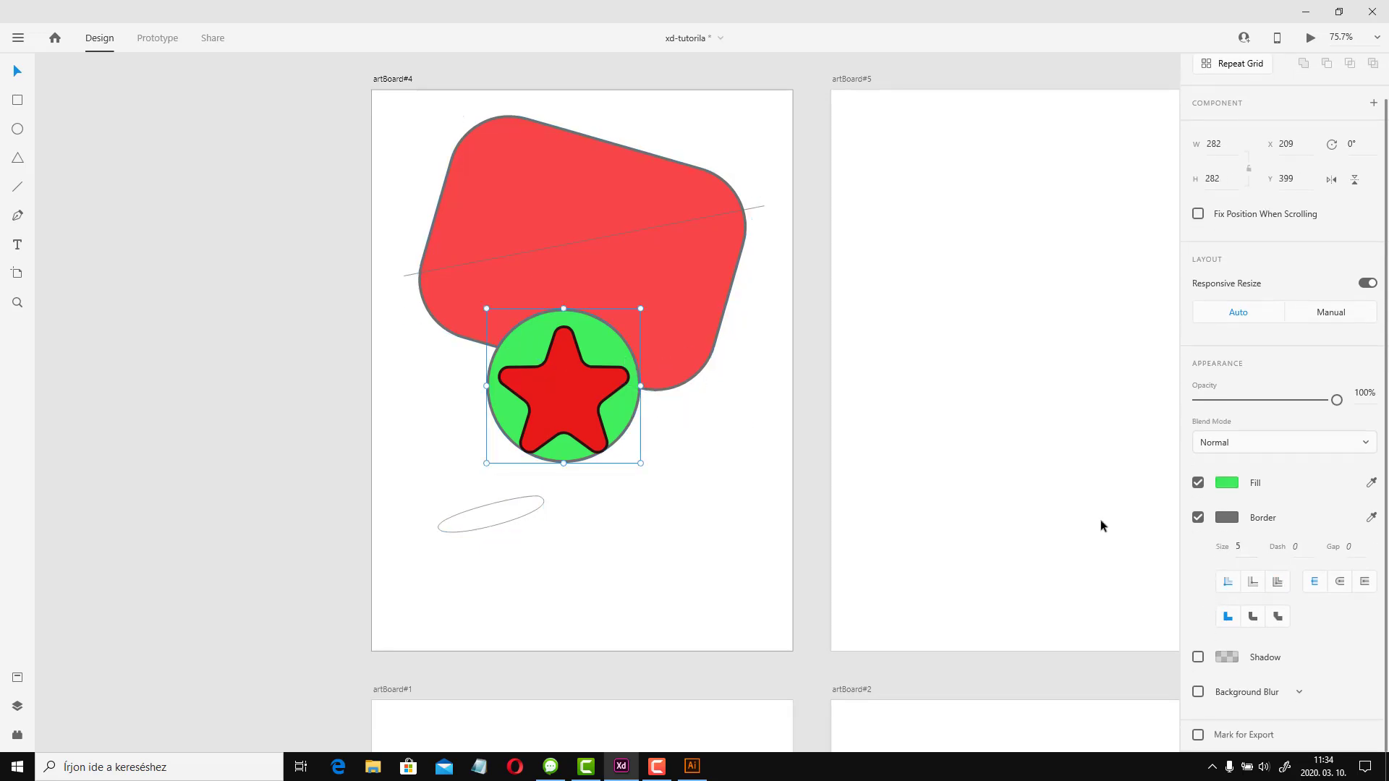
{"action": "left_click", "coordinate": [1198, 656]}
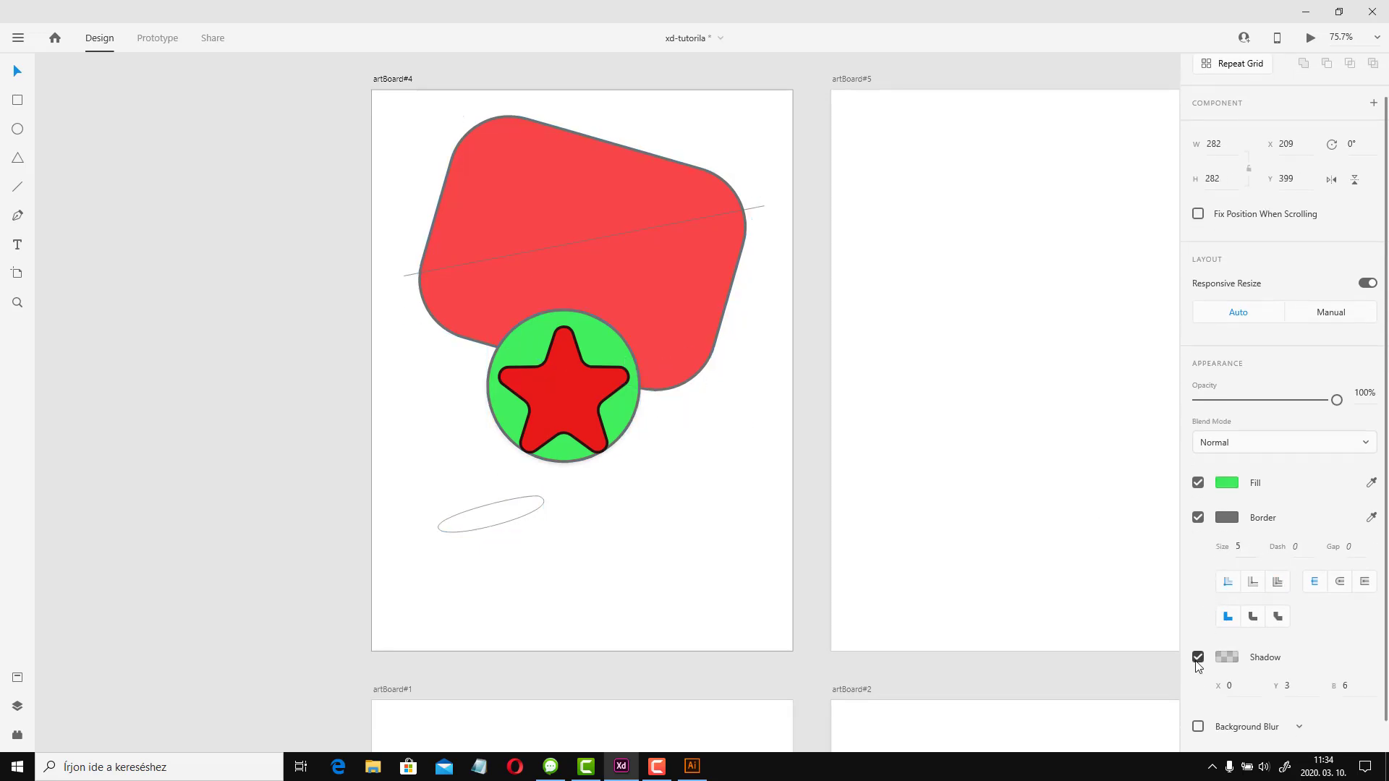
{"action": "left_click", "coordinate": [1234, 662]}
{"action": "left_click", "coordinate": [1235, 687]}
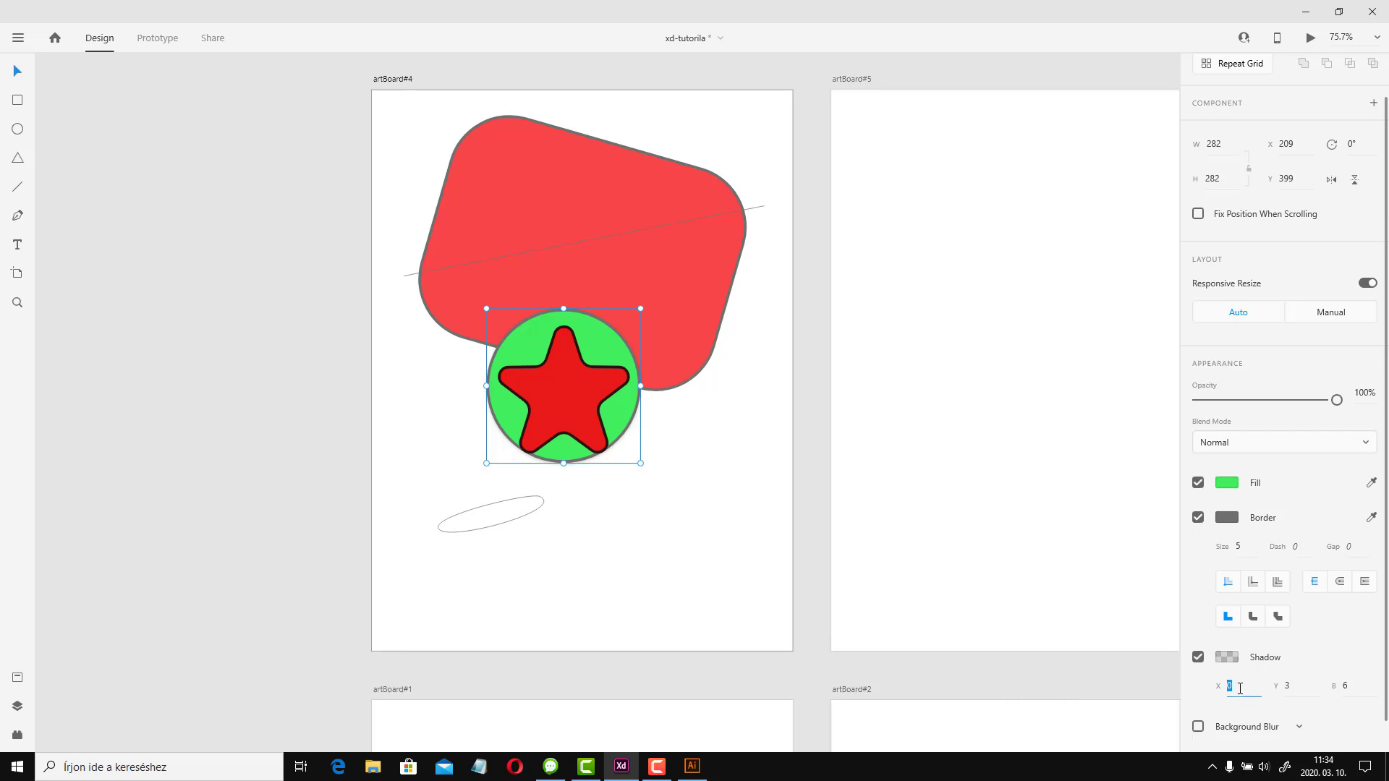
{"action": "type", "text": "20"}
{"action": "left_click", "coordinate": [1300, 689]}
{"action": "type", "text": "20"}
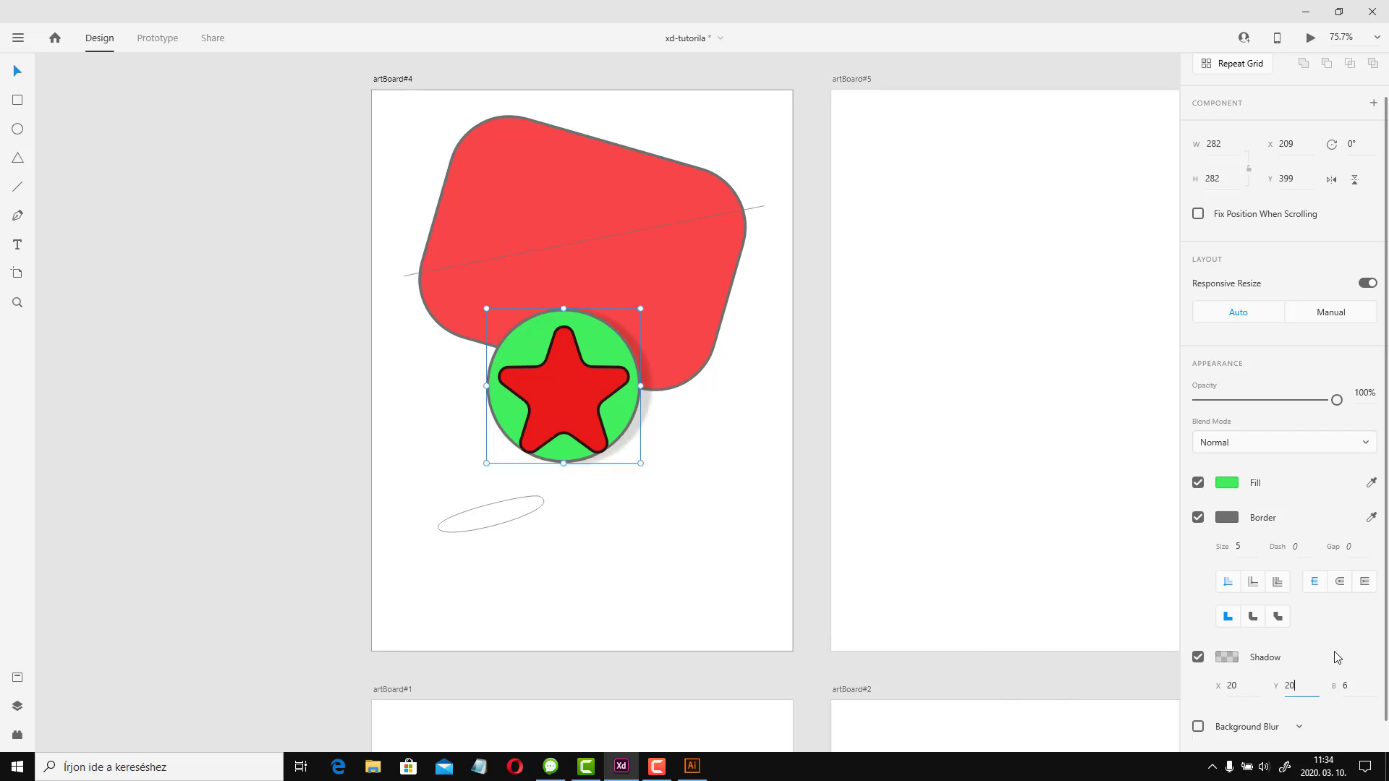
{"action": "left_click", "coordinate": [983, 623]}
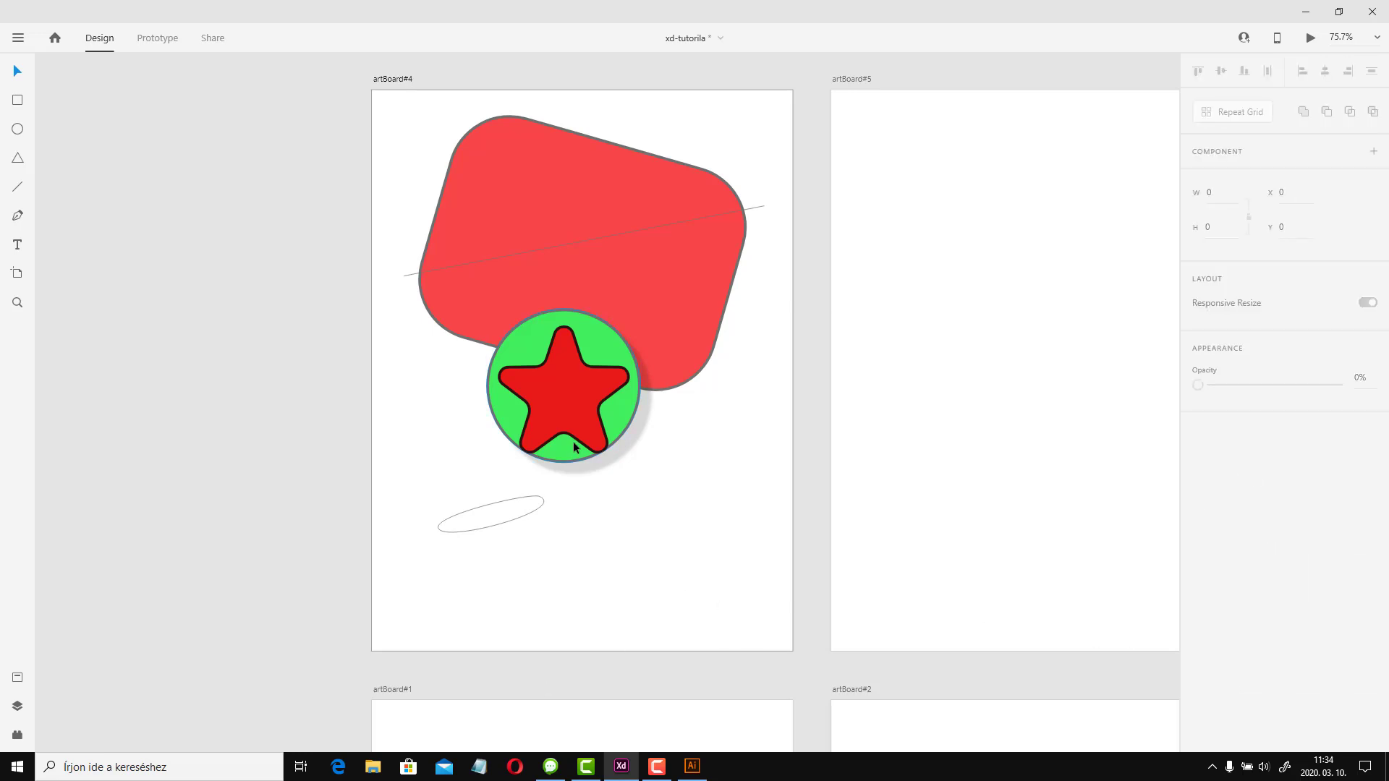
Move the star up onto the red rounded rectangle and the green circle down to about X 419, Y 600
{"action": "left_click", "coordinate": [586, 396]}
{"action": "left_click_drag", "start_coordinate": [576, 398], "coordinate": [585, 277]}
{"action": "left_click", "coordinate": [562, 411]}
{"action": "left_click_drag", "start_coordinate": [556, 390], "coordinate": [667, 499]}
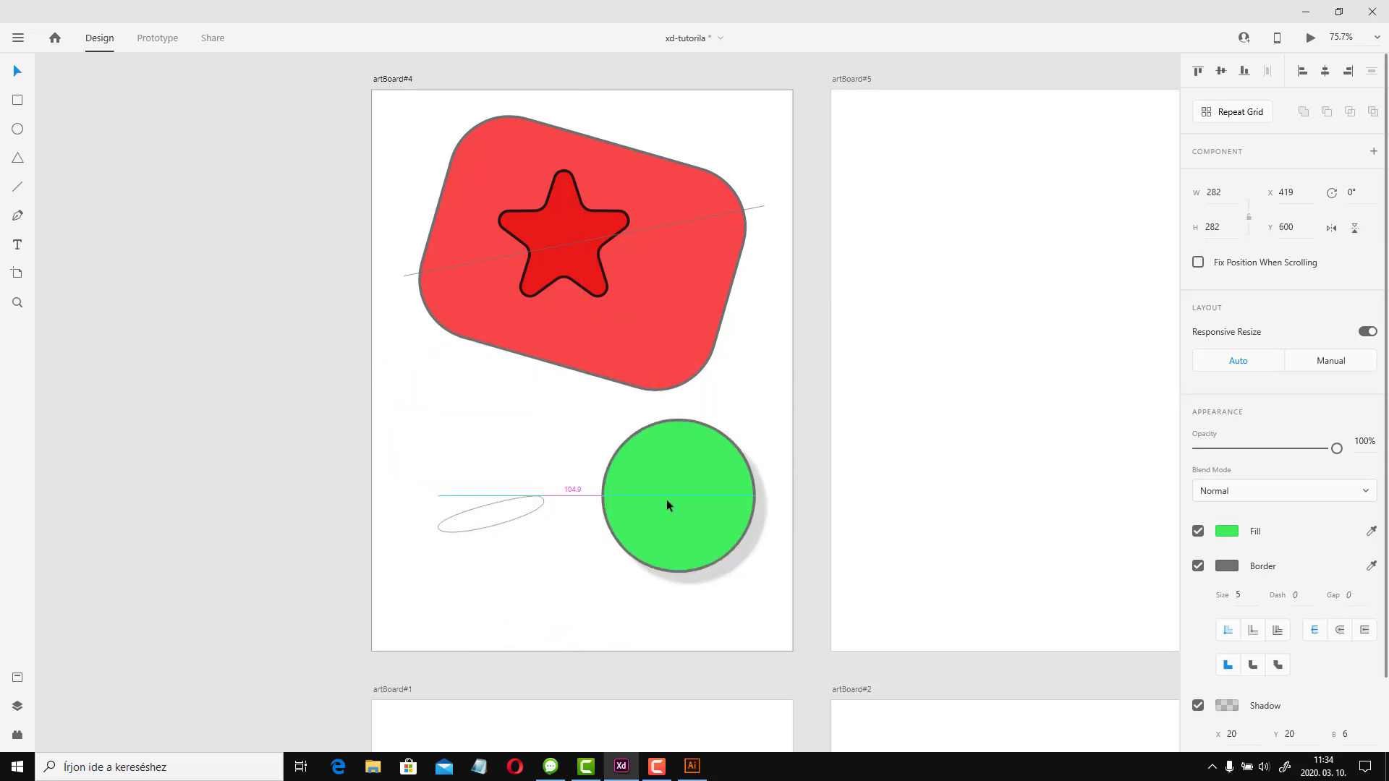
{"action": "left_click", "coordinate": [487, 516]}
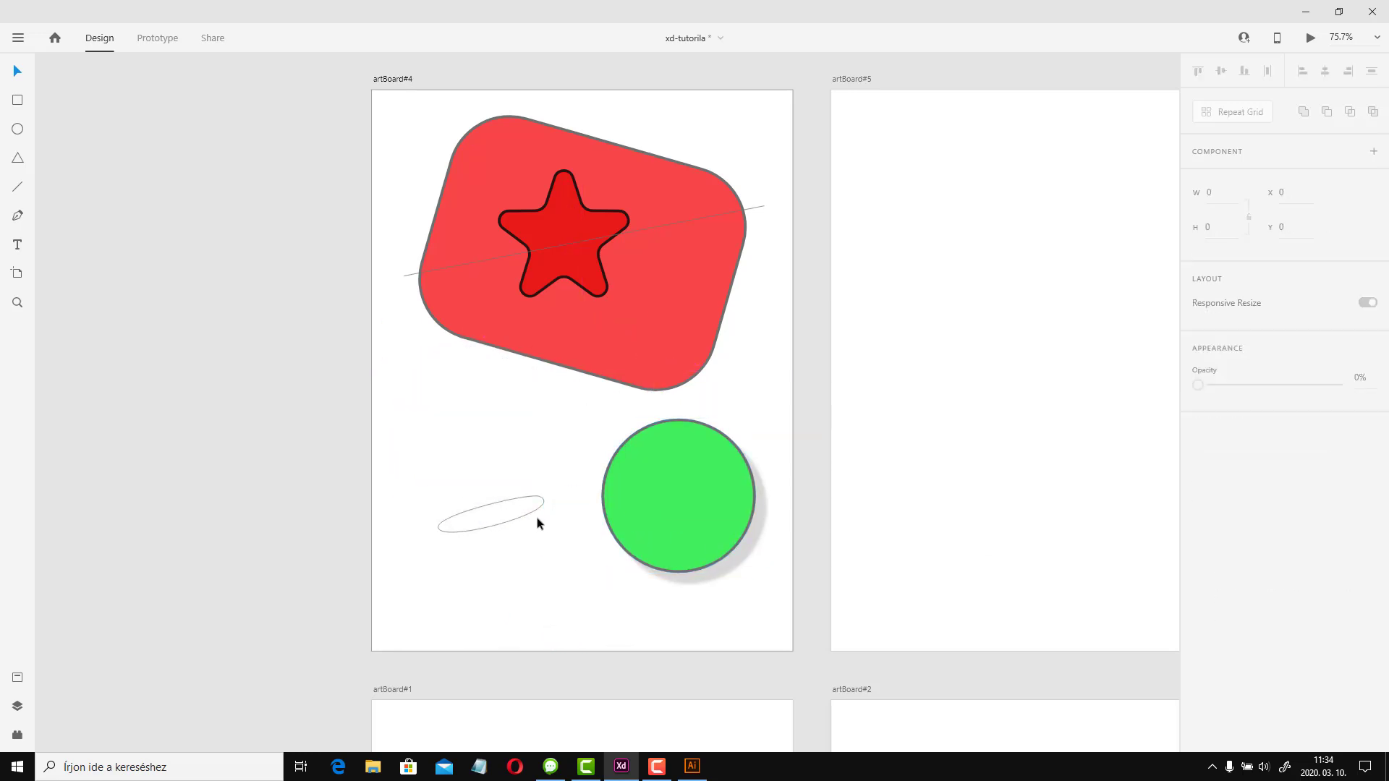
Set the thin ellipse's border size to 5 and give it a red #D23636 fill
{"action": "left_click", "coordinate": [520, 517]}
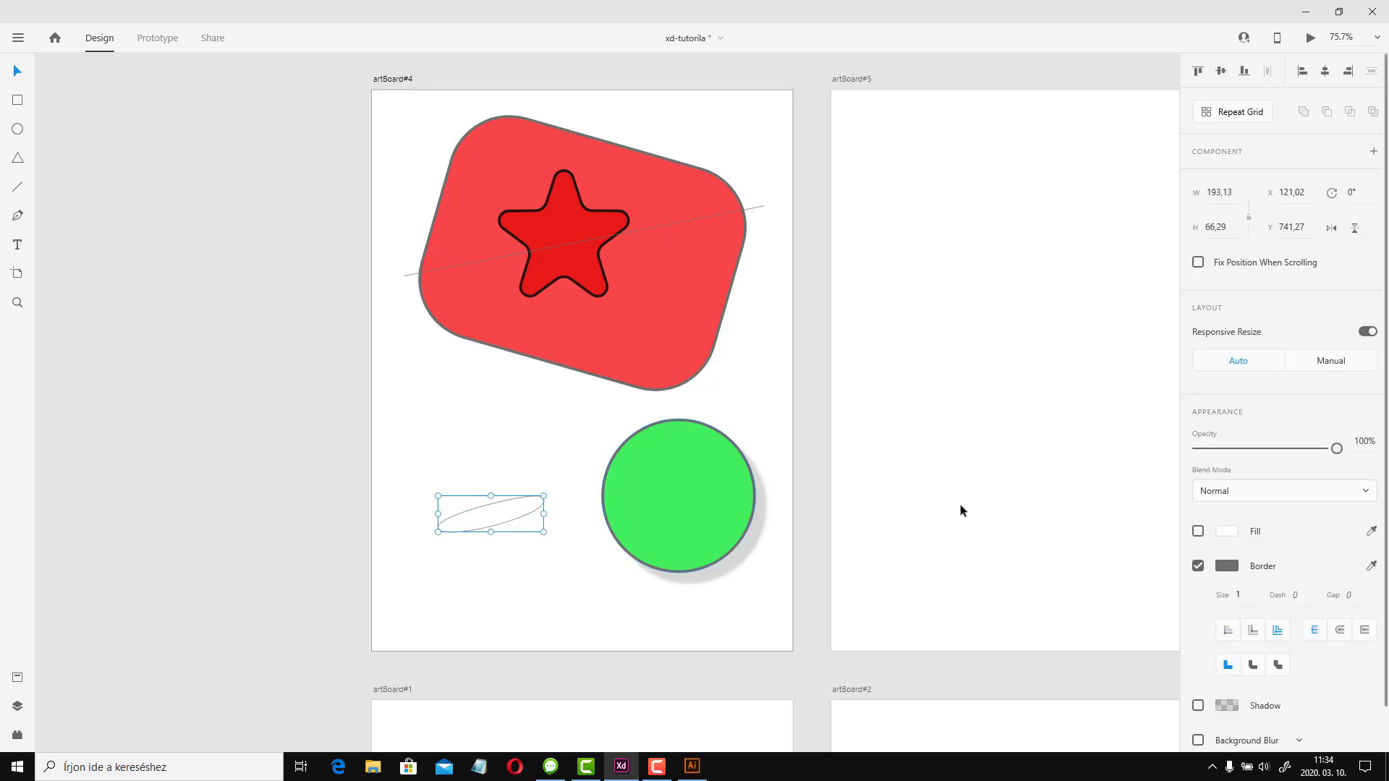
{"action": "left_click", "coordinate": [1224, 568]}
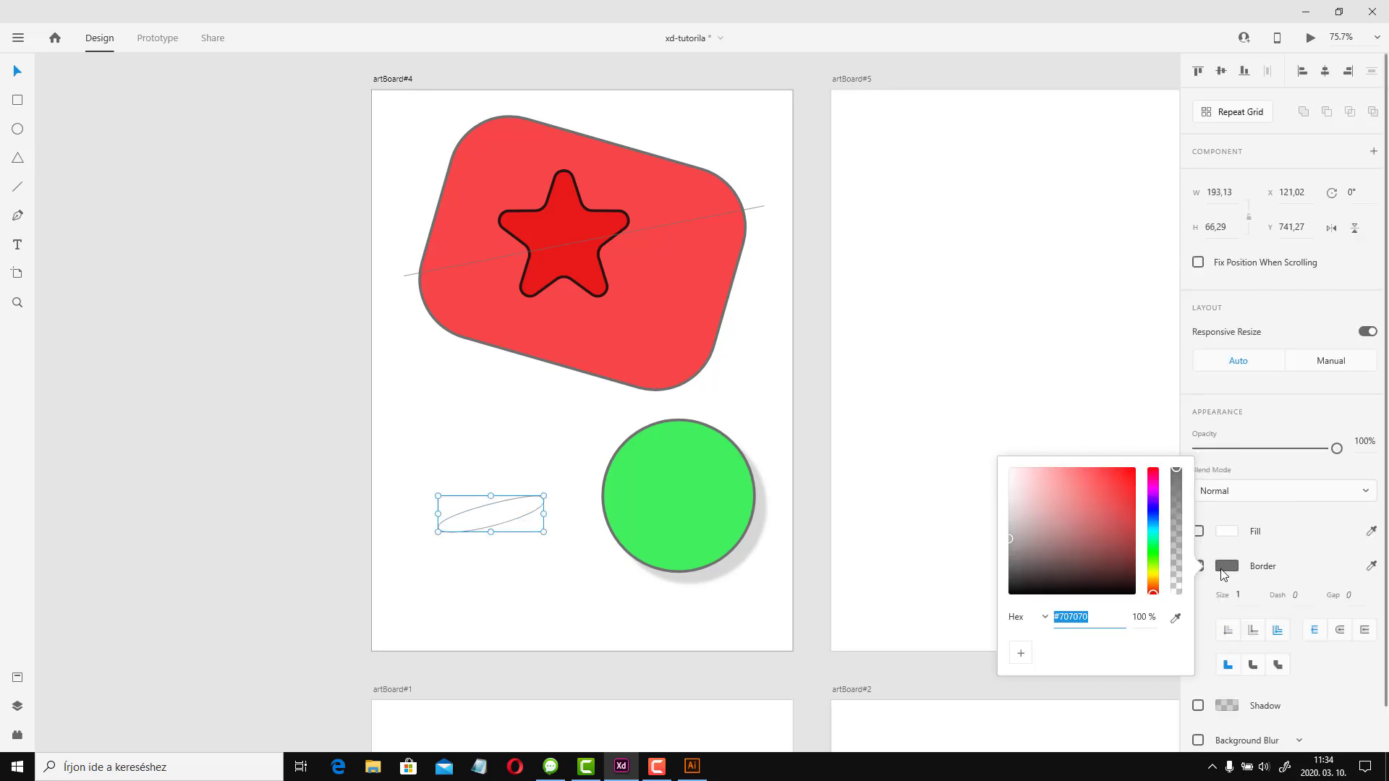
{"action": "left_click", "coordinate": [1199, 592]}
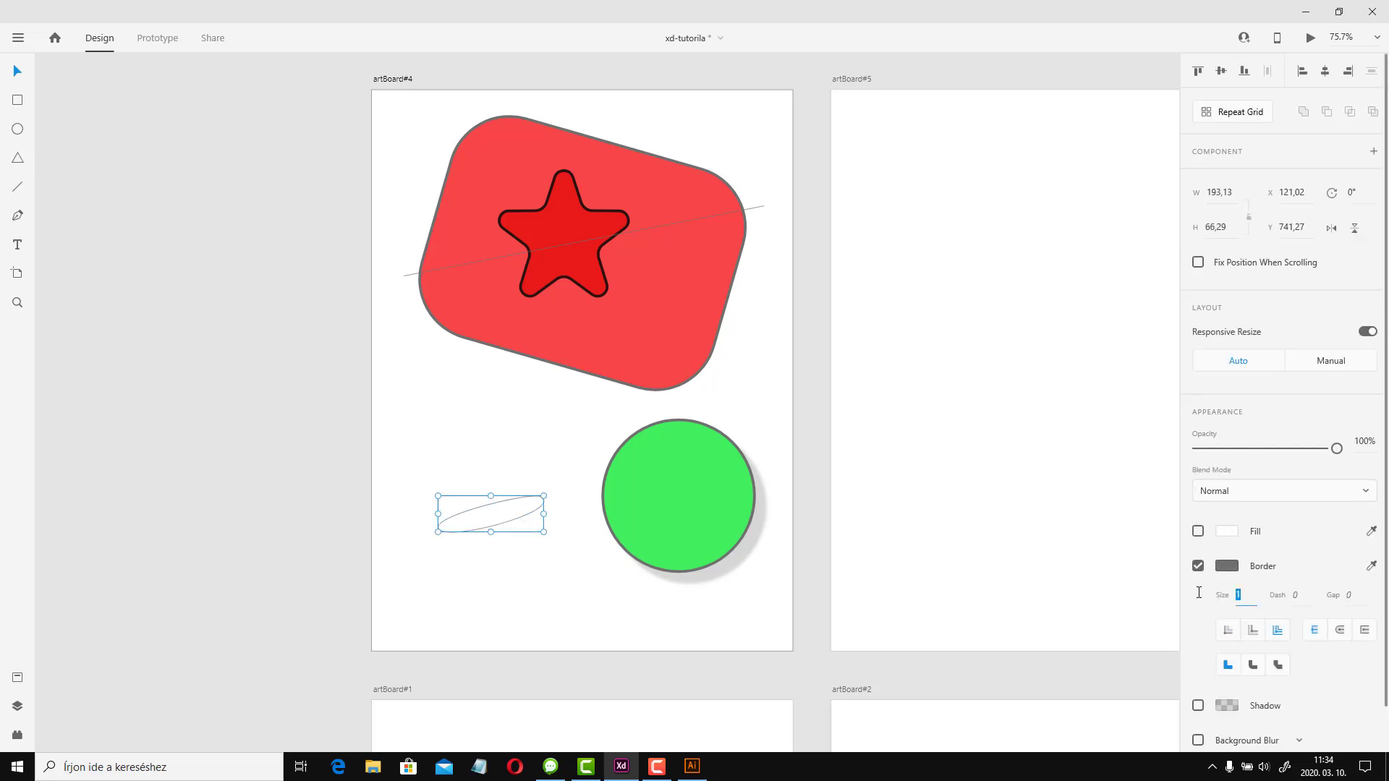
{"action": "key", "text": "Return"}
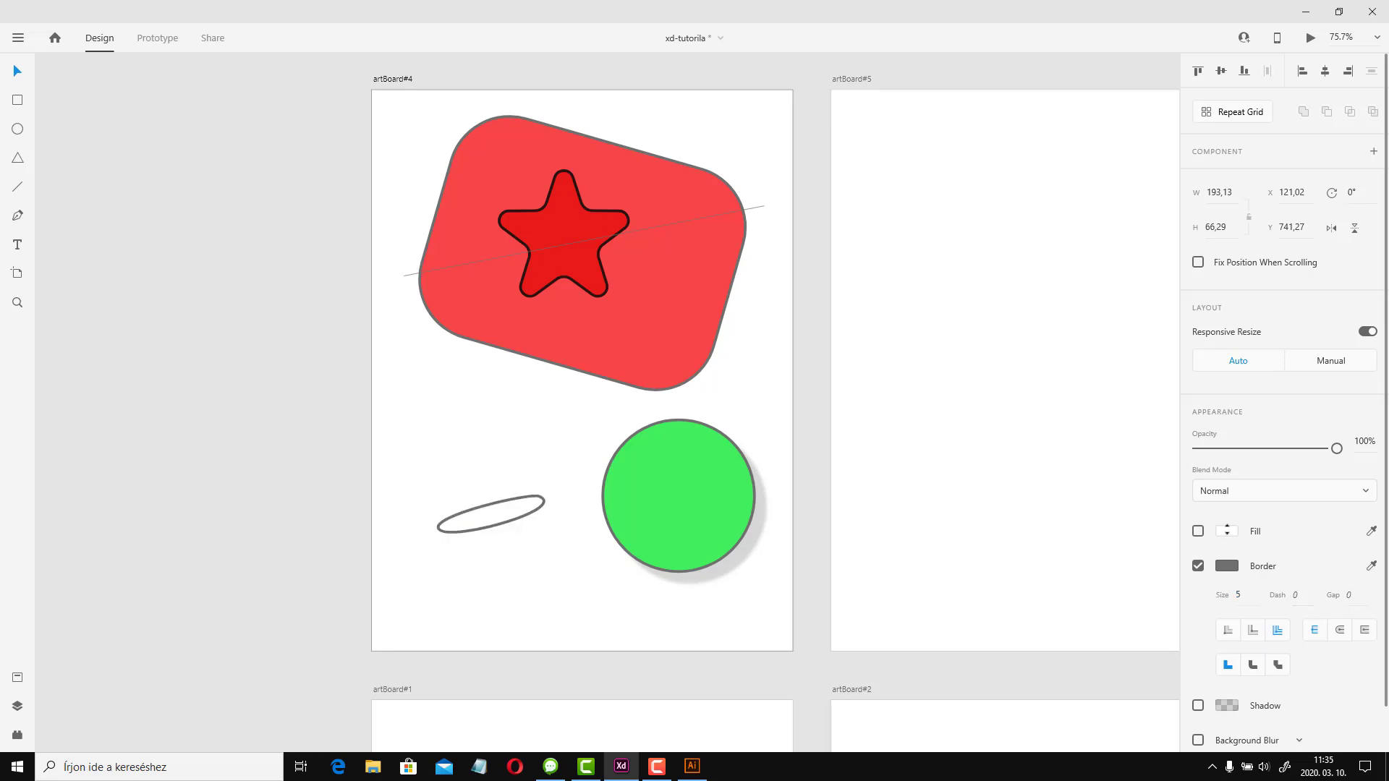
{"action": "left_click", "coordinate": [1226, 531]}
{"action": "left_click", "coordinate": [1098, 474]}
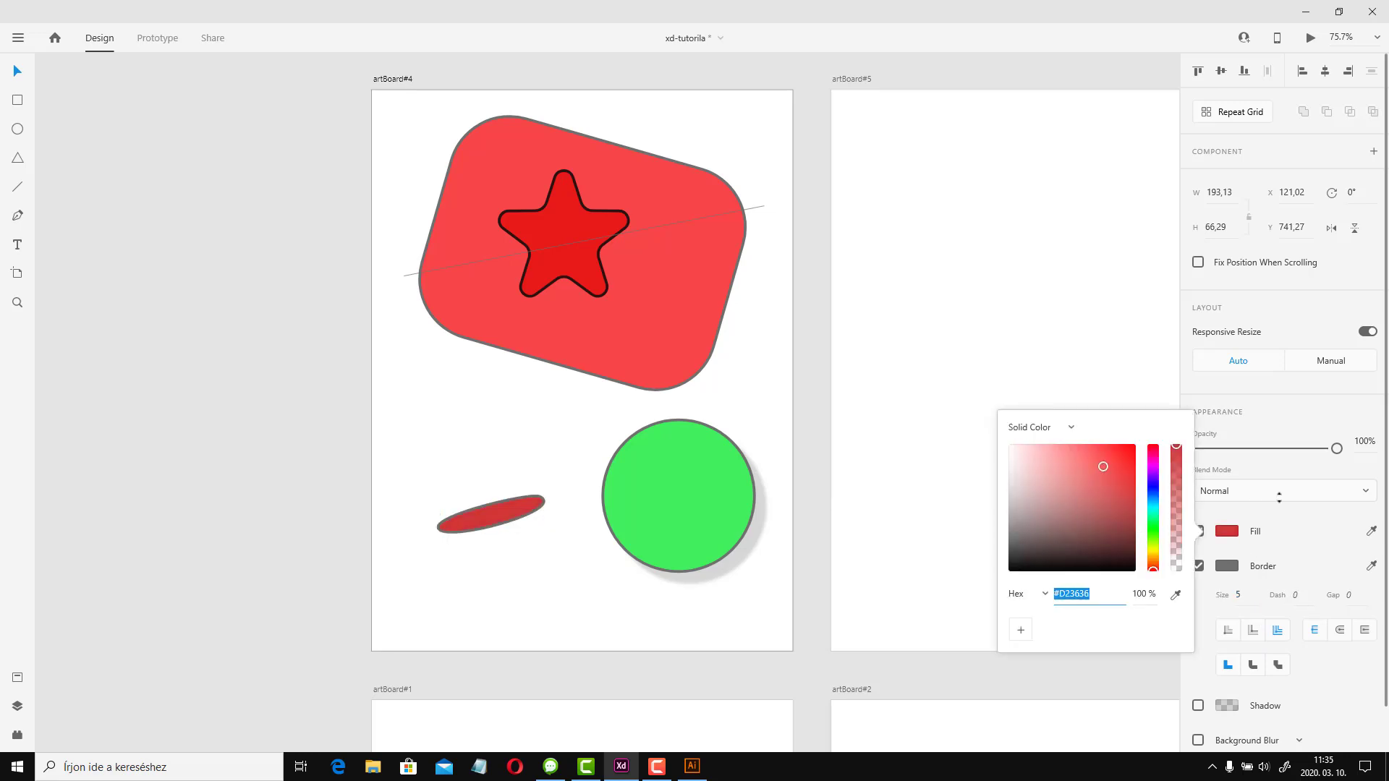
{"action": "left_click", "coordinate": [1315, 520]}
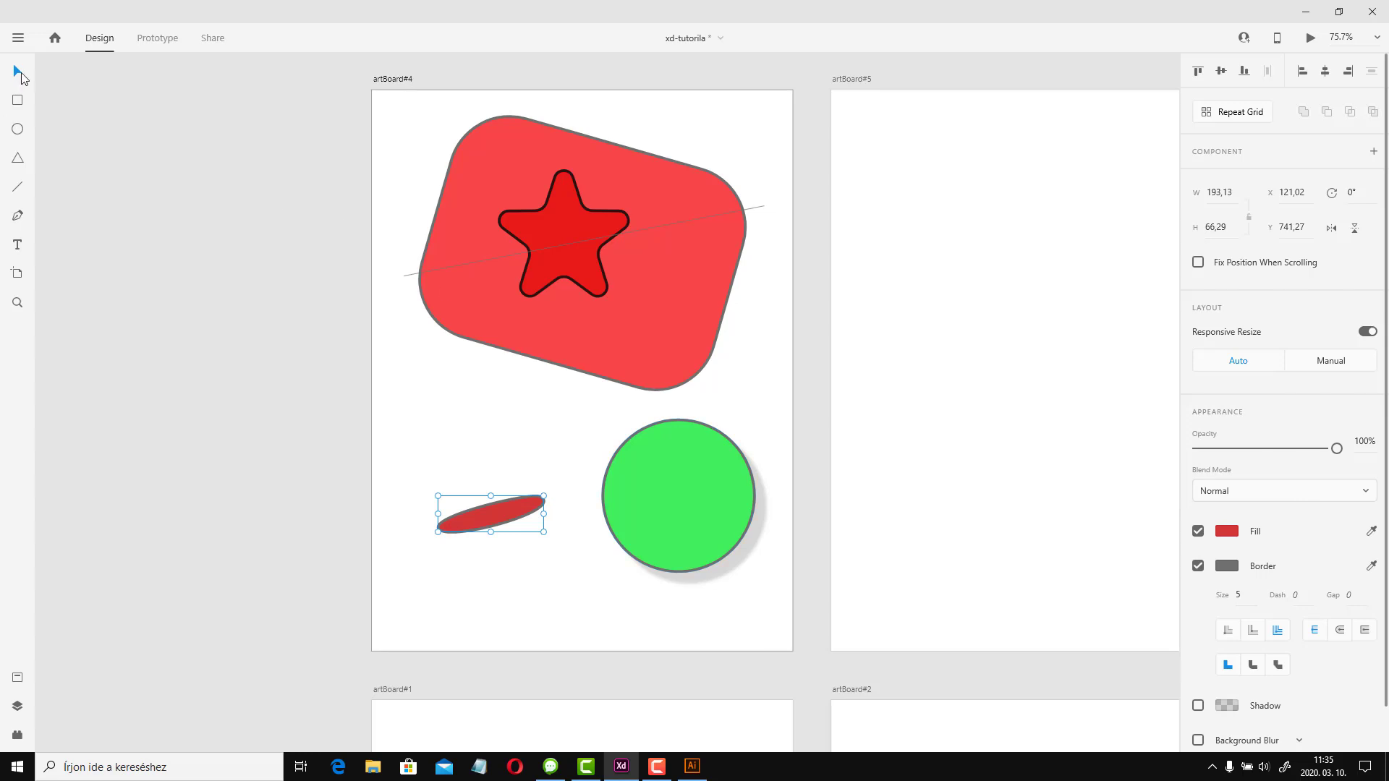
{"action": "left_click", "coordinate": [800, 425]}
Delete all the shapes on artBoard#4
{"action": "scroll", "coordinate": [797, 468], "scroll_direction": "down", "scroll_amount": 1}
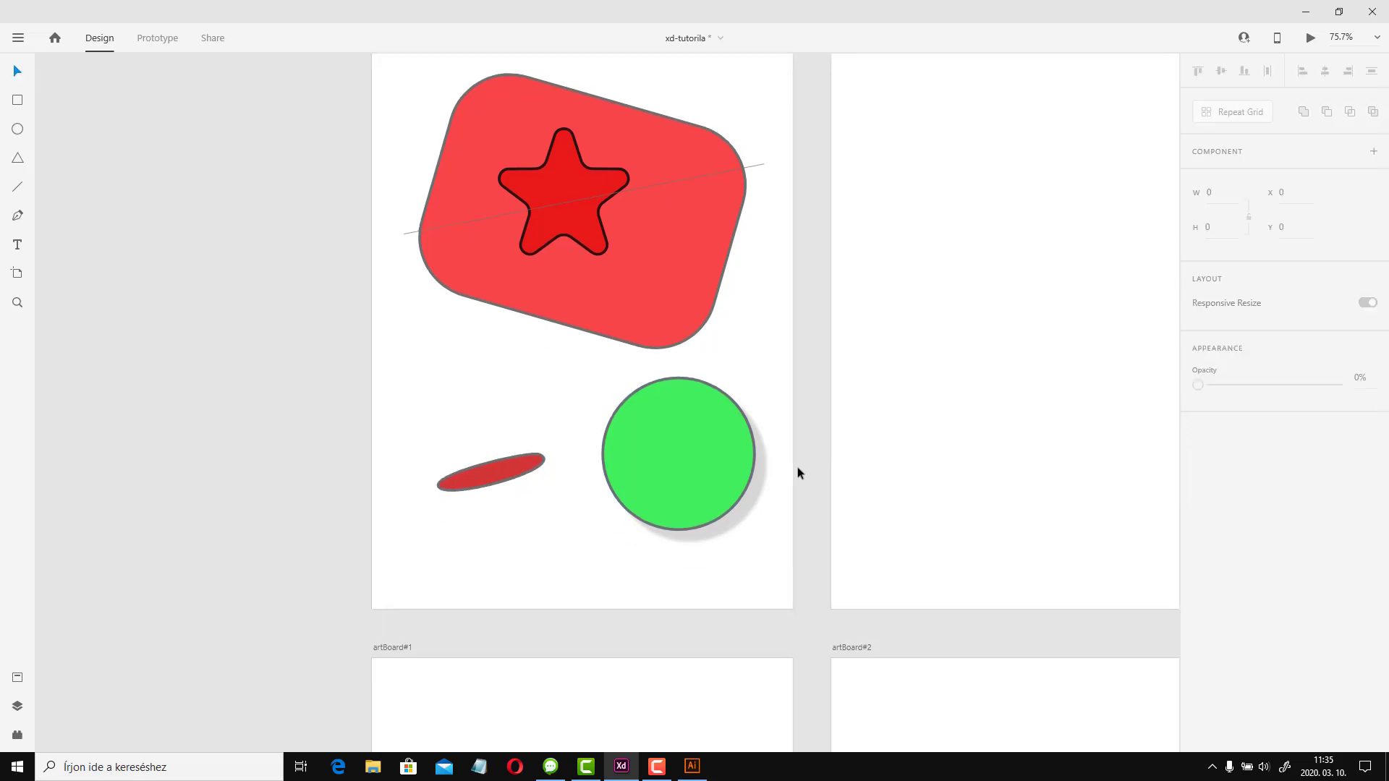
{"action": "scroll", "coordinate": [687, 452], "scroll_direction": "up", "scroll_amount": 2}
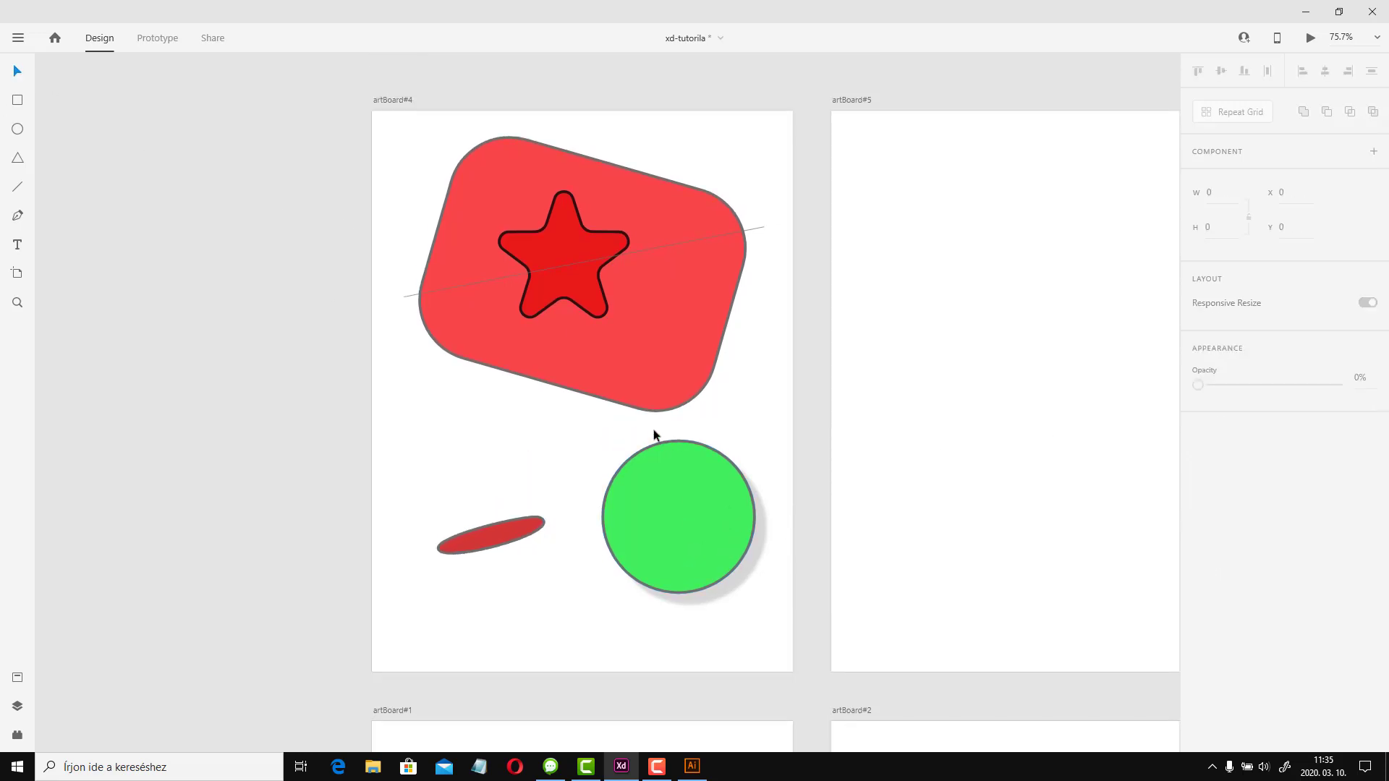
{"action": "scroll", "coordinate": [640, 462], "scroll_direction": "down", "scroll_amount": 3}
{"action": "scroll", "coordinate": [639, 462], "scroll_direction": "up", "scroll_amount": 2}
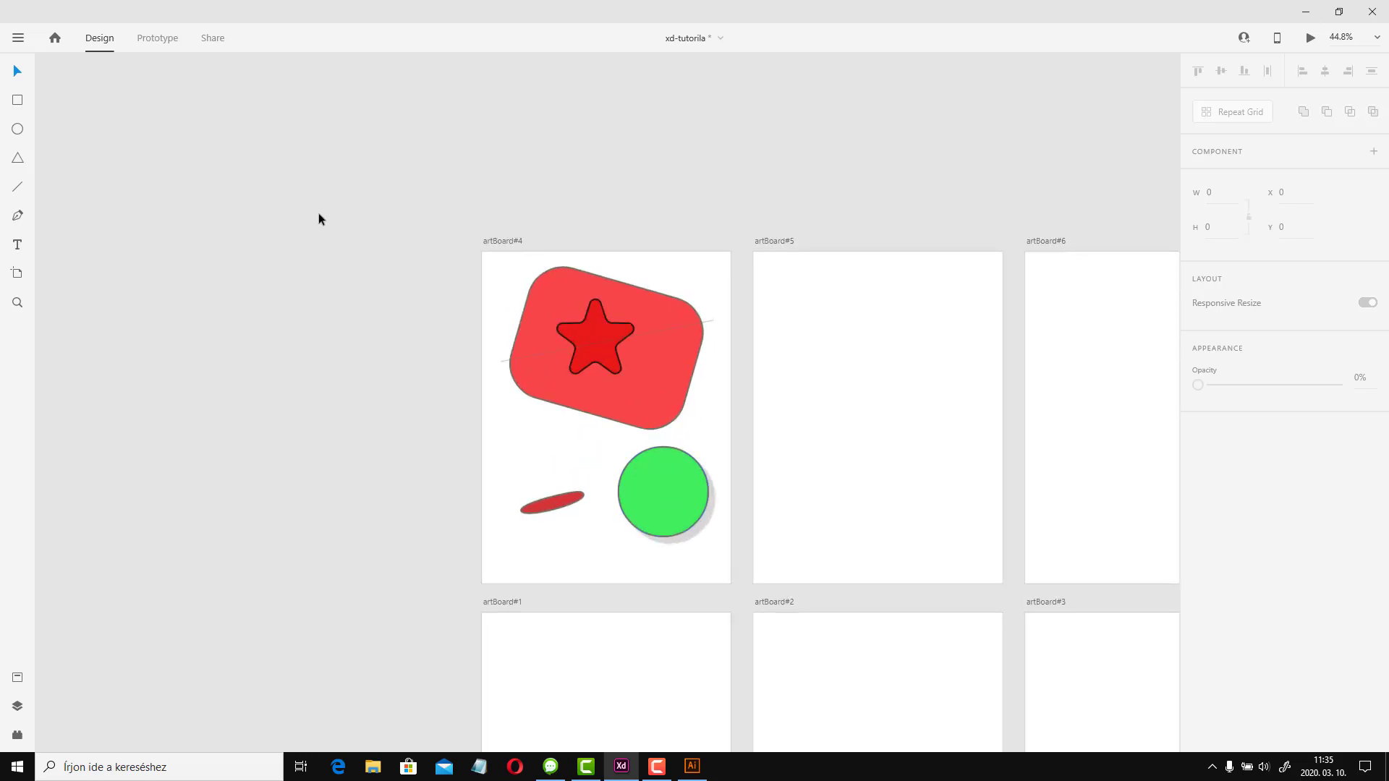
{"action": "left_click_drag", "start_coordinate": [304, 176], "coordinate": [830, 560]}
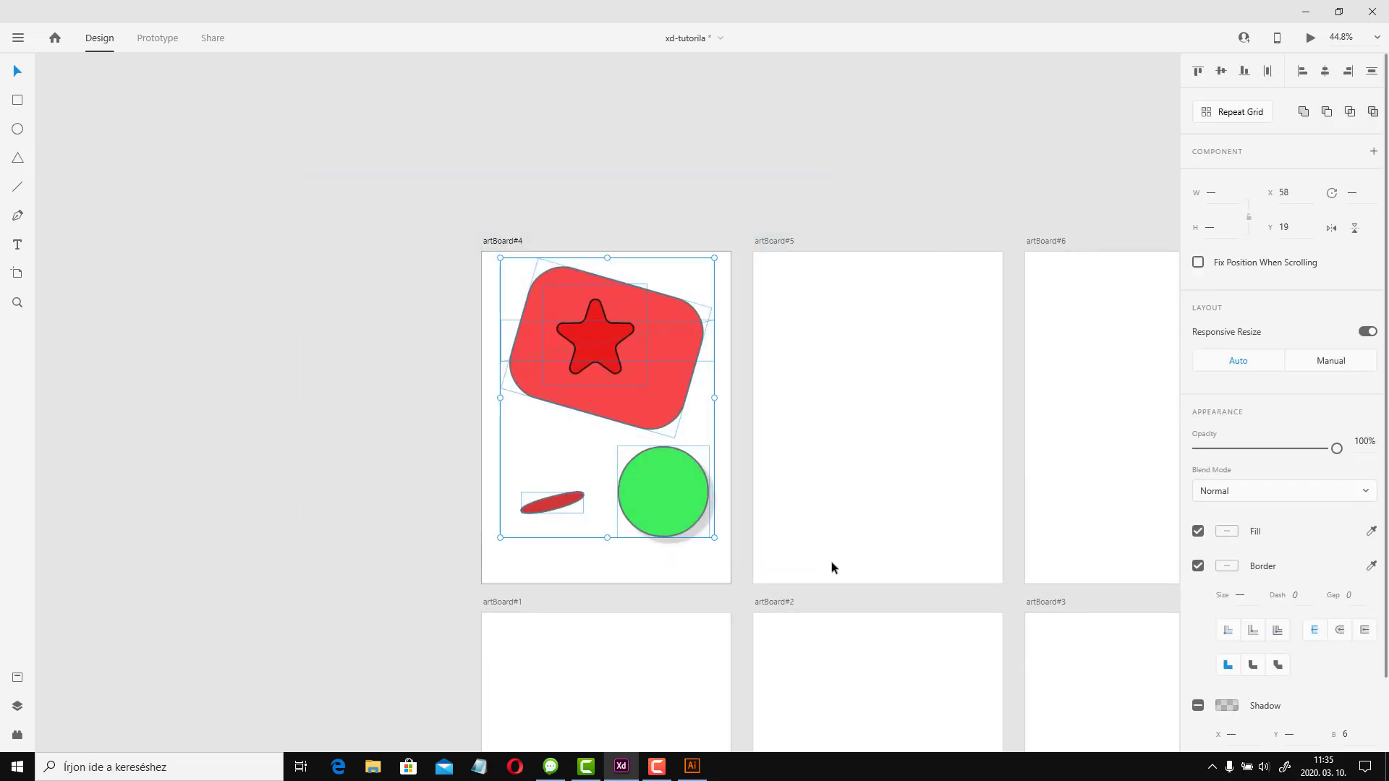
{"action": "key", "text": "Delete"}
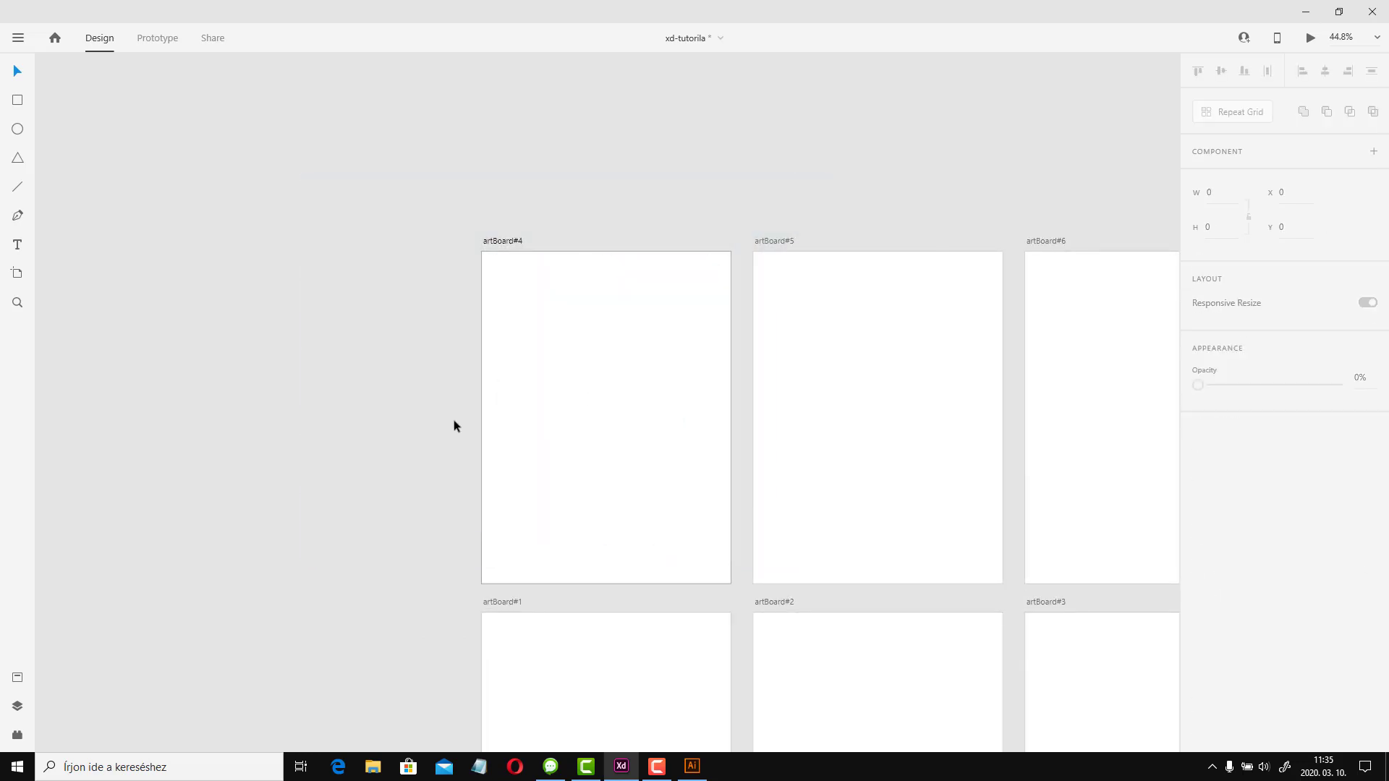
Import the image erdo.jpeg and position it over artBoard#1 at about X -423, Y -50 so it fills the artboard
{"action": "scroll", "coordinate": [607, 438], "scroll_direction": "down", "scroll_amount": 5}
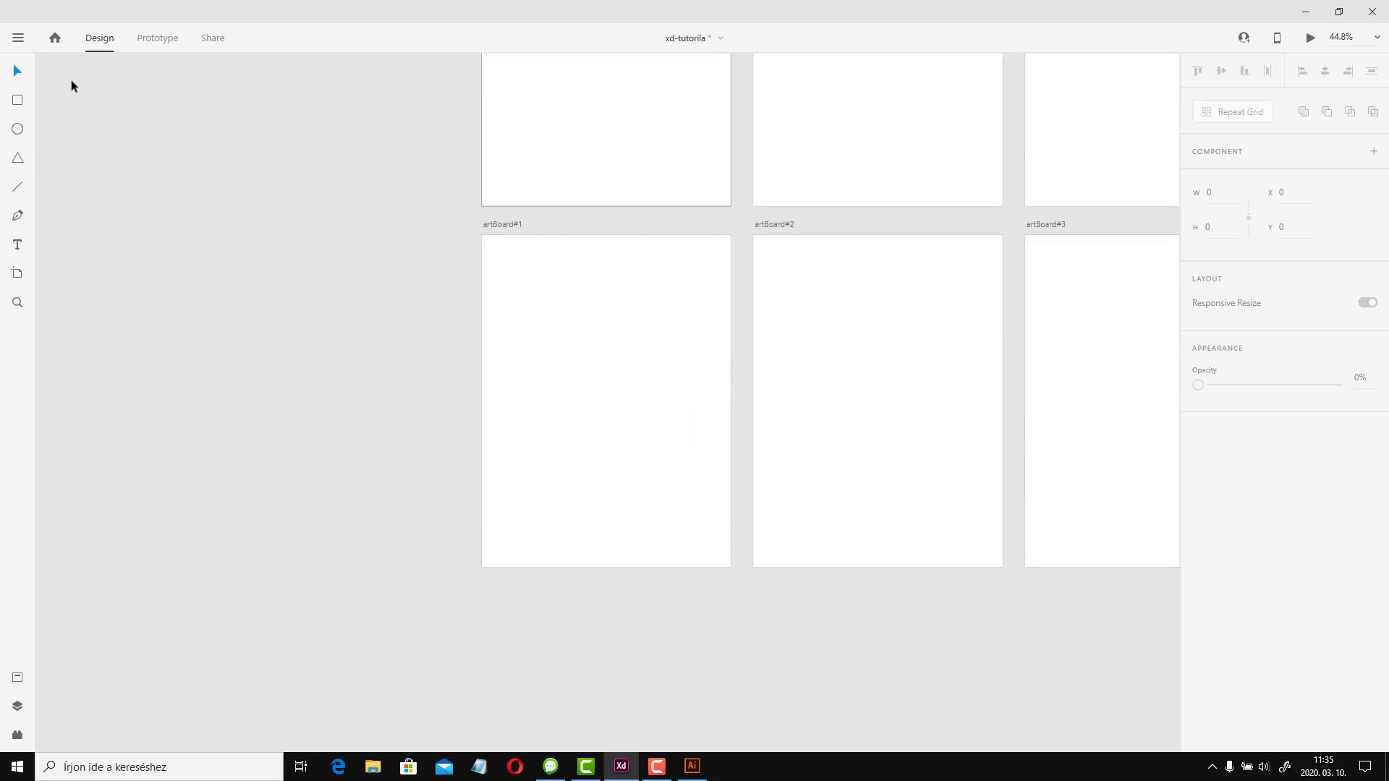
{"action": "left_click", "coordinate": [18, 38]}
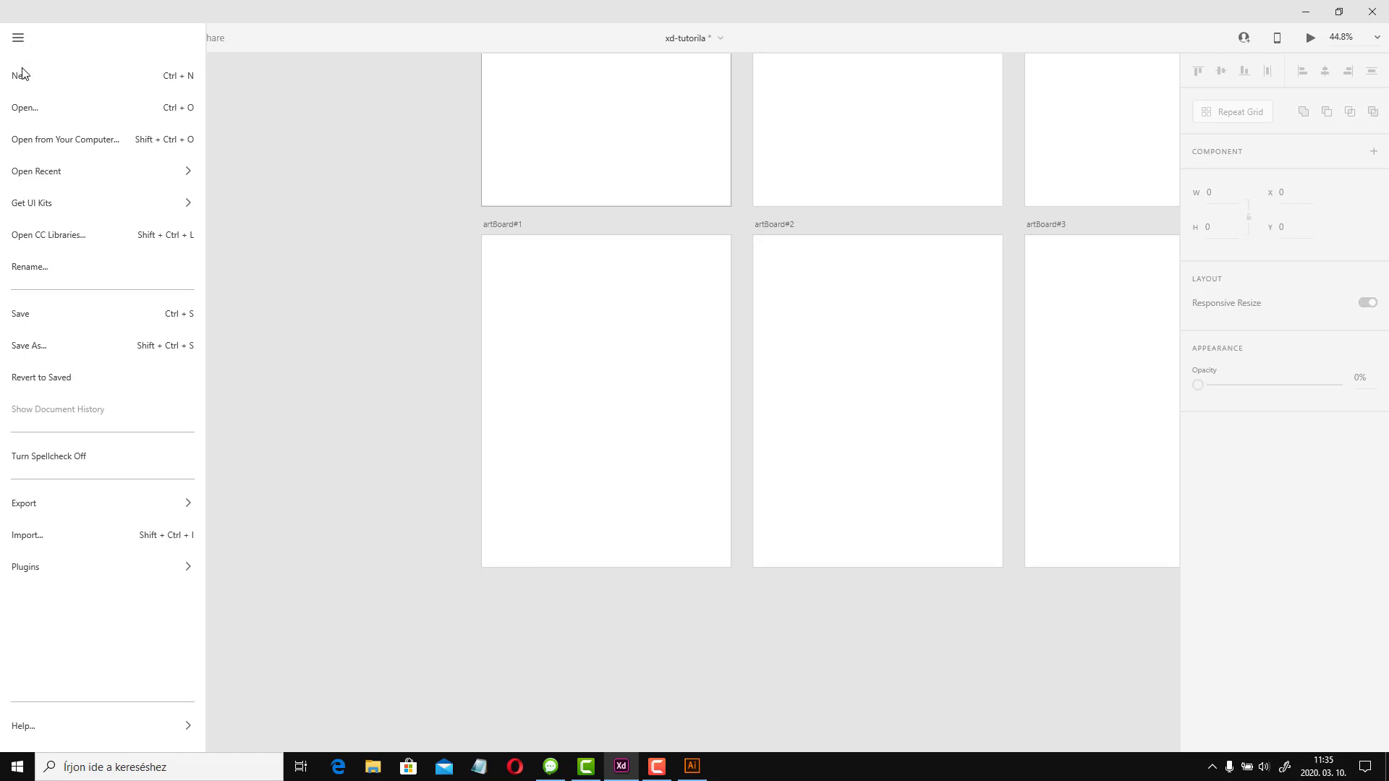
{"action": "left_click", "coordinate": [58, 536]}
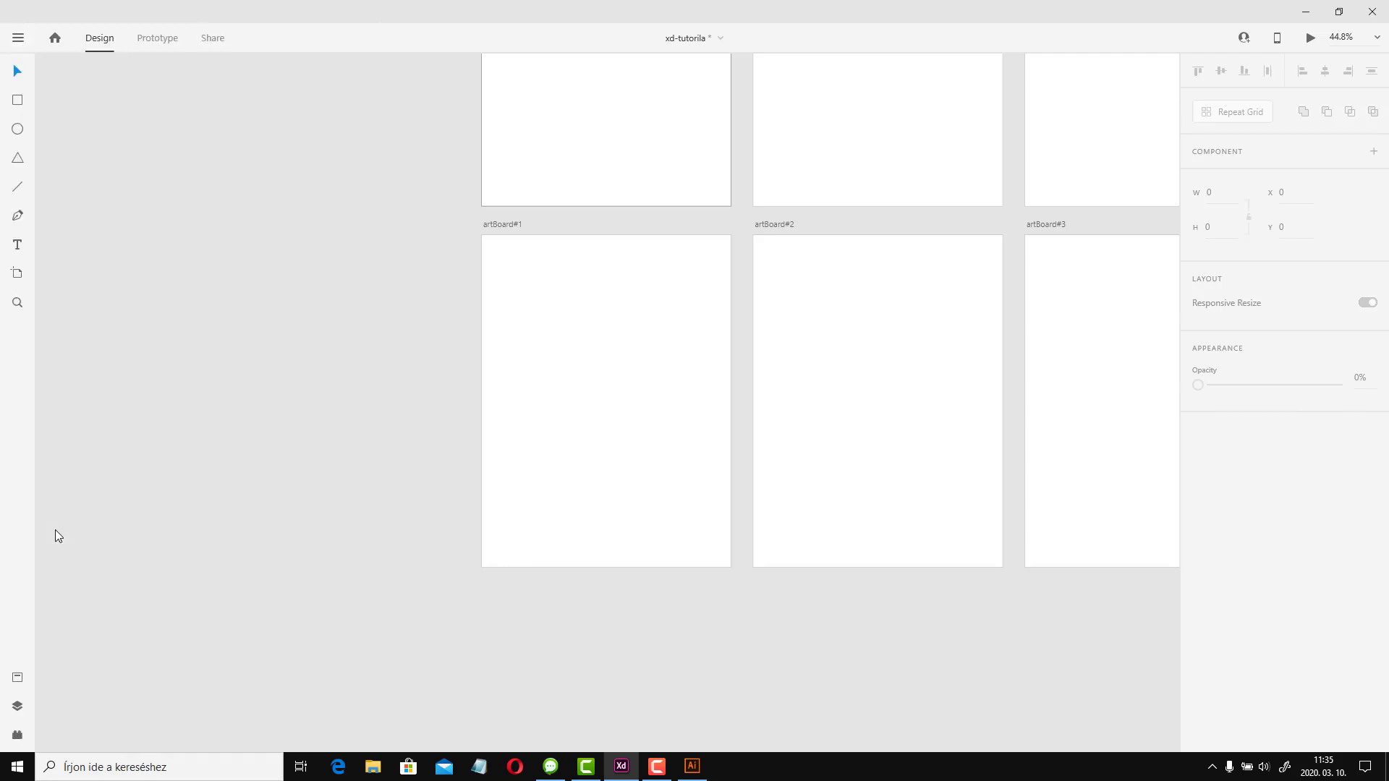
{"action": "double_click", "coordinate": [174, 120]}
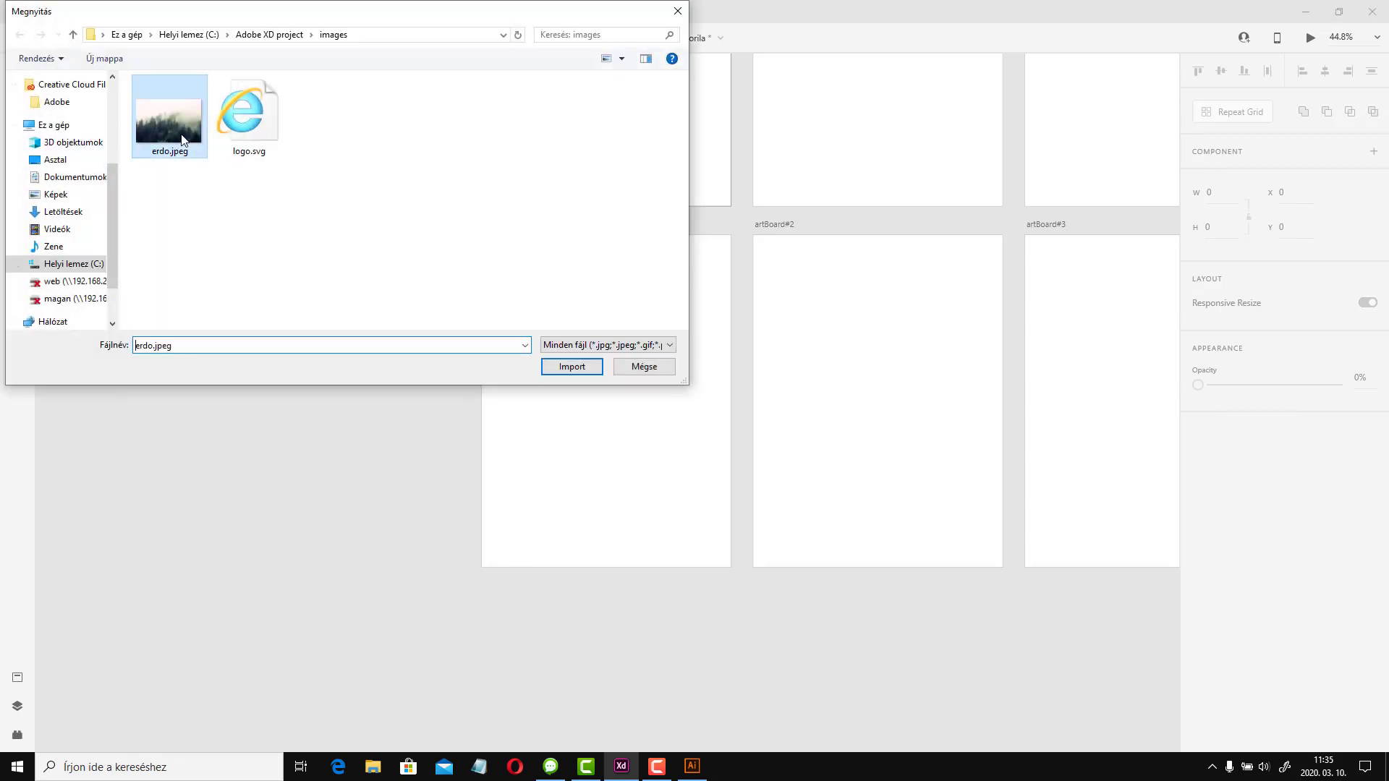
{"action": "left_click_drag", "start_coordinate": [599, 154], "coordinate": [606, 418]}
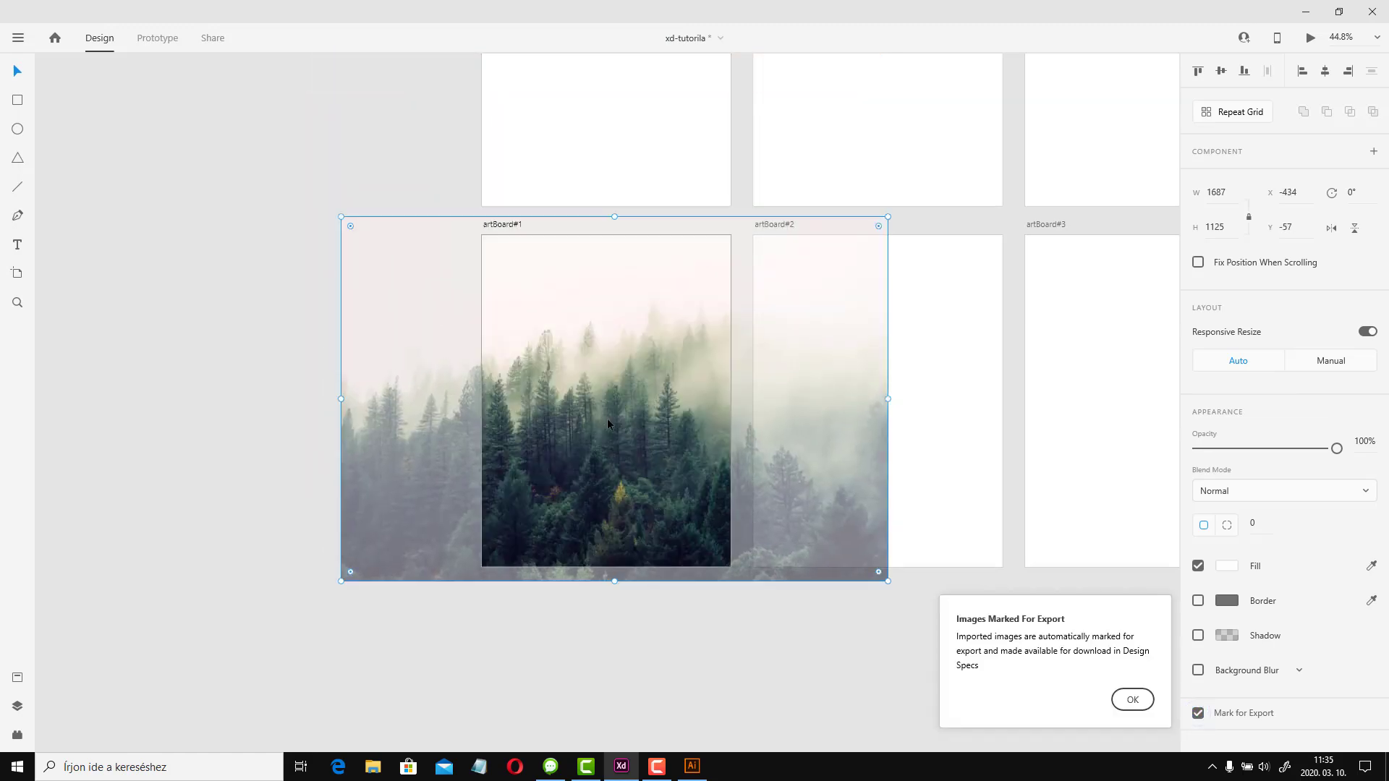
{"action": "left_click", "coordinate": [754, 698]}
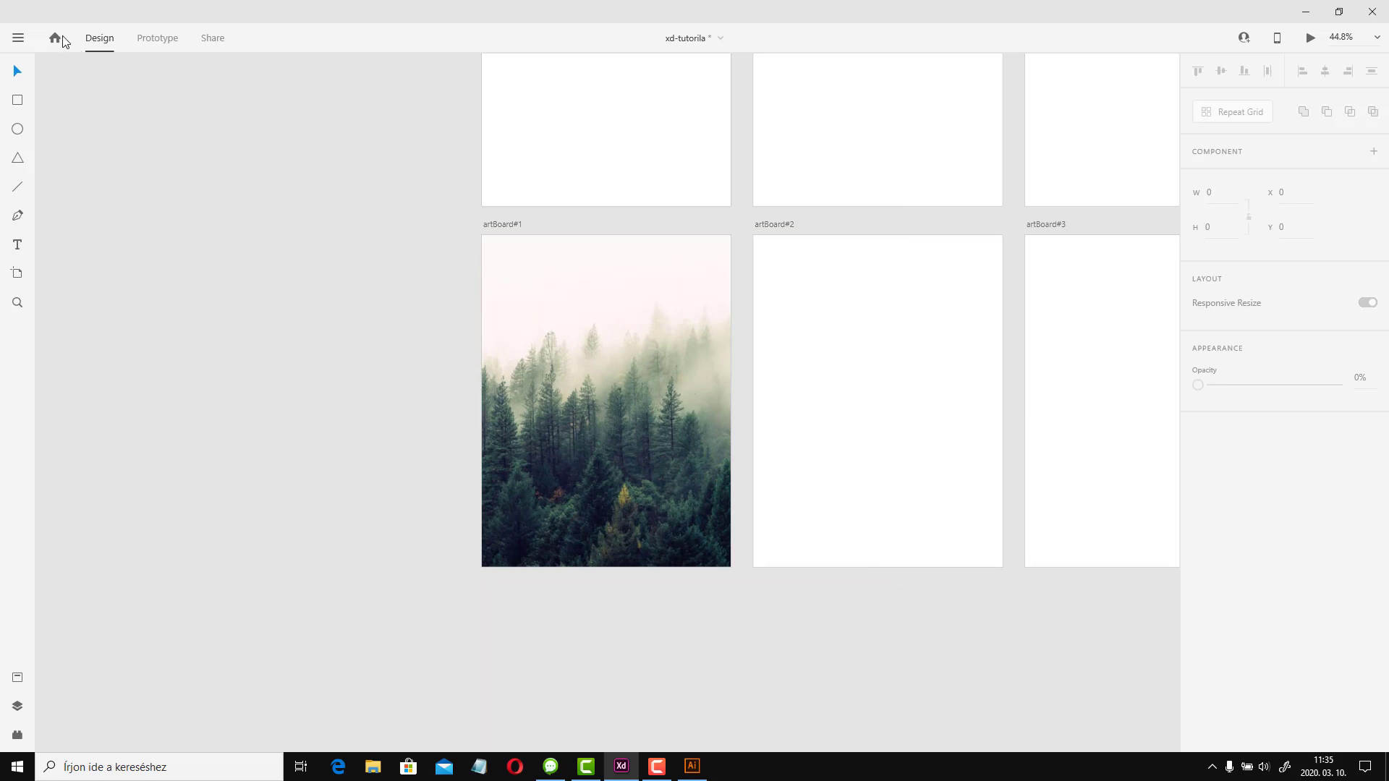
Import logo.svg from the images folder into the document
{"action": "left_click", "coordinate": [18, 40]}
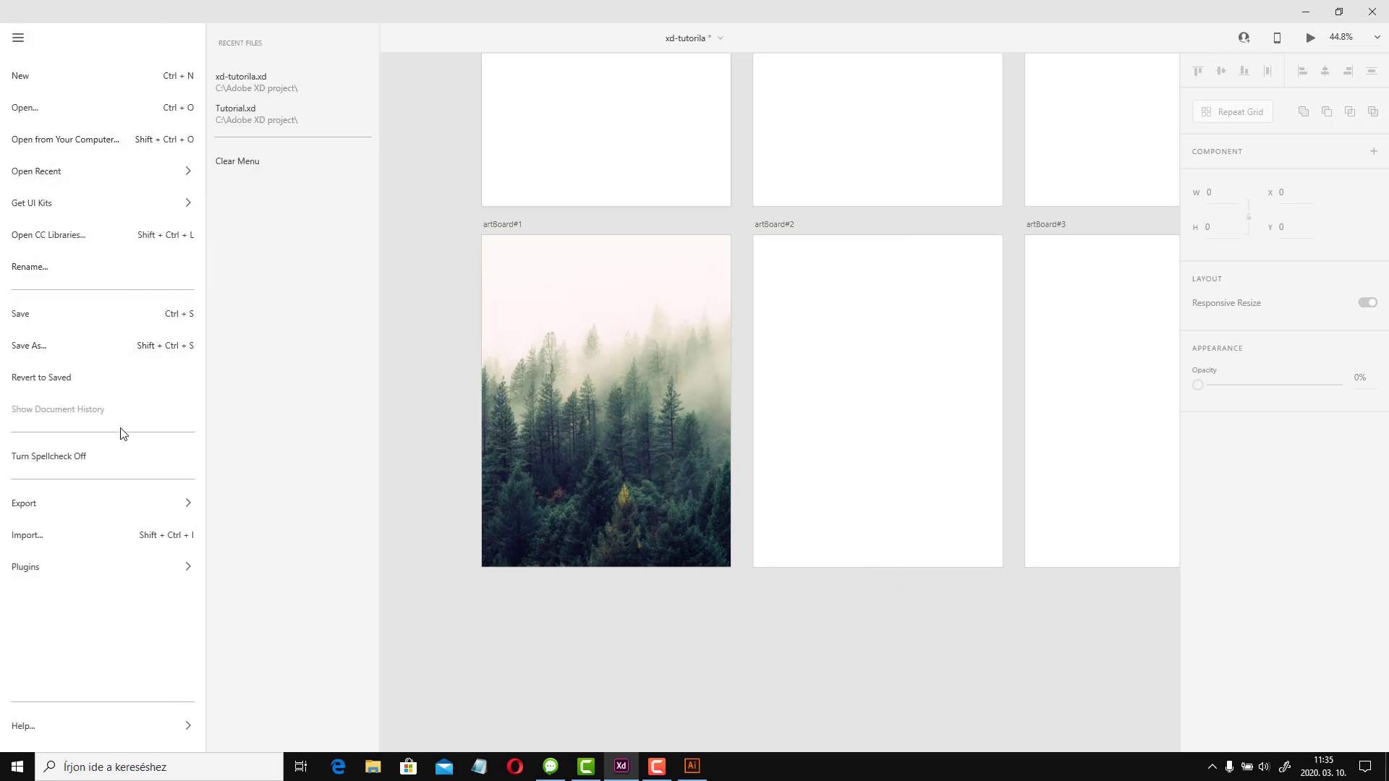
{"action": "left_click", "coordinate": [90, 535]}
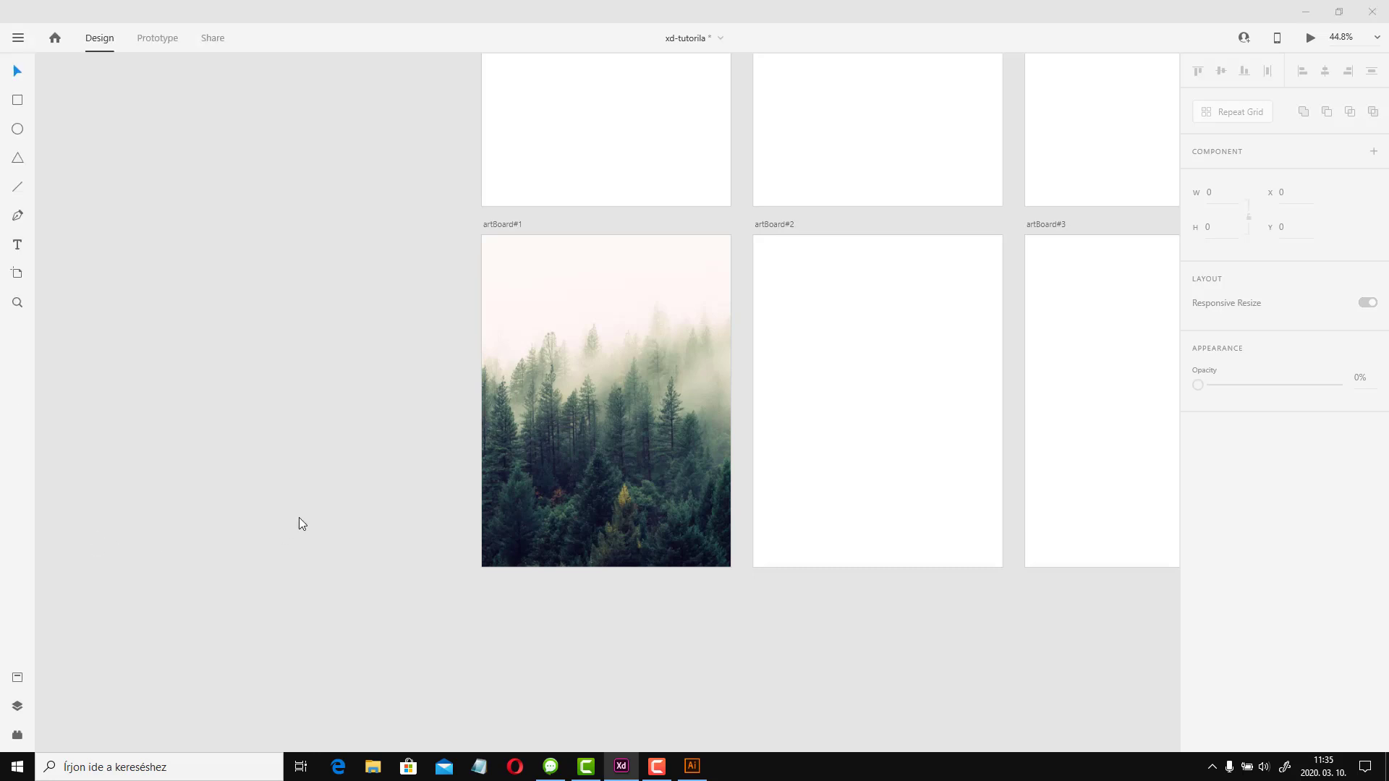
{"action": "double_click", "coordinate": [221, 110]}
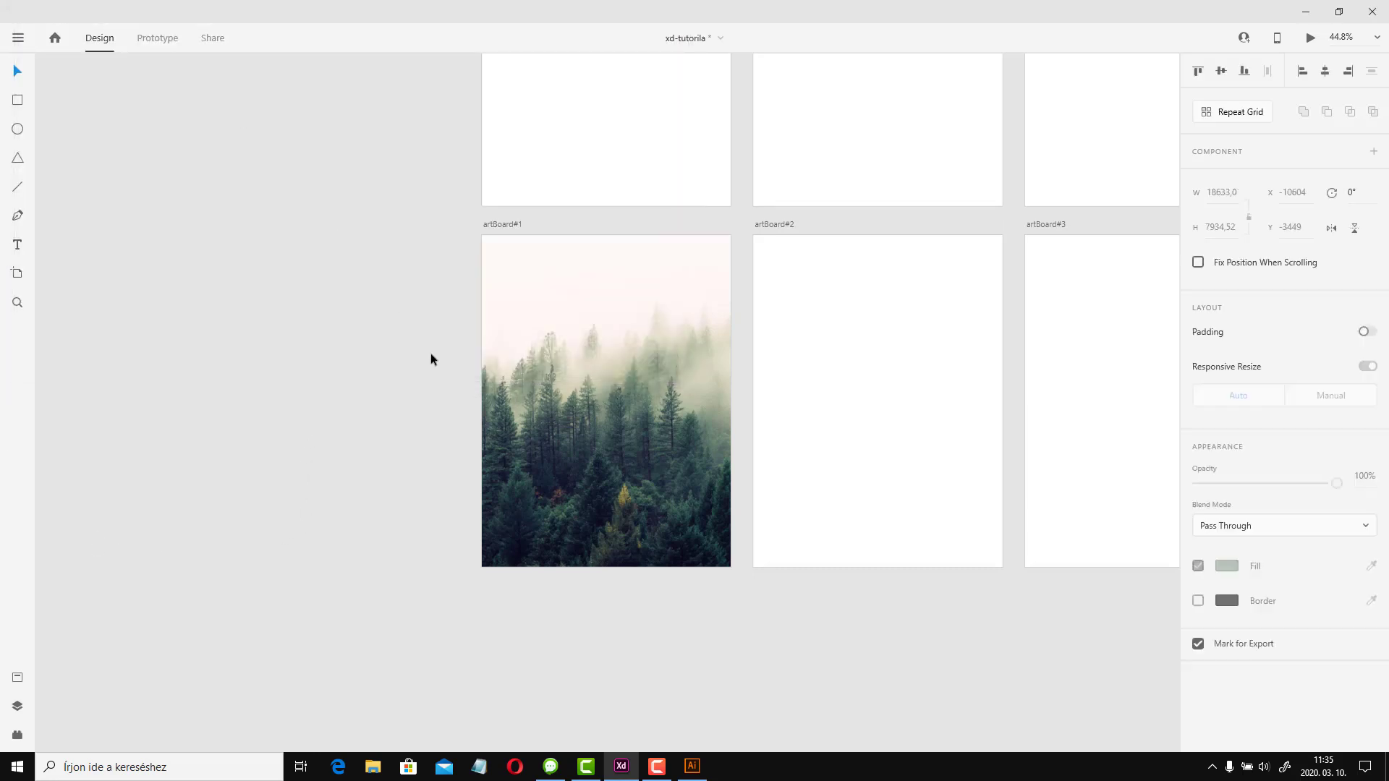
Scale the logo down to about 260 by 111 and place it in artBoard#1's lower-left corner, at about X 68, Y 872
{"action": "scroll", "coordinate": [545, 393], "scroll_direction": "down", "scroll_amount": 10}
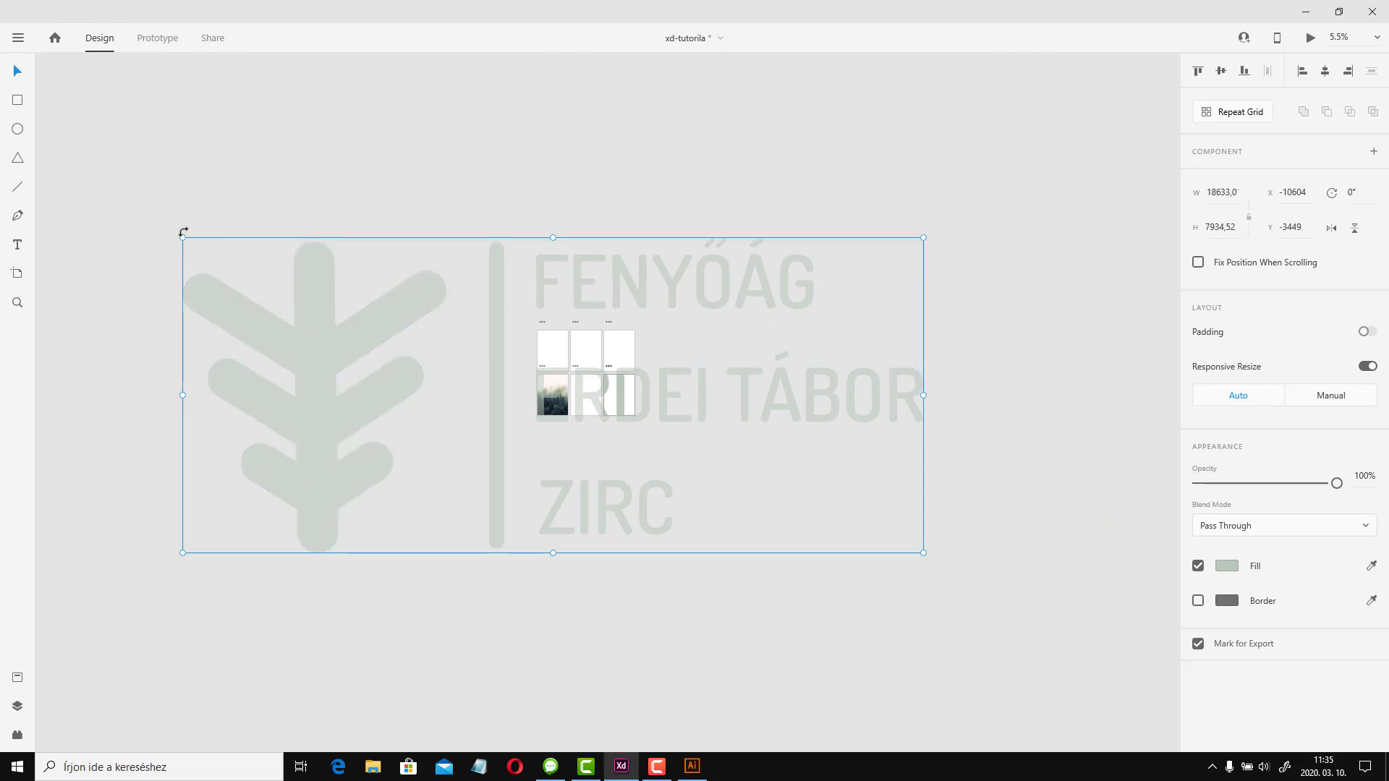
{"action": "left_click_drag", "start_coordinate": [184, 239], "coordinate": [748, 520]}
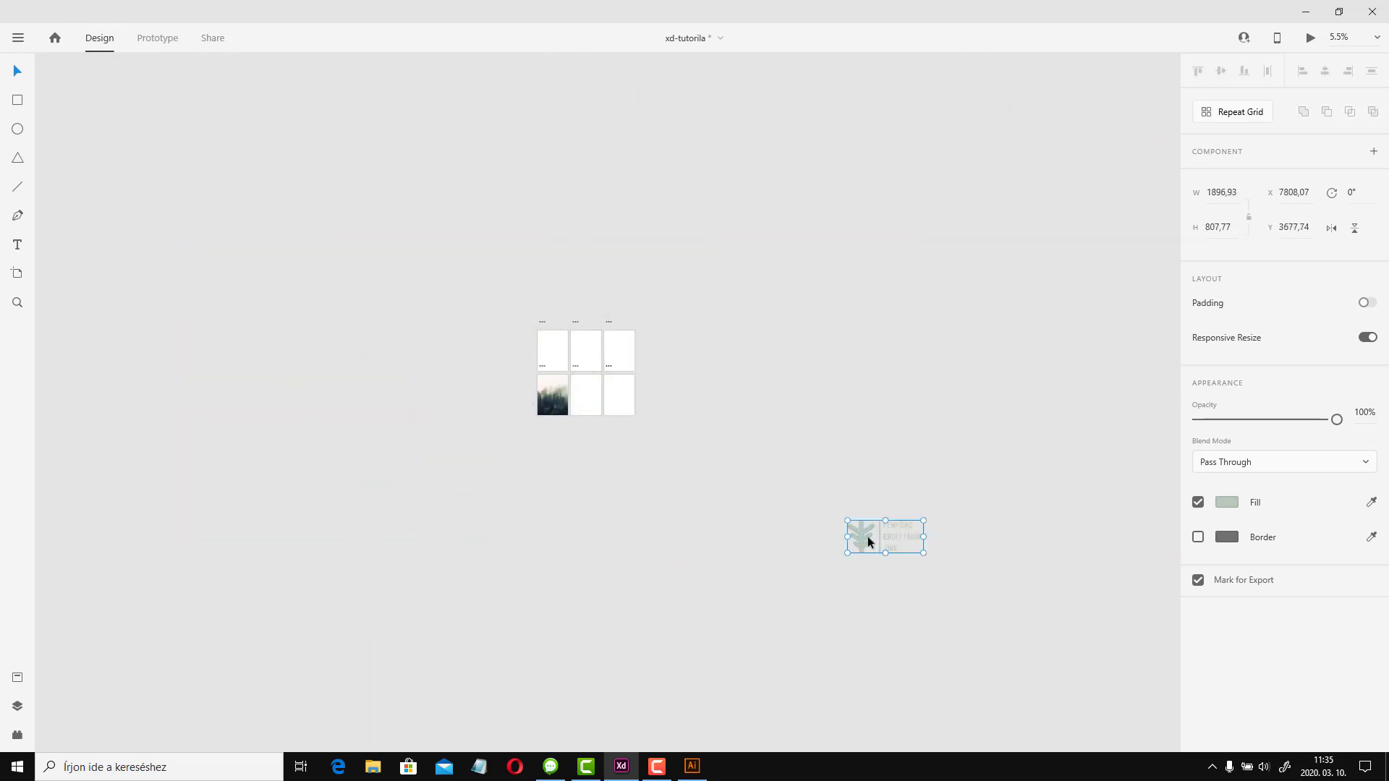
{"action": "left_click_drag", "start_coordinate": [865, 536], "coordinate": [557, 403]}
{"action": "scroll", "coordinate": [557, 403], "scroll_direction": "up", "scroll_amount": 5}
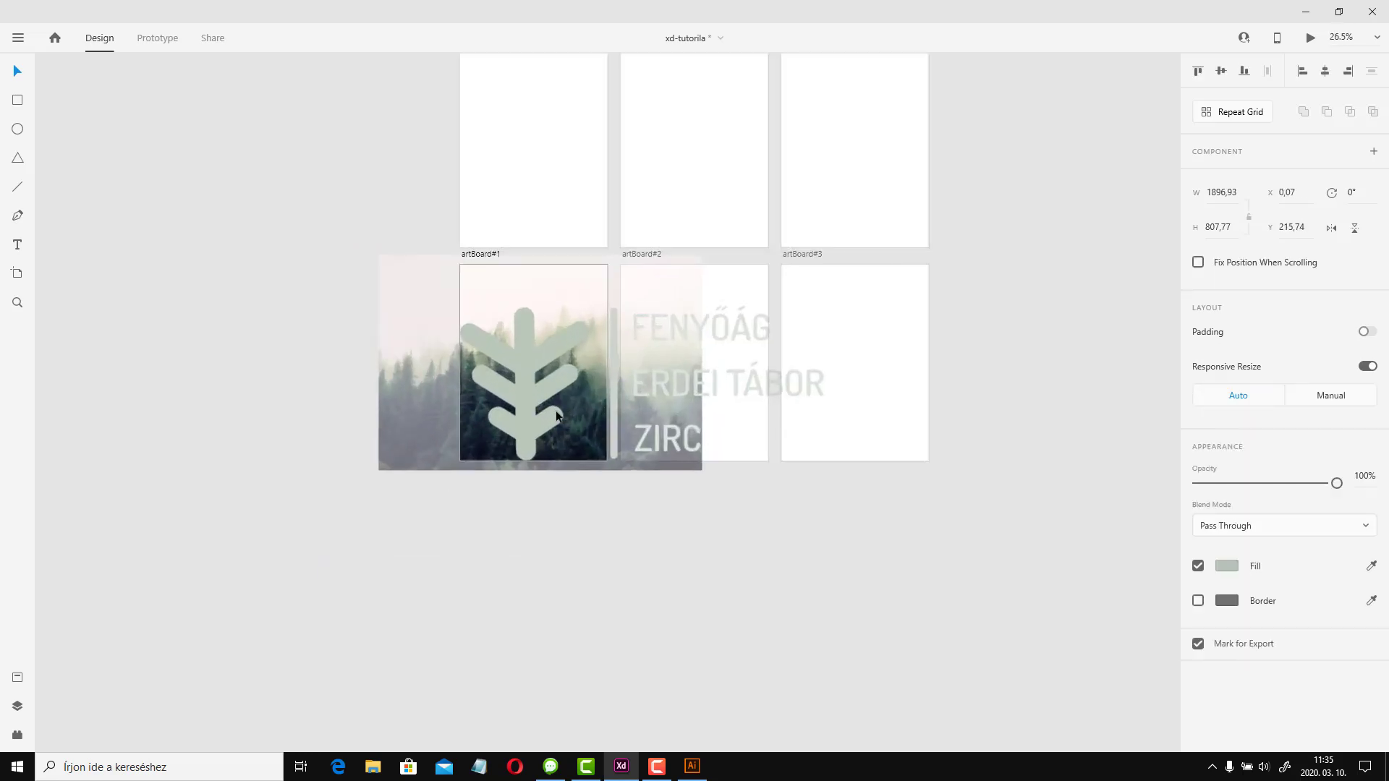
{"action": "left_click_drag", "start_coordinate": [463, 307], "coordinate": [481, 444]}
{"action": "left_click", "coordinate": [523, 531]}
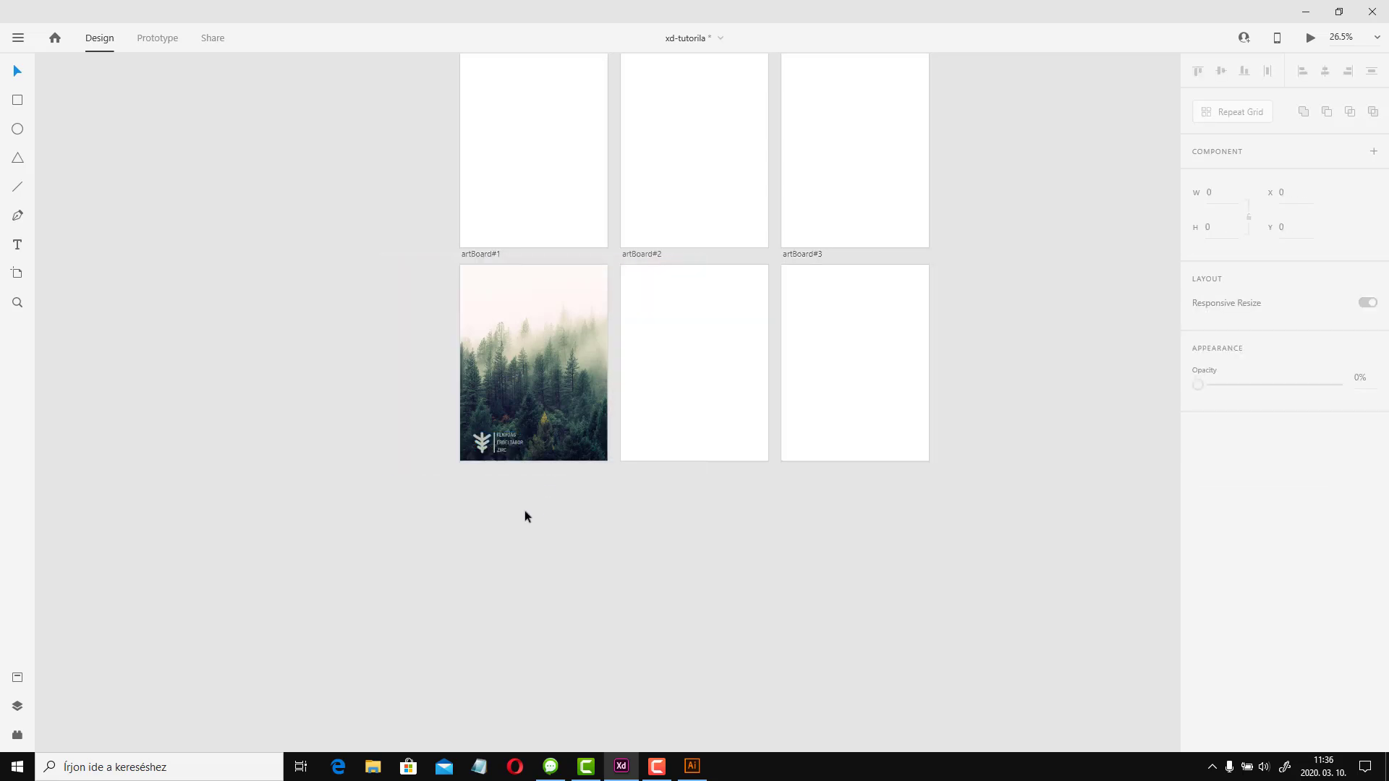
Select the tree symbol inside the logo group to inspect it as a separate element
{"action": "scroll", "coordinate": [507, 495], "scroll_direction": "up", "scroll_amount": 3}
{"action": "scroll", "coordinate": [484, 469], "scroll_direction": "up", "scroll_amount": 3}
{"action": "left_click", "coordinate": [423, 355]}
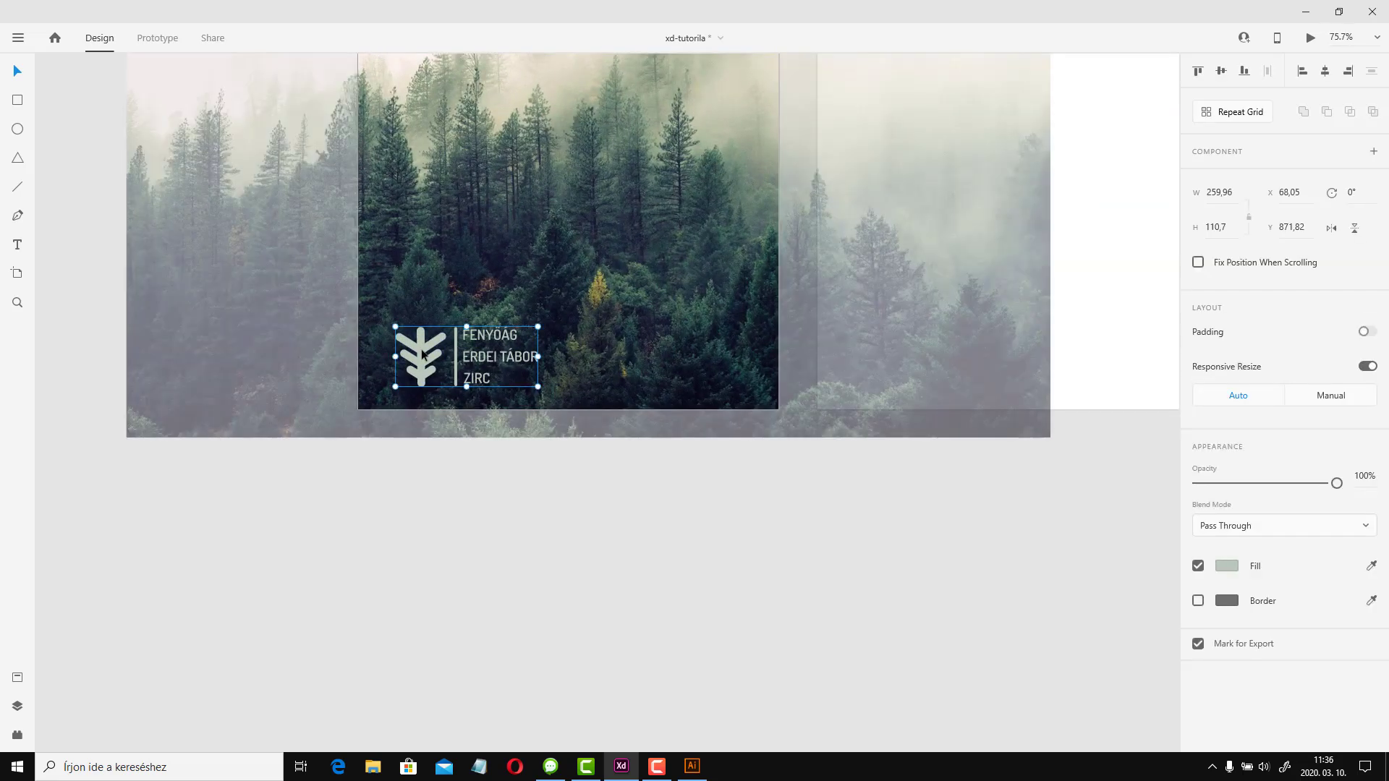
{"action": "left_click", "coordinate": [437, 350]}
{"action": "left_click", "coordinate": [423, 362]}
{"action": "double_click", "coordinate": [423, 361]}
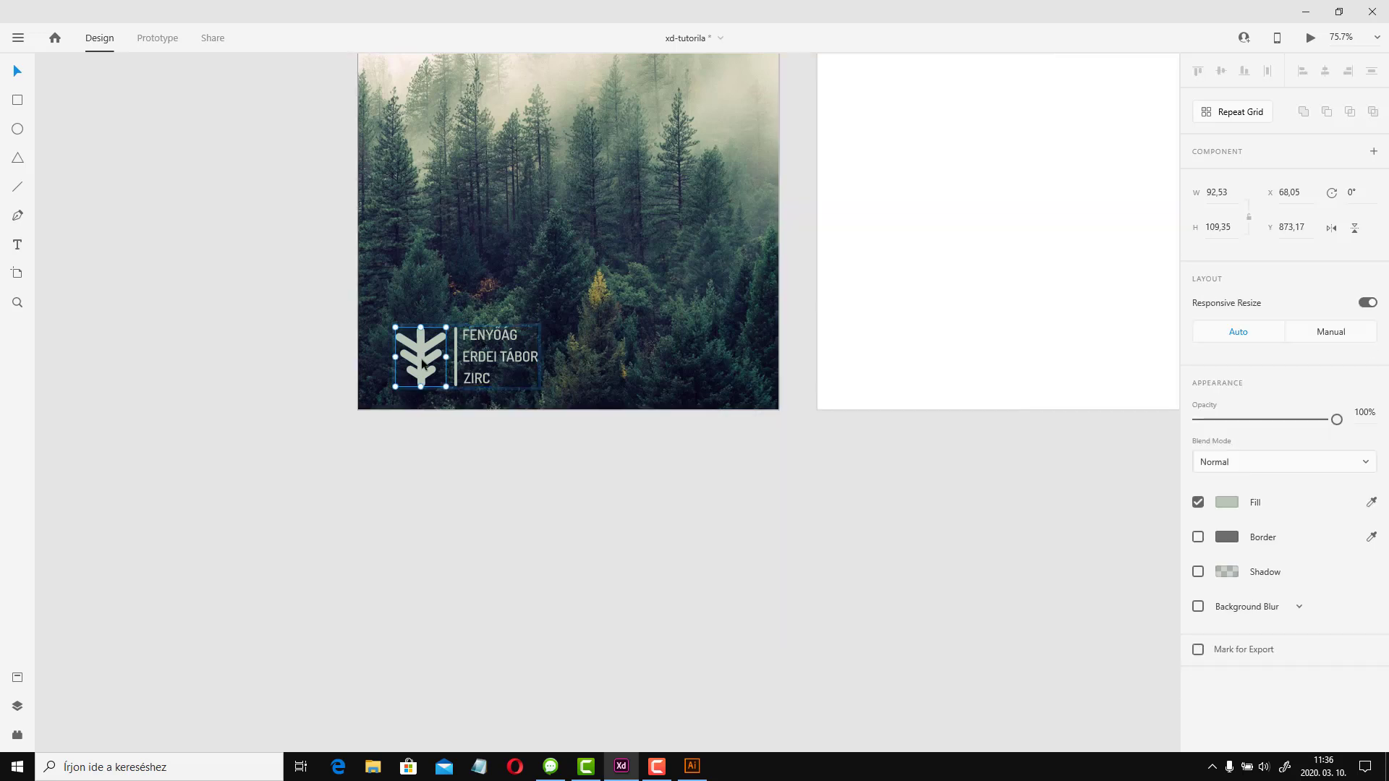
Change the fill of the letter D in the logo's word ERDEI to white, #FFFFFF
{"action": "left_click", "coordinate": [472, 358]}
{"action": "scroll", "coordinate": [506, 398], "scroll_direction": "up", "scroll_amount": 5}
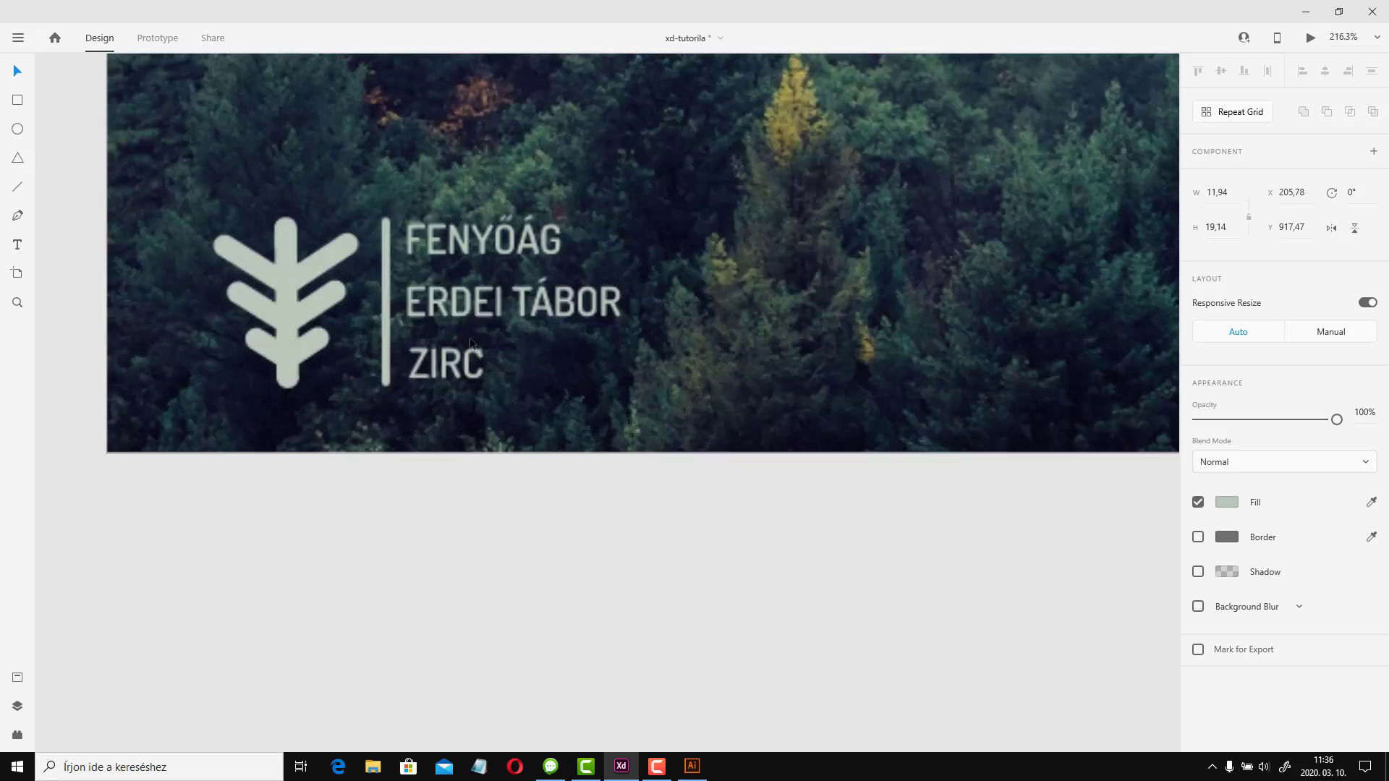
{"action": "left_click", "coordinate": [469, 304]}
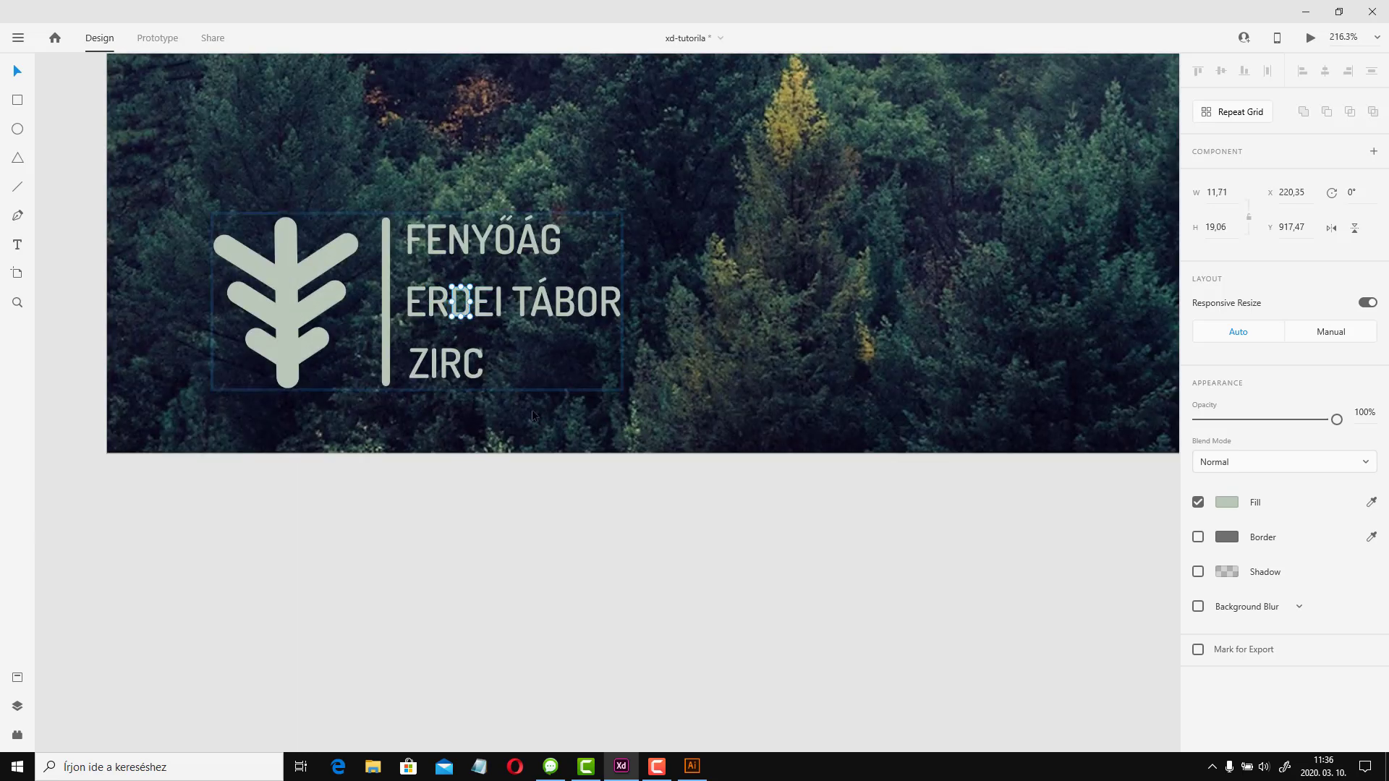
{"action": "left_click", "coordinate": [1228, 503]}
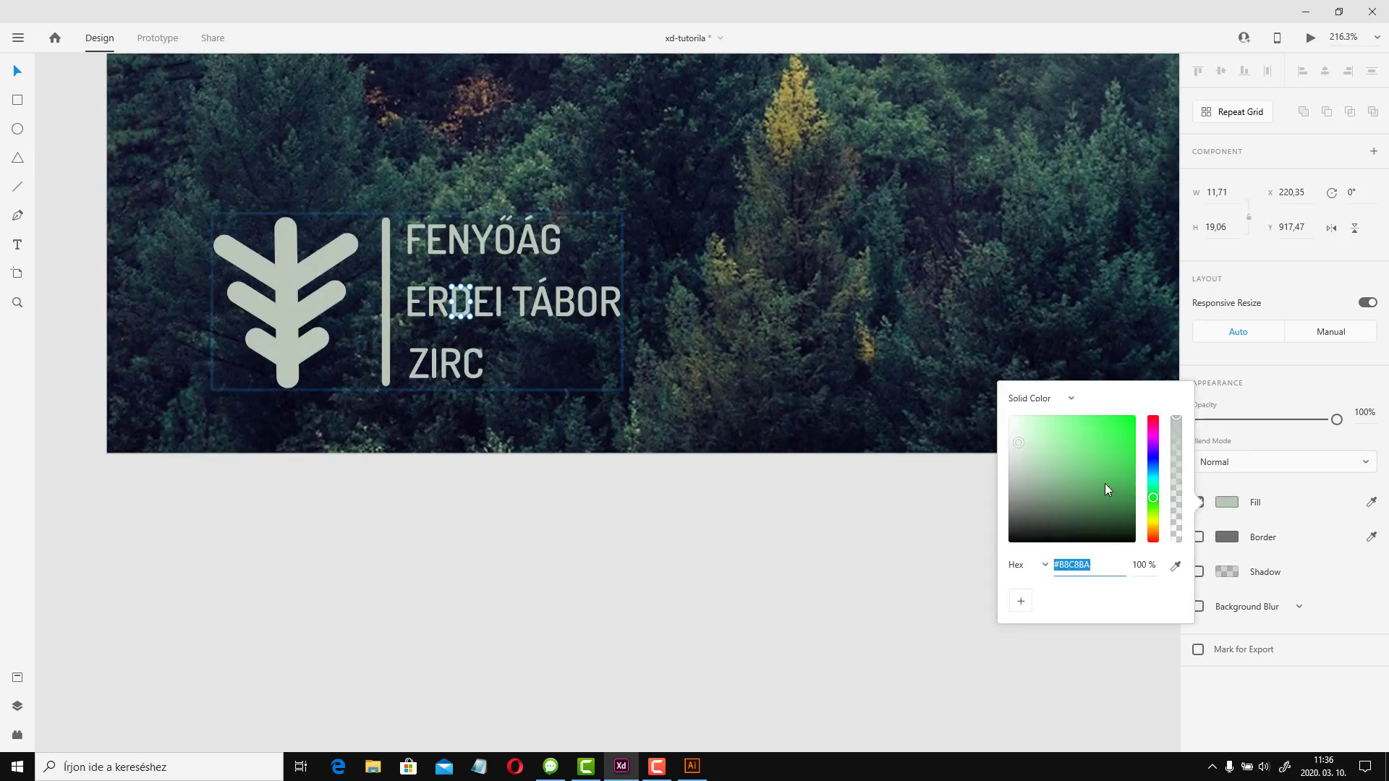
{"action": "left_click_drag", "start_coordinate": [1031, 480], "coordinate": [987, 412]}
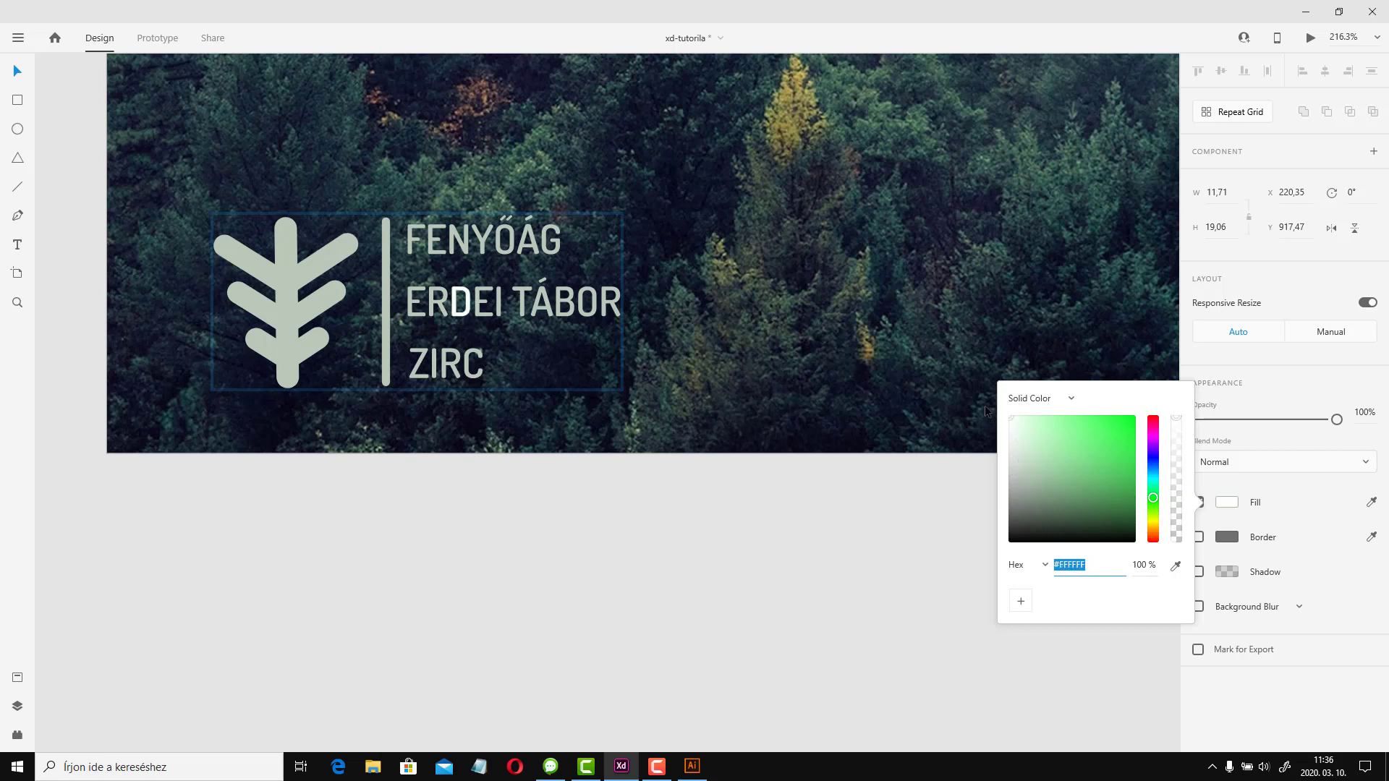
{"action": "left_click", "coordinate": [787, 622]}
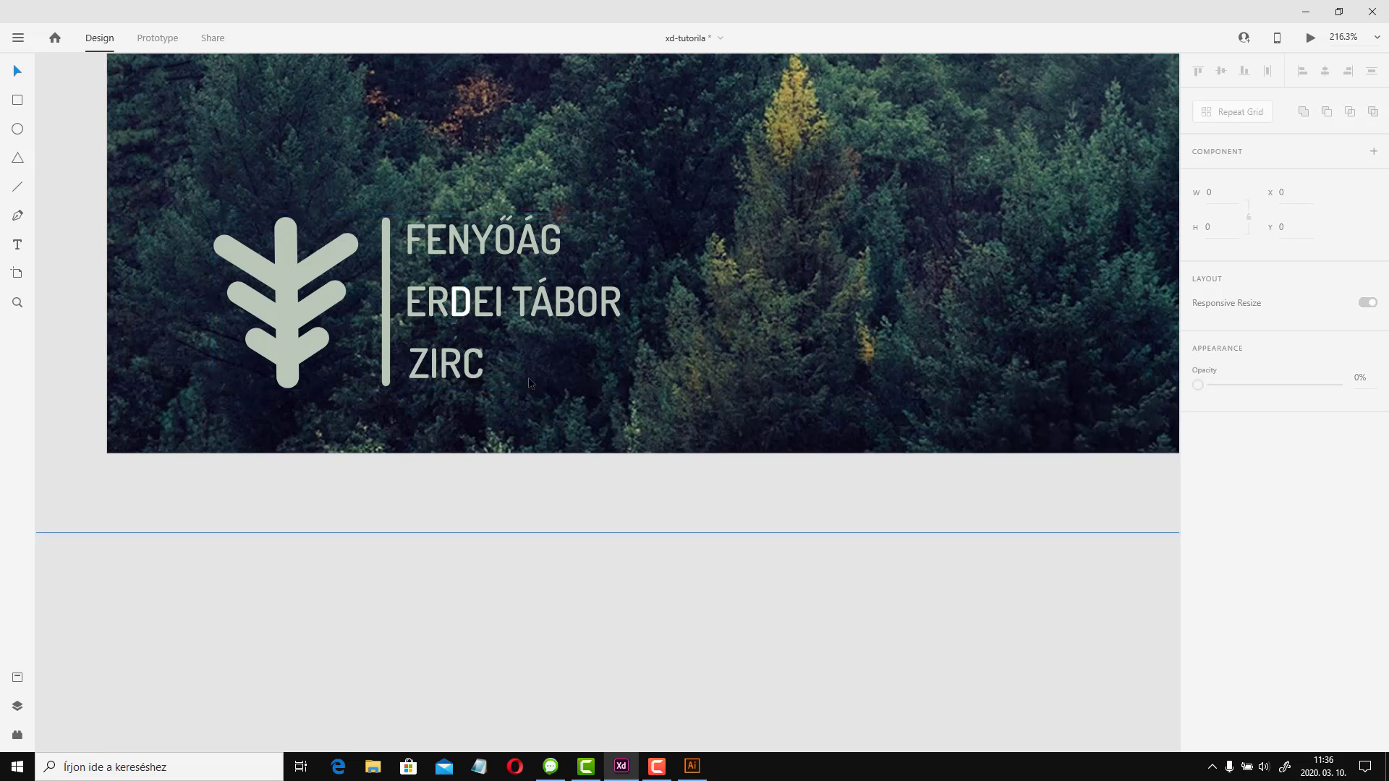
Select the entire logo group and change the fill of all its parts to white, #FFFFFF
{"action": "left_click", "coordinate": [287, 261]}
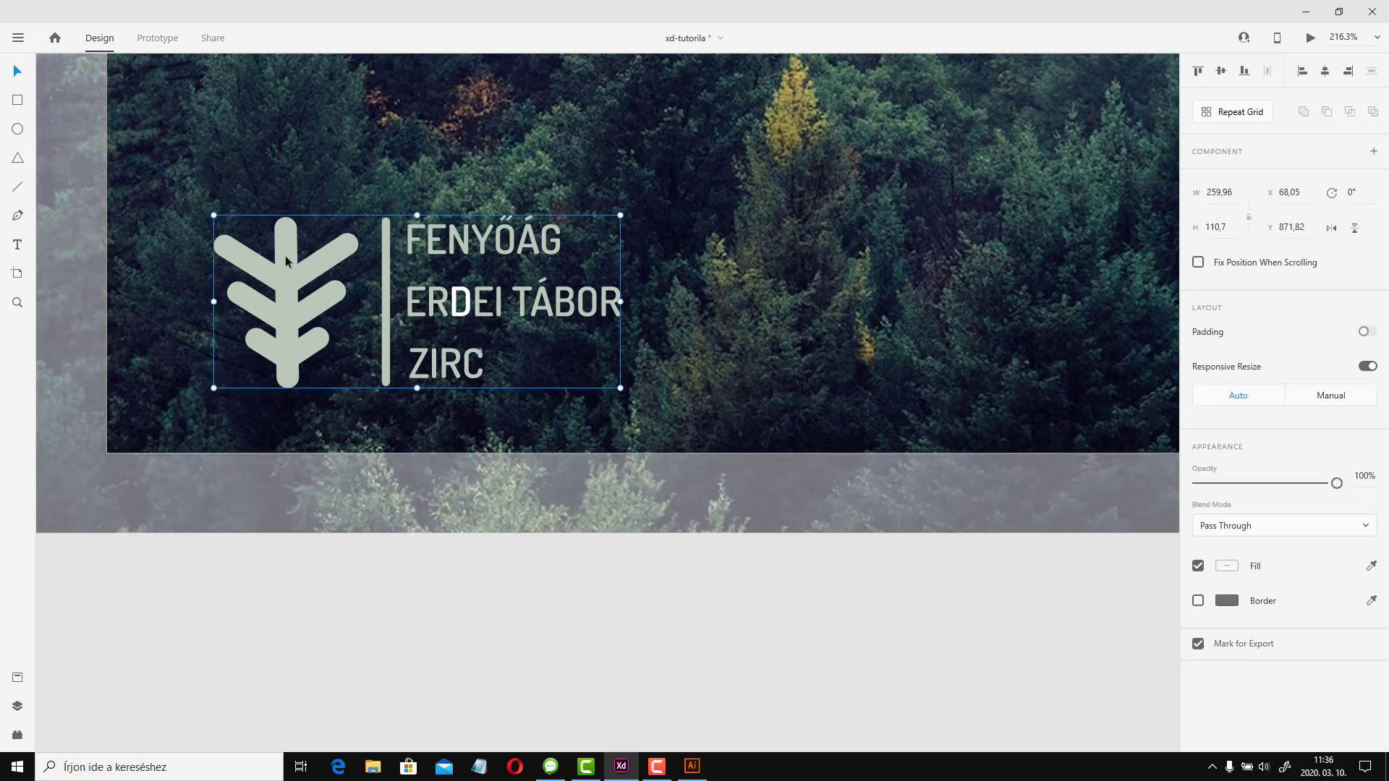
{"action": "double_click", "coordinate": [287, 261]}
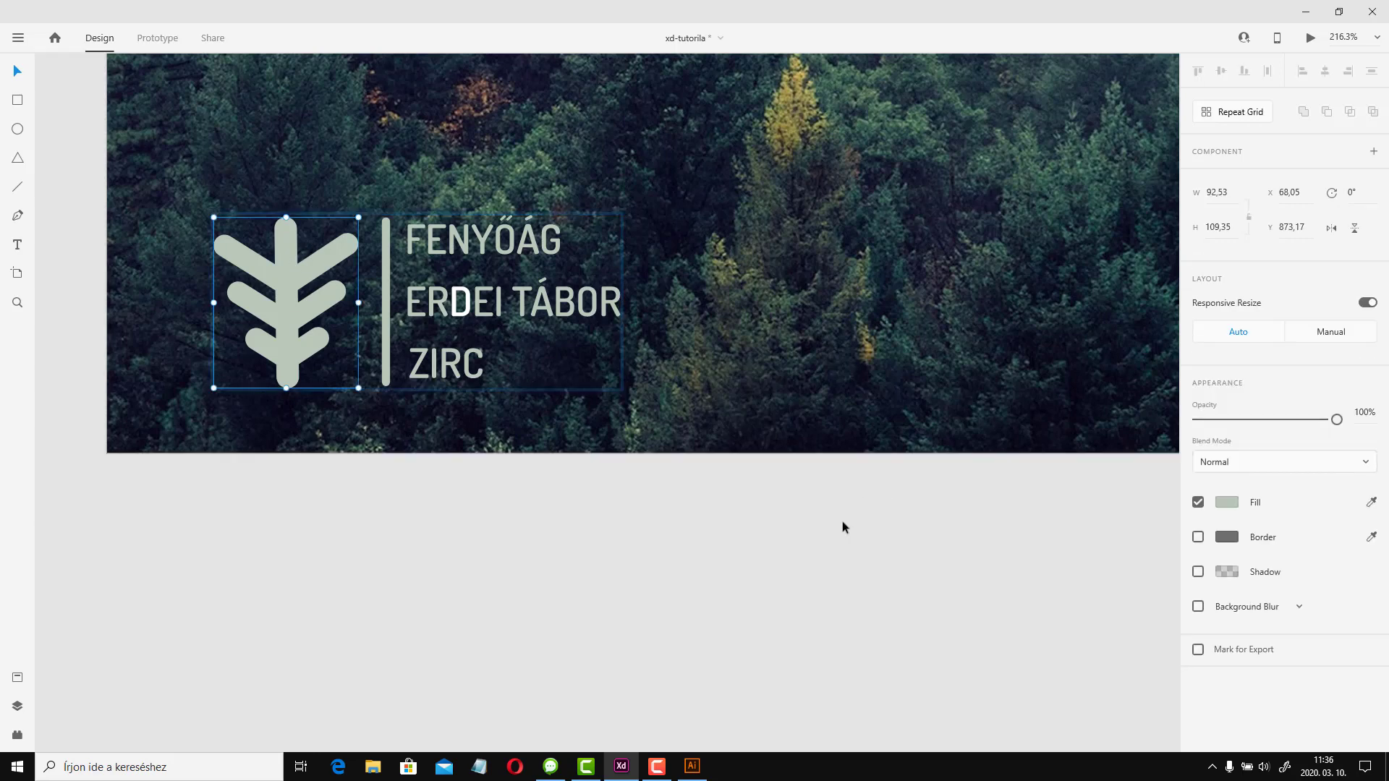
{"action": "left_click", "coordinate": [631, 415]}
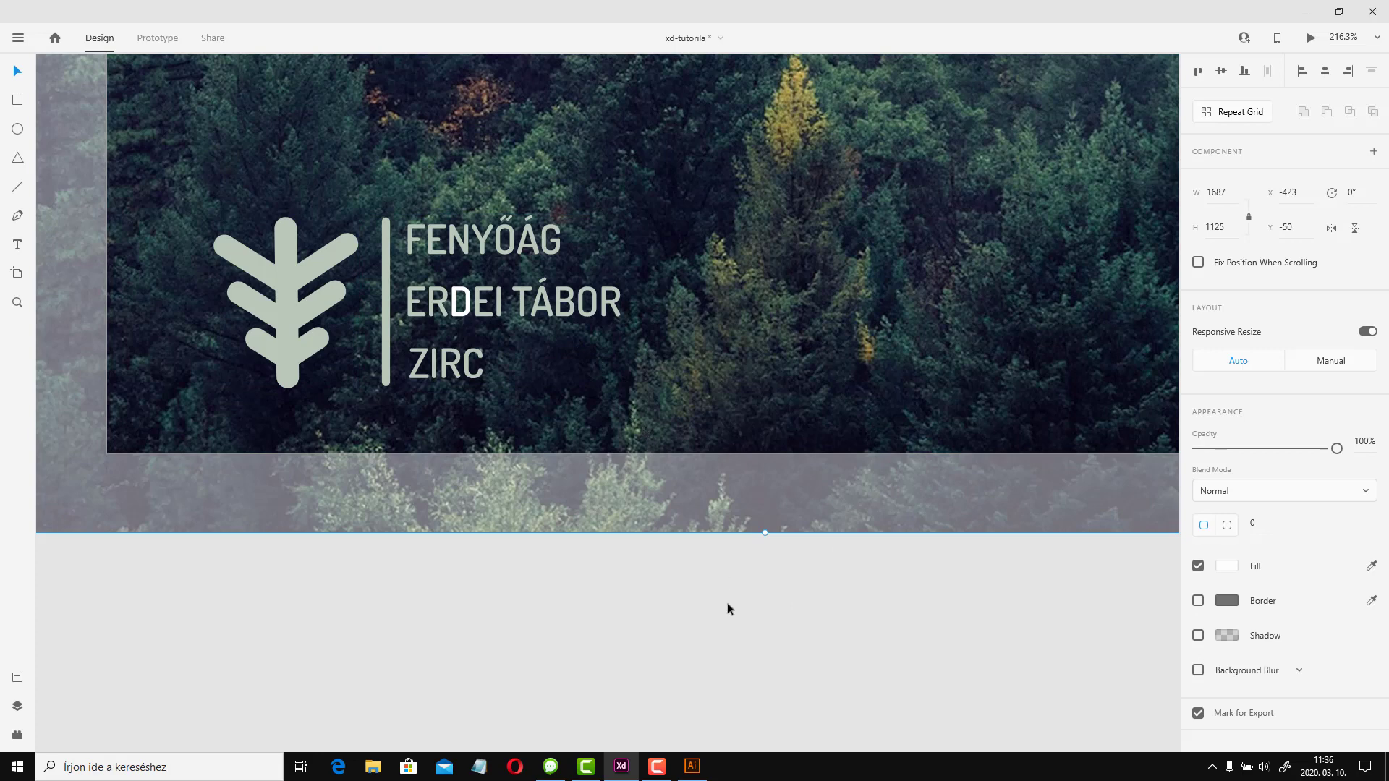
{"action": "left_click_drag", "start_coordinate": [757, 648], "coordinate": [133, 161]}
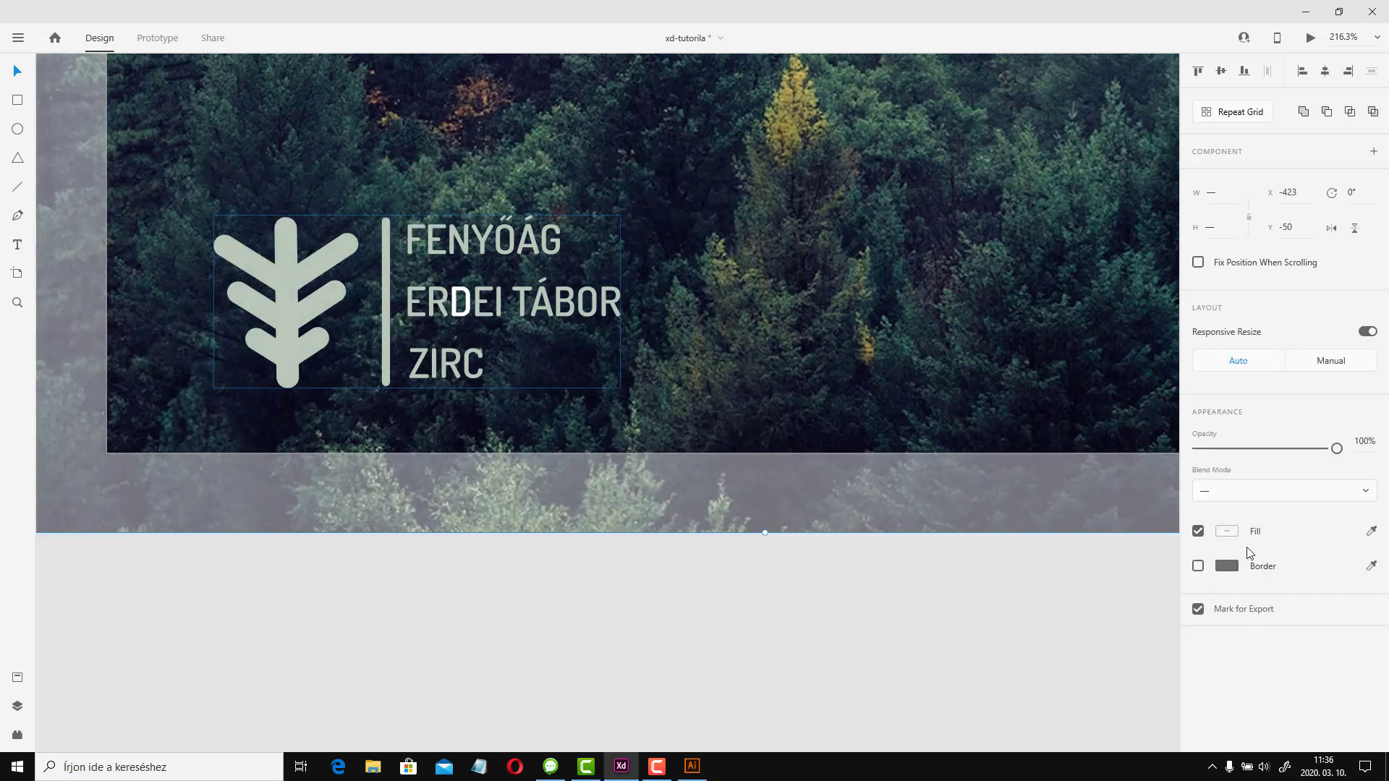
{"action": "left_click", "coordinate": [1227, 530]}
{"action": "left_click", "coordinate": [880, 498]}
{"action": "key", "text": "ctrl+g"}
{"action": "left_click", "coordinate": [1233, 567]}
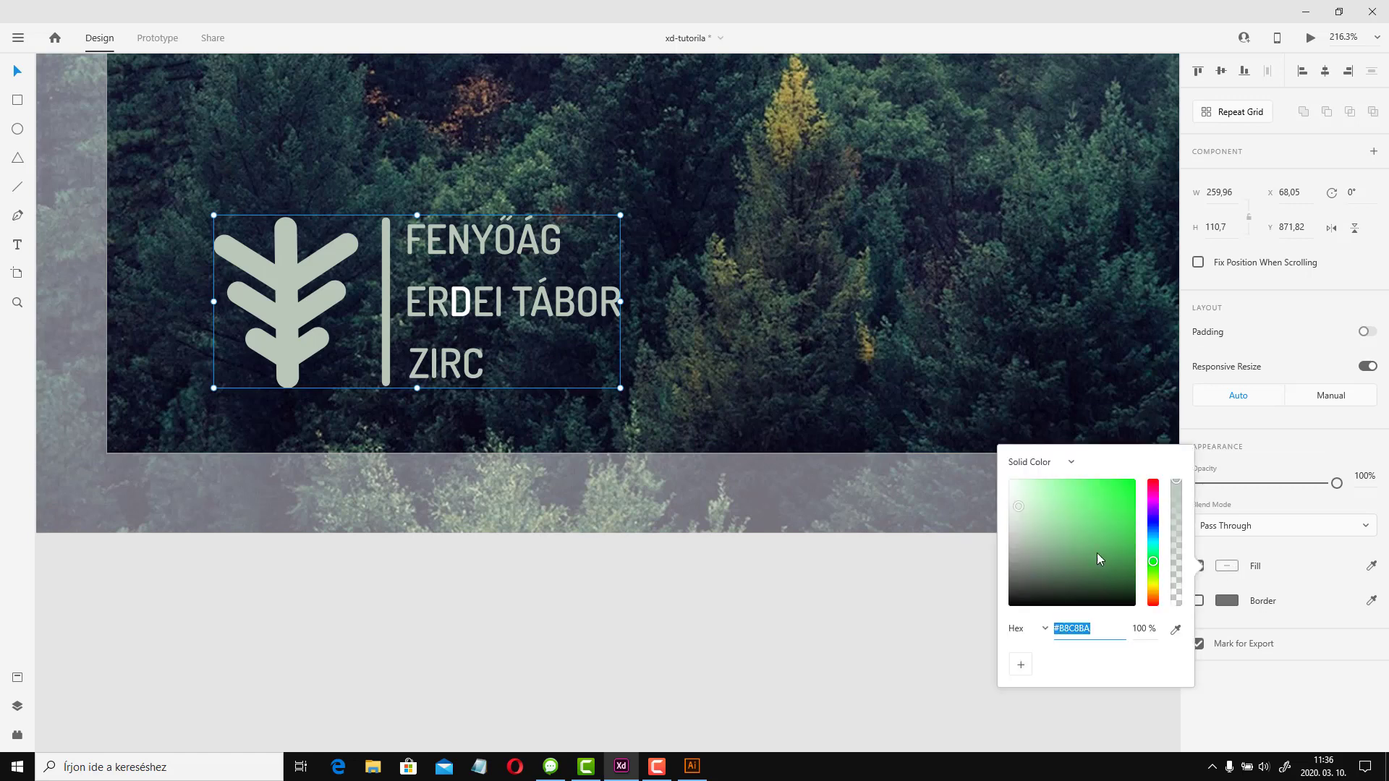
{"action": "type", "text": "ffffff"}
{"action": "key", "text": "Return"}
{"action": "left_click", "coordinate": [726, 618]}
{"action": "scroll", "coordinate": [675, 583], "scroll_direction": "down", "scroll_amount": 6}
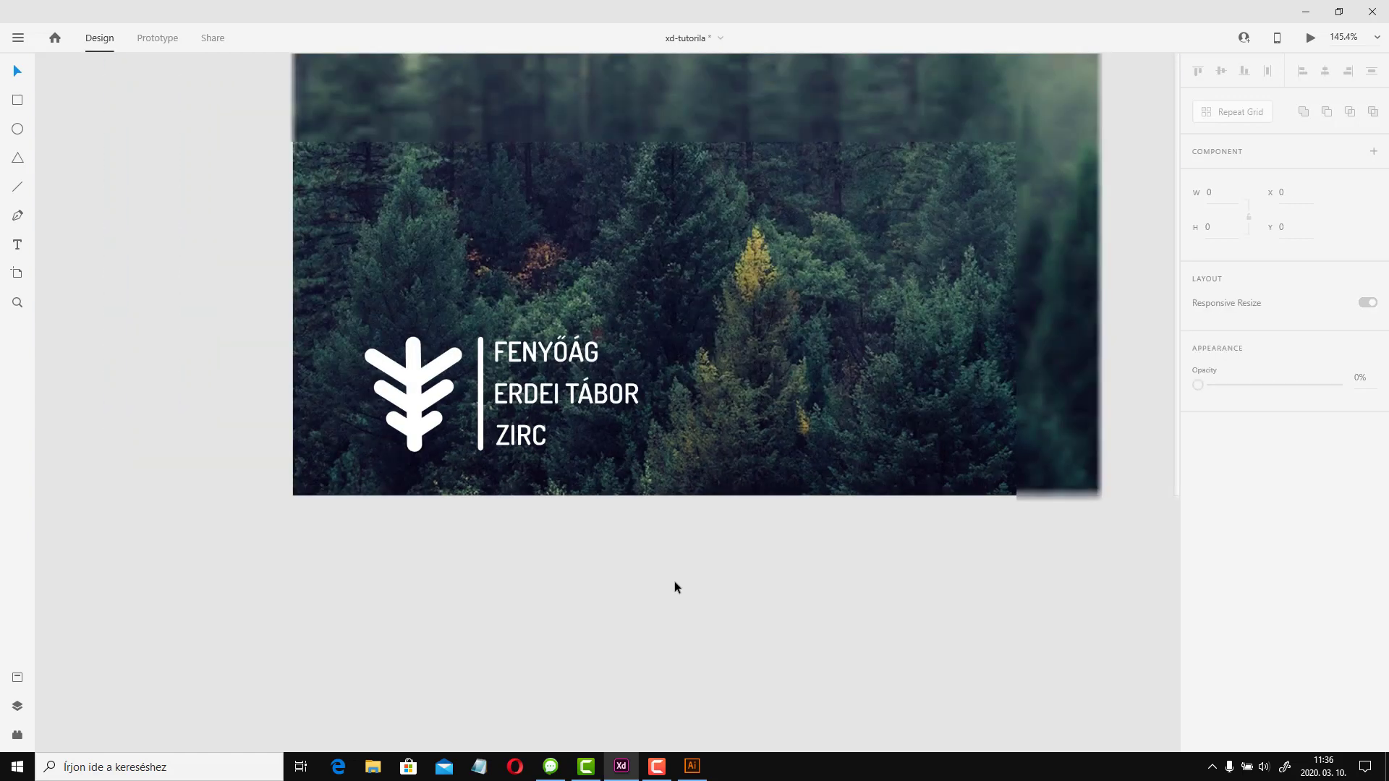
Open the forest background image of artBoard#1 in Photoshop for editing
{"action": "left_click", "coordinate": [783, 301]}
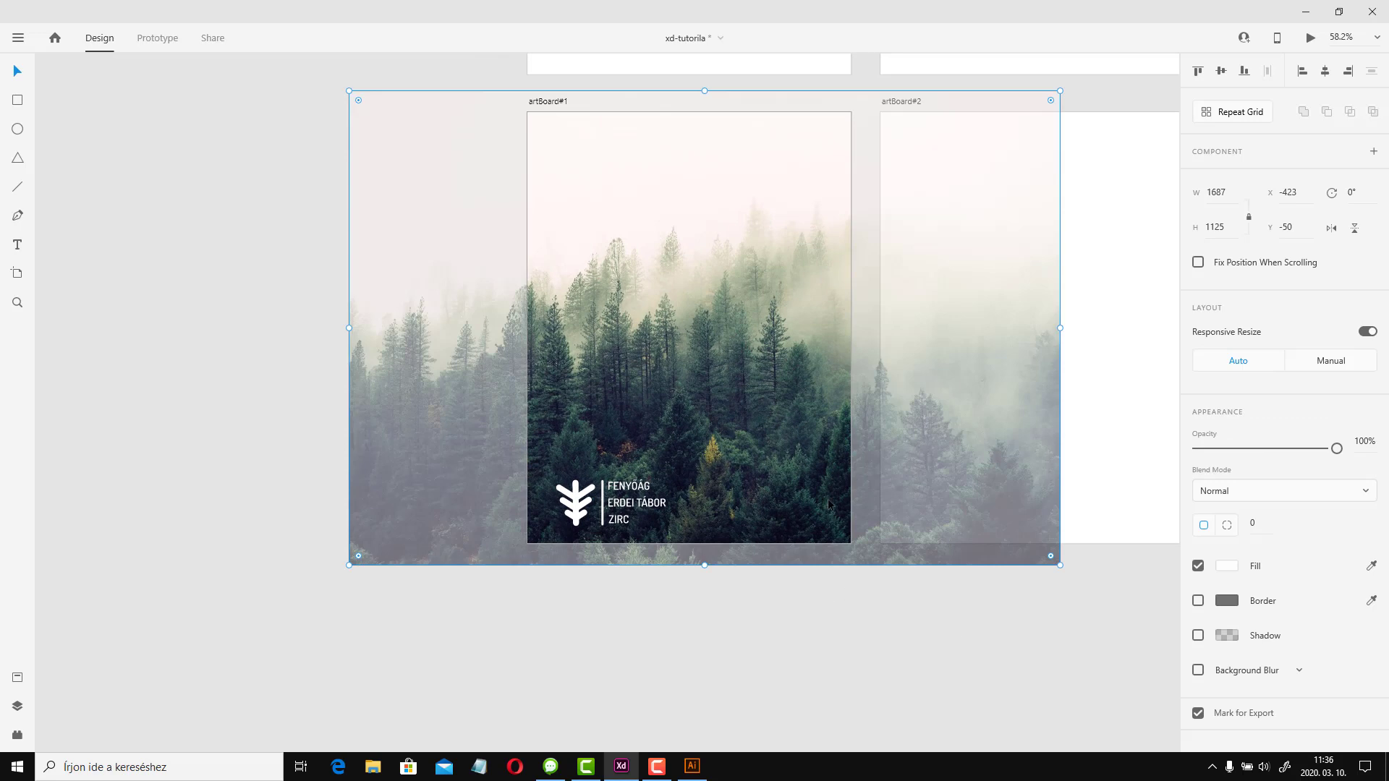
{"action": "right_click", "coordinate": [699, 379]}
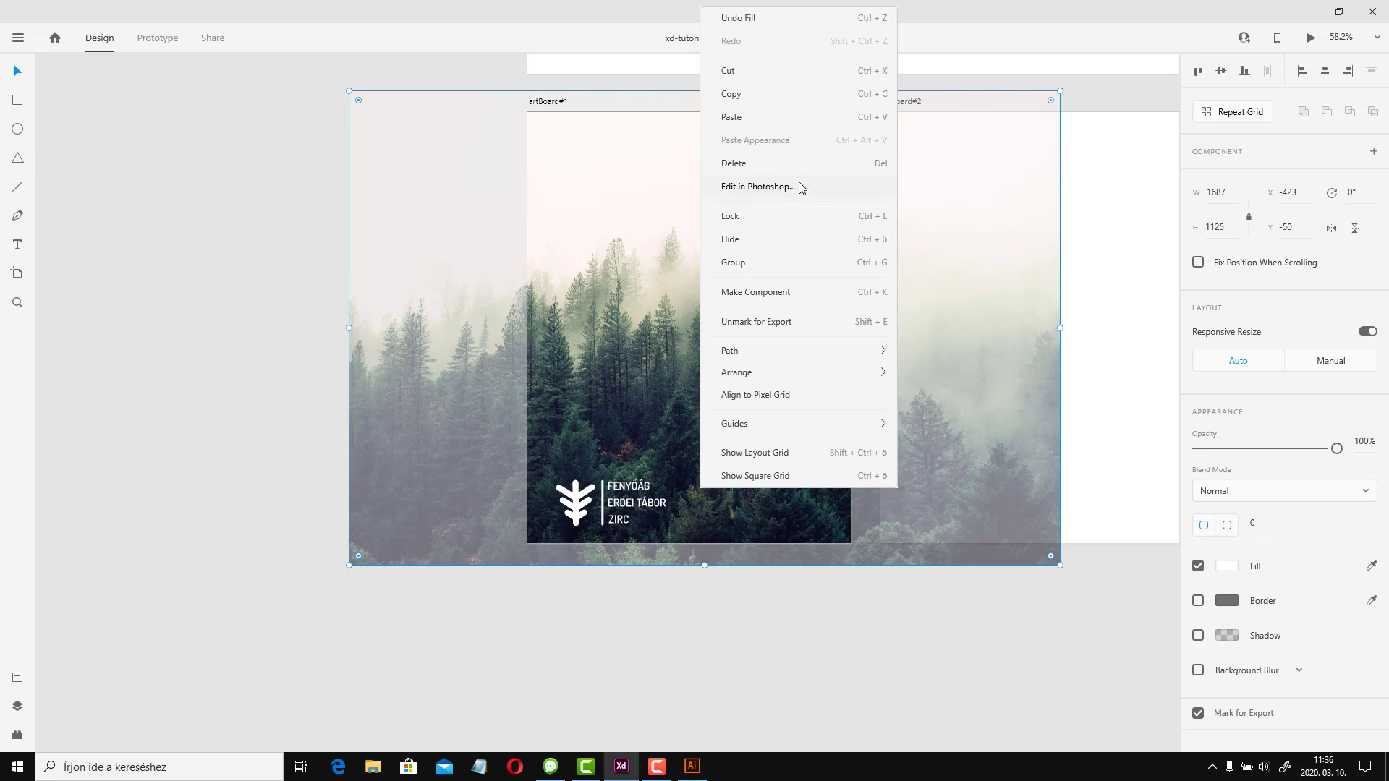
{"action": "left_click", "coordinate": [816, 188]}
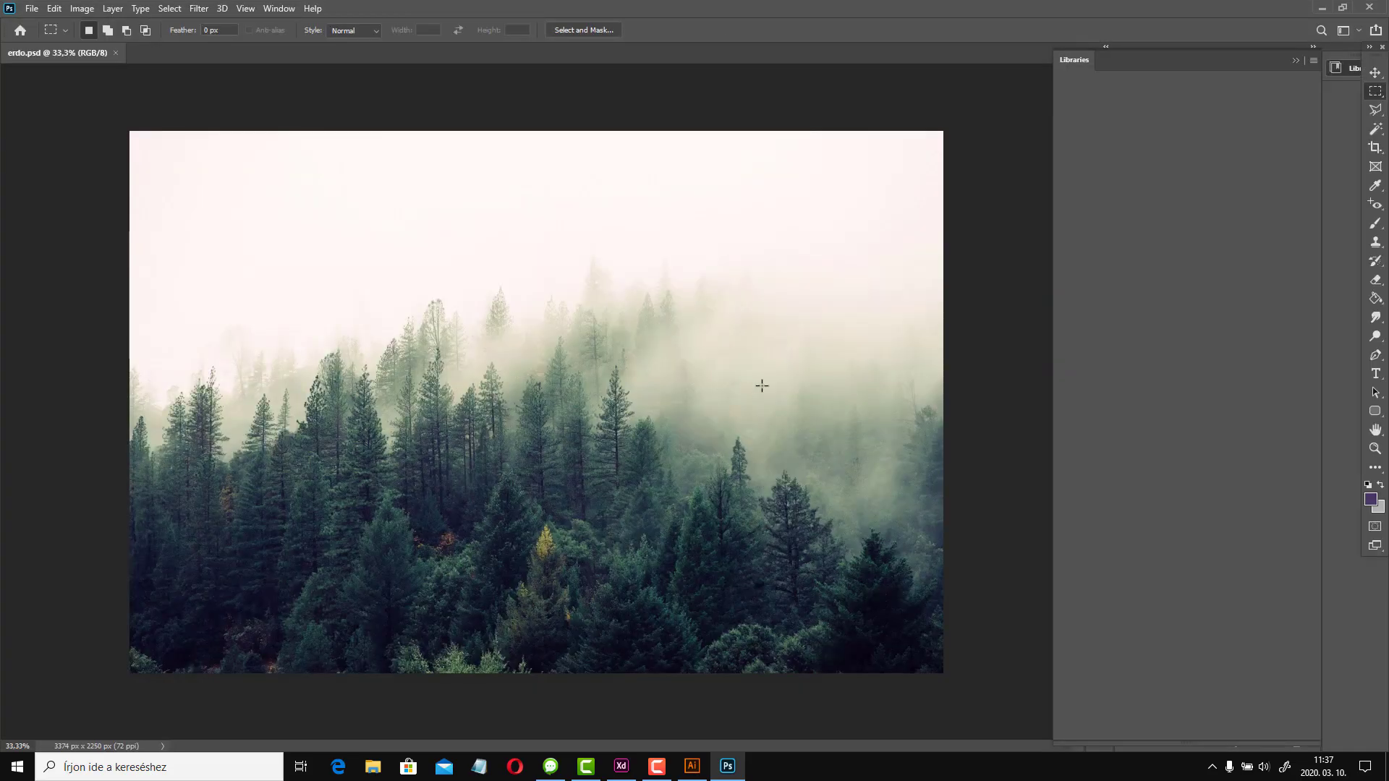
Show the layers, add a new empty layer, unlock the Background layer and place the empty layer beneath the photo
{"action": "left_click", "coordinate": [284, 9]}
{"action": "left_click", "coordinate": [334, 315]}
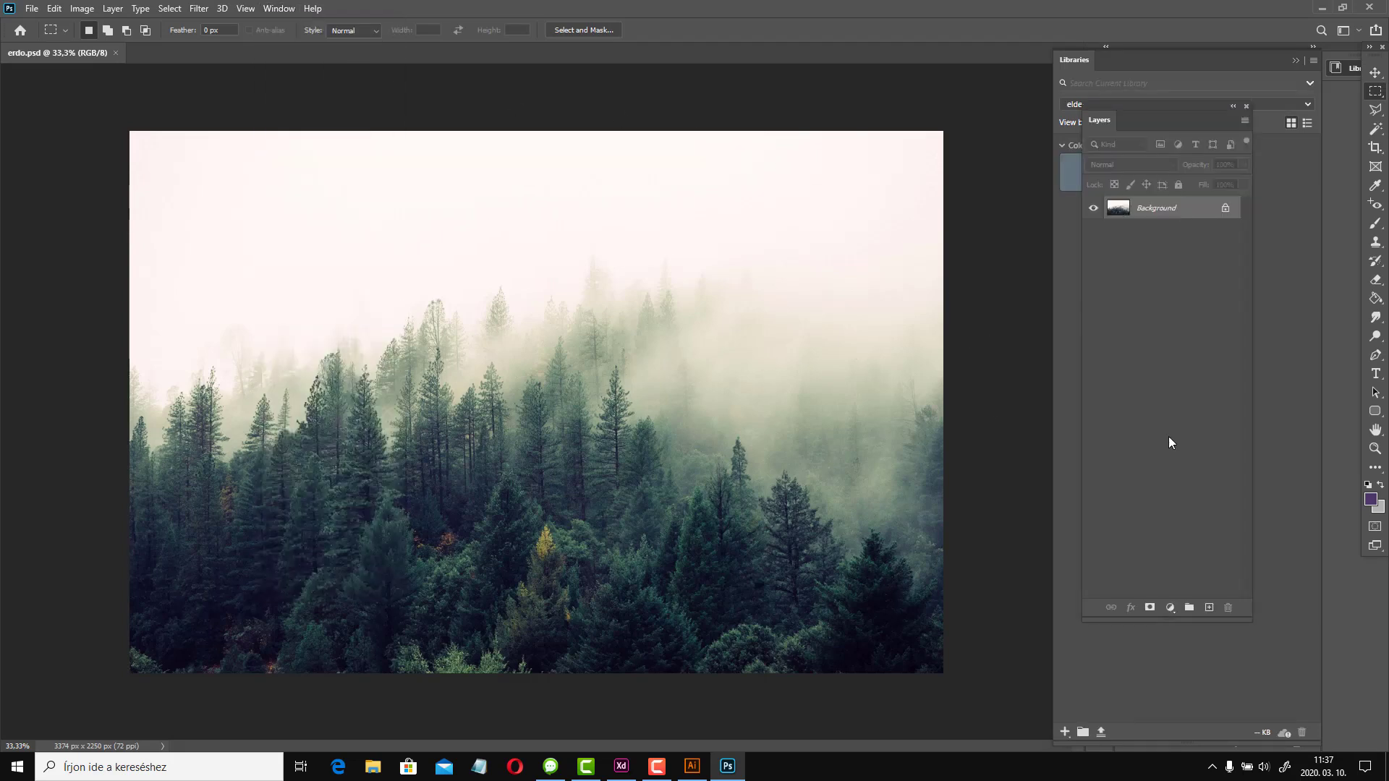
{"action": "left_click", "coordinate": [1208, 608]}
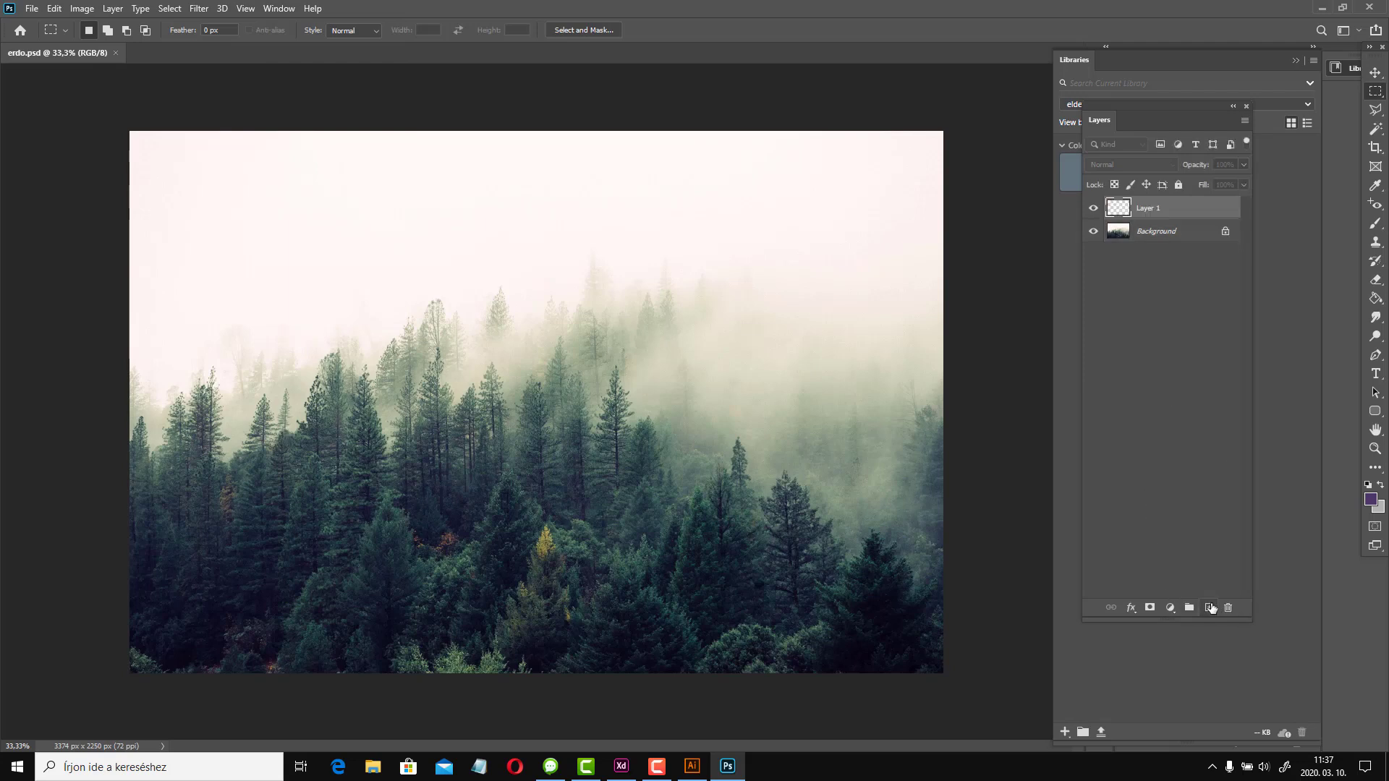
{"action": "left_click", "coordinate": [1226, 231]}
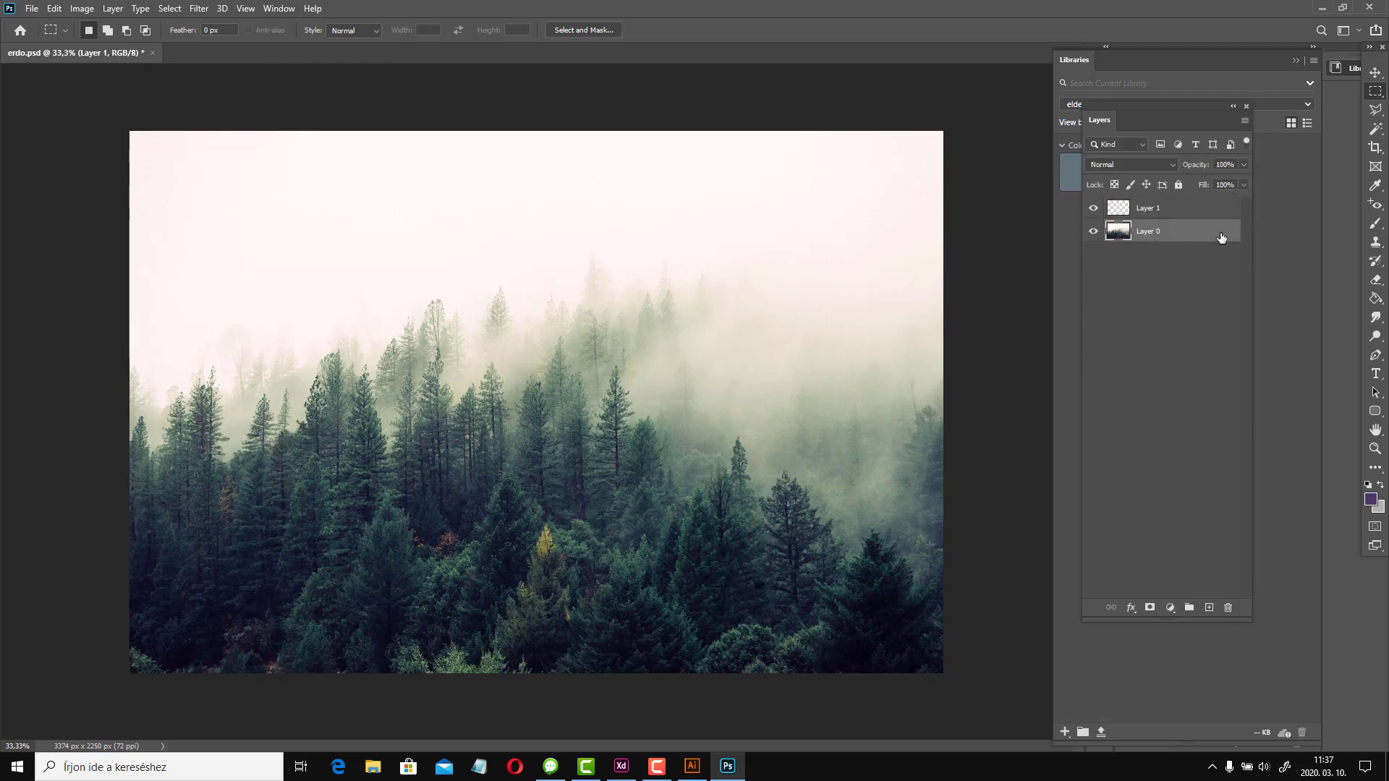
{"action": "left_click", "coordinate": [1163, 217]}
{"action": "left_click_drag", "start_coordinate": [1163, 217], "coordinate": [1192, 264]}
Fill the empty layer beneath the photo with the grey-blue library color using the Paint Bucket
{"action": "left_click", "coordinate": [1069, 172]}
{"action": "left_click", "coordinate": [1373, 299]}
{"action": "left_click", "coordinate": [580, 449]}
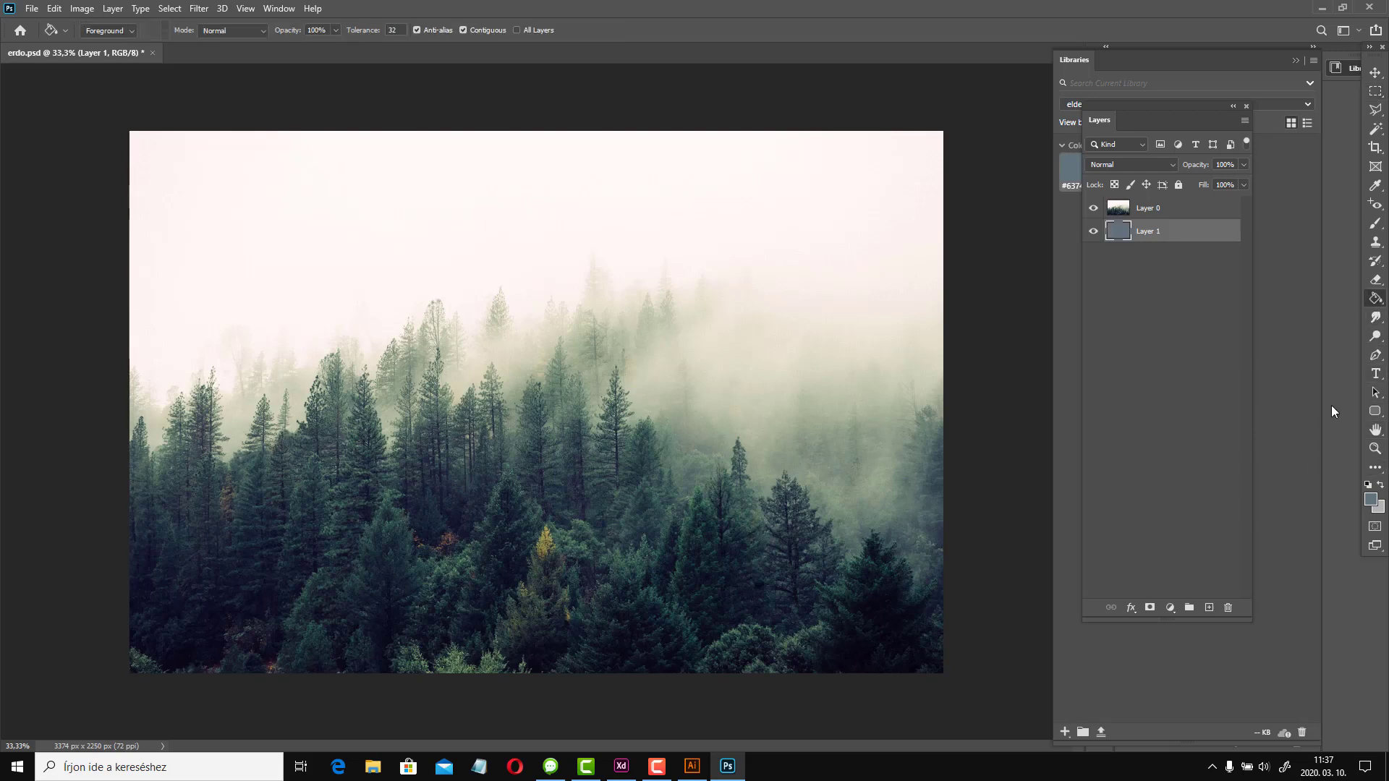
Try the Darken blend mode on the photo layer, then set it to Linear Dodge (Add)
{"action": "left_click", "coordinate": [1160, 216]}
{"action": "left_click", "coordinate": [1142, 165]}
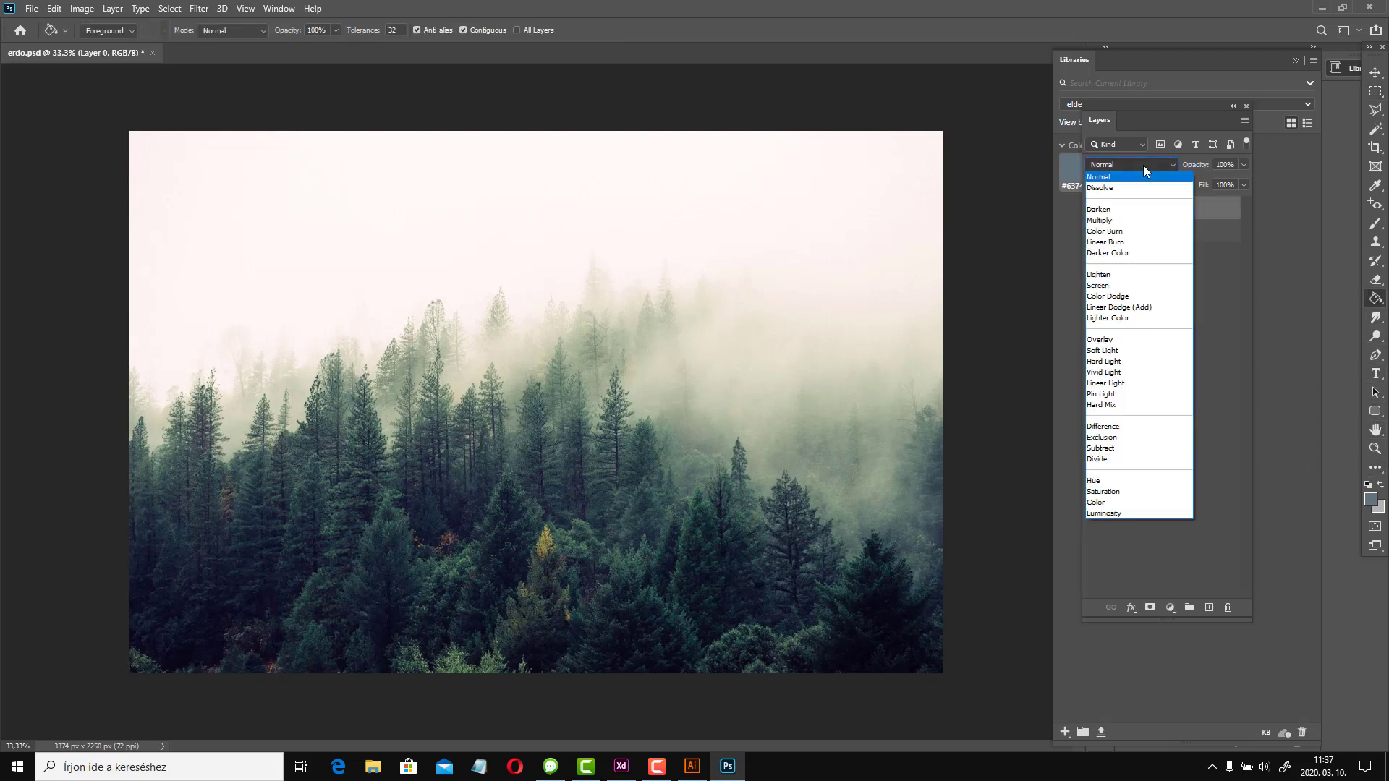
{"action": "left_click", "coordinate": [1122, 212]}
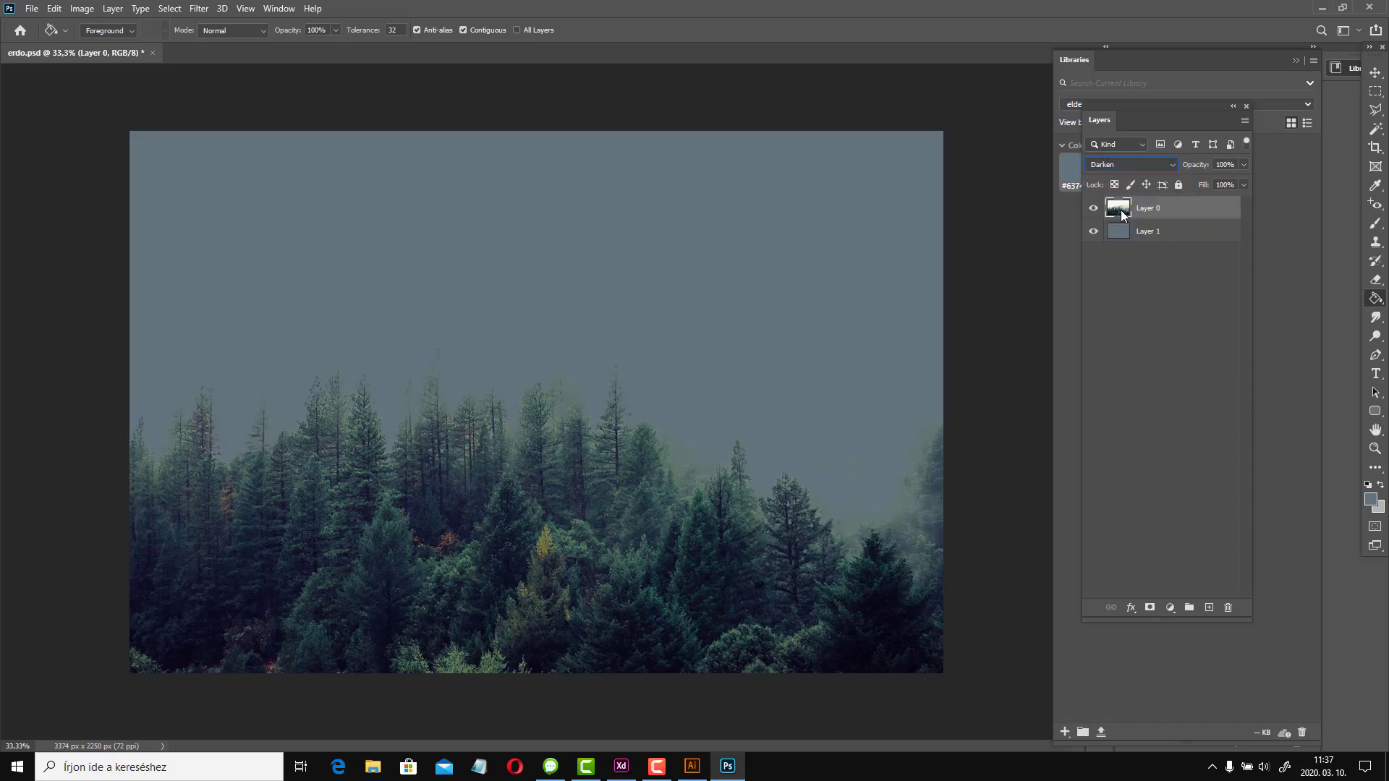
{"action": "left_click", "coordinate": [1122, 165]}
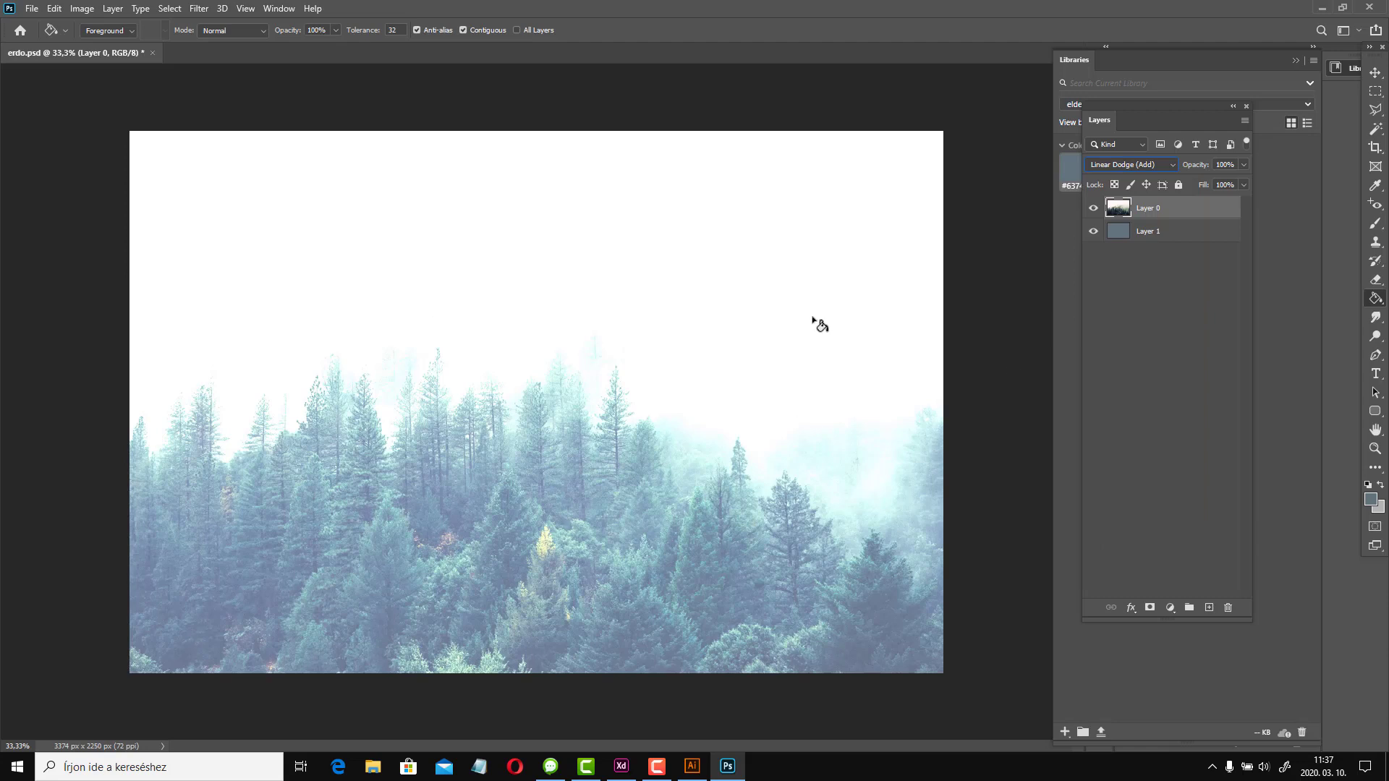
Save erdo.psd with Maximize Compatibility enabled
{"action": "left_click", "coordinate": [31, 8]}
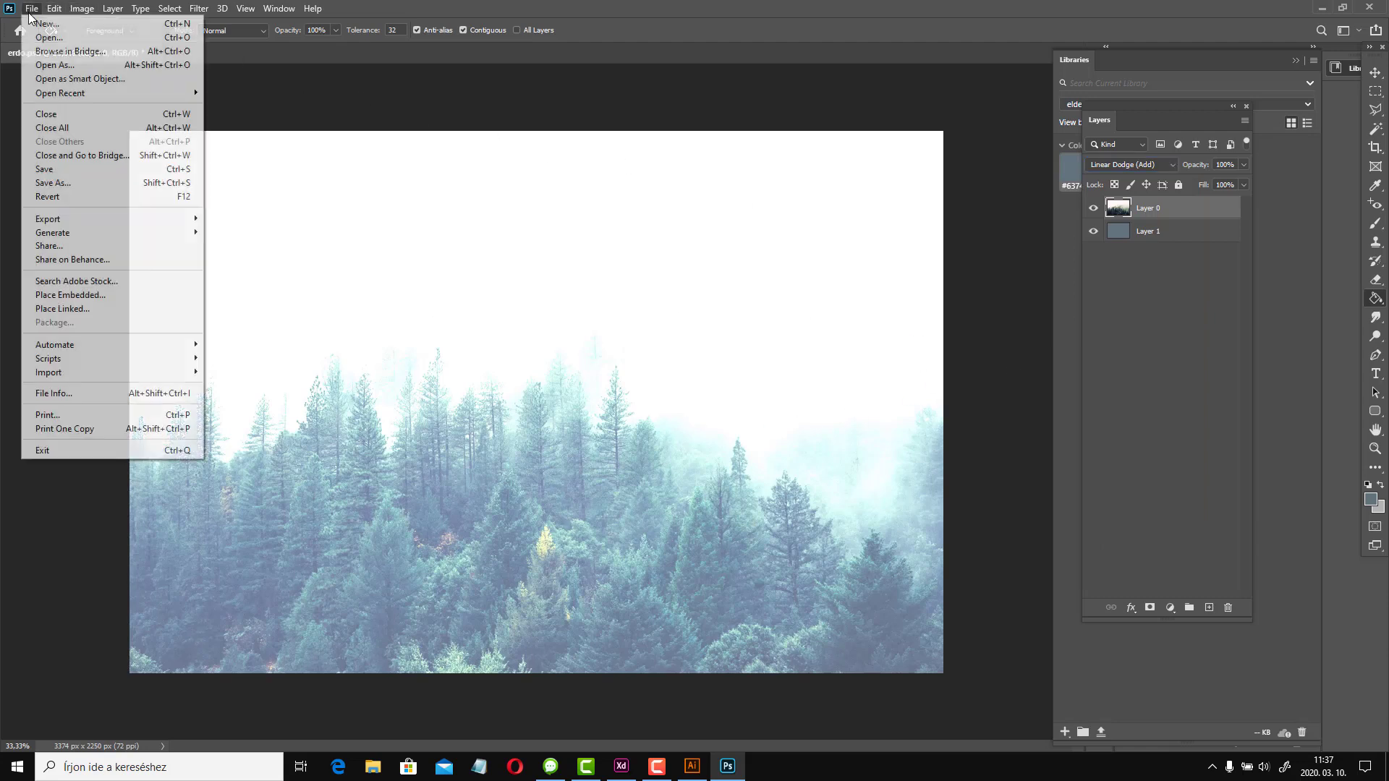
{"action": "left_click", "coordinate": [92, 183]}
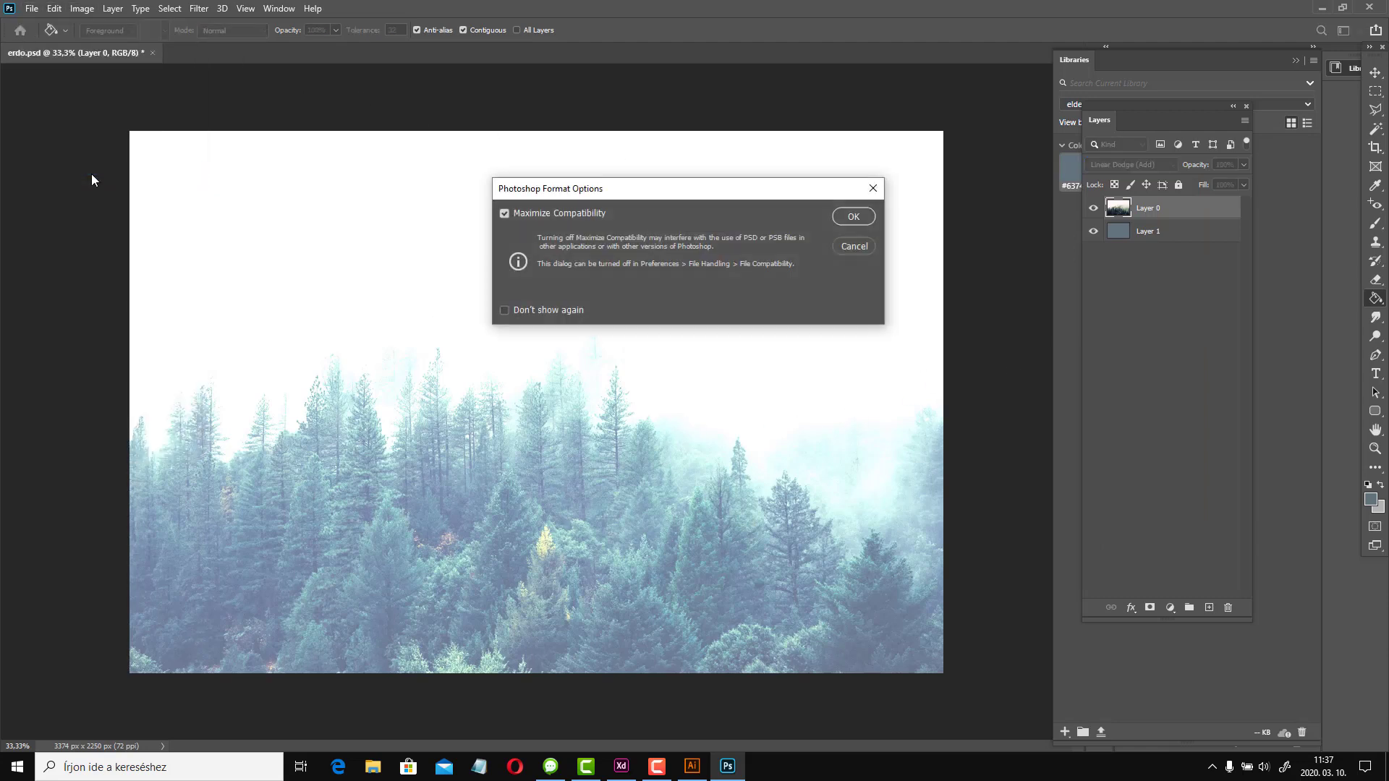
{"action": "left_click", "coordinate": [855, 246]}
{"action": "left_click", "coordinate": [32, 8]}
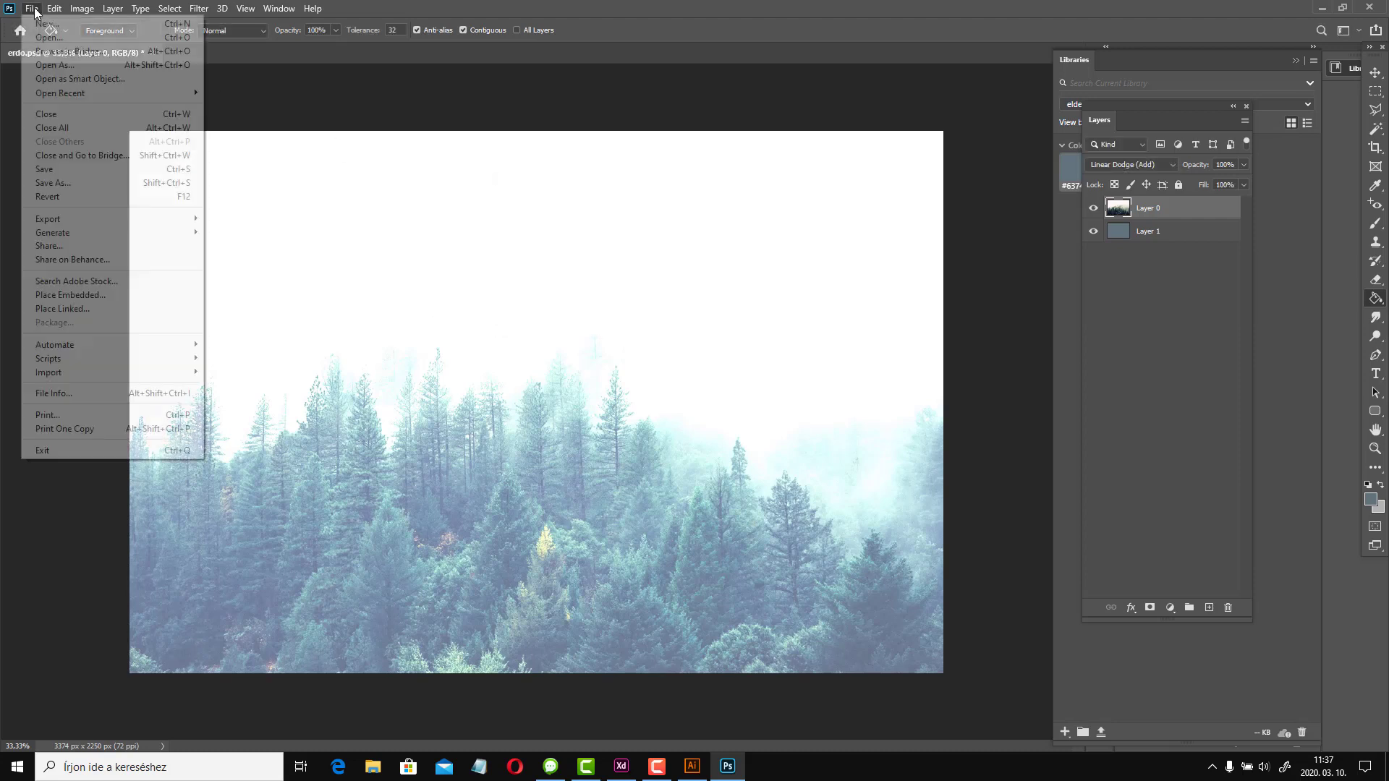
{"action": "left_click", "coordinate": [132, 184]}
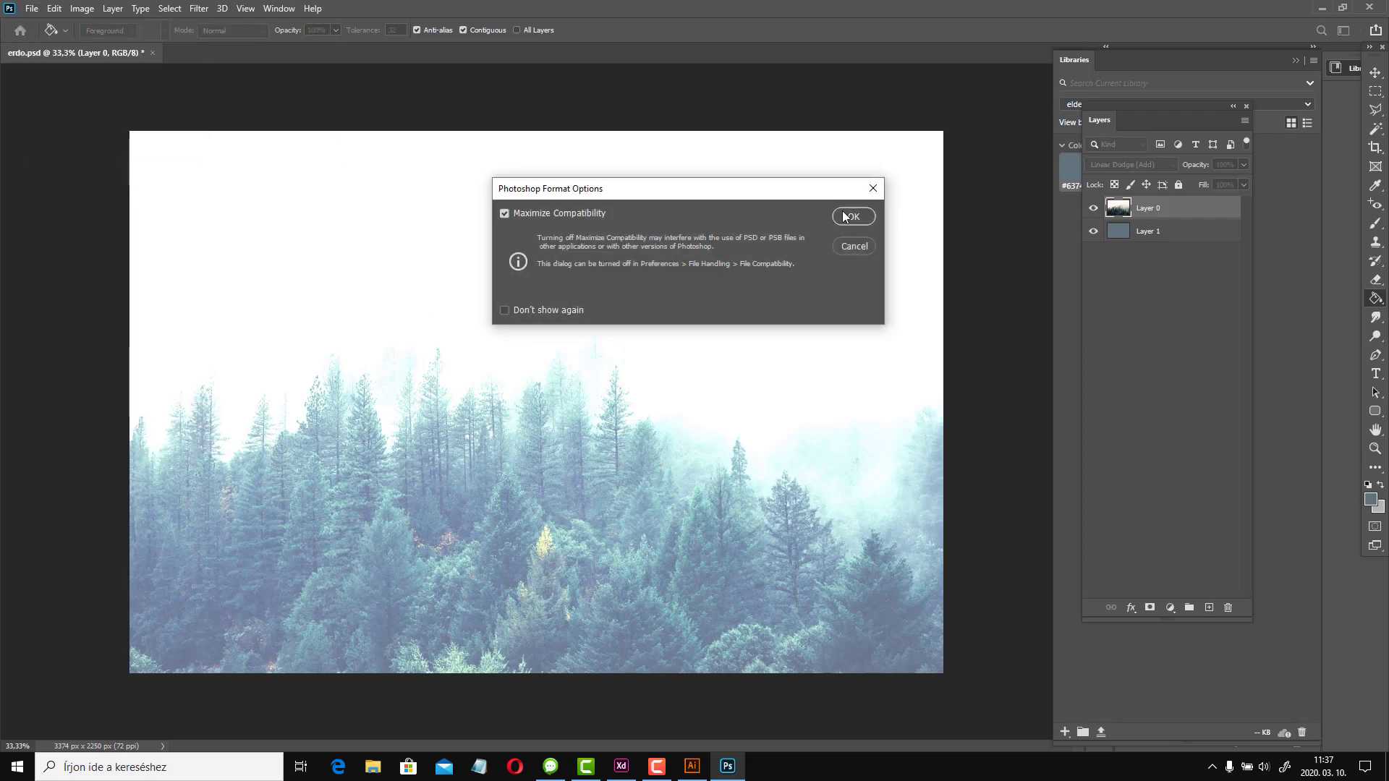
{"action": "left_click", "coordinate": [844, 217]}
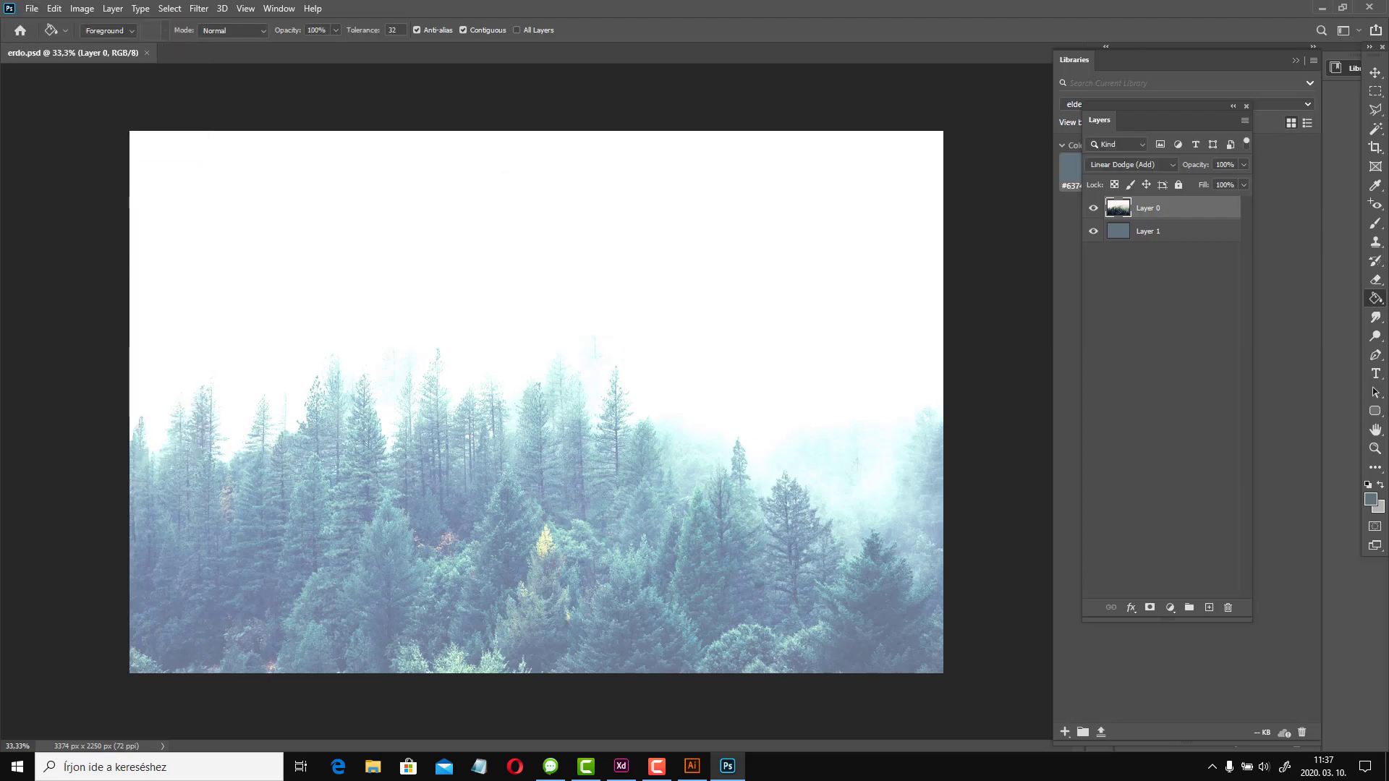
Switch back to Adobe XD and check the updated forest image on artBoard#1
{"action": "left_click", "coordinate": [620, 766]}
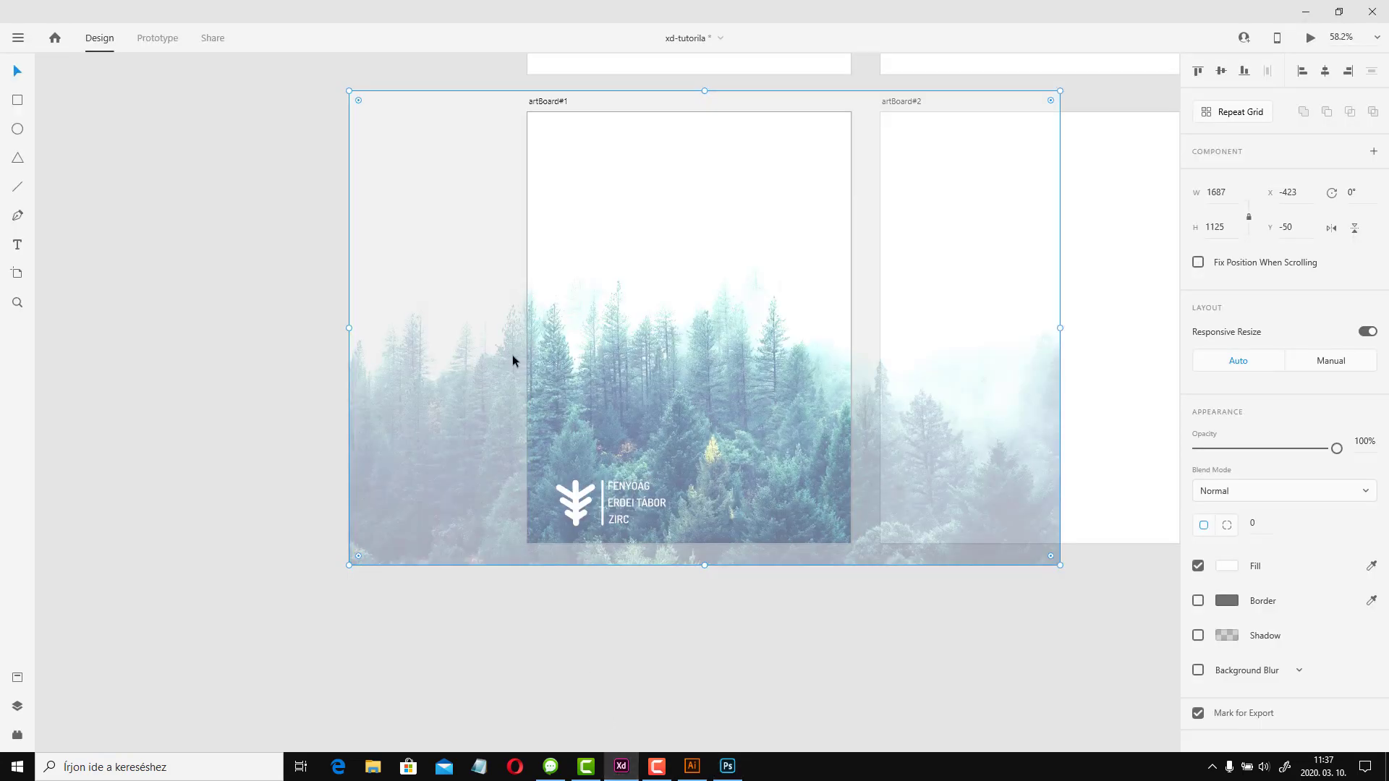
{"action": "left_click", "coordinate": [675, 635]}
{"action": "left_click", "coordinate": [714, 428]}
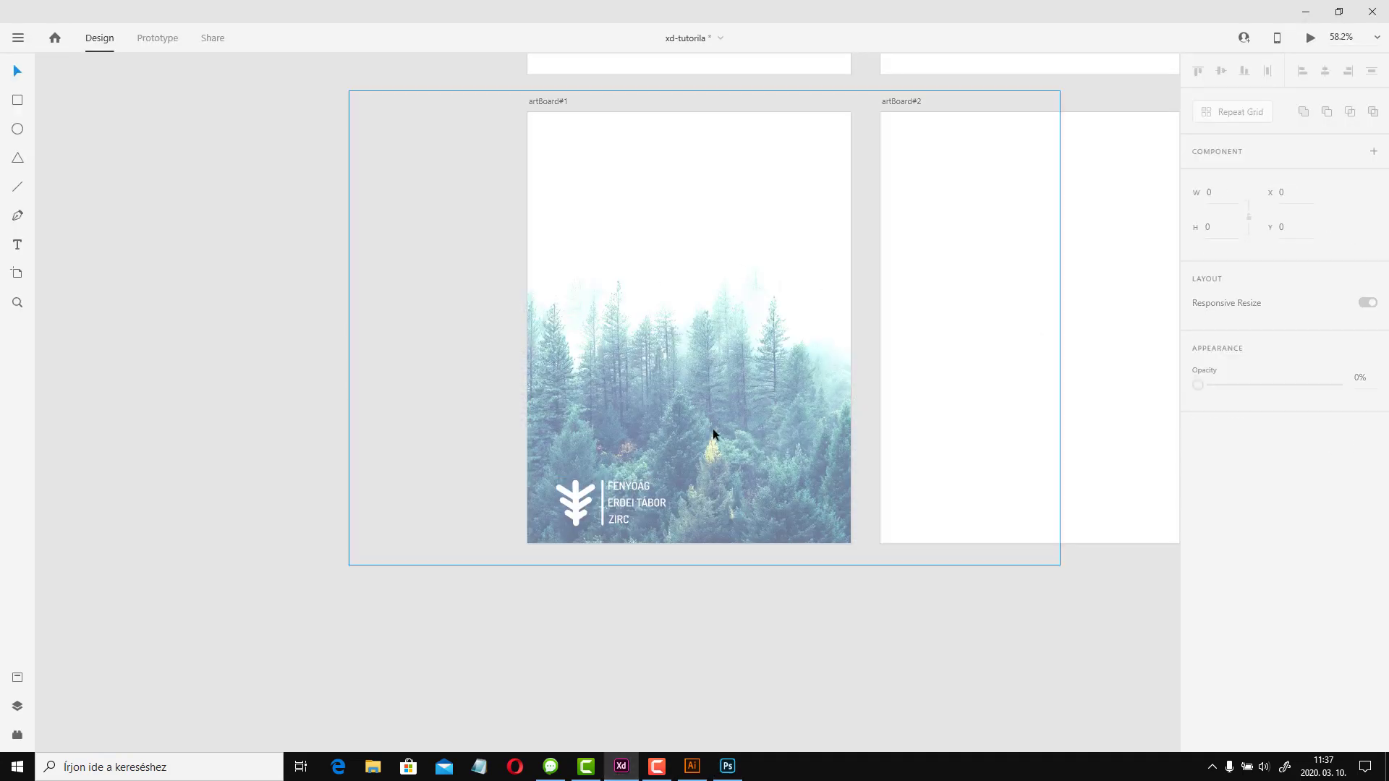
{"action": "left_click", "coordinate": [734, 637]}
Draw a borderless black bar of 62 by 12 with corner radius 6 in artBoard#1's upper-left corner, at X 29, Y 30
{"action": "scroll", "coordinate": [657, 111], "scroll_direction": "up", "scroll_amount": 3}
{"action": "left_click_drag", "start_coordinate": [458, 134], "coordinate": [502, 143]}
{"action": "key", "text": "v"}
{"action": "scroll", "coordinate": [463, 113], "scroll_direction": "up", "scroll_amount": 5}
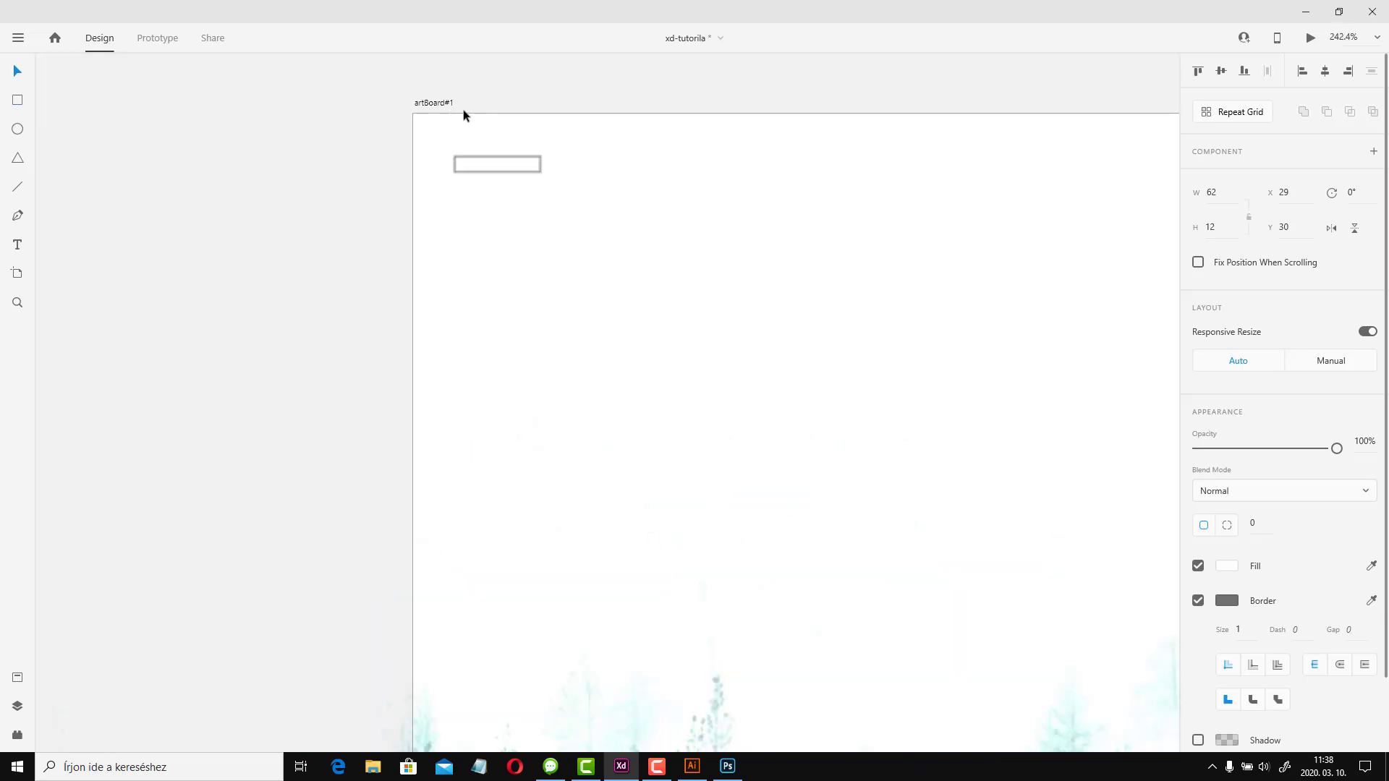
{"action": "left_click_drag", "start_coordinate": [454, 204], "coordinate": [480, 220]}
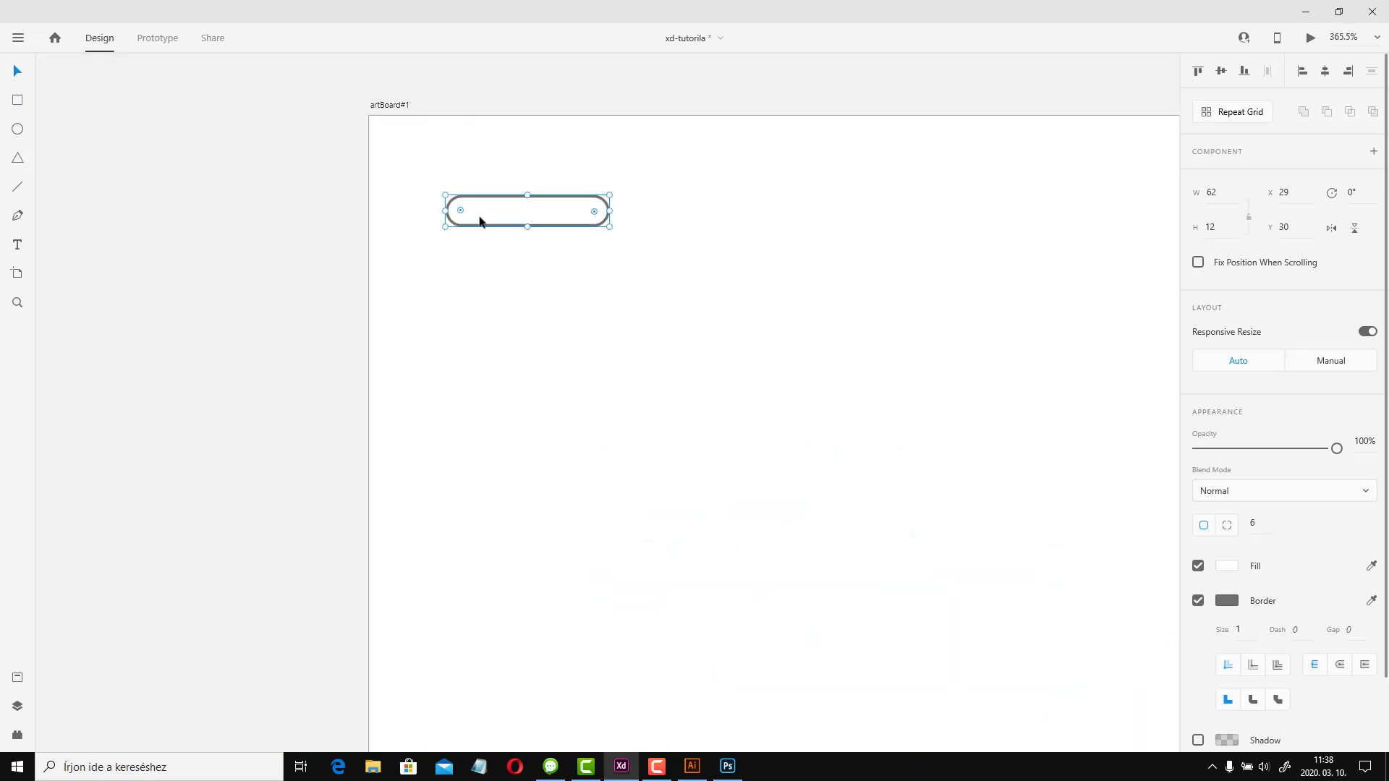
{"action": "left_click", "coordinate": [1227, 566]}
{"action": "left_click", "coordinate": [1198, 600]}
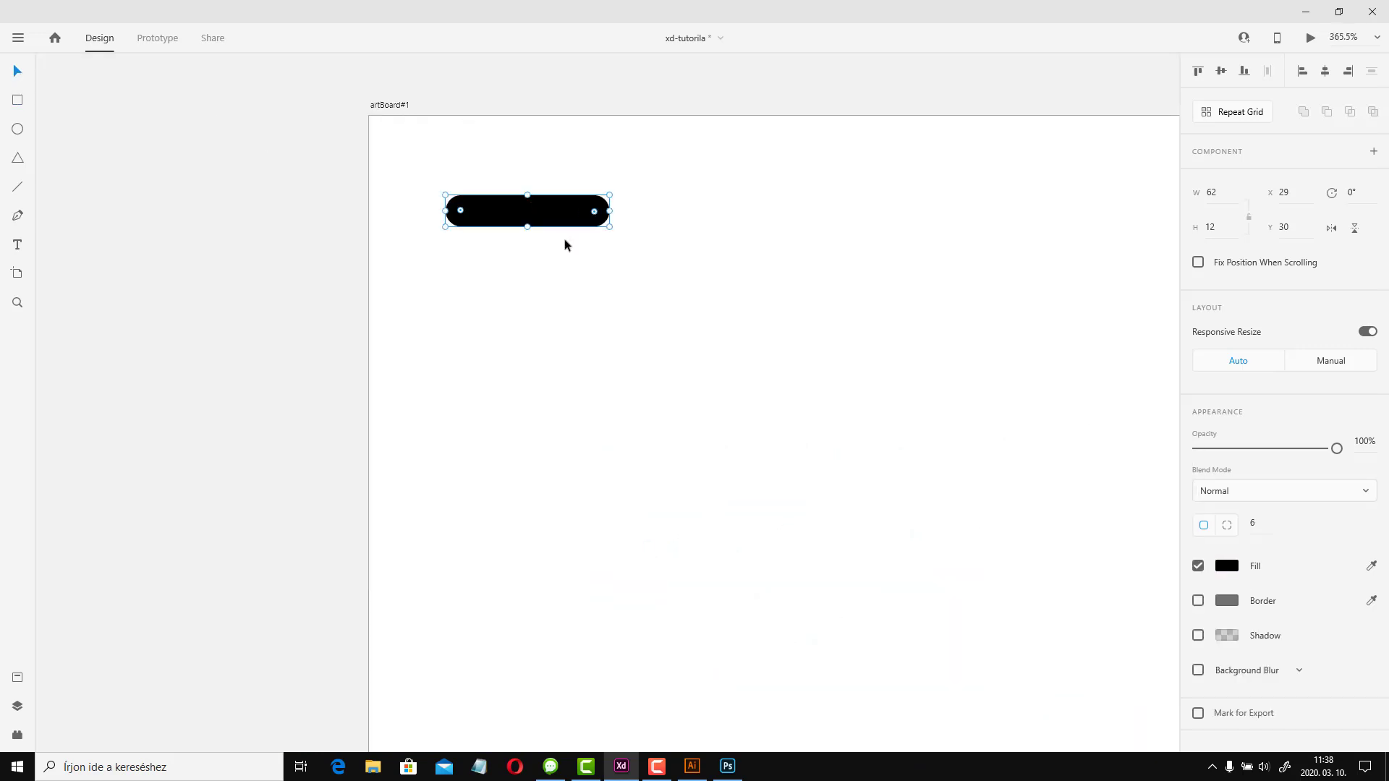
Duplicate the black bar downward to form a three-bar menu icon, with the lowest bar at Y 74, and group the bars
{"action": "left_click_drag", "start_coordinate": [561, 216], "coordinate": [561, 341]}
{"action": "scroll", "coordinate": [633, 397], "scroll_direction": "down", "scroll_amount": 10}
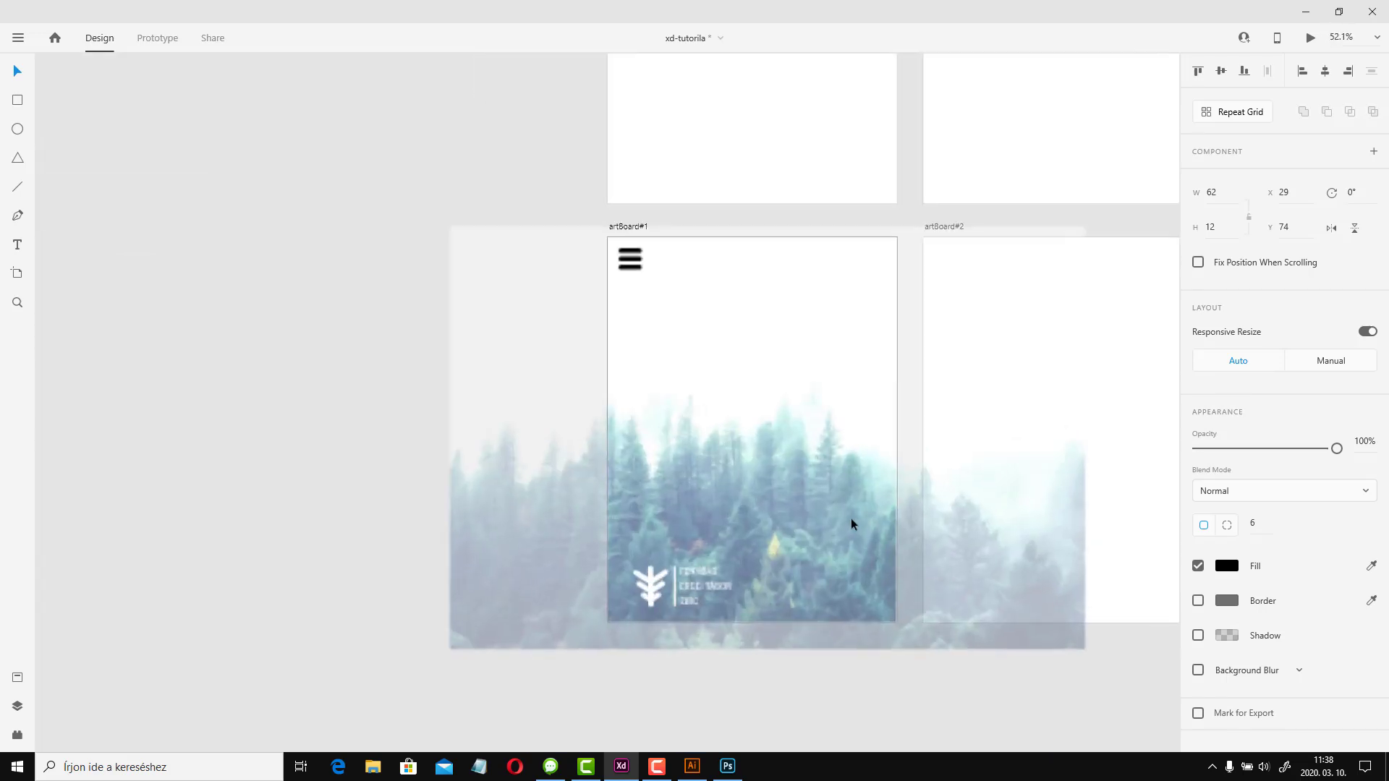
{"action": "scroll", "coordinate": [851, 524], "scroll_direction": "up", "scroll_amount": 1}
{"action": "left_click", "coordinate": [601, 217]}
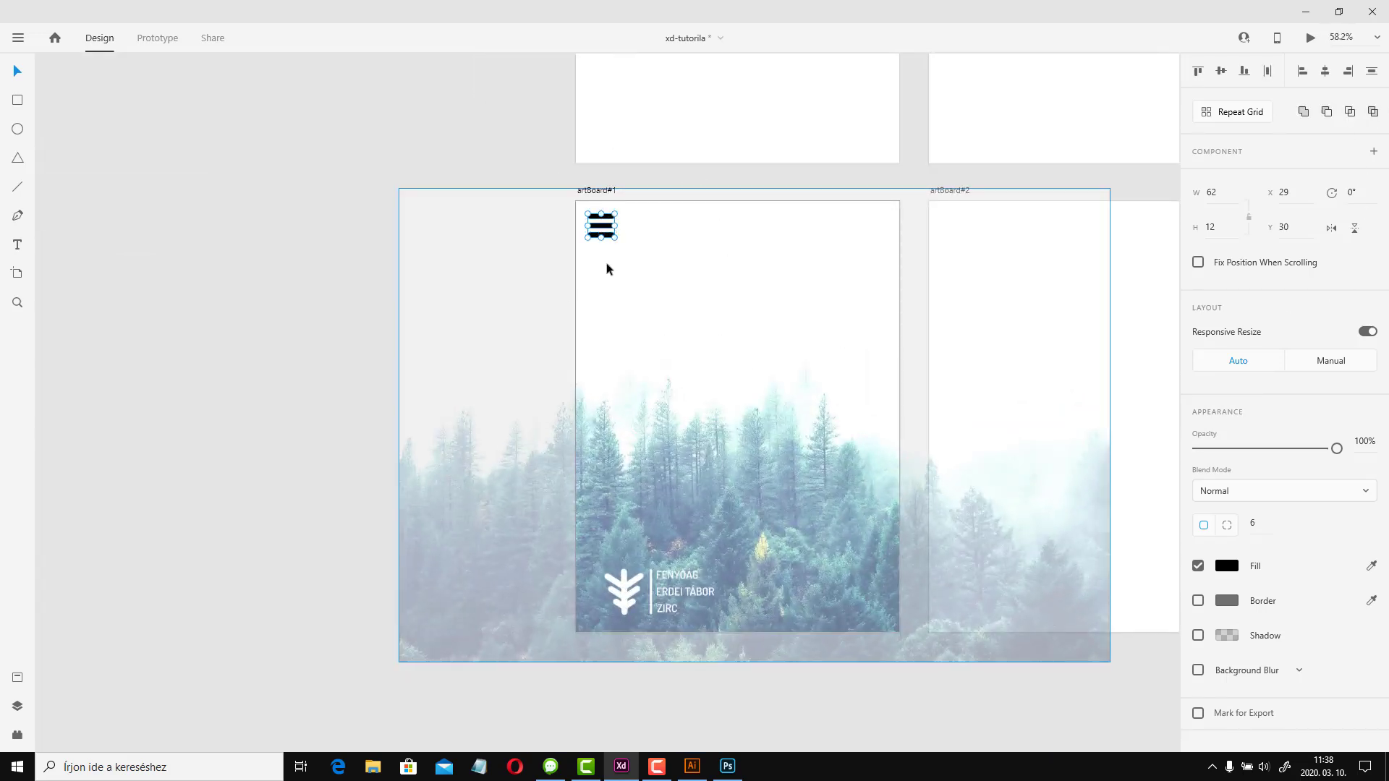
{"action": "key", "text": "ctrl+g"}
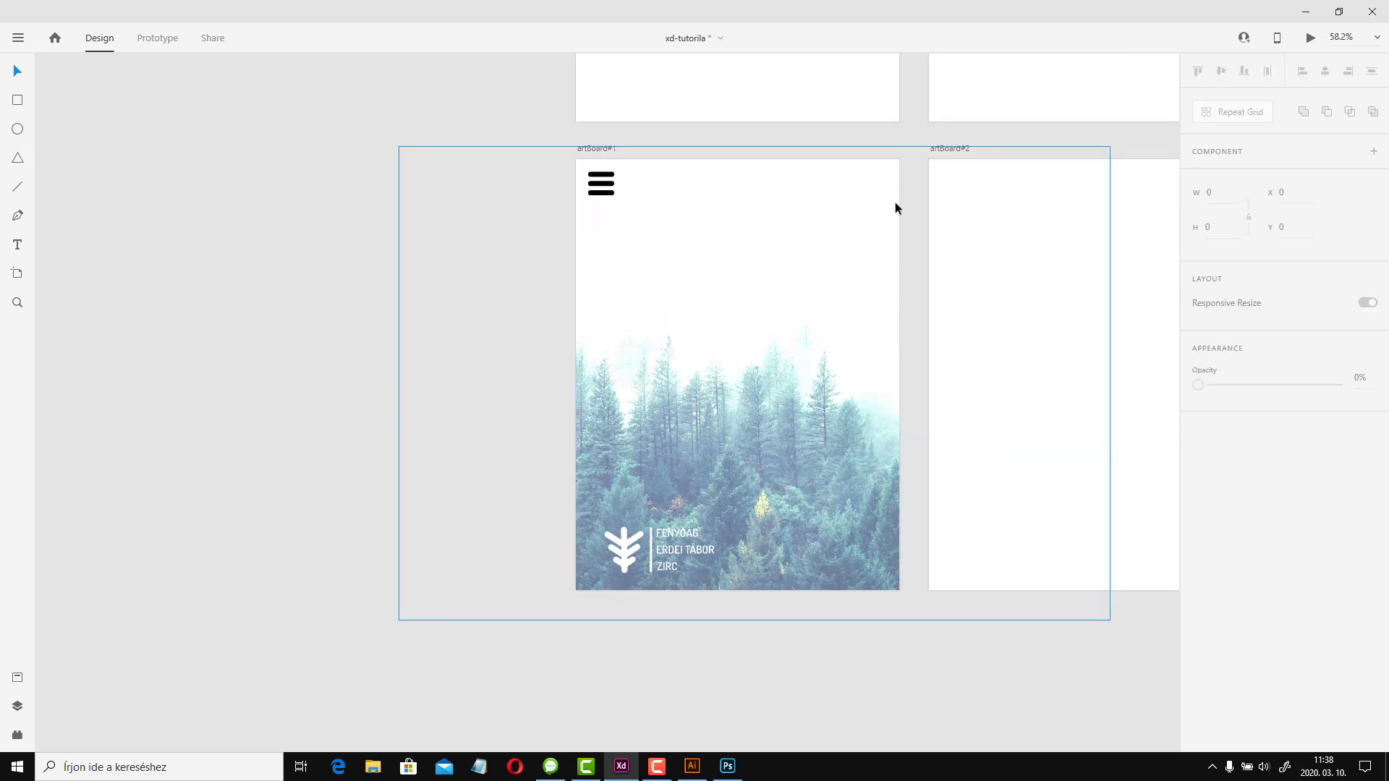
Duplicate artBoard#1 with all its contents by copying and pasting the artboard
{"action": "scroll", "coordinate": [896, 207], "scroll_direction": "up", "scroll_amount": 2}
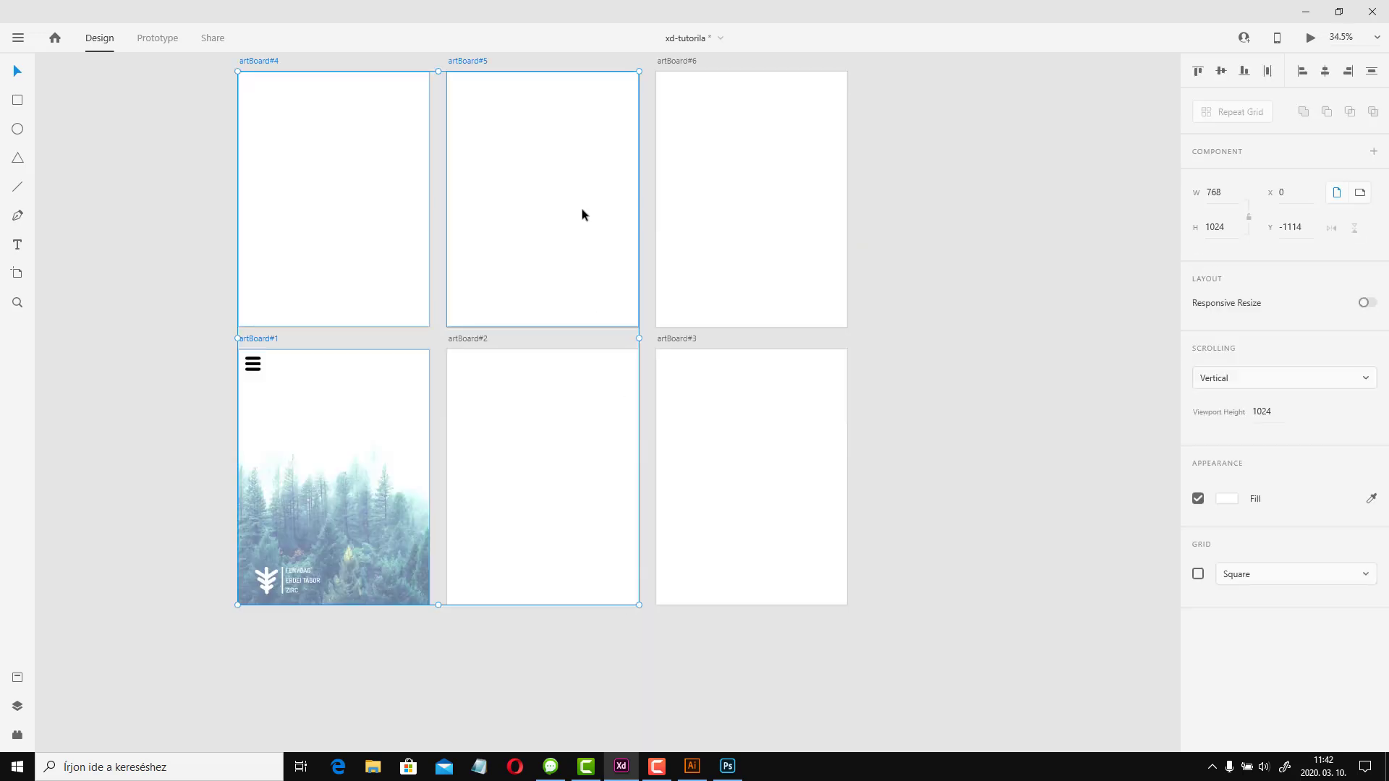
{"action": "left_click", "coordinate": [582, 214], "text": "shift"}
{"action": "left_click", "coordinate": [292, 252], "text": "shift"}
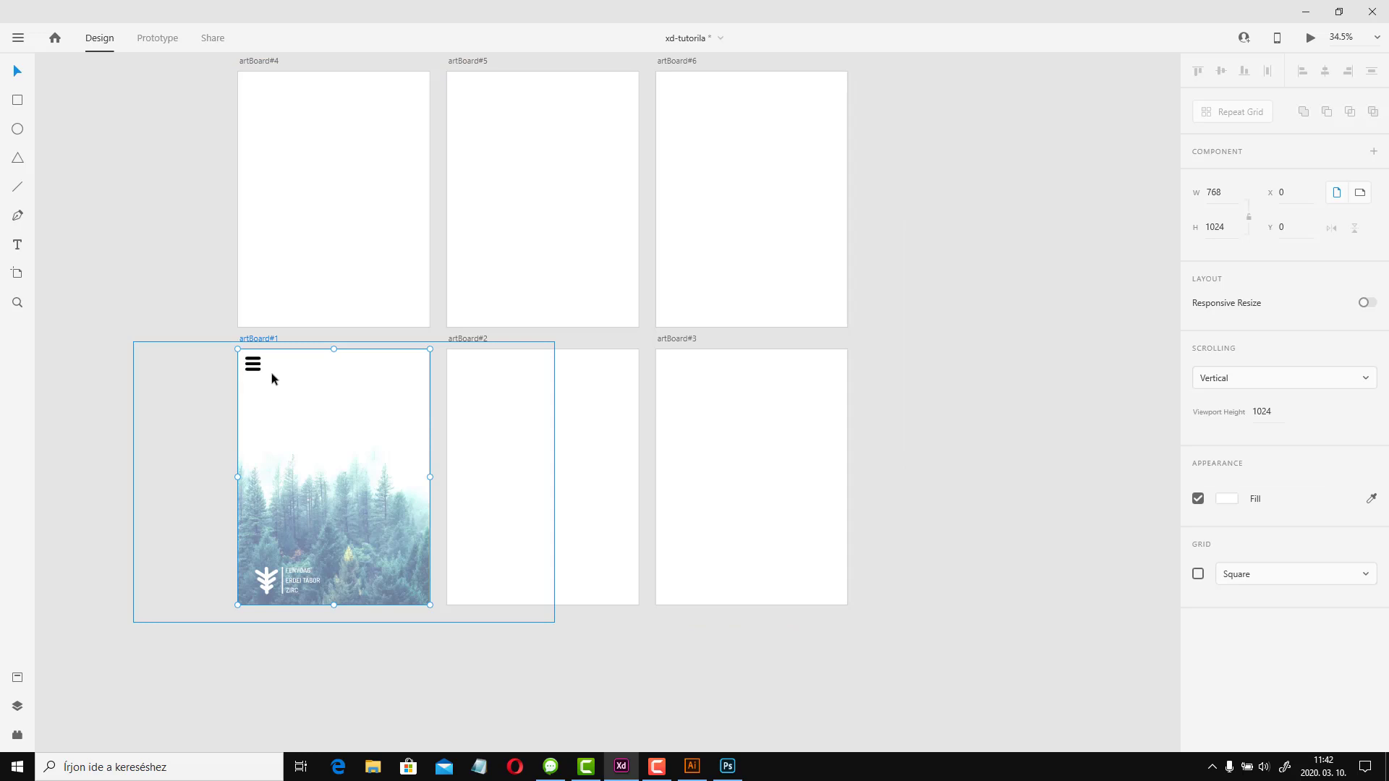
{"action": "left_click", "coordinate": [548, 359]}
{"action": "key", "text": "ctrl+v"}
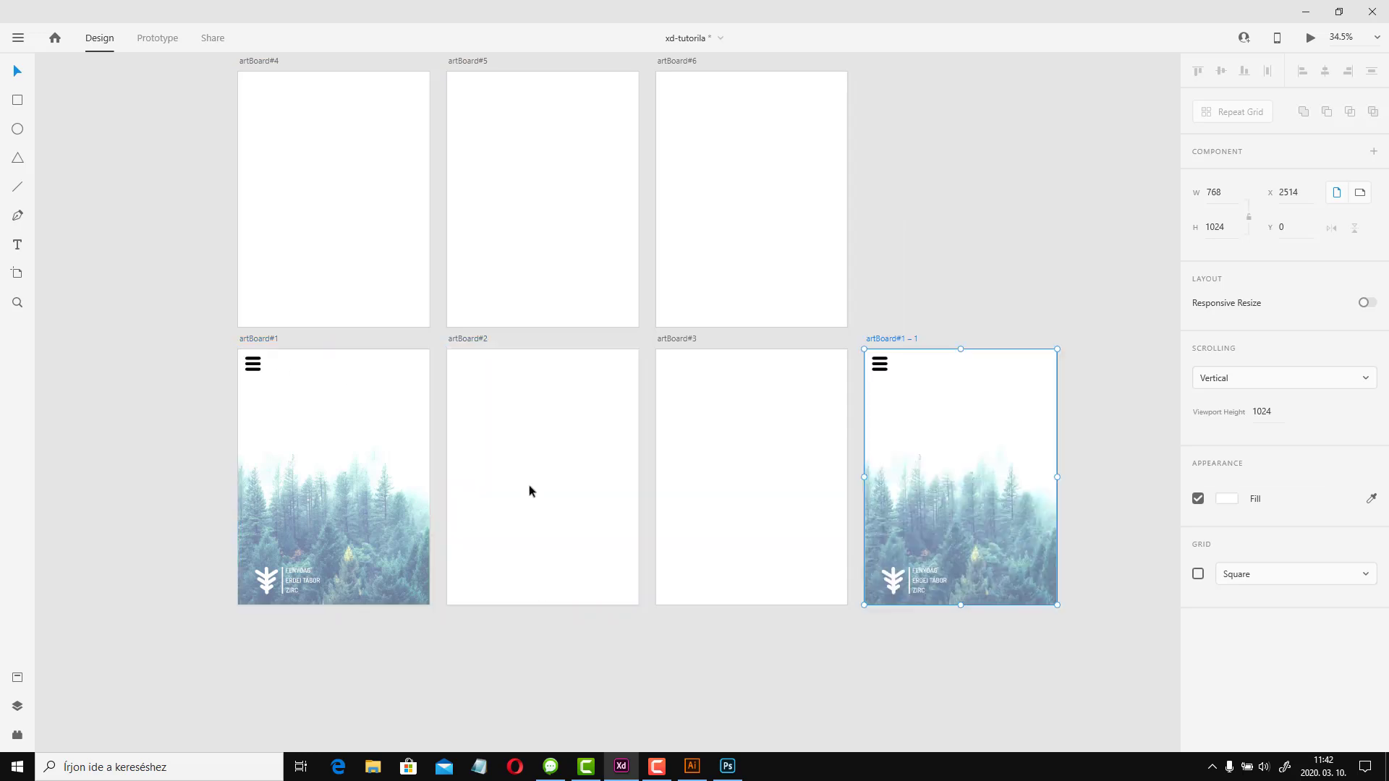
{"action": "left_click", "coordinate": [671, 366]}
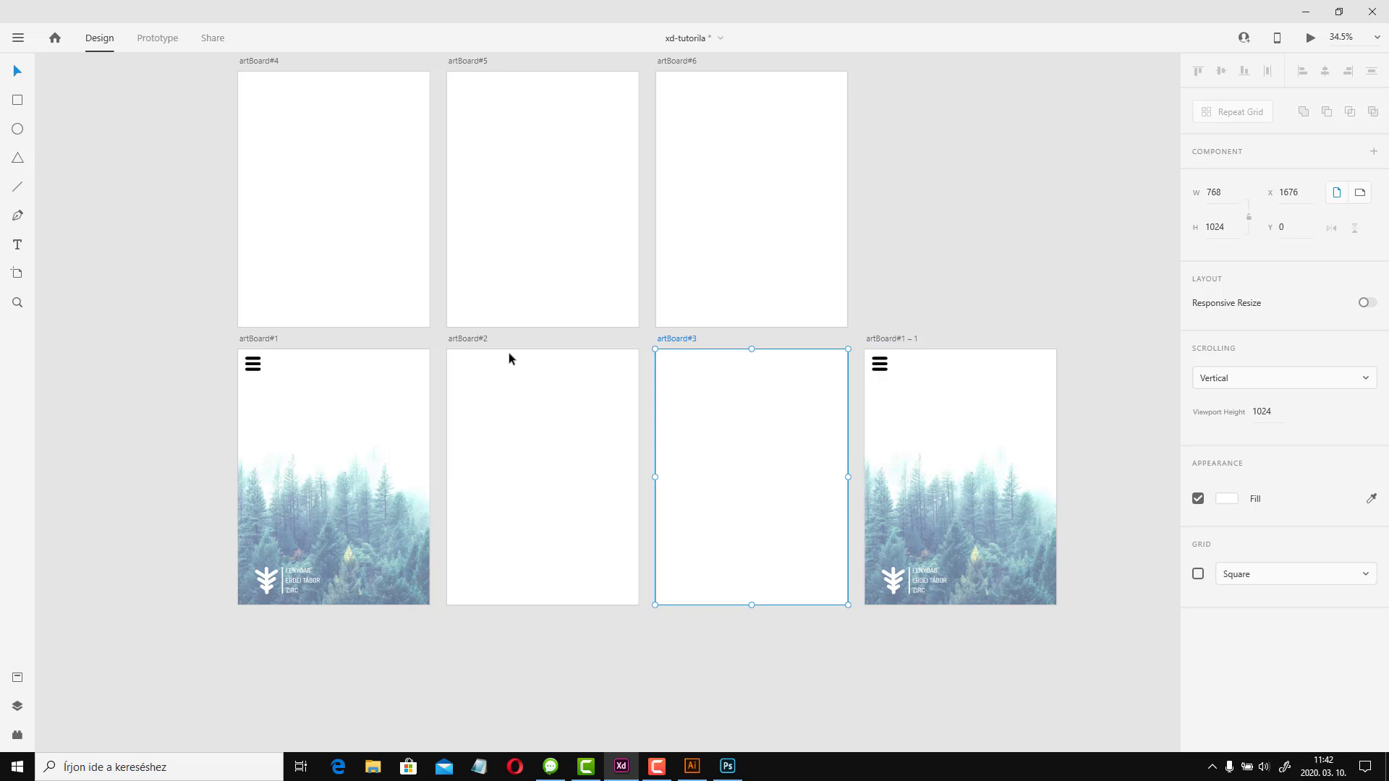
{"action": "left_click", "coordinate": [470, 339]}
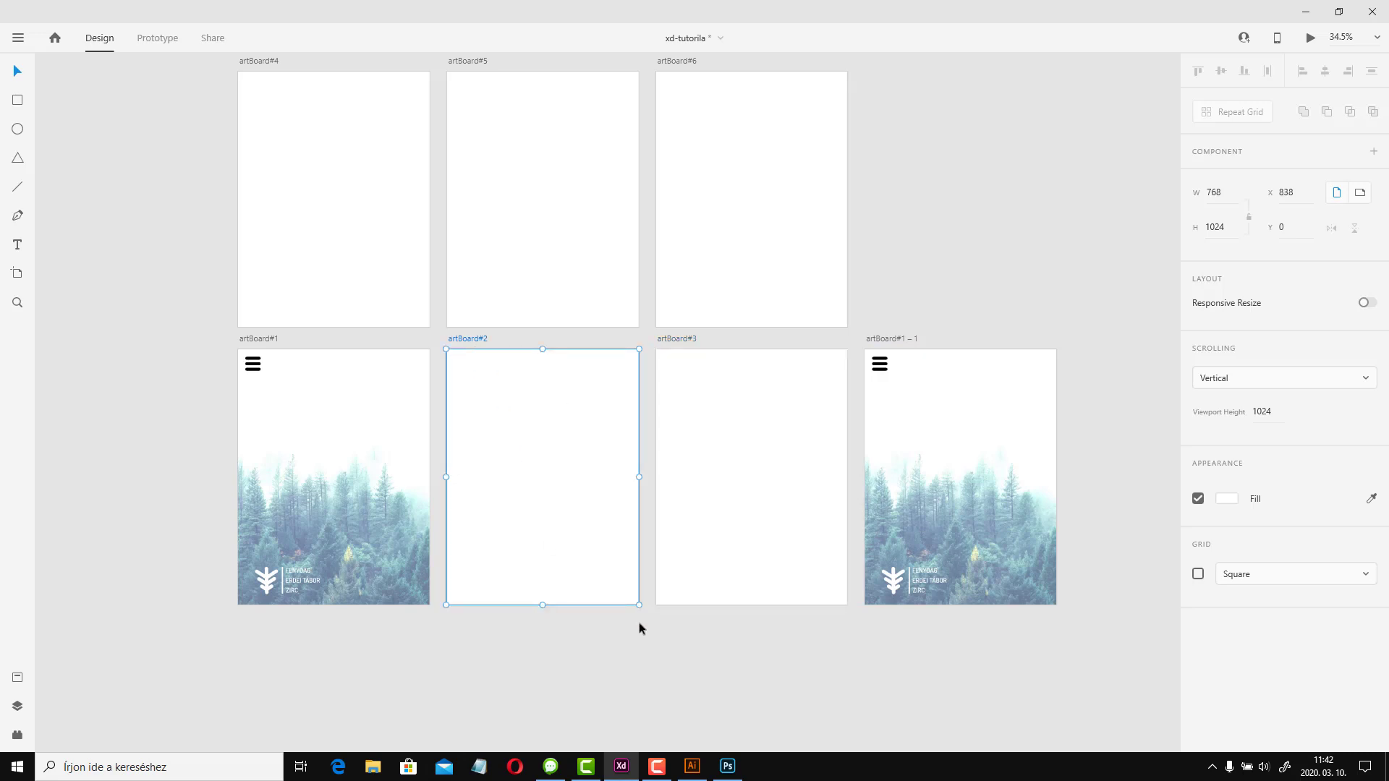
{"action": "left_click", "coordinate": [1018, 660]}
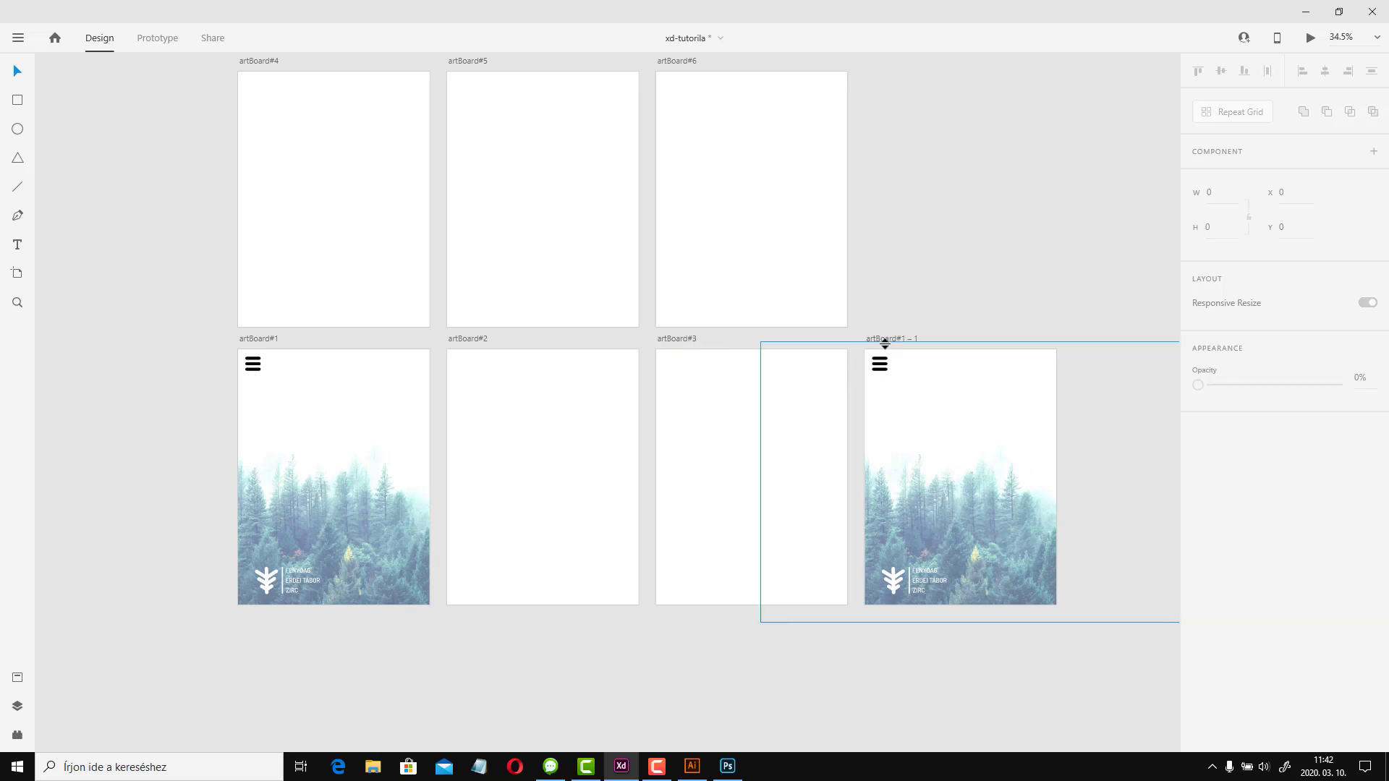
Move the duplicated artboard directly below artBoard#1, to X 0, Y 1114
{"action": "left_click", "coordinate": [886, 340]}
{"action": "left_click_drag", "start_coordinate": [881, 337], "coordinate": [262, 607]}
{"action": "scroll", "coordinate": [424, 647], "scroll_direction": "down", "scroll_amount": 5}
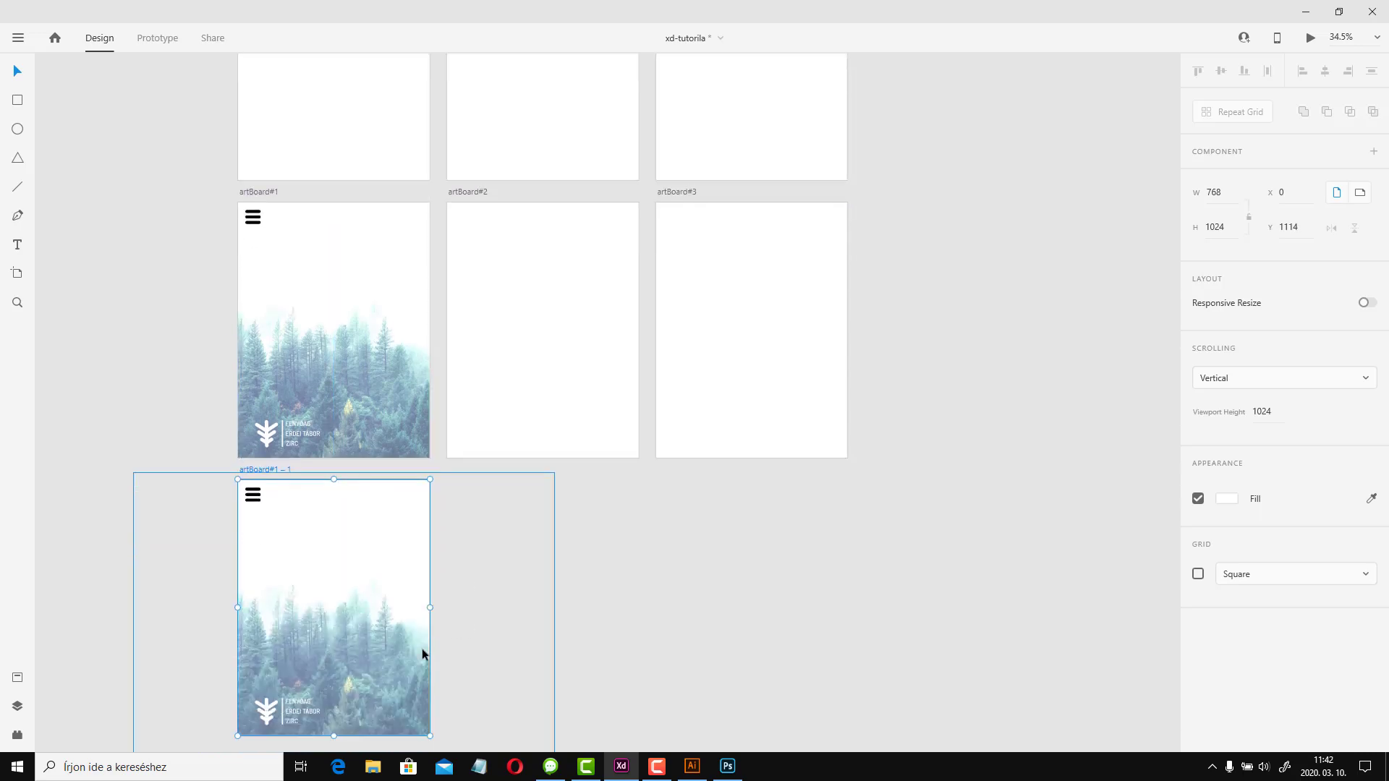
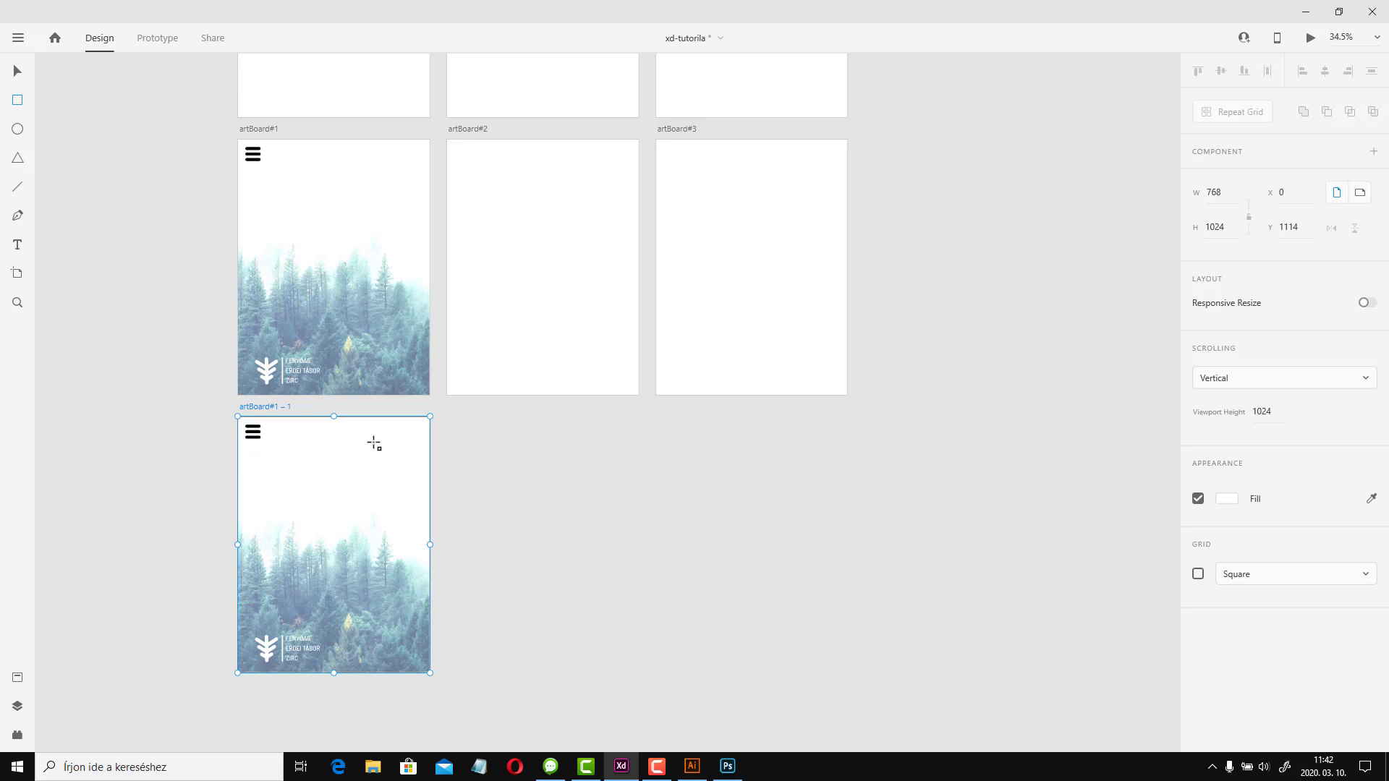
Draw a borderless full-height rectangle, about 330 by 1024, along the right edge of the duplicated artboard
{"action": "left_click_drag", "start_coordinate": [348, 418], "coordinate": [431, 672]}
{"action": "scroll", "coordinate": [376, 533], "scroll_direction": "up", "scroll_amount": 1}
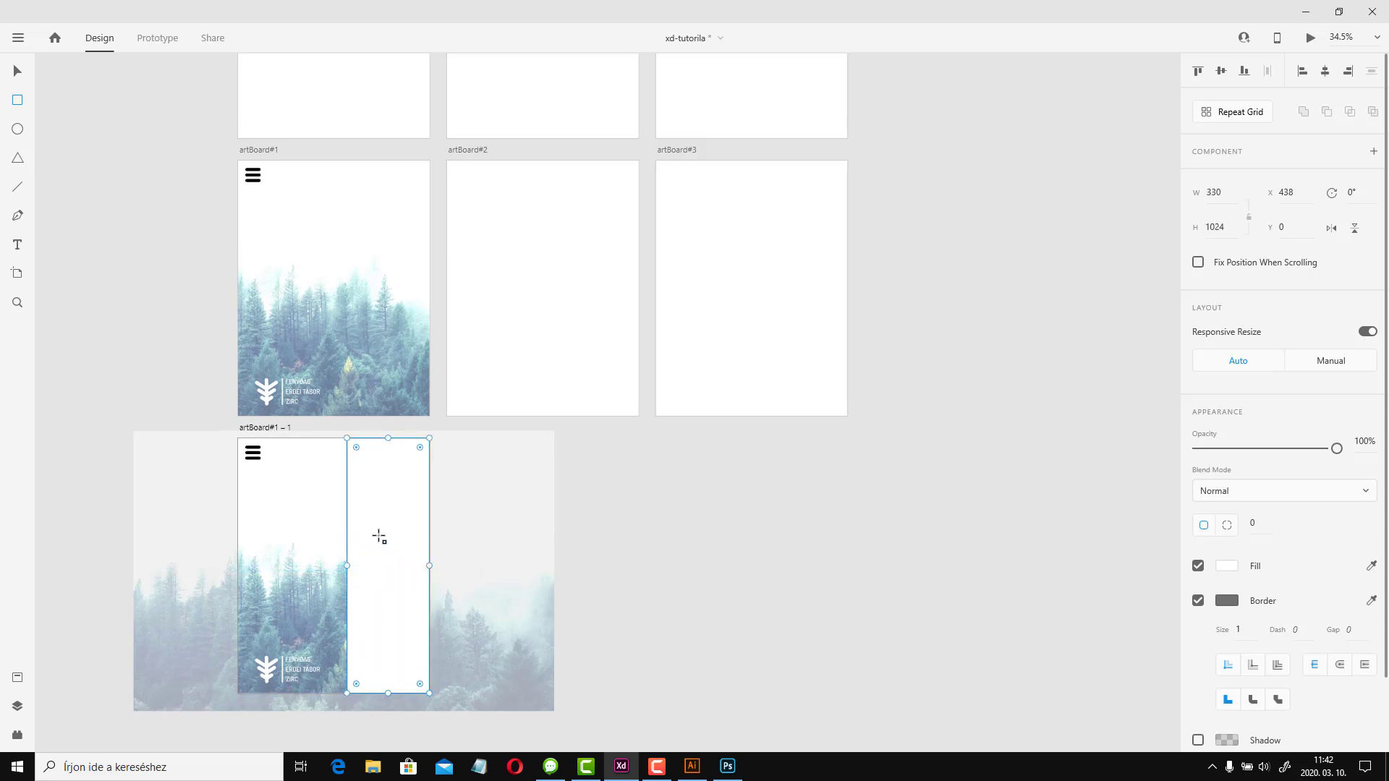
{"action": "scroll", "coordinate": [397, 590], "scroll_direction": "up", "scroll_amount": 3}
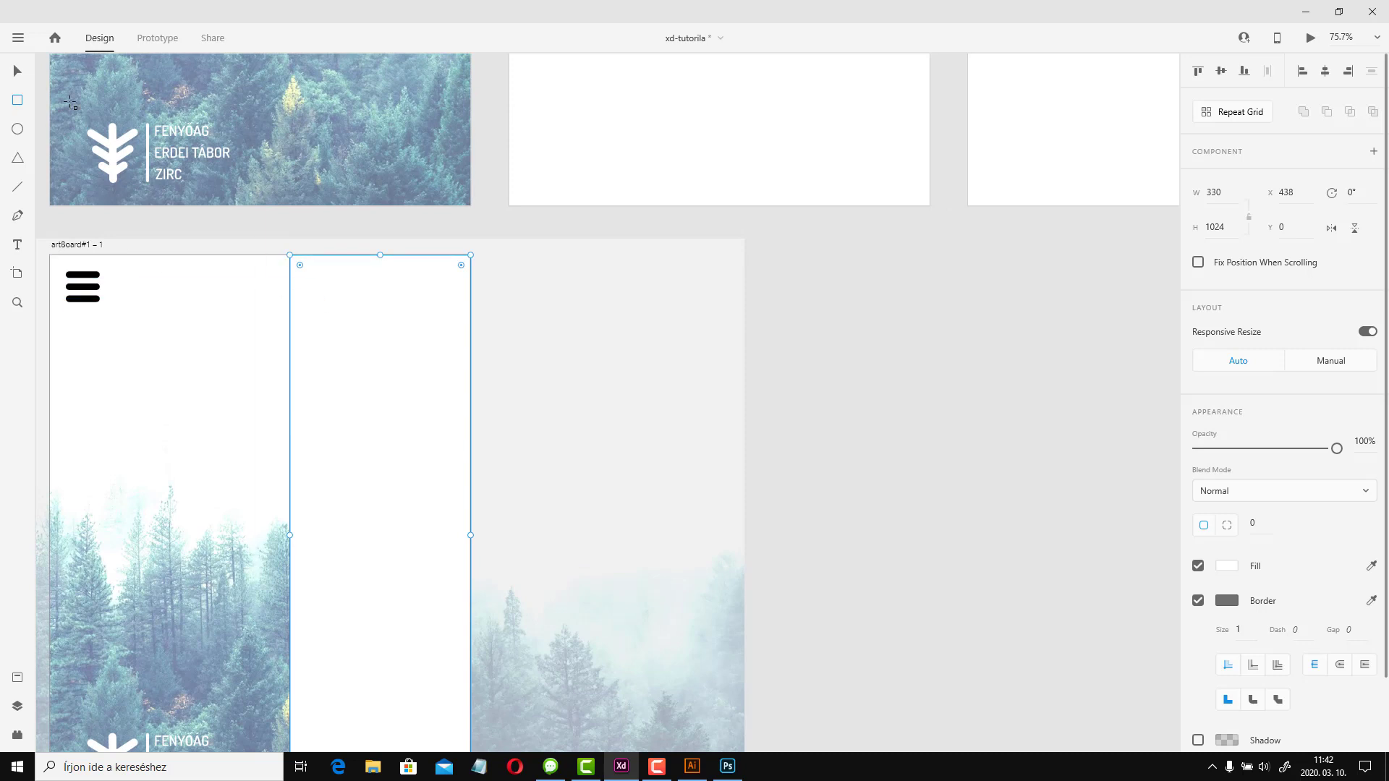
{"action": "left_click", "coordinate": [1198, 601]}
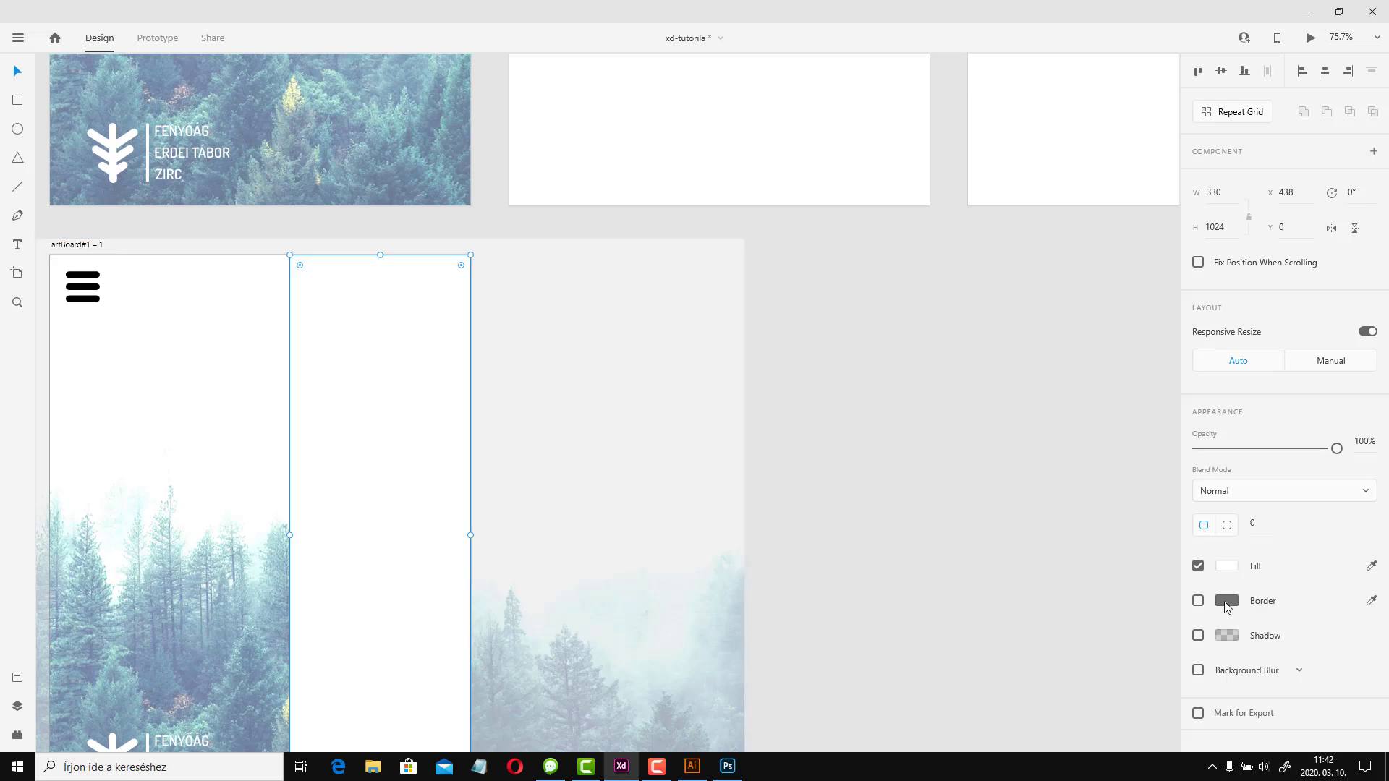
Fill the new side rectangle with the dark red #AA4646
{"action": "left_click", "coordinate": [1234, 569]}
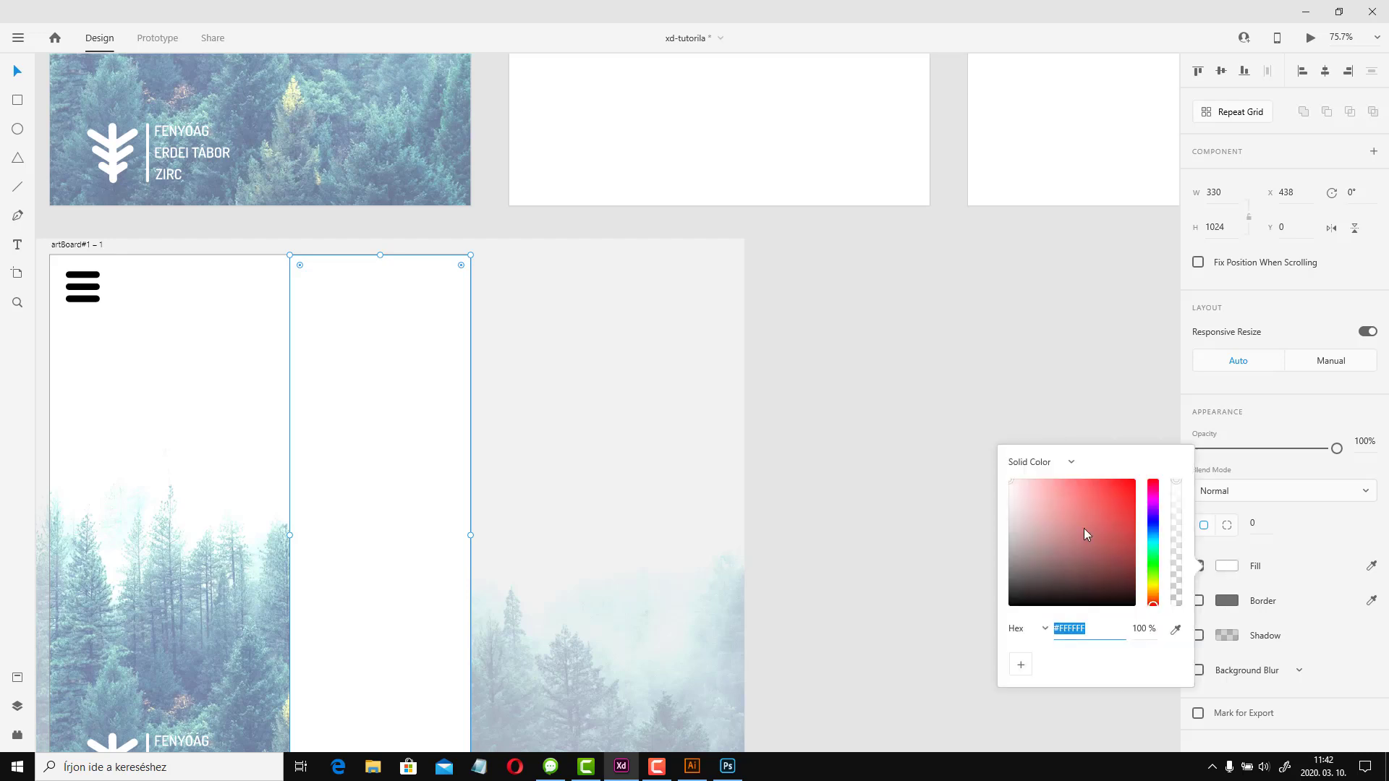
{"action": "mouse_move", "coordinate": [1084, 528]}
{"action": "left_mouse_down"}
{"action": "mouse_move", "coordinate": [1114, 475]}
{"action": "mouse_move", "coordinate": [1082, 515]}
{"action": "left_mouse_up"}
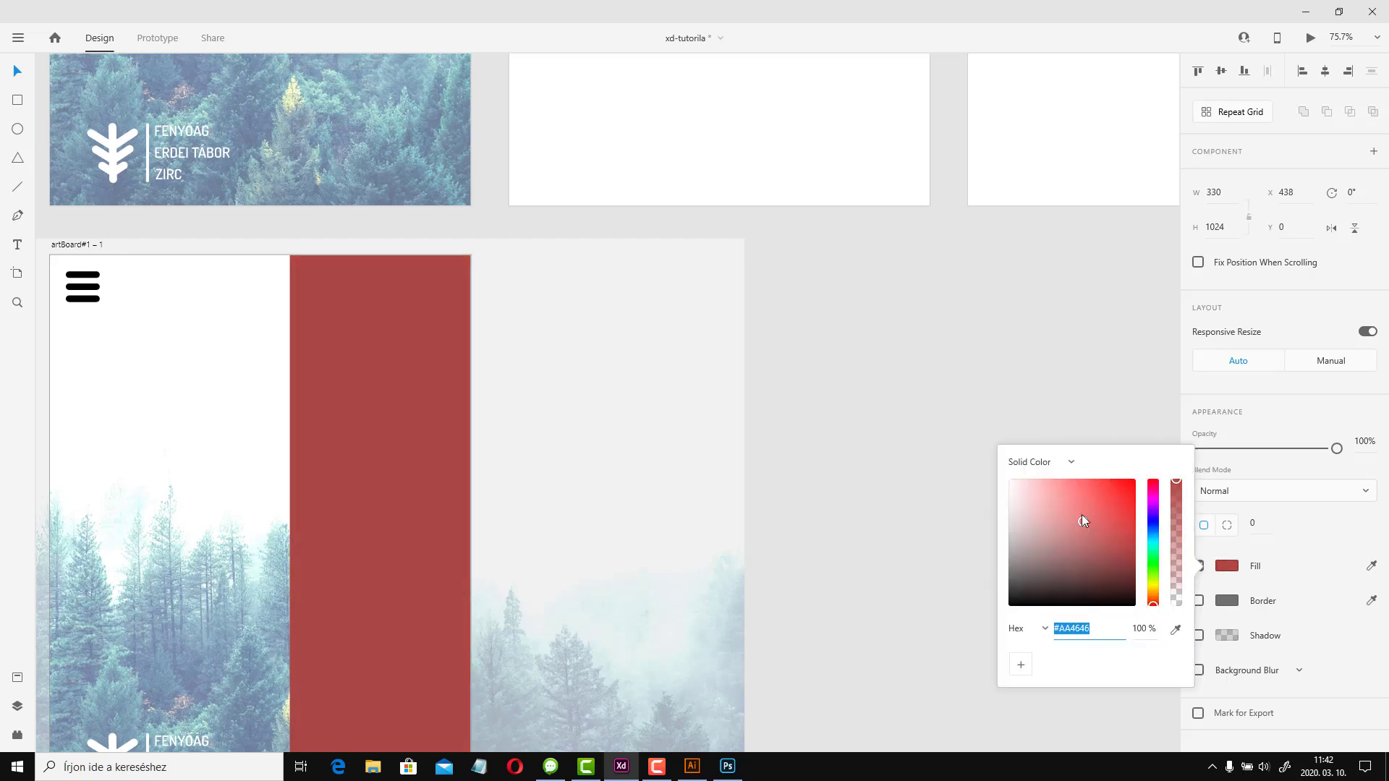
{"action": "left_click", "coordinate": [1023, 376]}
{"action": "scroll", "coordinate": [661, 506], "scroll_direction": "down", "scroll_amount": 1}
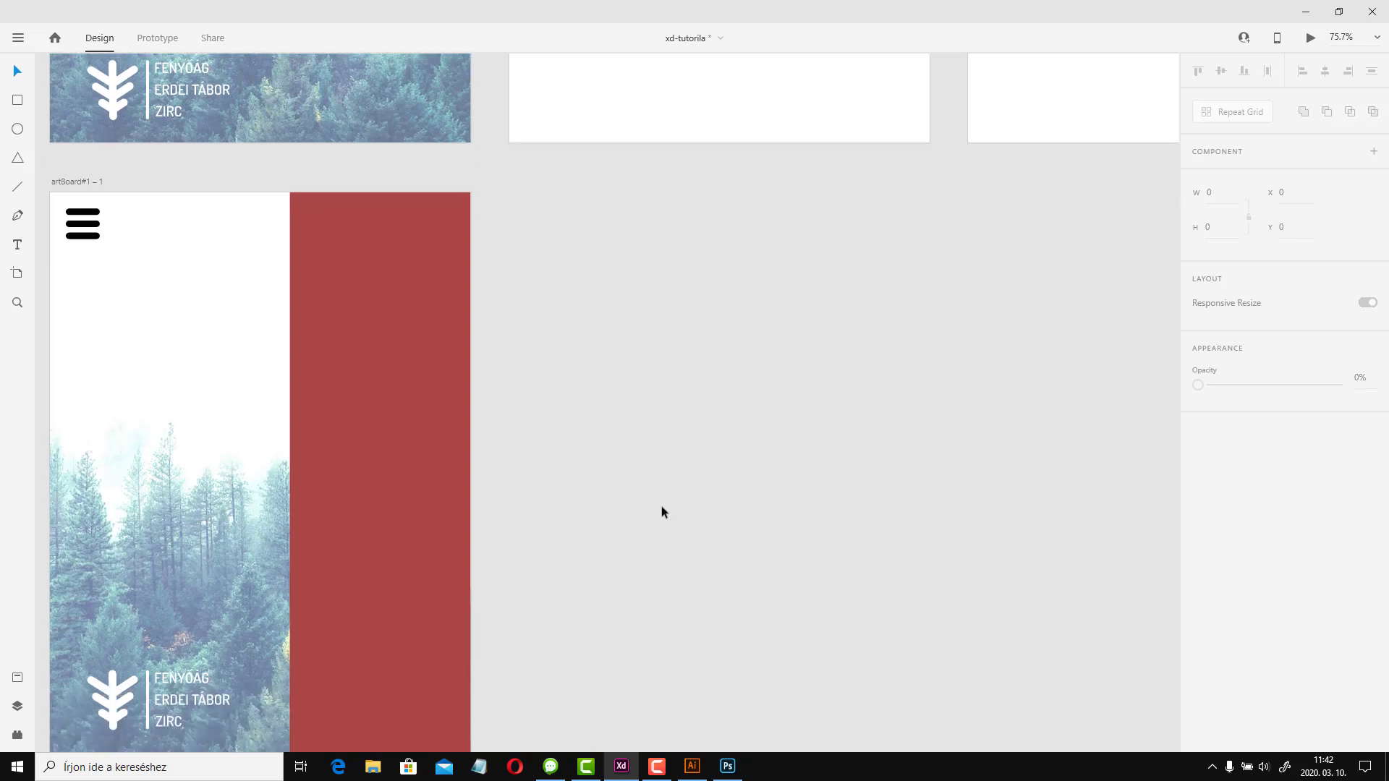
Try a shadow on the red side rectangle and turn it off again
{"action": "left_click", "coordinate": [386, 372]}
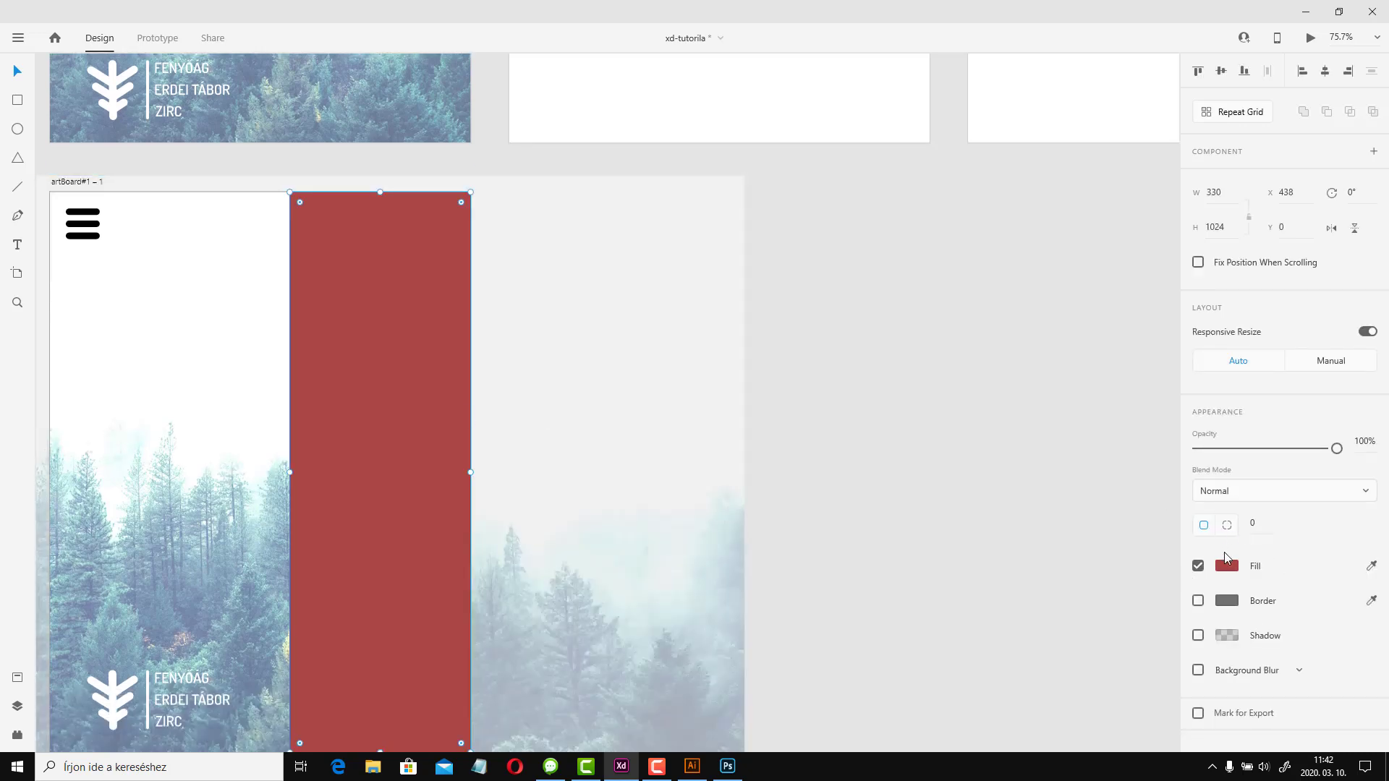
{"action": "left_click", "coordinate": [1198, 635]}
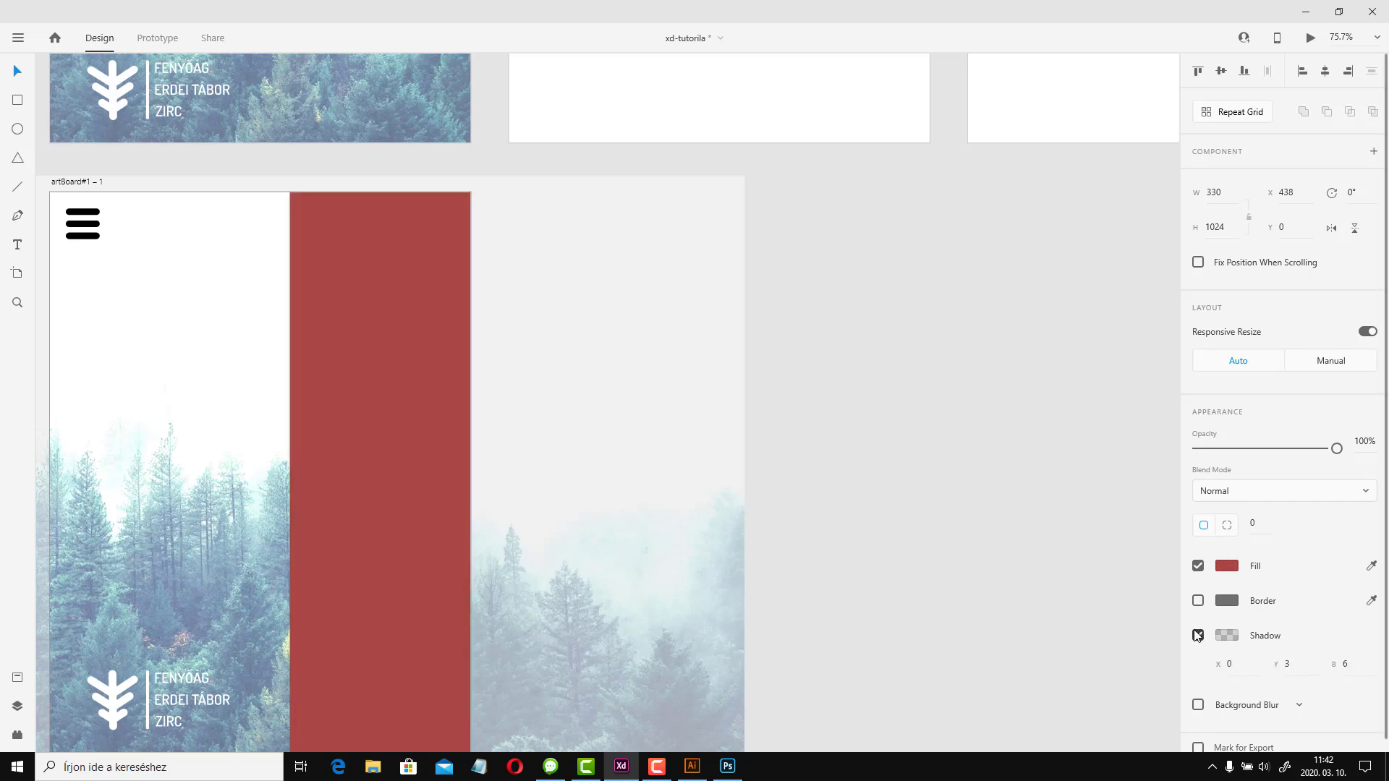
{"action": "left_click", "coordinate": [1198, 636]}
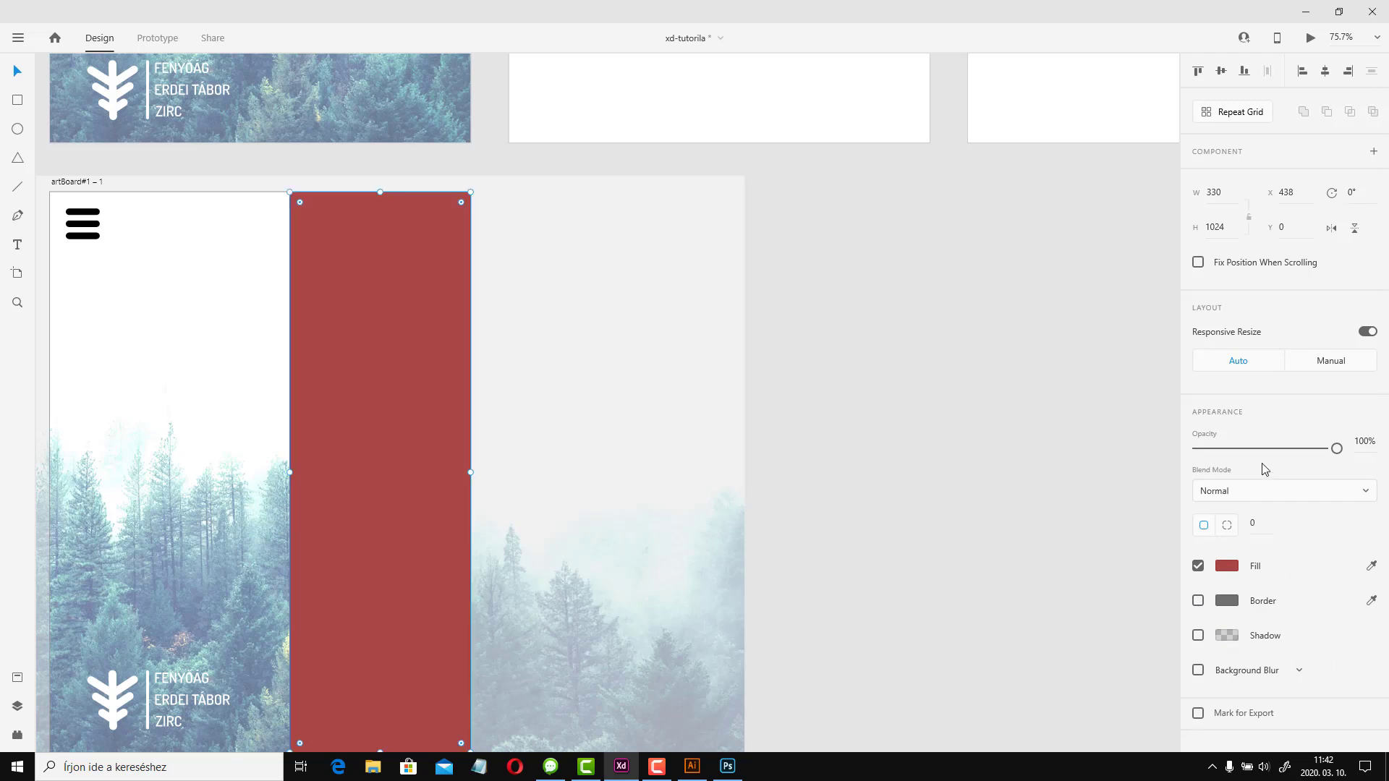
Try the Darken, Lighten and Soft Light blend modes on the red side rectangle
{"action": "left_click", "coordinate": [1315, 489]}
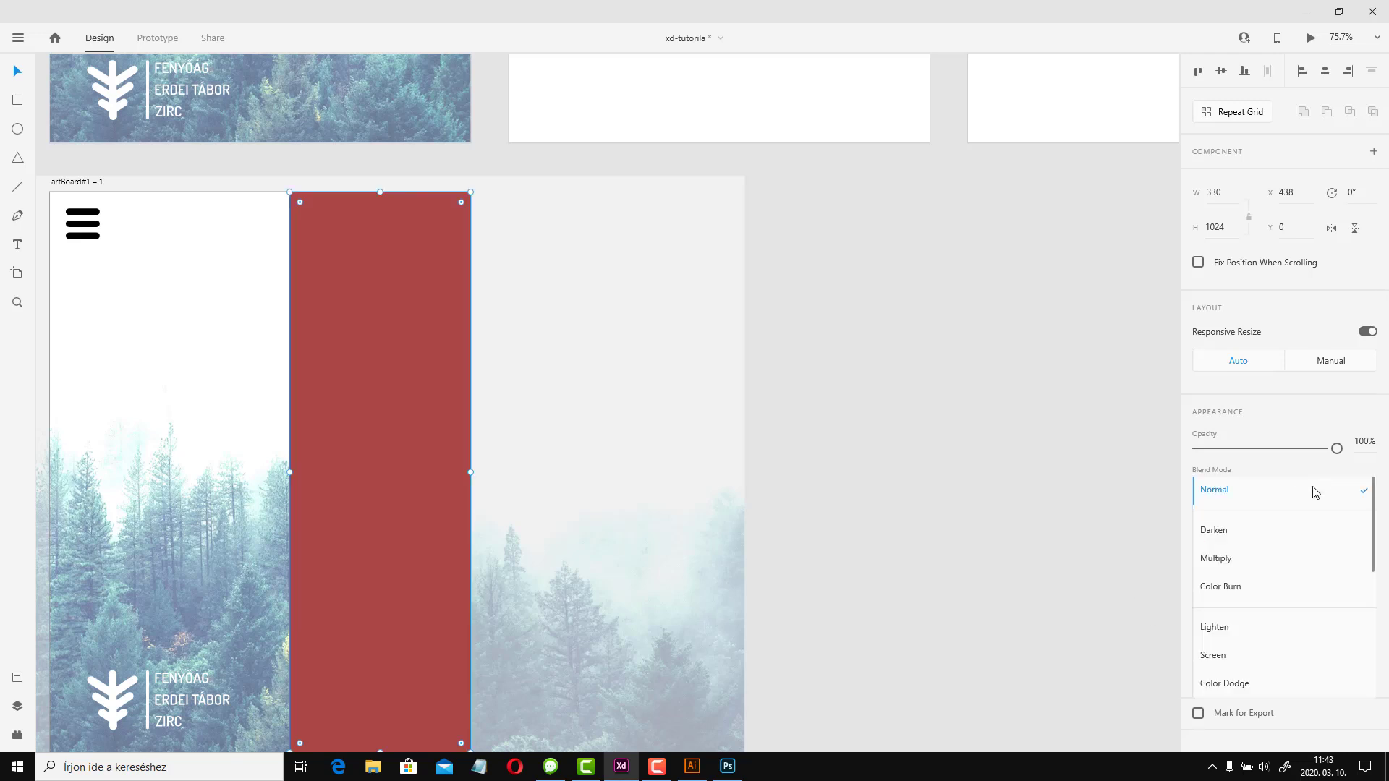
{"action": "left_click", "coordinate": [1252, 535]}
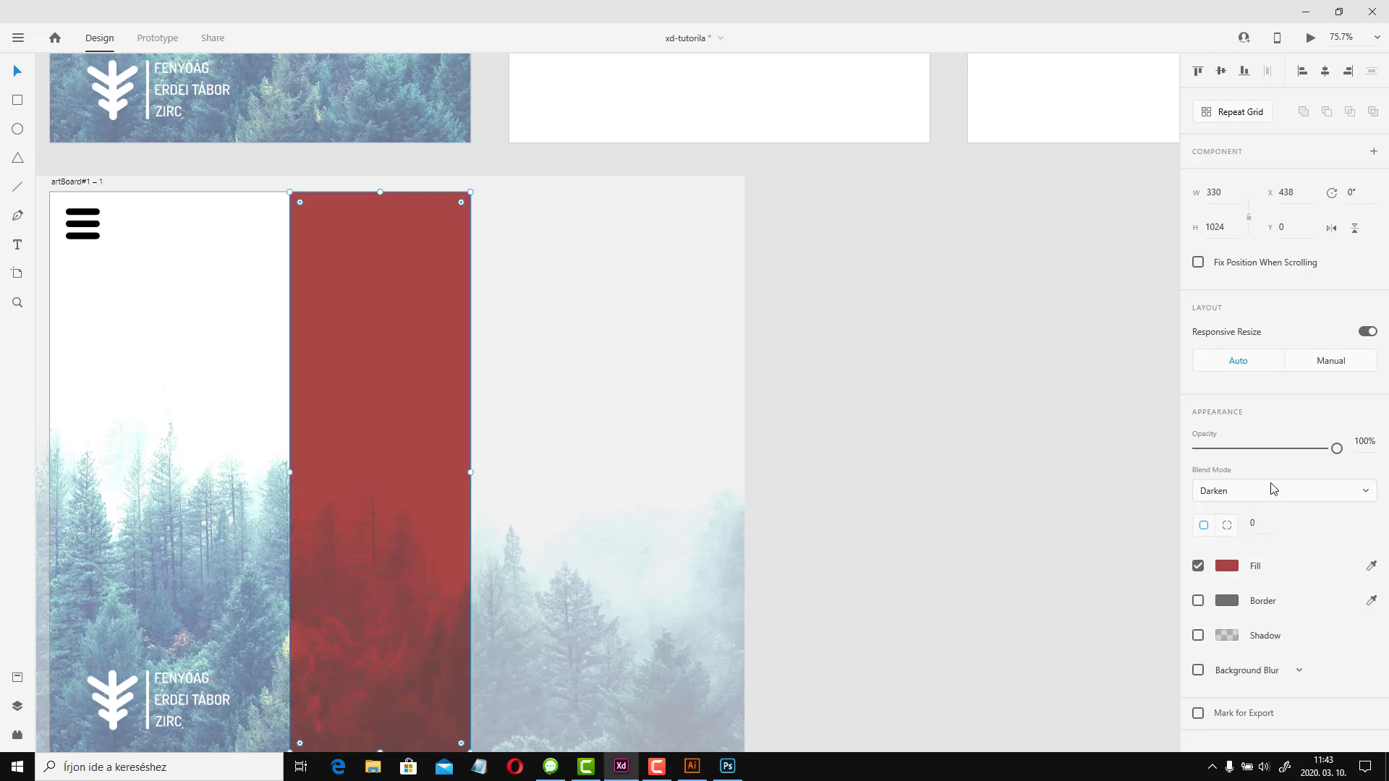
{"action": "left_click", "coordinate": [1273, 489]}
{"action": "left_click", "coordinate": [1242, 544]}
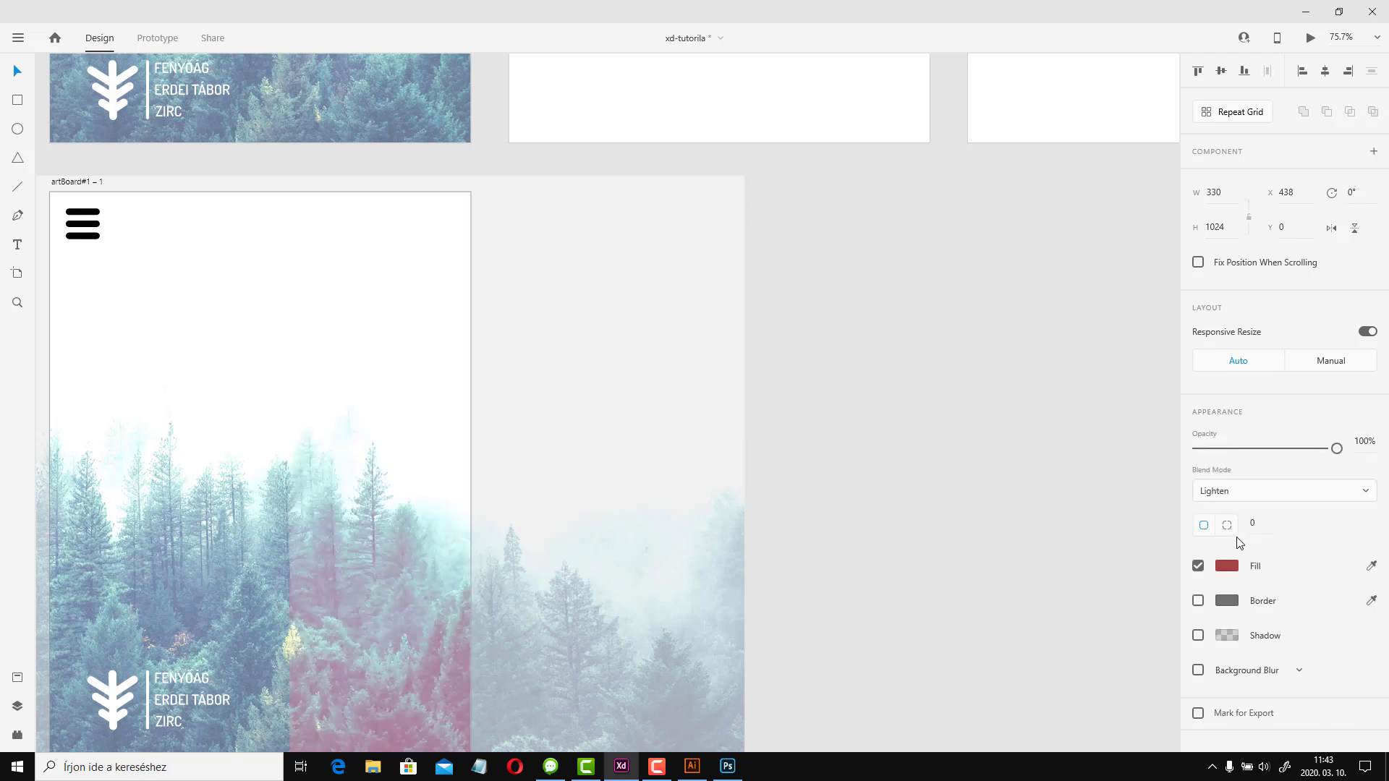
{"action": "left_click", "coordinate": [1267, 498]}
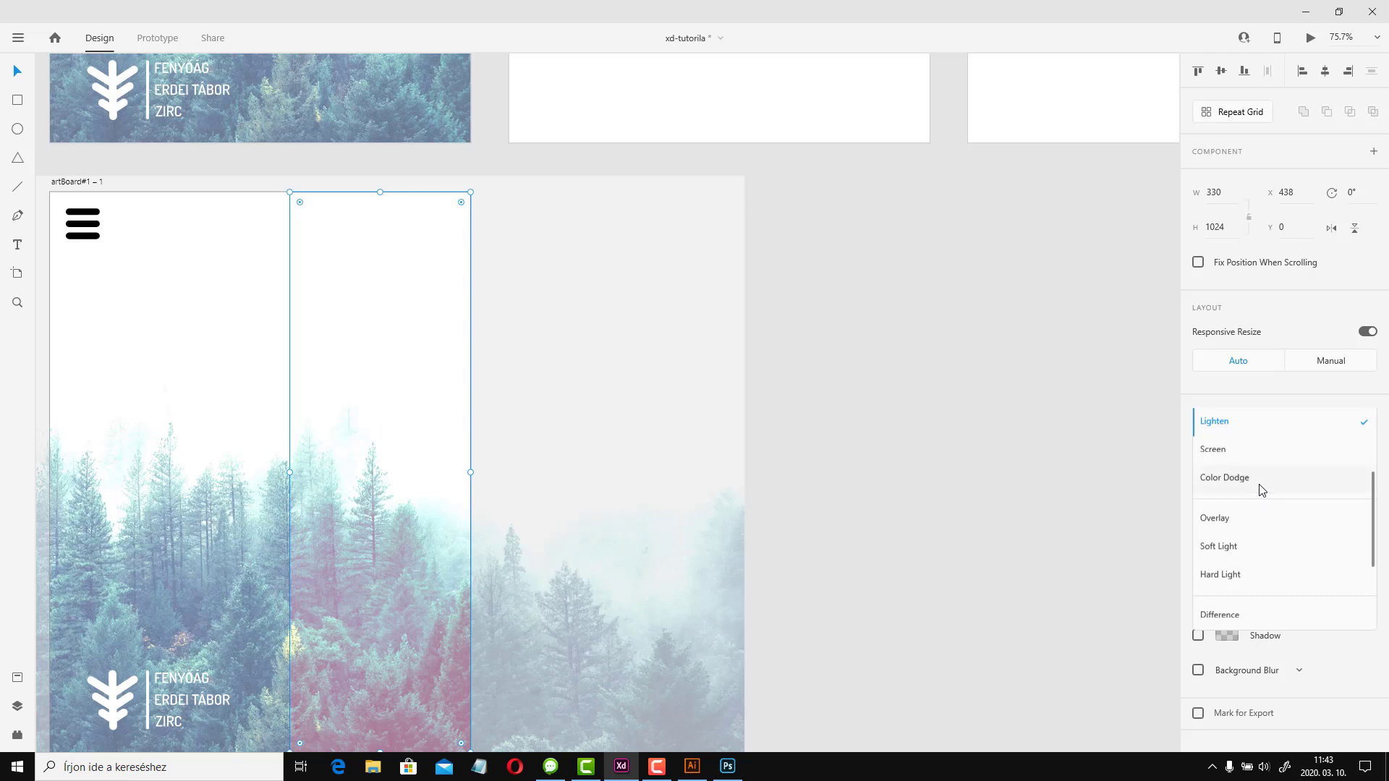
{"action": "left_click", "coordinate": [1220, 546]}
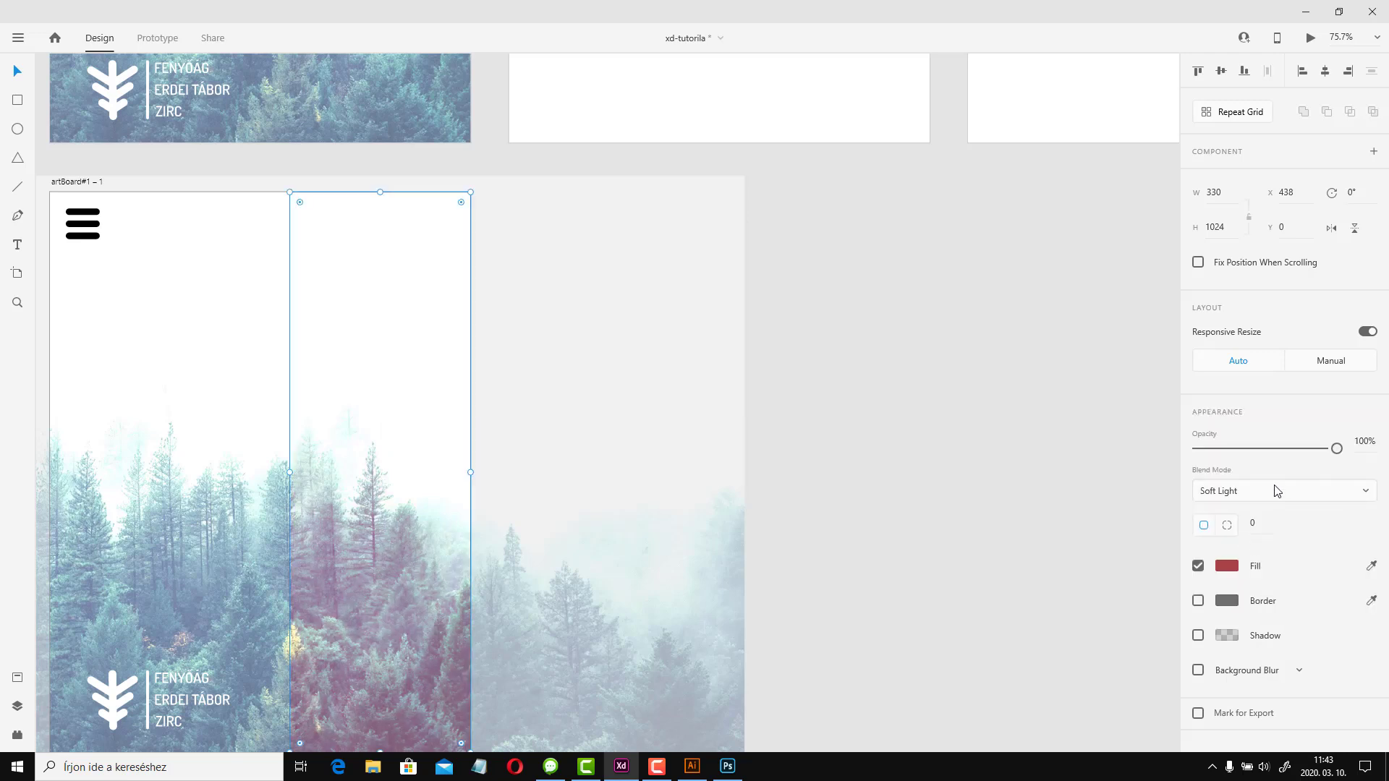
Set the side rectangle's blend mode to Difference and activate the Text tool
{"action": "left_click", "coordinate": [1277, 495]}
{"action": "left_click", "coordinate": [1255, 544]}
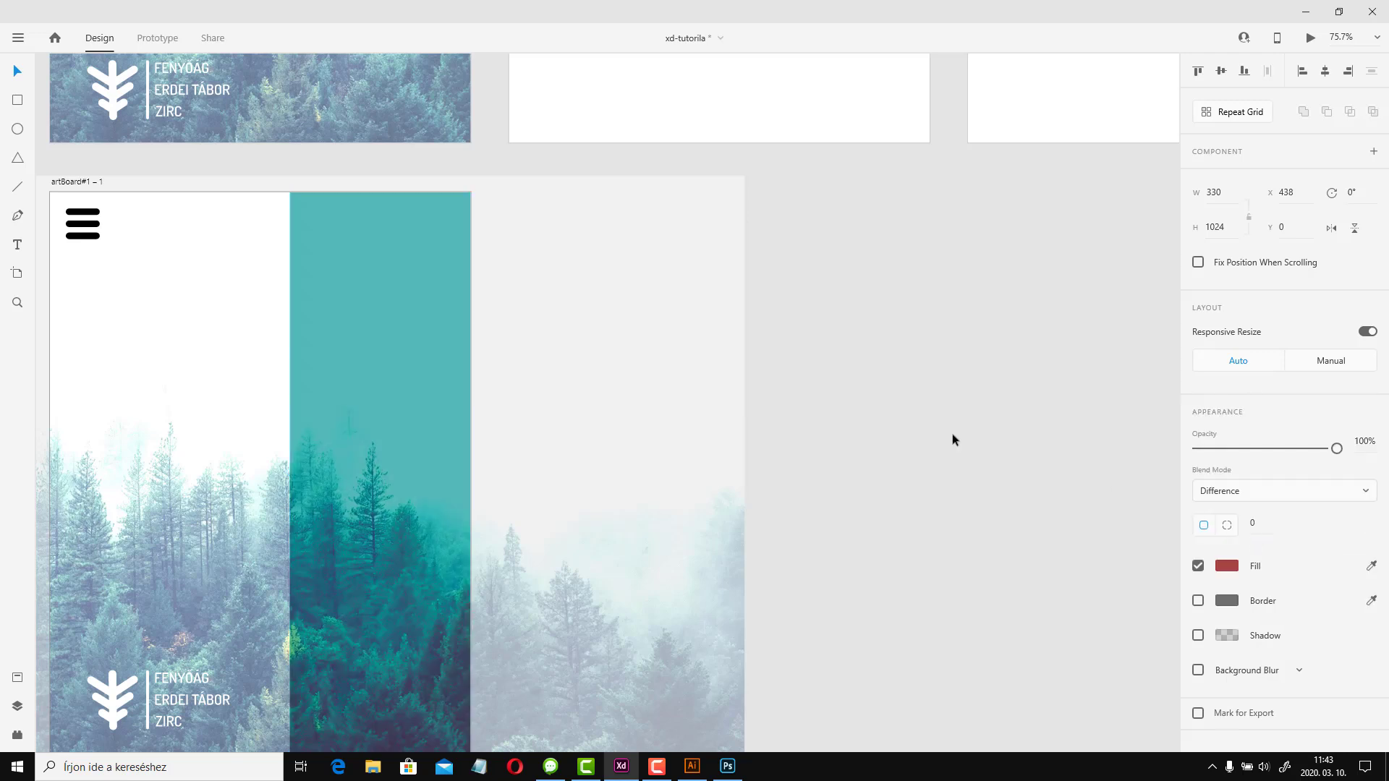
{"action": "left_click", "coordinate": [869, 408]}
{"action": "scroll", "coordinate": [892, 421], "scroll_direction": "down", "scroll_amount": 2}
{"action": "scroll", "coordinate": [507, 383], "scroll_direction": "up", "scroll_amount": 1}
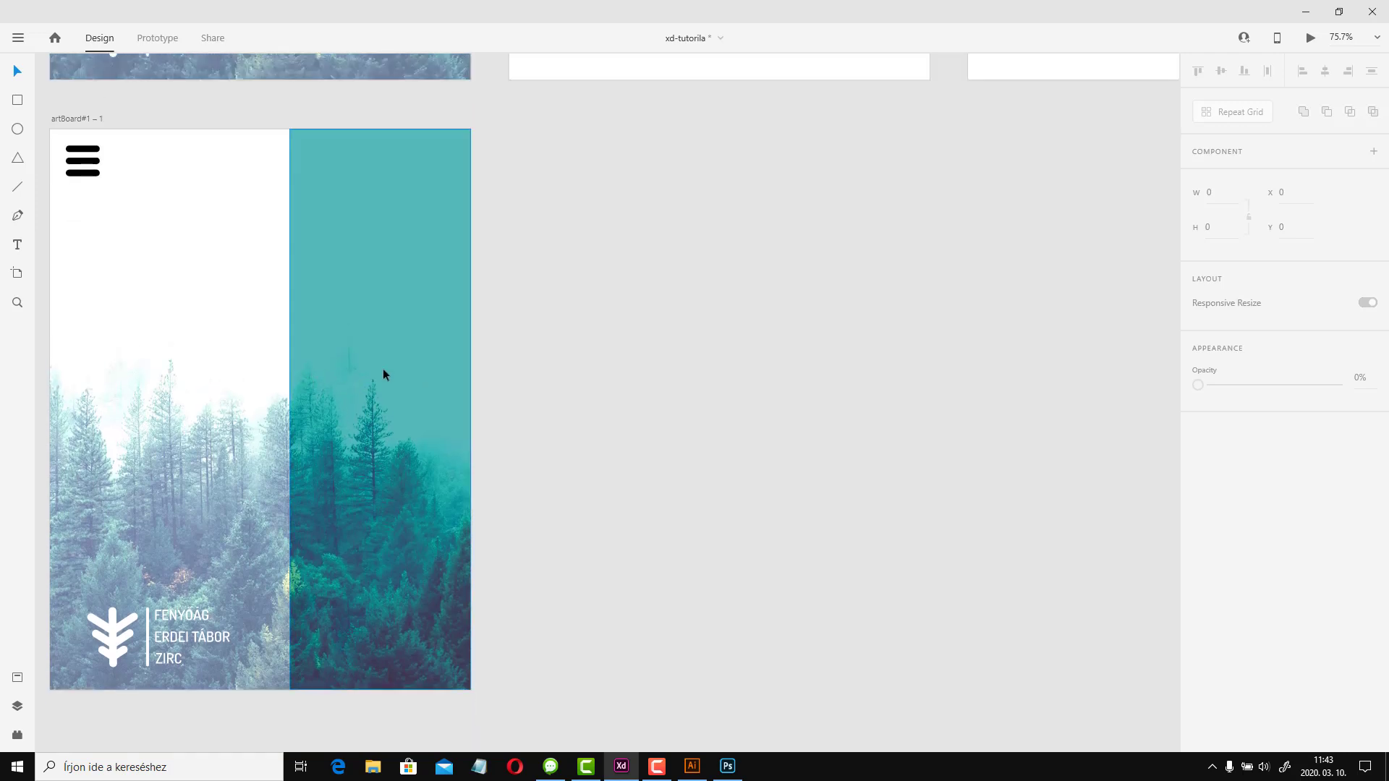
{"action": "left_click", "coordinate": [17, 245]}
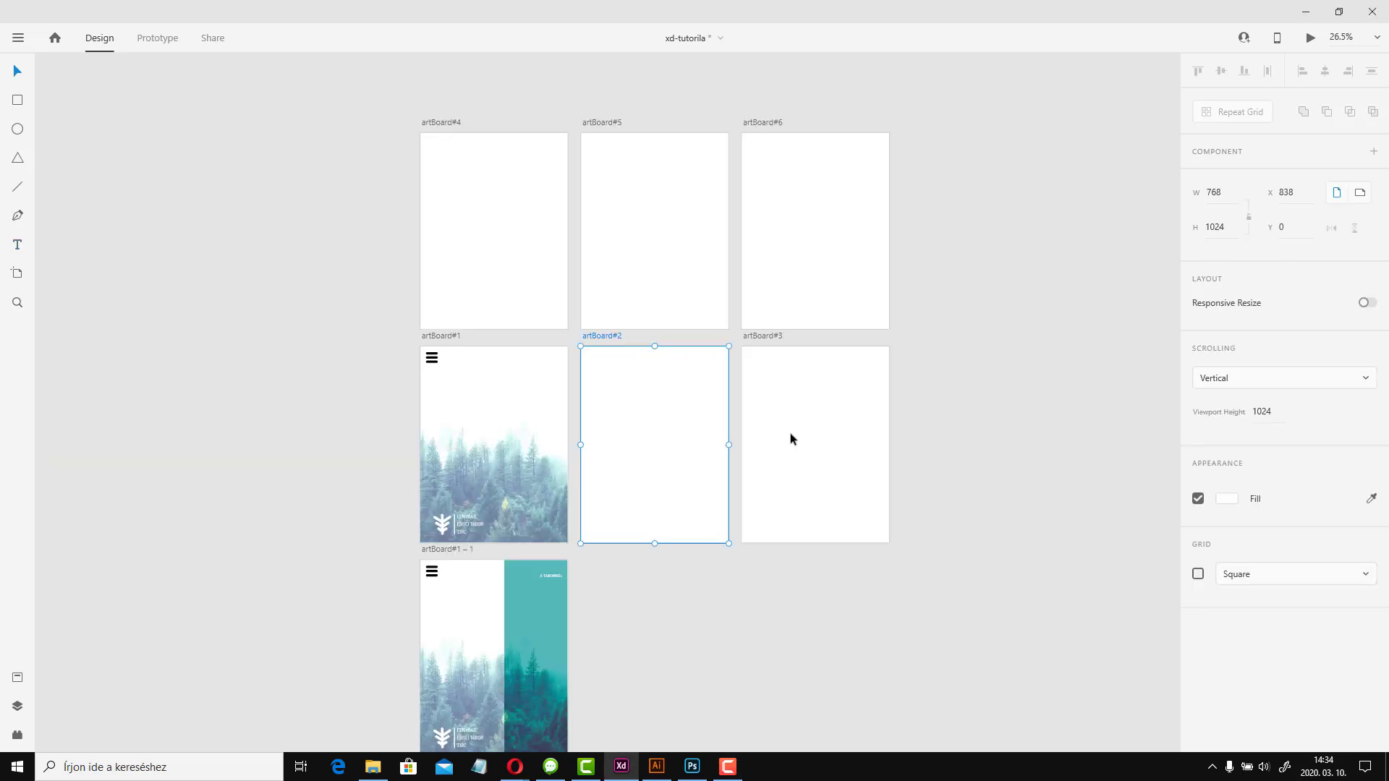
Draw a wide rectangle of about 692 by 259 near the upper edge of artBoard#2
{"action": "scroll", "coordinate": [607, 435], "scroll_direction": "up", "scroll_amount": 1}
{"action": "scroll", "coordinate": [618, 428], "scroll_direction": "down", "scroll_amount": 1}
{"action": "scroll", "coordinate": [621, 418], "scroll_direction": "up", "scroll_amount": 3}
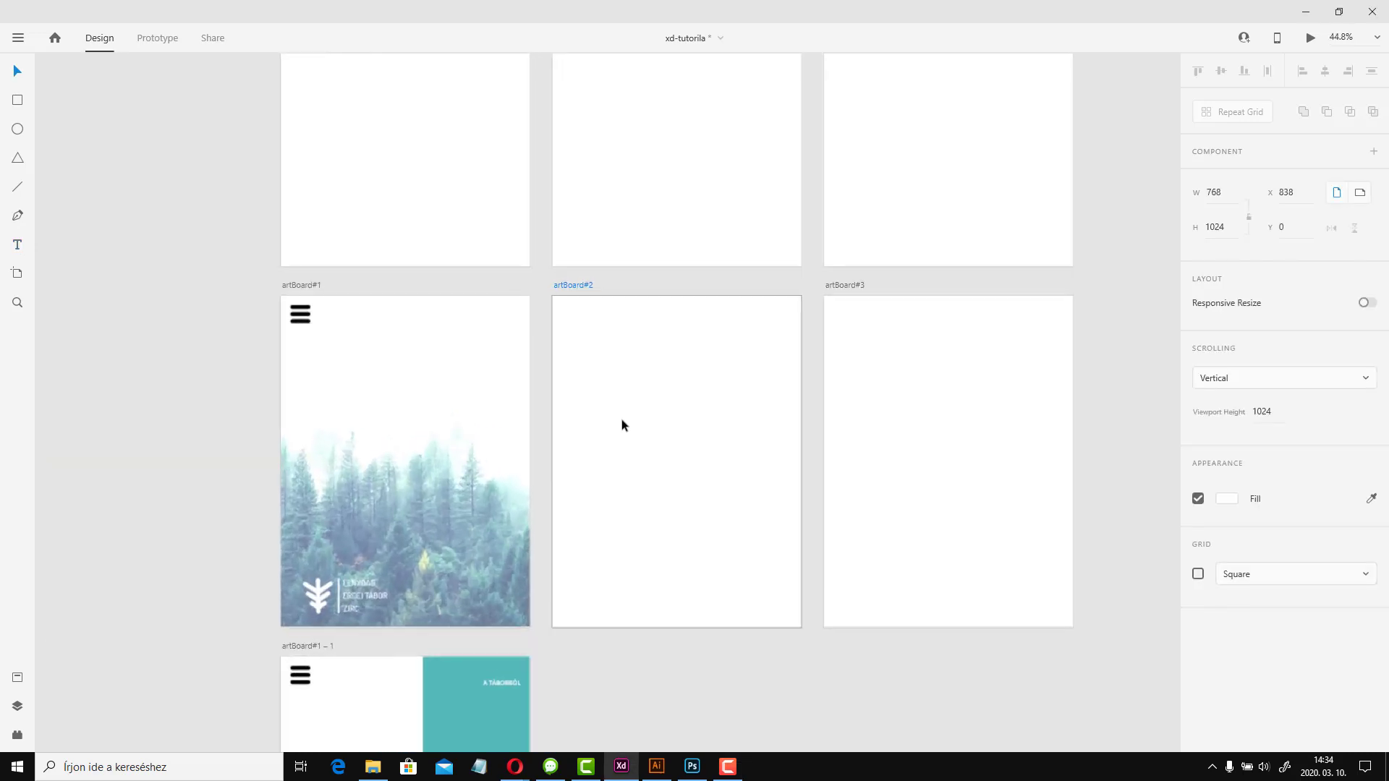
{"action": "left_click", "coordinate": [774, 676]}
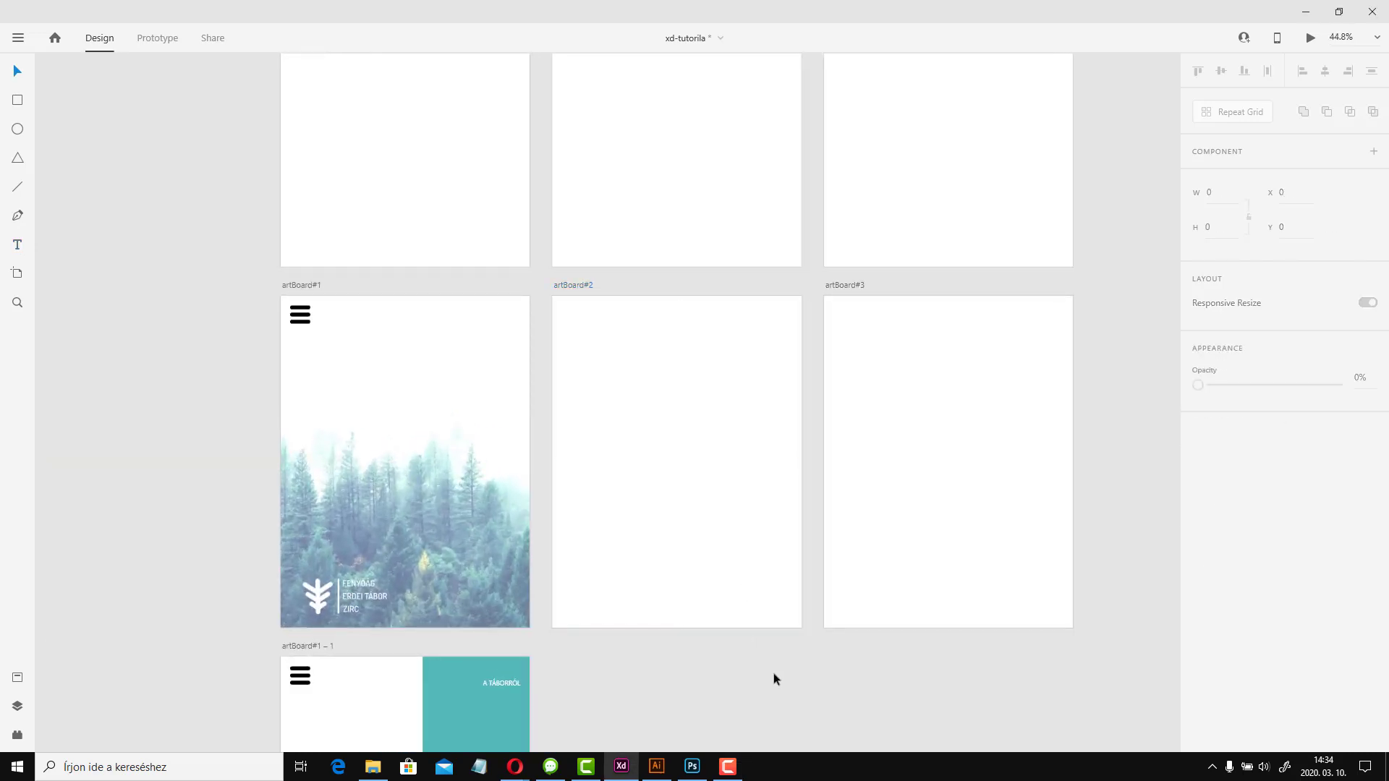
{"action": "left_click", "coordinate": [667, 375]}
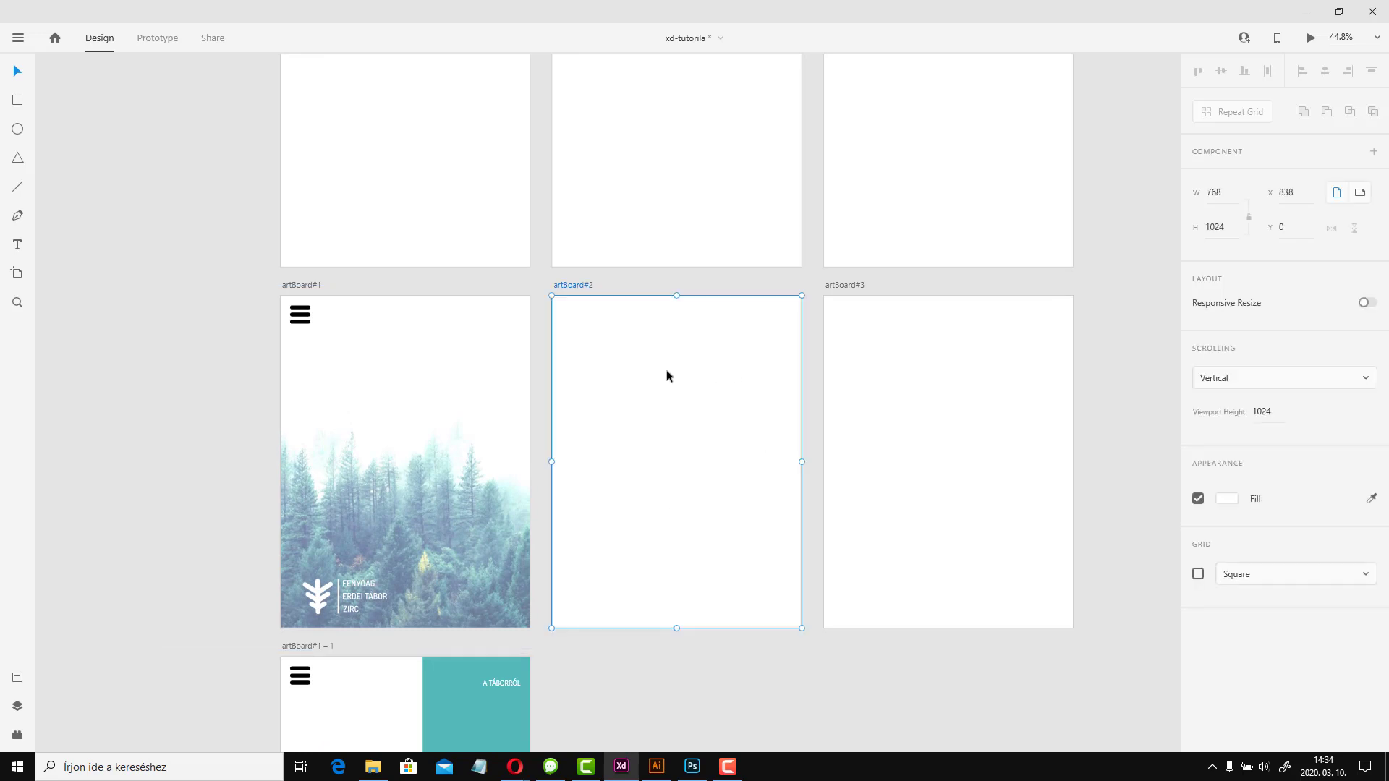
{"action": "left_click", "coordinate": [18, 101]}
{"action": "left_click_drag", "start_coordinate": [562, 327], "coordinate": [787, 413]}
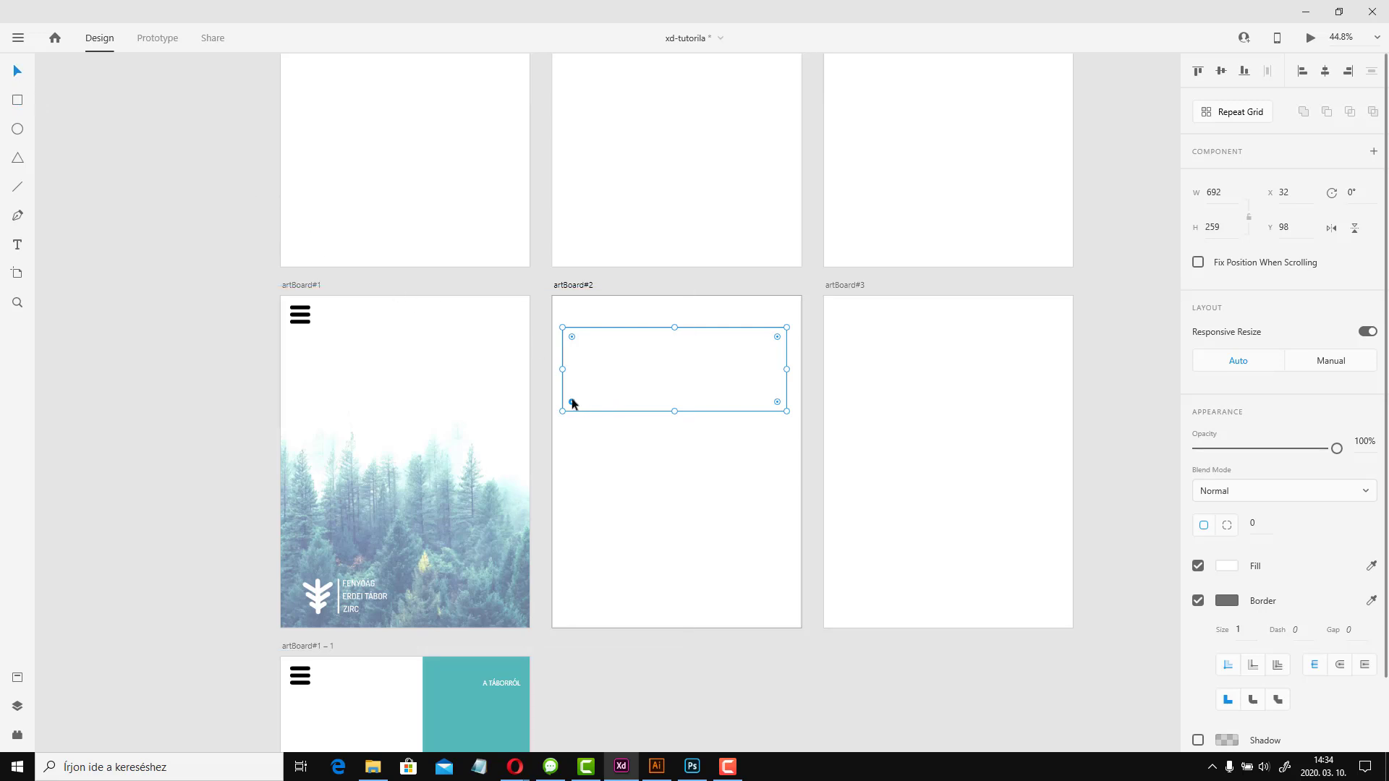
Round the rectangle's corners to a radius of 29 and place it at X 38, Y 81 on artBoard#2
{"action": "left_click_drag", "start_coordinate": [571, 399], "coordinate": [579, 389]}
{"action": "scroll", "coordinate": [604, 403], "scroll_direction": "up", "scroll_amount": 1}
{"action": "scroll", "coordinate": [606, 414], "scroll_direction": "up", "scroll_amount": 3}
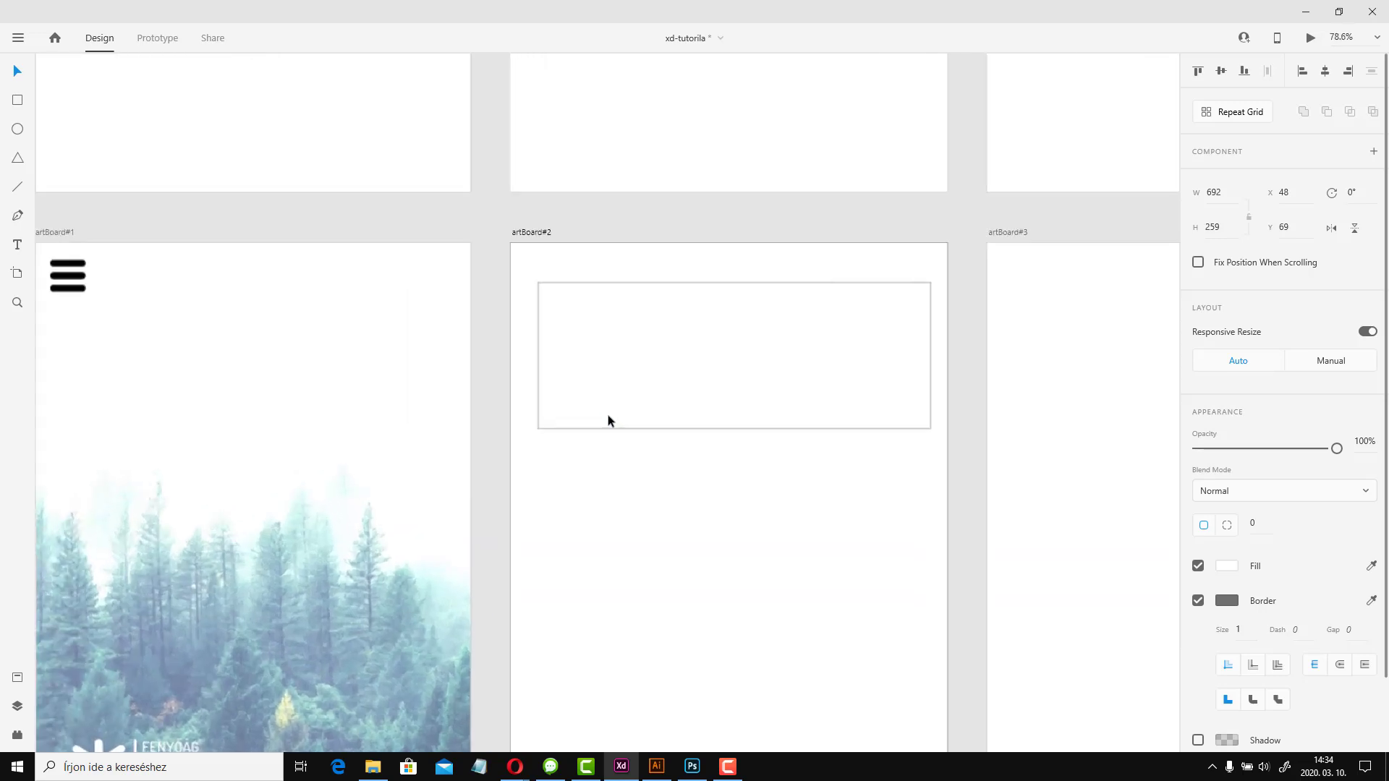
{"action": "scroll", "coordinate": [608, 418], "scroll_direction": "up", "scroll_amount": 1}
{"action": "left_click_drag", "start_coordinate": [530, 423], "coordinate": [541, 412]}
{"action": "mouse_move", "coordinate": [730, 366]}
{"action": "left_mouse_down"}
{"action": "mouse_move", "coordinate": [726, 341]}
{"action": "mouse_move", "coordinate": [720, 395]}
{"action": "mouse_move", "coordinate": [725, 378]}
{"action": "left_mouse_up"}
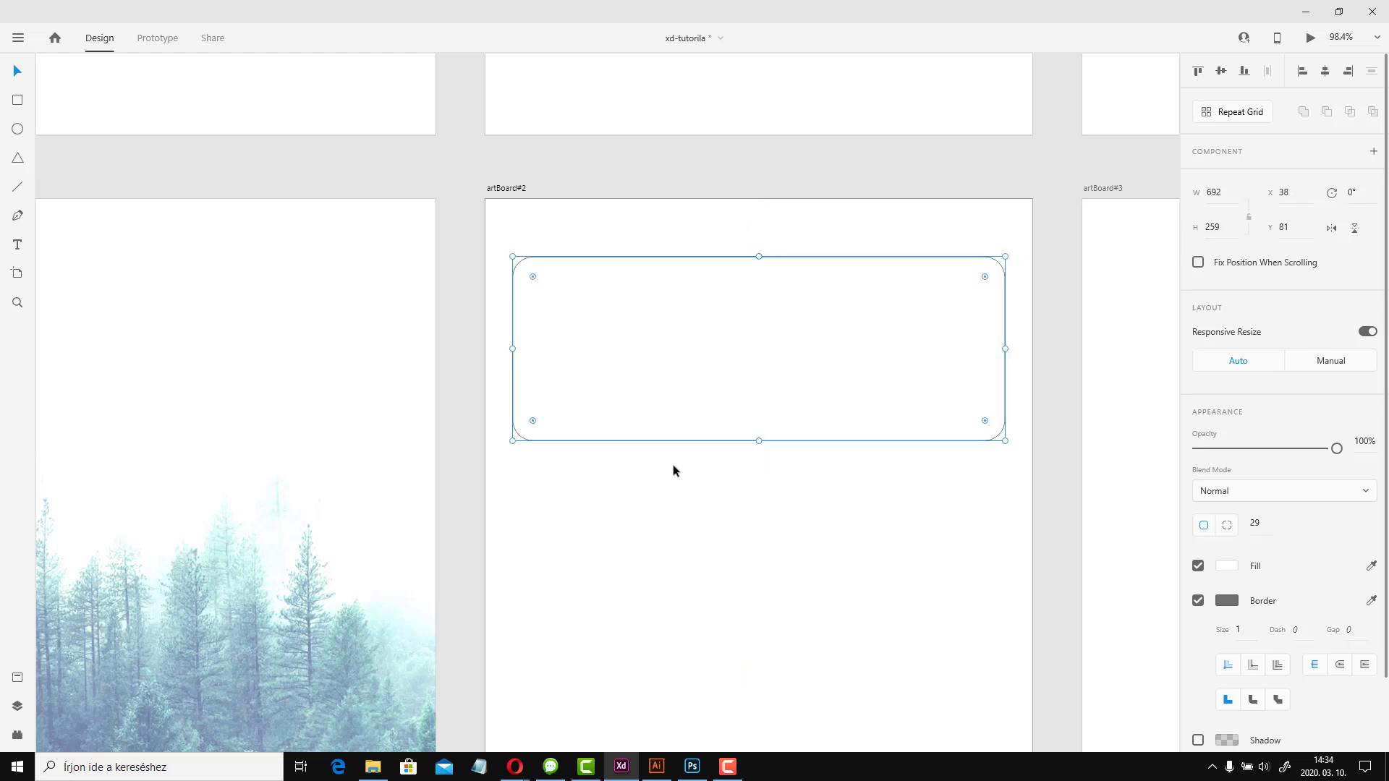
Draw a circle of about 196 by 196 inside the left part of the rounded card, at about X 68, Y 113
{"action": "left_click", "coordinate": [18, 128]}
{"action": "left_click_drag", "start_coordinate": [548, 281], "coordinate": [704, 424]}
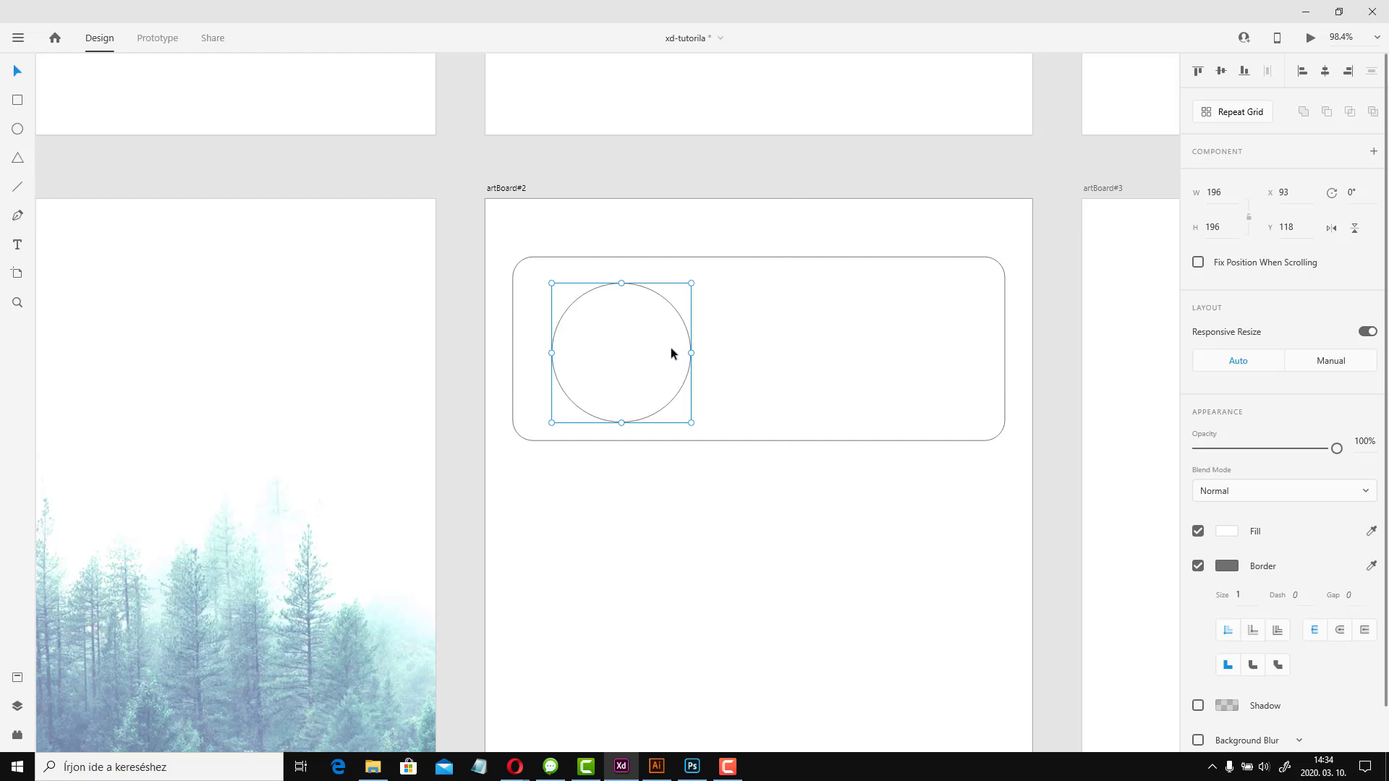
{"action": "left_click_drag", "start_coordinate": [656, 352], "coordinate": [638, 348]}
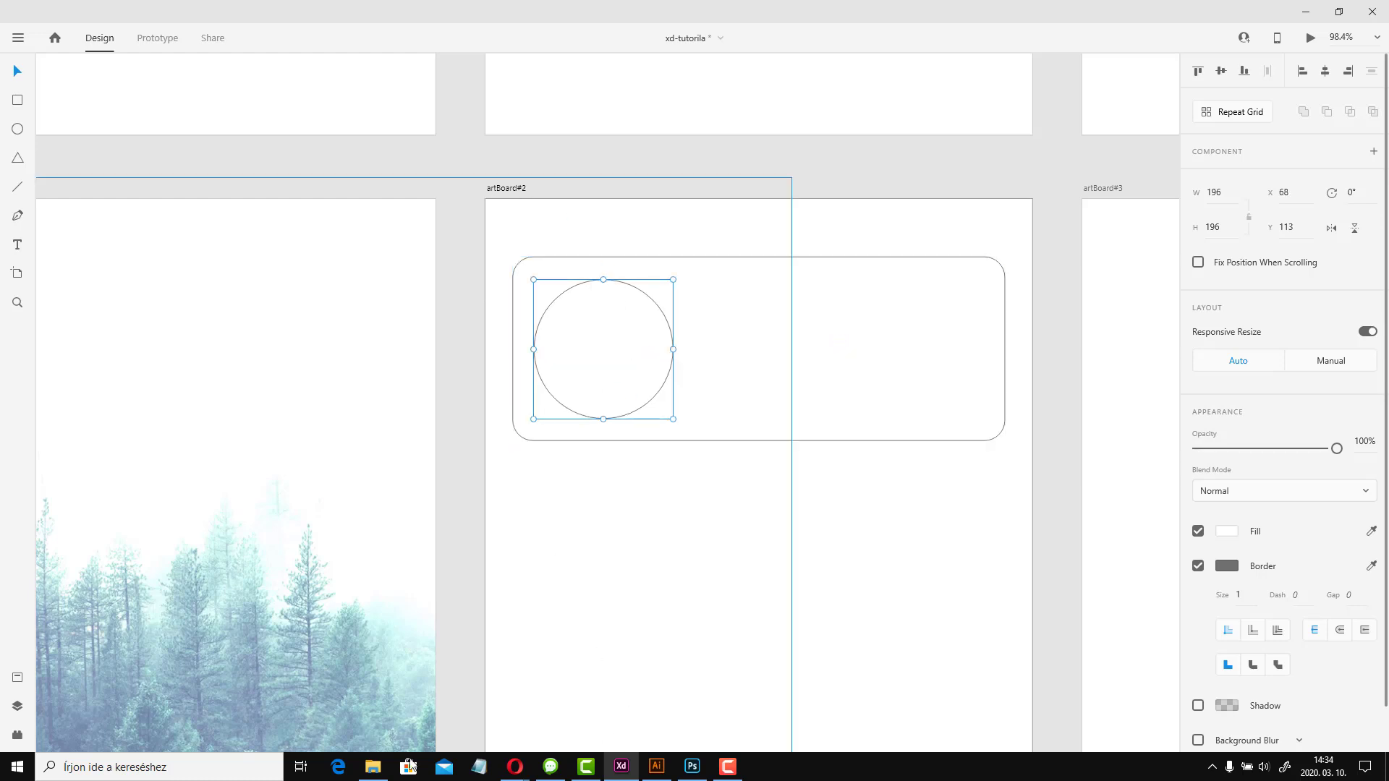
Fill the circle with face.jpg from the images folder in File Explorer
{"action": "left_click", "coordinate": [373, 766]}
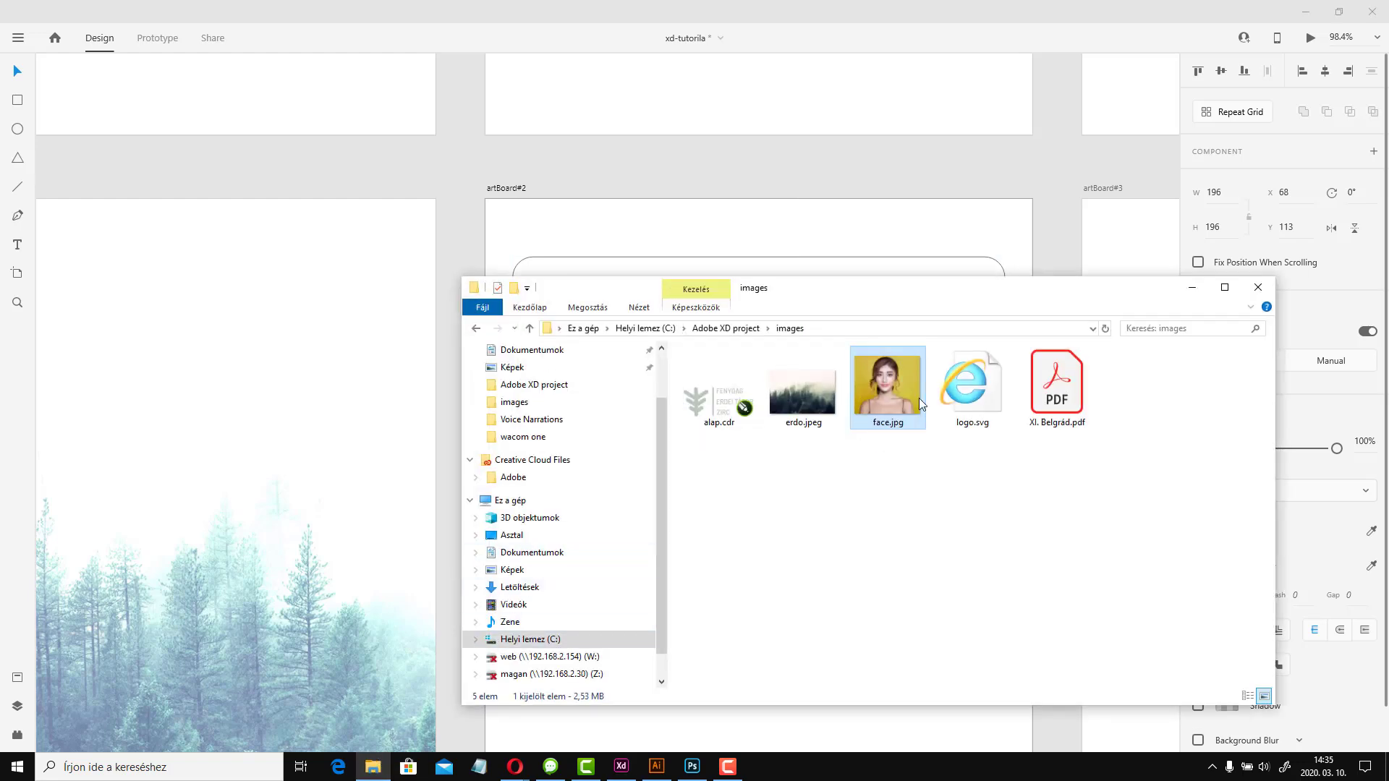
{"action": "left_click_drag", "start_coordinate": [872, 295], "coordinate": [871, 439]}
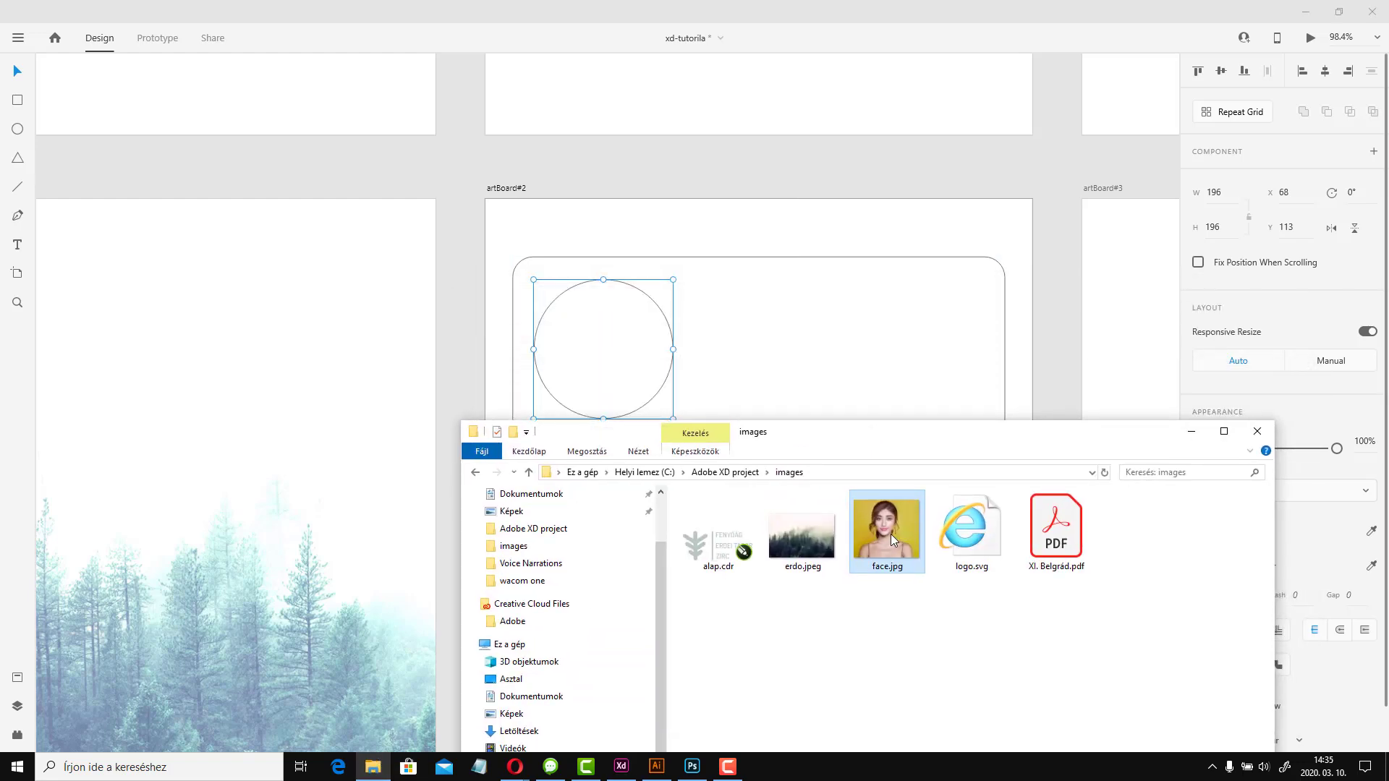
{"action": "left_click_drag", "start_coordinate": [640, 386], "coordinate": [615, 362]}
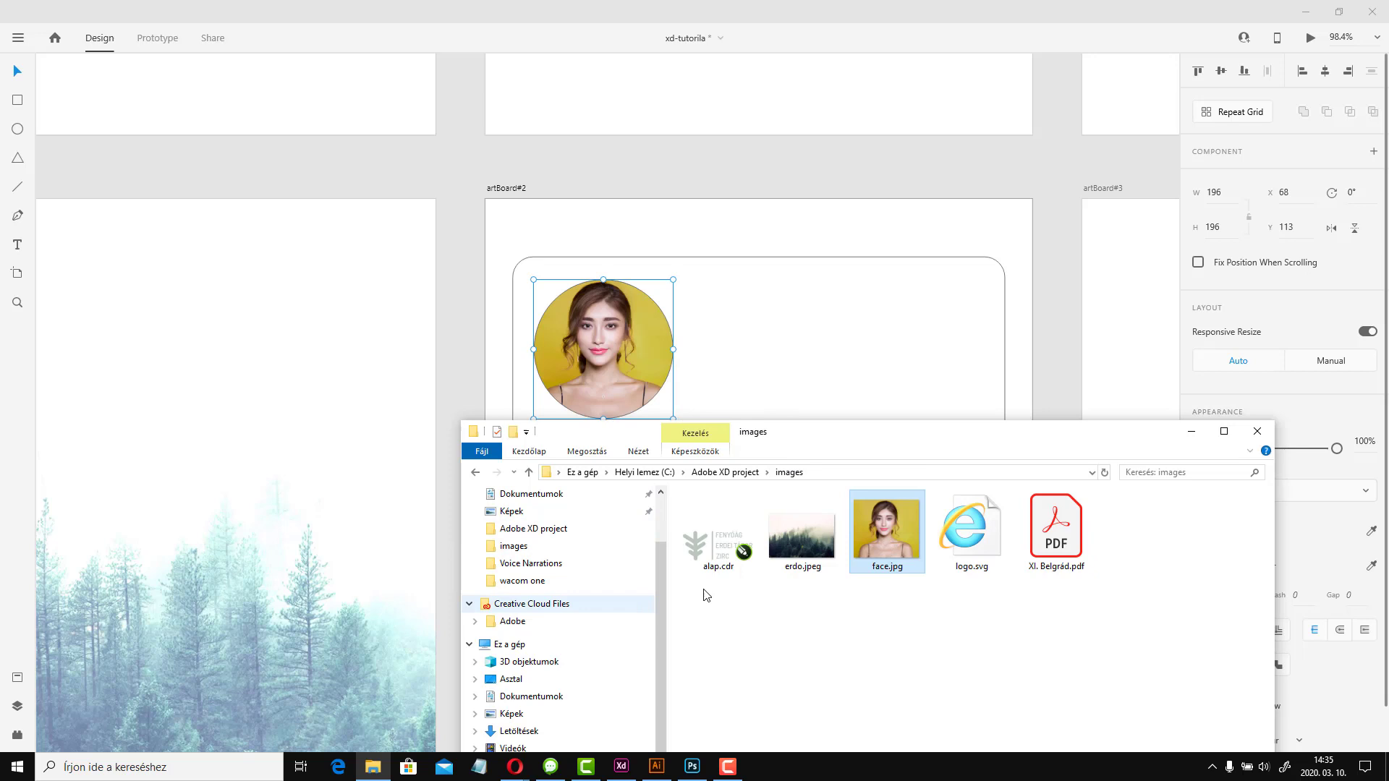
{"action": "left_click", "coordinate": [1191, 432]}
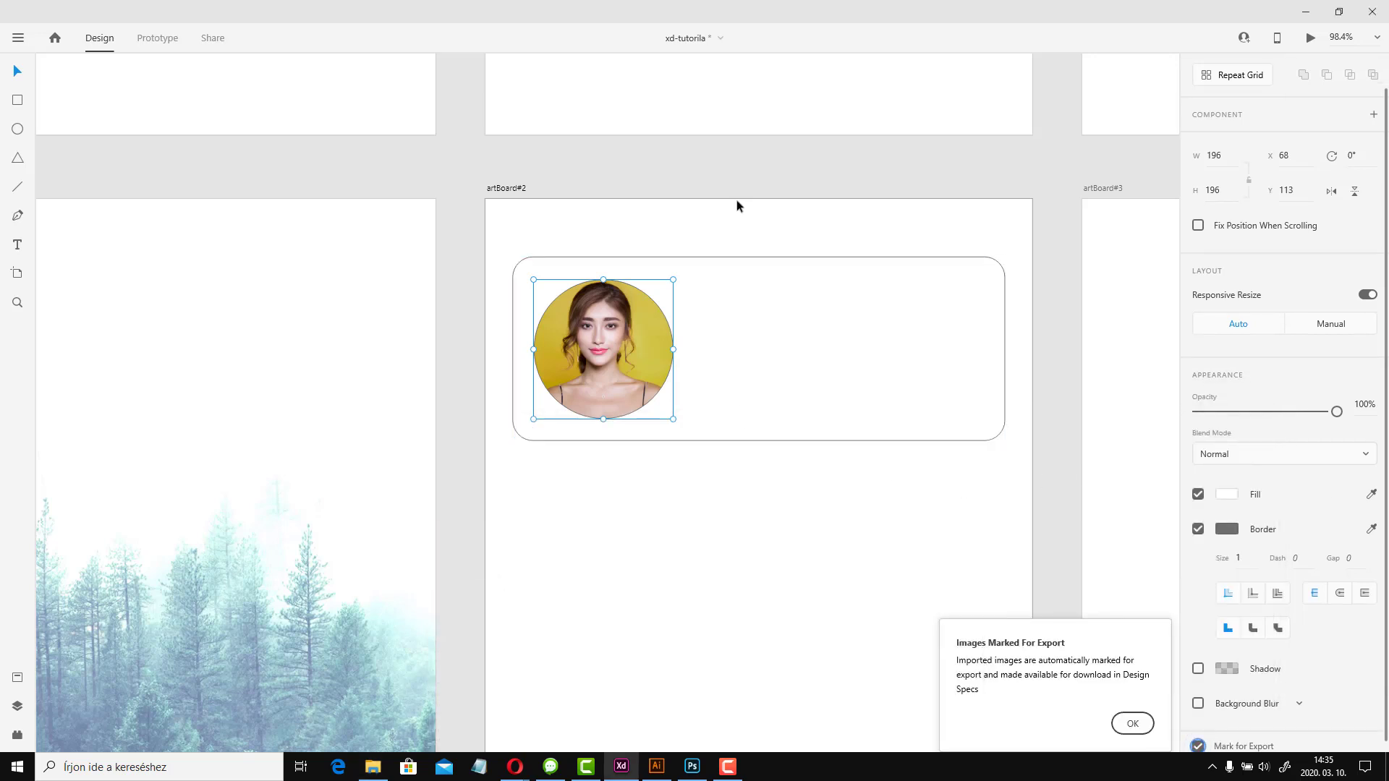
{"action": "left_click", "coordinate": [735, 175]}
Fill the rounded card behind the portrait with the green #68A26A
{"action": "left_click", "coordinate": [768, 423]}
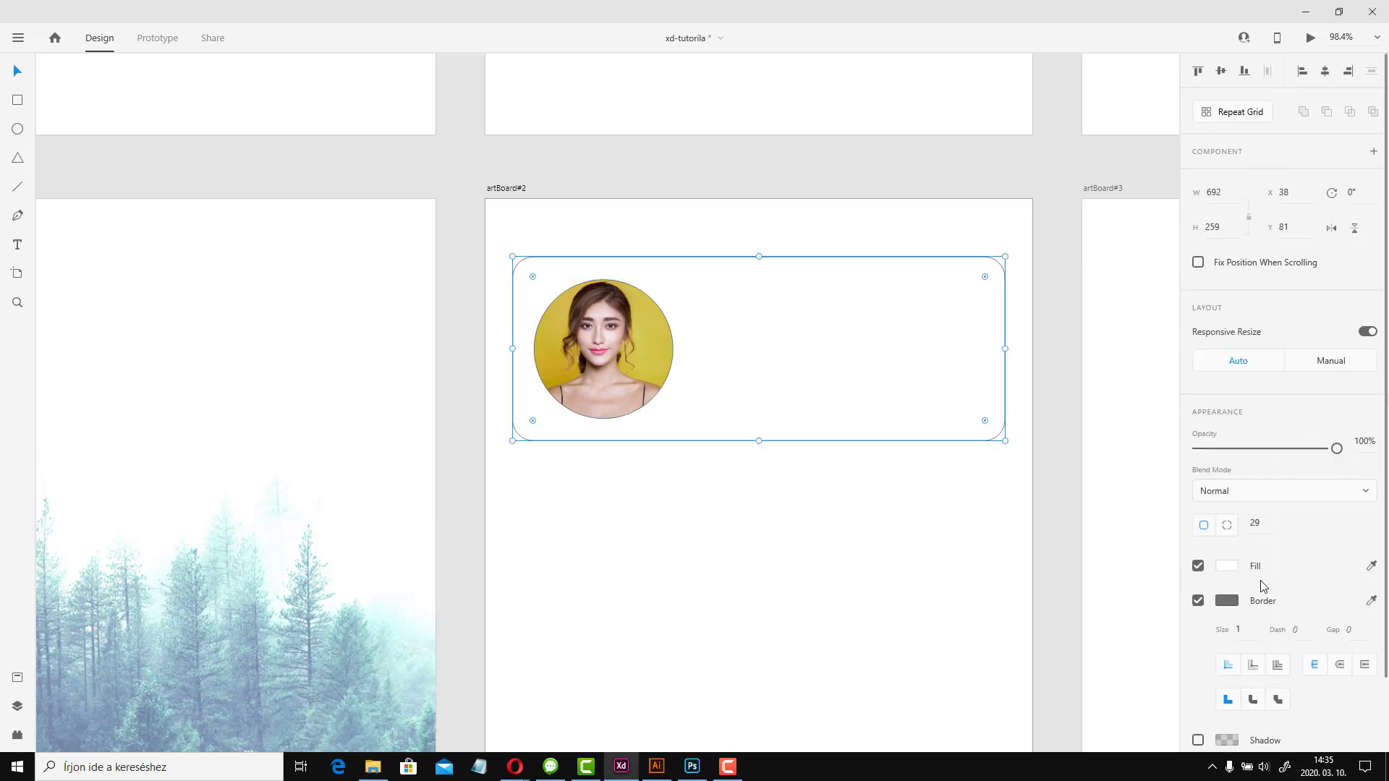
{"action": "left_click", "coordinate": [1225, 568]}
{"action": "mouse_move", "coordinate": [1043, 506]}
{"action": "left_mouse_down"}
{"action": "mouse_move", "coordinate": [1037, 475]}
{"action": "mouse_move", "coordinate": [1043, 485]}
{"action": "left_mouse_up"}
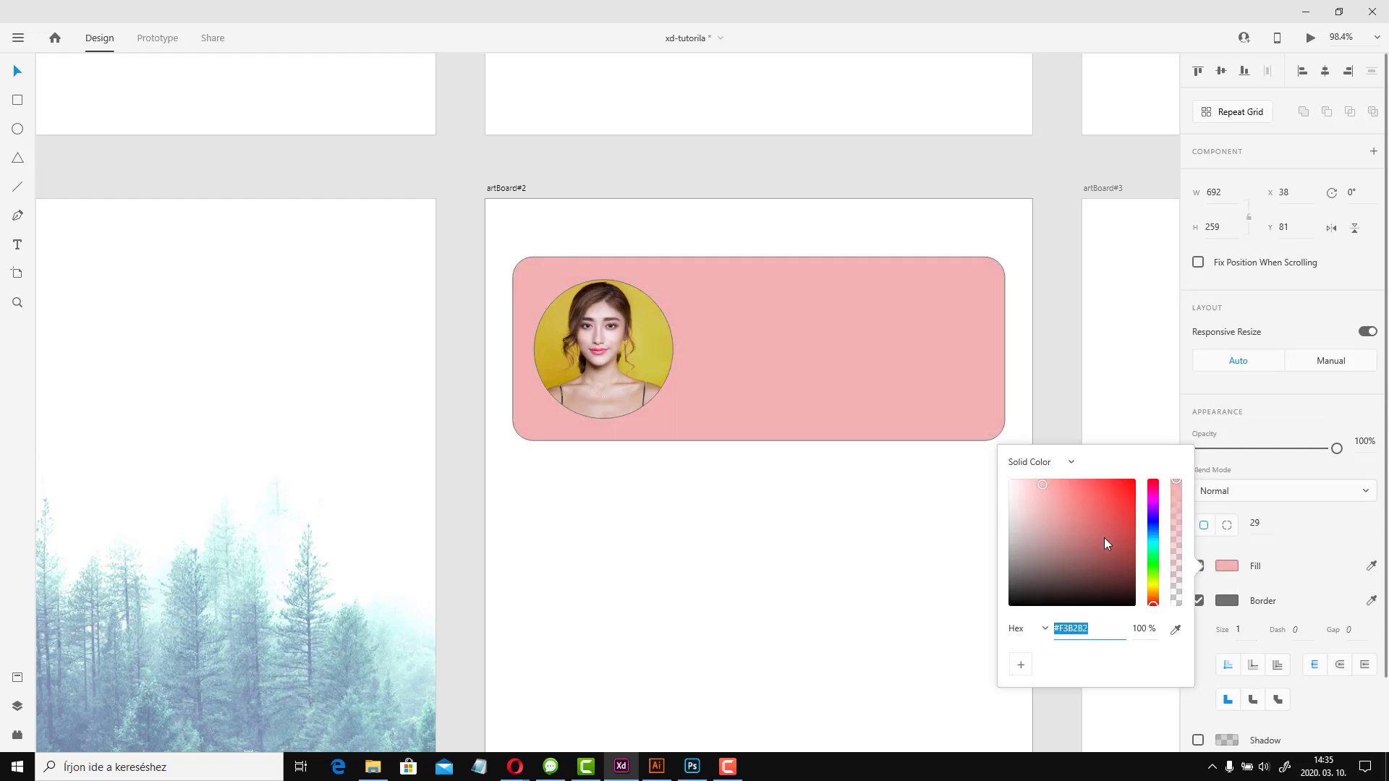
{"action": "left_click_drag", "start_coordinate": [1154, 548], "coordinate": [1153, 562]}
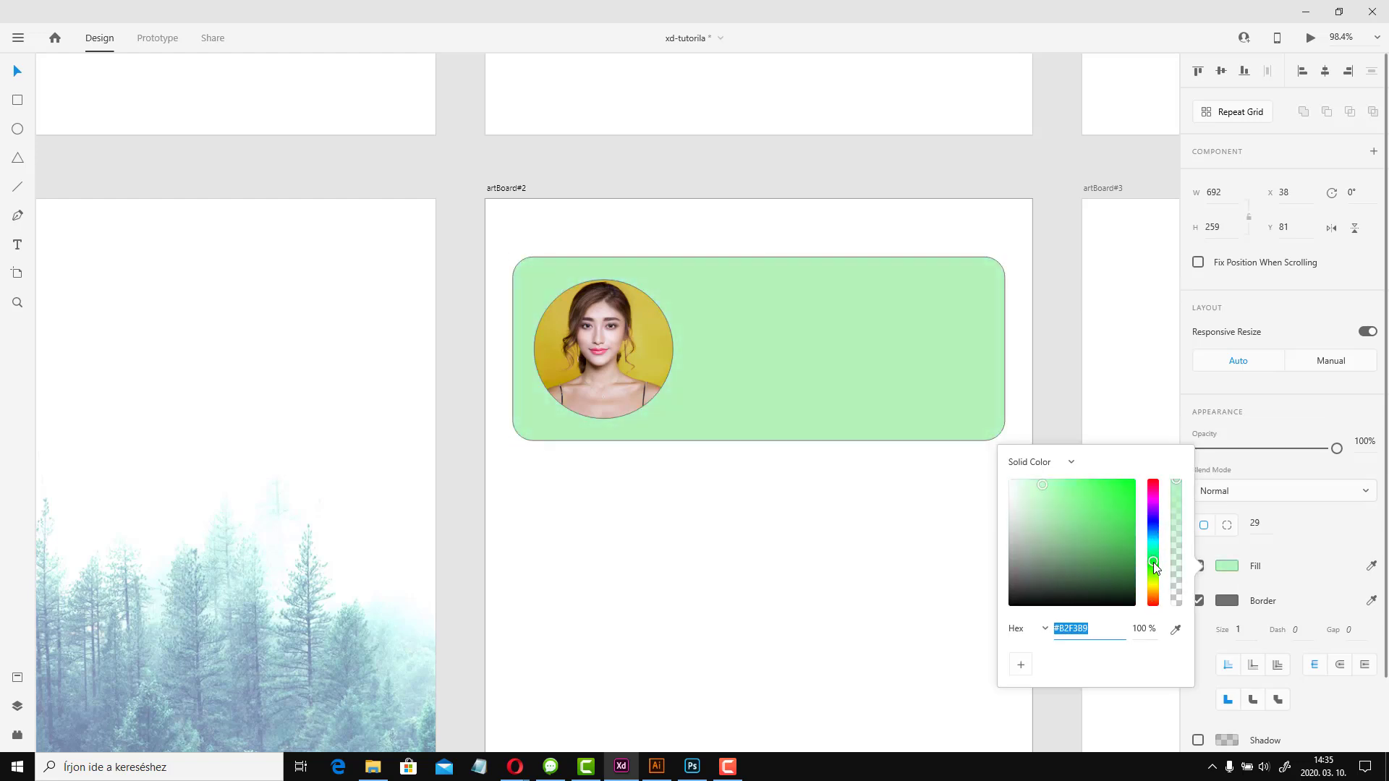
{"action": "left_click", "coordinate": [1044, 507]}
{"action": "left_click_drag", "start_coordinate": [1044, 508], "coordinate": [1056, 527]}
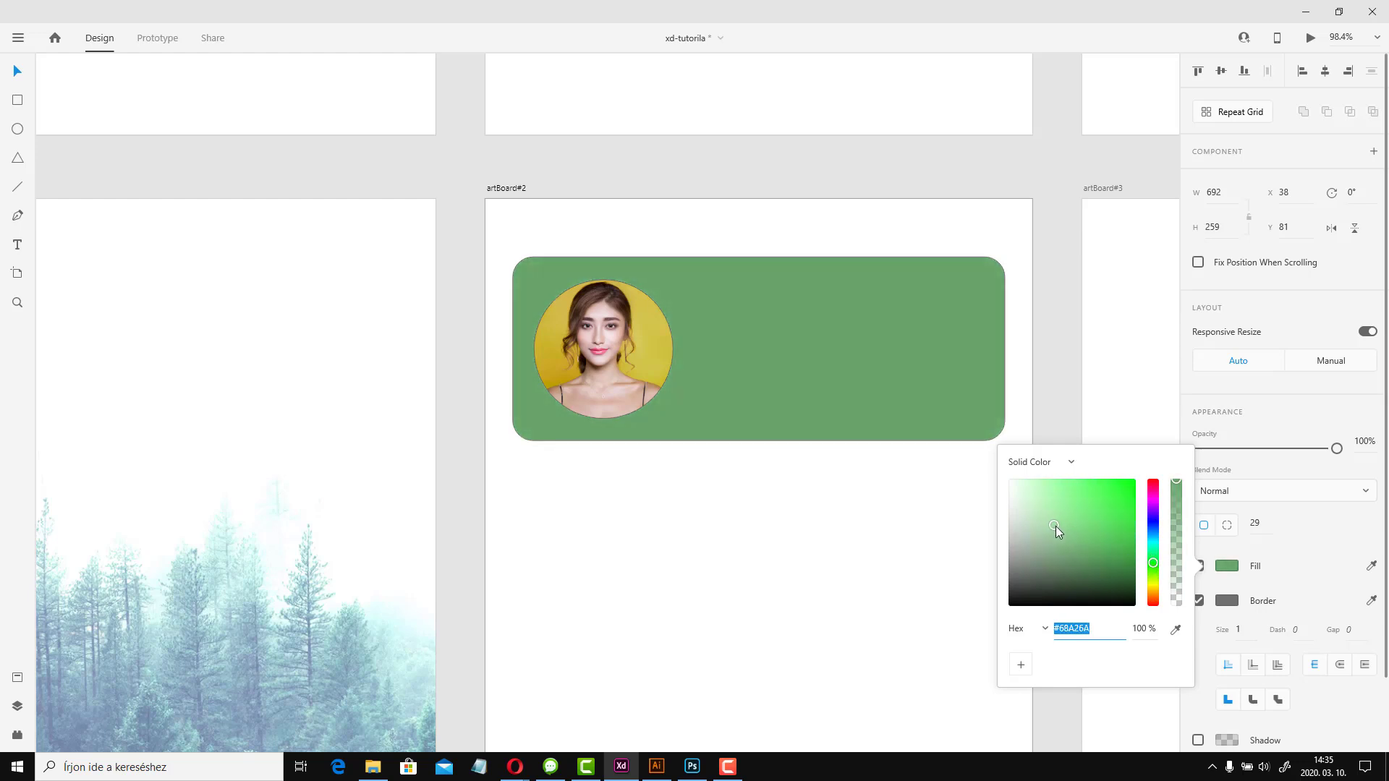
Add an area text box of about 404 by 196 beside the portrait at X 302, Y 113, filled with Lorem ipsum placeholder text
{"action": "left_click", "coordinate": [779, 167]}
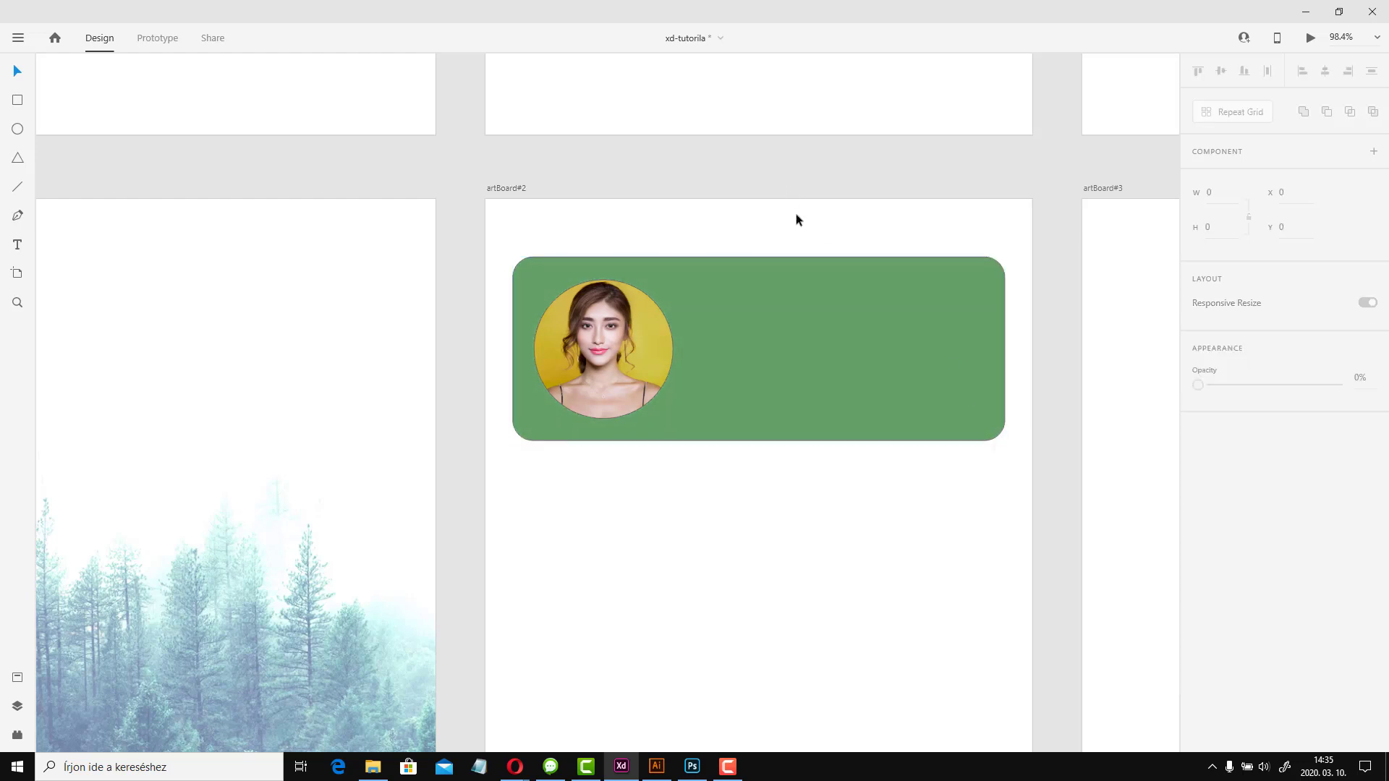
{"action": "left_click", "coordinate": [16, 246]}
{"action": "left_click_drag", "start_coordinate": [702, 281], "coordinate": [738, 355]}
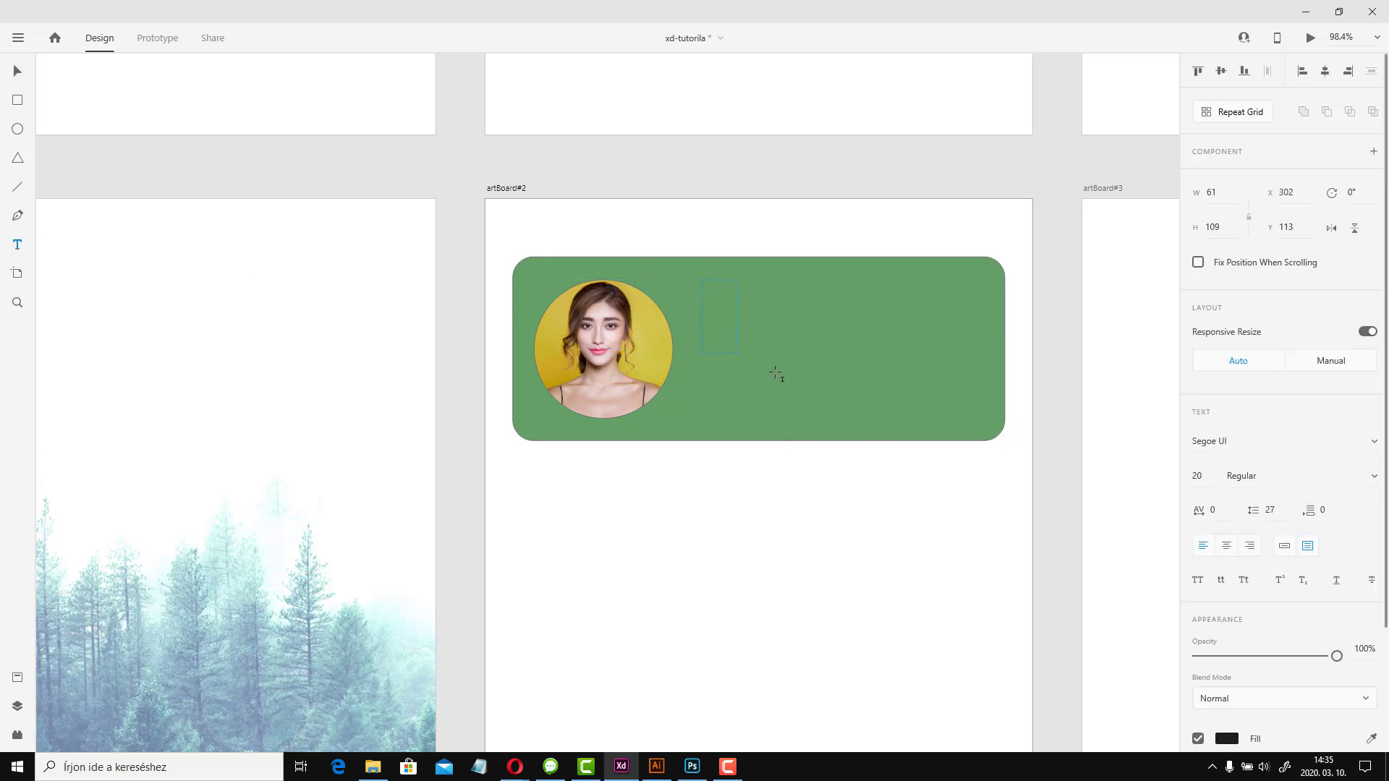
{"action": "left_click_drag", "start_coordinate": [942, 418], "coordinate": [969, 420]}
{"action": "left_click_drag", "start_coordinate": [988, 420], "coordinate": [988, 420]}
{"action": "type", "text": "Lorem ipsum dolor sit amet, consectetur adipiscing elit. Sed scelerisque vitae eros quis cursus. Aliquam sit amet eros elementum, congue orci at, posuere velit. Pellentesque tristique, justo quis posuere elementum, odio quam facilisis nunc, nec hendrerit arcu tellus vel felis. Etiam vitae varius ante. Curabitur sed sapien pretium, dapibus massa vitae, rhoncus libero. Curabitur at gravida neque, pellentesque porttitor augue. Integer mauris nisi, sodales quis nulla sit amet, eleifend lacinia justo. Suspendisse at maximus sem. Ut quis faucibus justo. Nam bibendum lacinia semper. Proin efficitur dolor at dictum aliquam."}
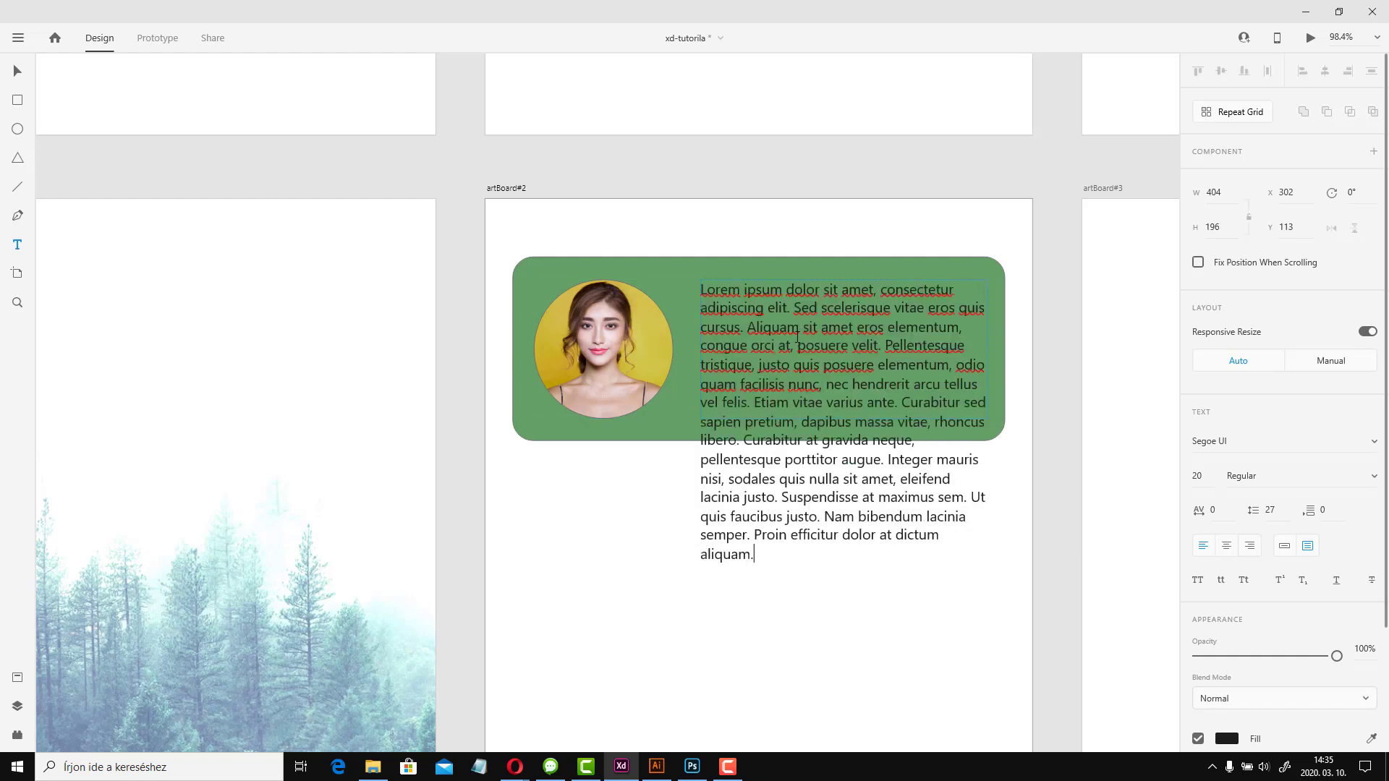
Set the whole placeholder text to size 14 and fill it with white #FFFFFF
{"action": "key", "text": "ctrl+a"}
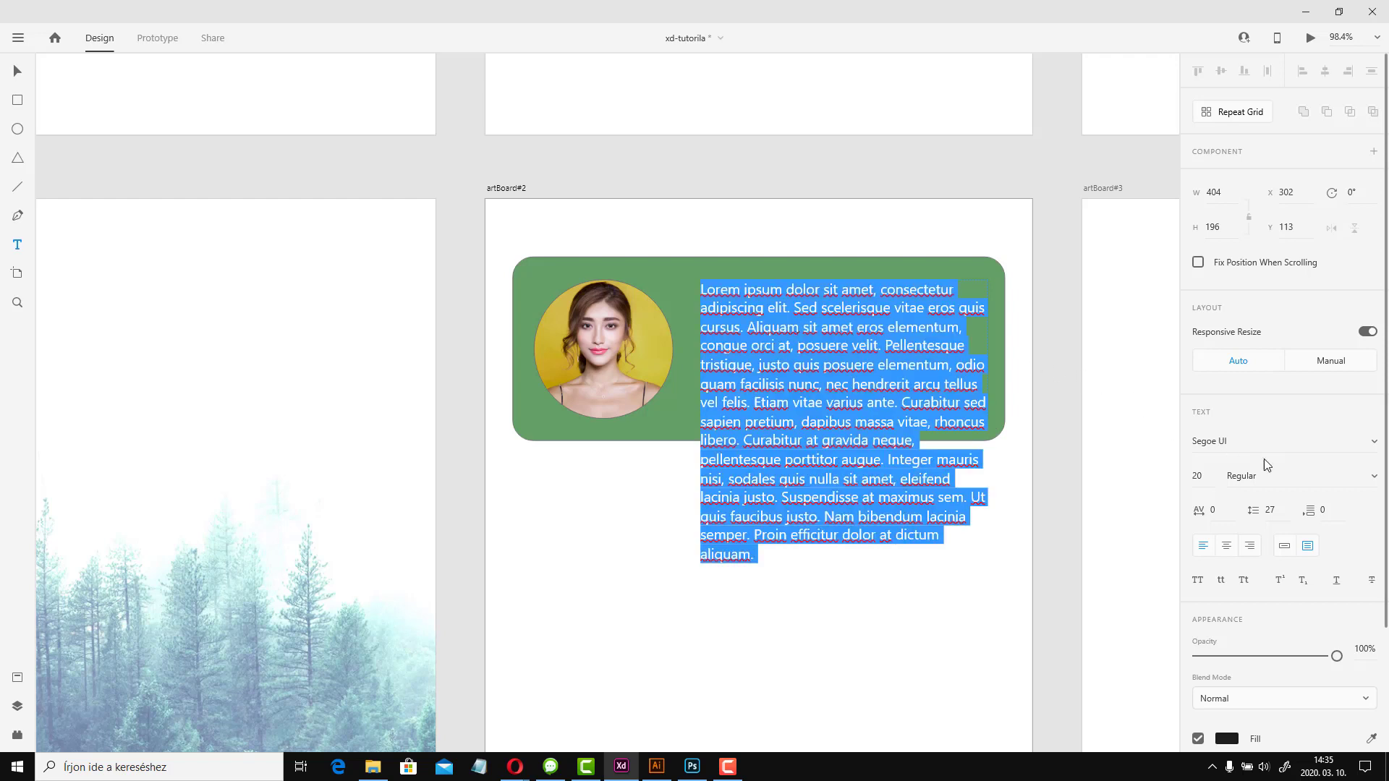
{"action": "left_click", "coordinate": [1201, 475]}
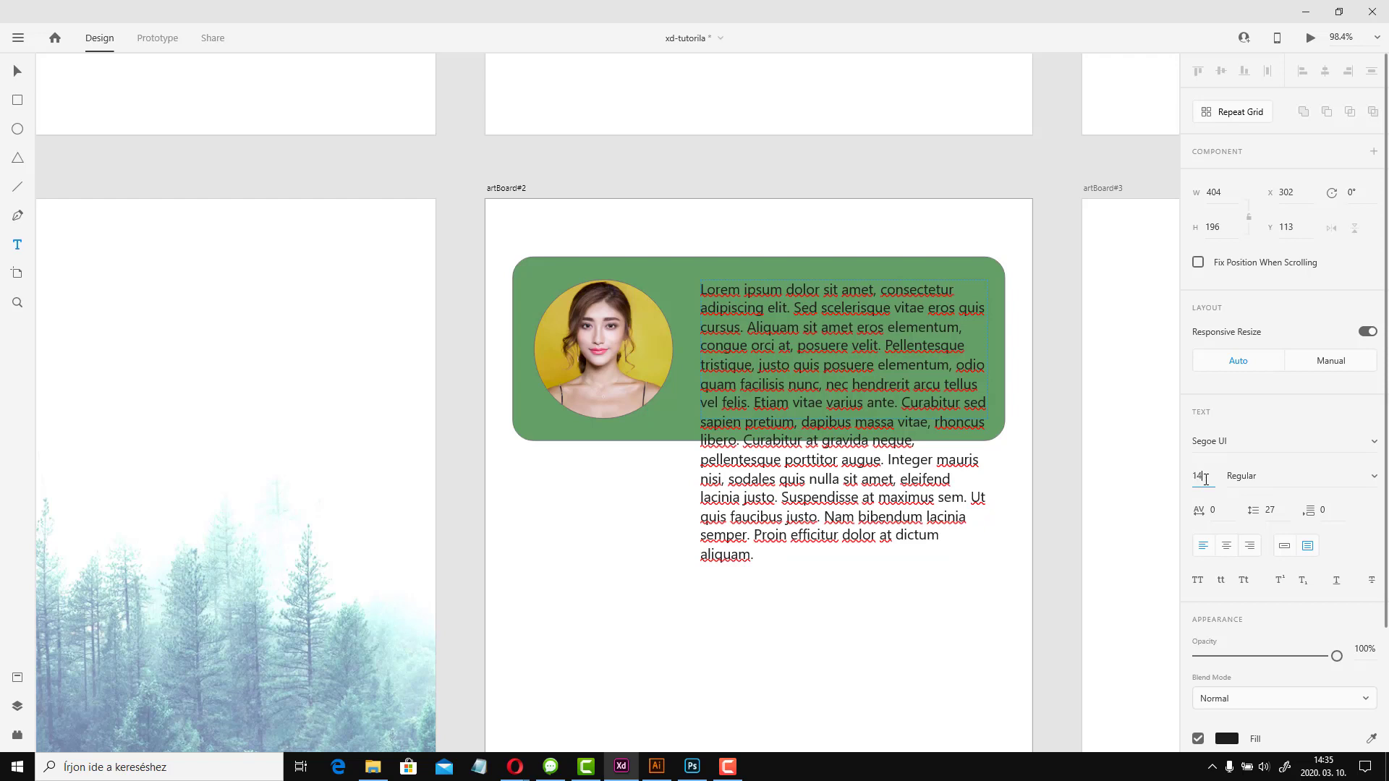
{"action": "key", "text": "Tab"}
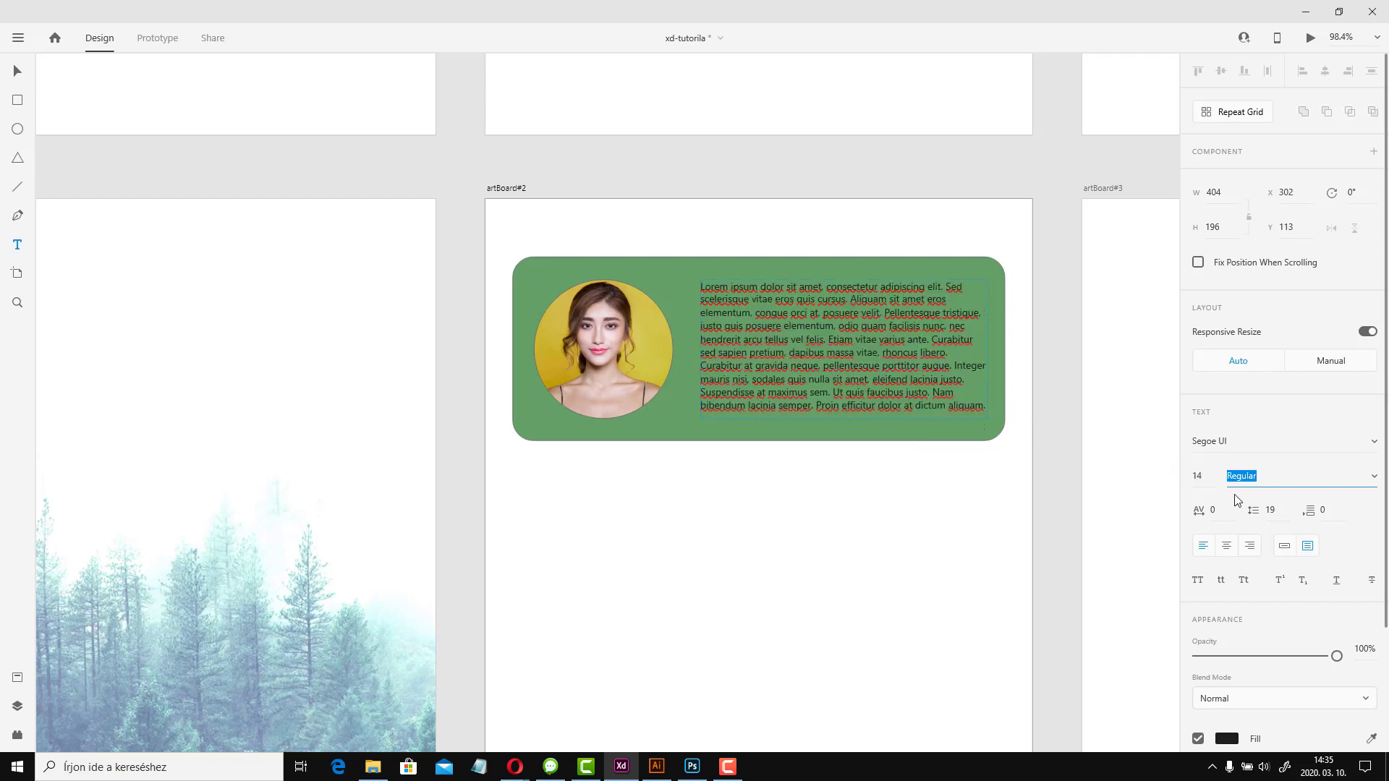
{"action": "scroll", "coordinate": [1239, 711], "scroll_direction": "down", "scroll_amount": 2}
{"action": "scroll", "coordinate": [1255, 673], "scroll_direction": "down", "scroll_amount": 1}
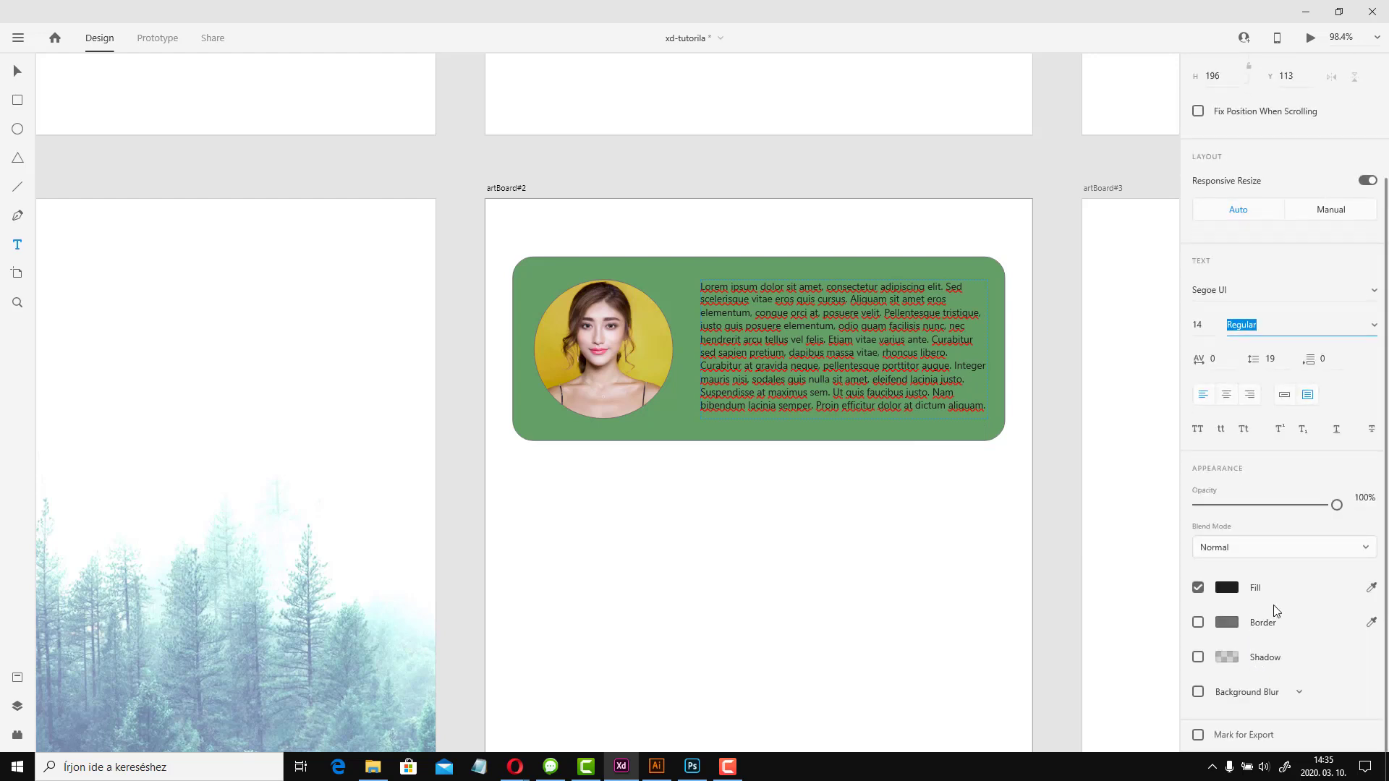
{"action": "left_click", "coordinate": [1227, 587]}
{"action": "mouse_move", "coordinate": [1022, 507]}
{"action": "left_mouse_down"}
{"action": "mouse_move", "coordinate": [998, 484]}
{"action": "mouse_move", "coordinate": [1017, 496]}
{"action": "left_mouse_up"}
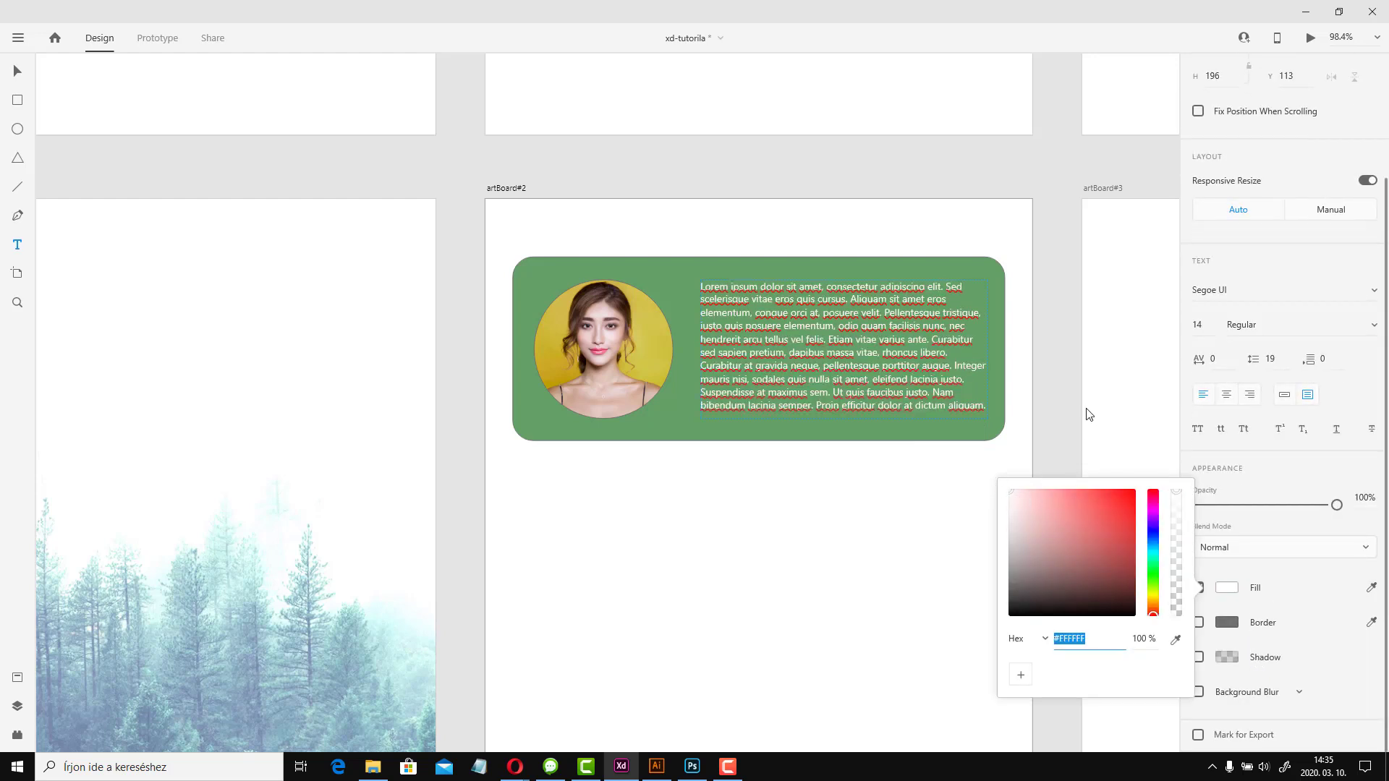
{"action": "left_click", "coordinate": [1260, 539]}
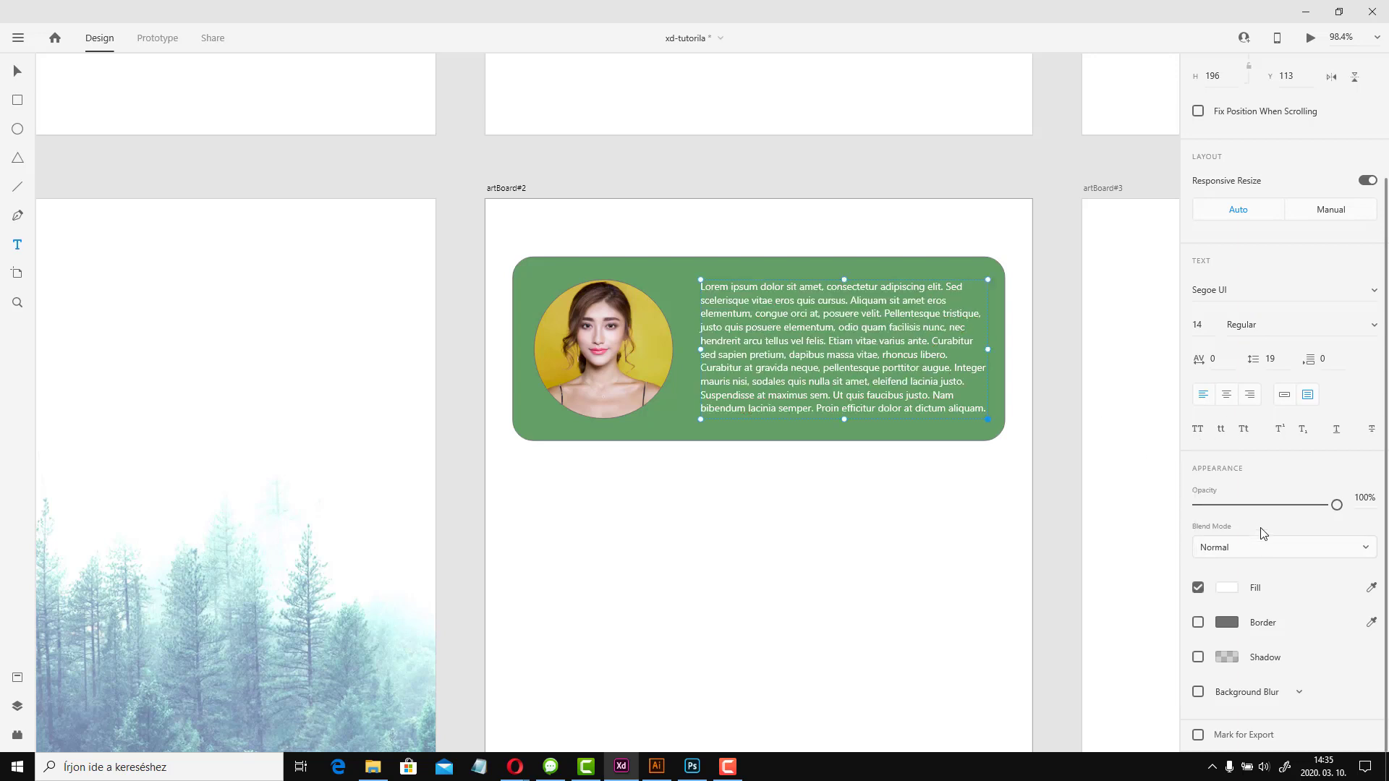
Set the card text's font size to 16 and deselect the text box
{"action": "scroll", "coordinate": [1230, 434], "scroll_direction": "up", "scroll_amount": 3}
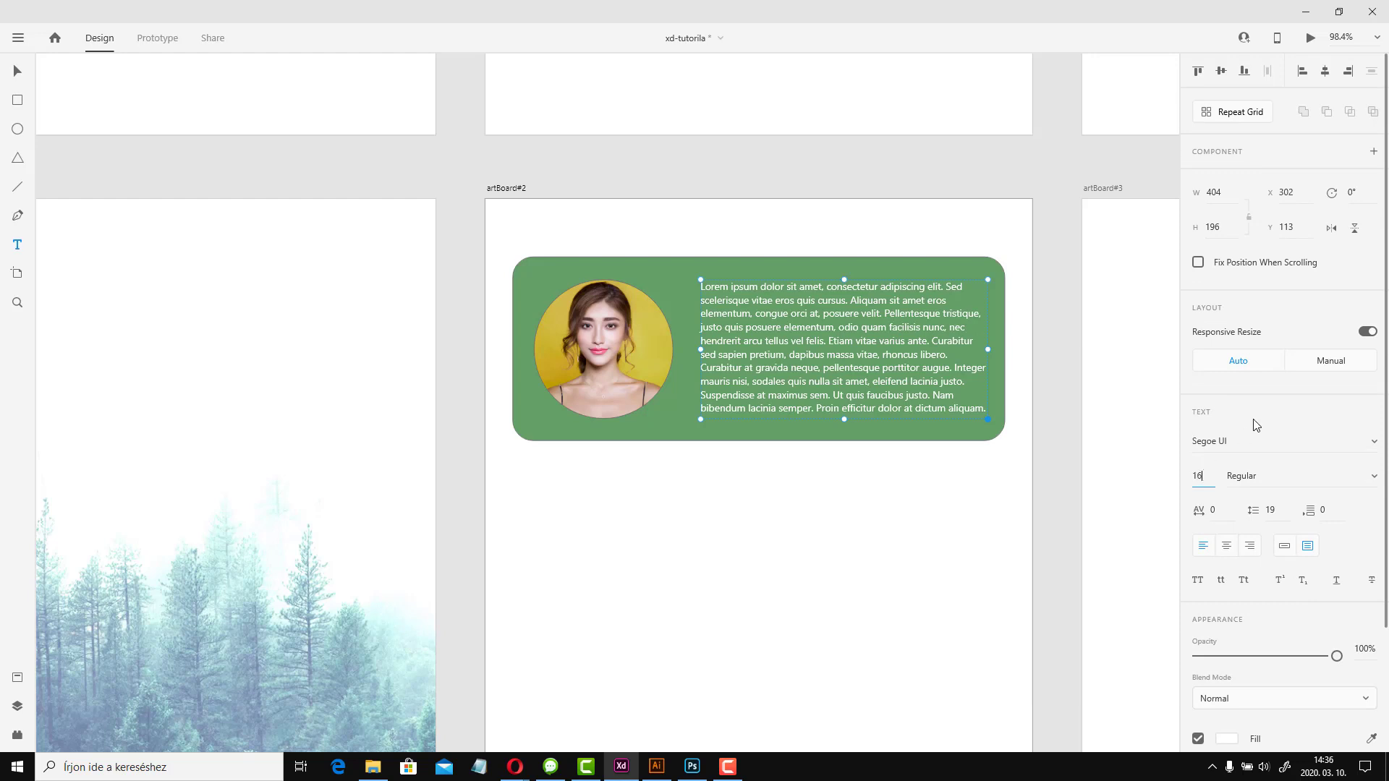
{"action": "key", "text": "Return"}
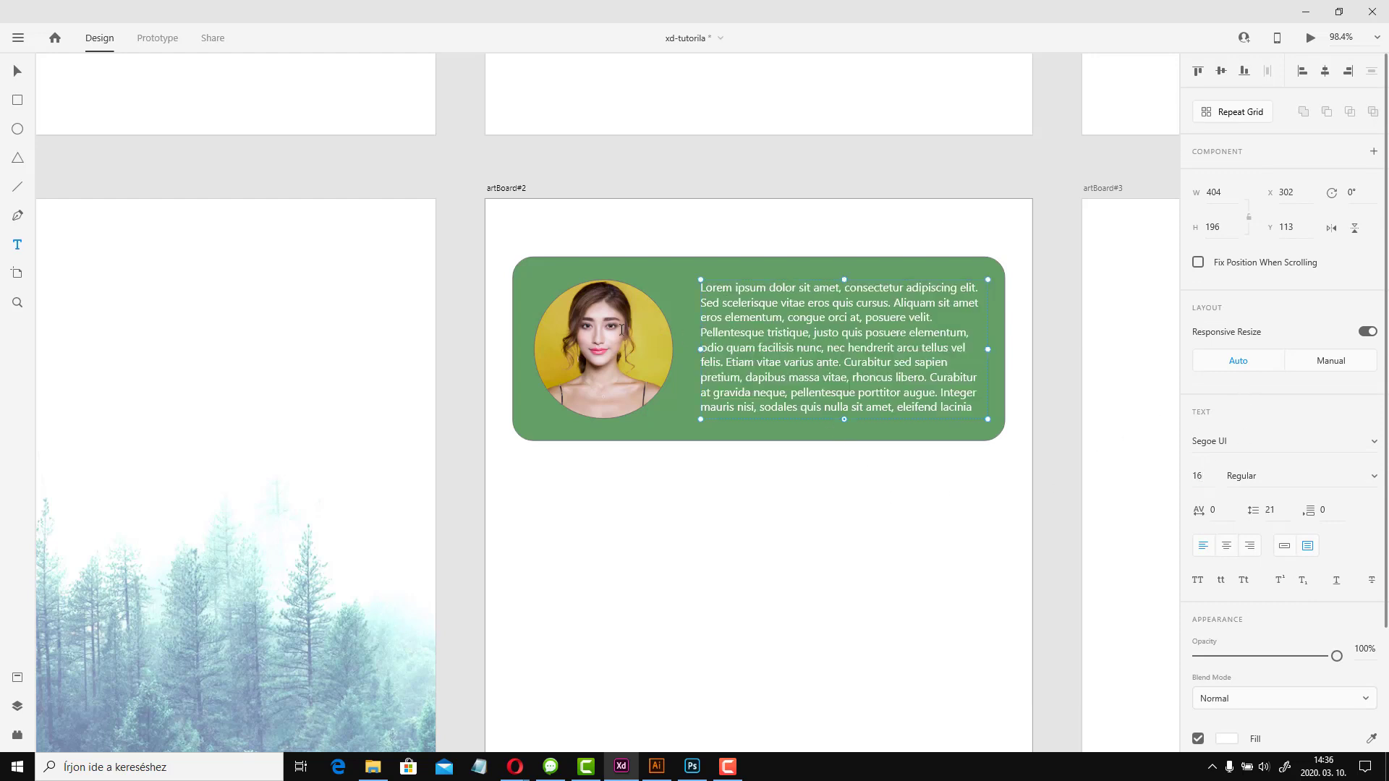
{"action": "left_click", "coordinate": [18, 70]}
{"action": "left_click", "coordinate": [791, 185]}
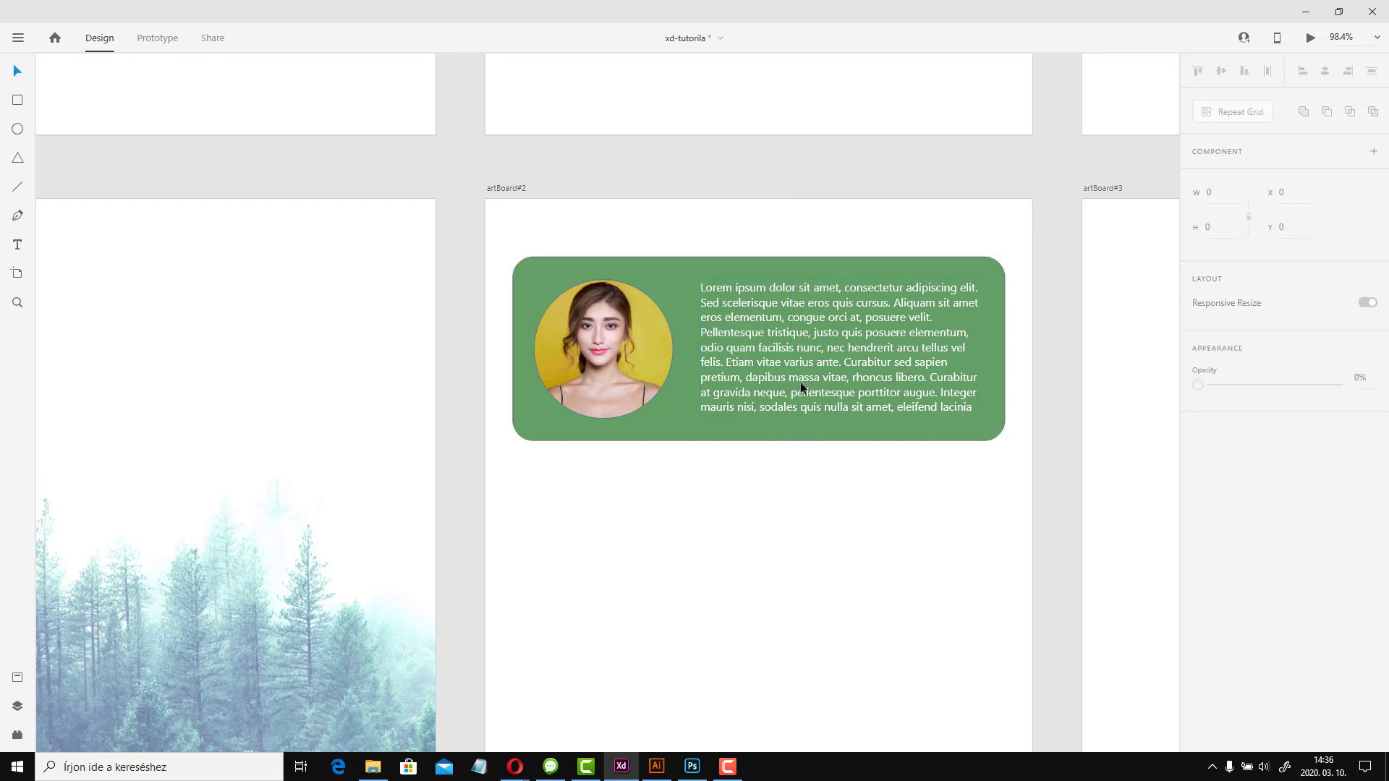
Add a drop shadow to the circular portrait and adjust its horizontal offset
{"action": "double_click", "coordinate": [647, 387]}
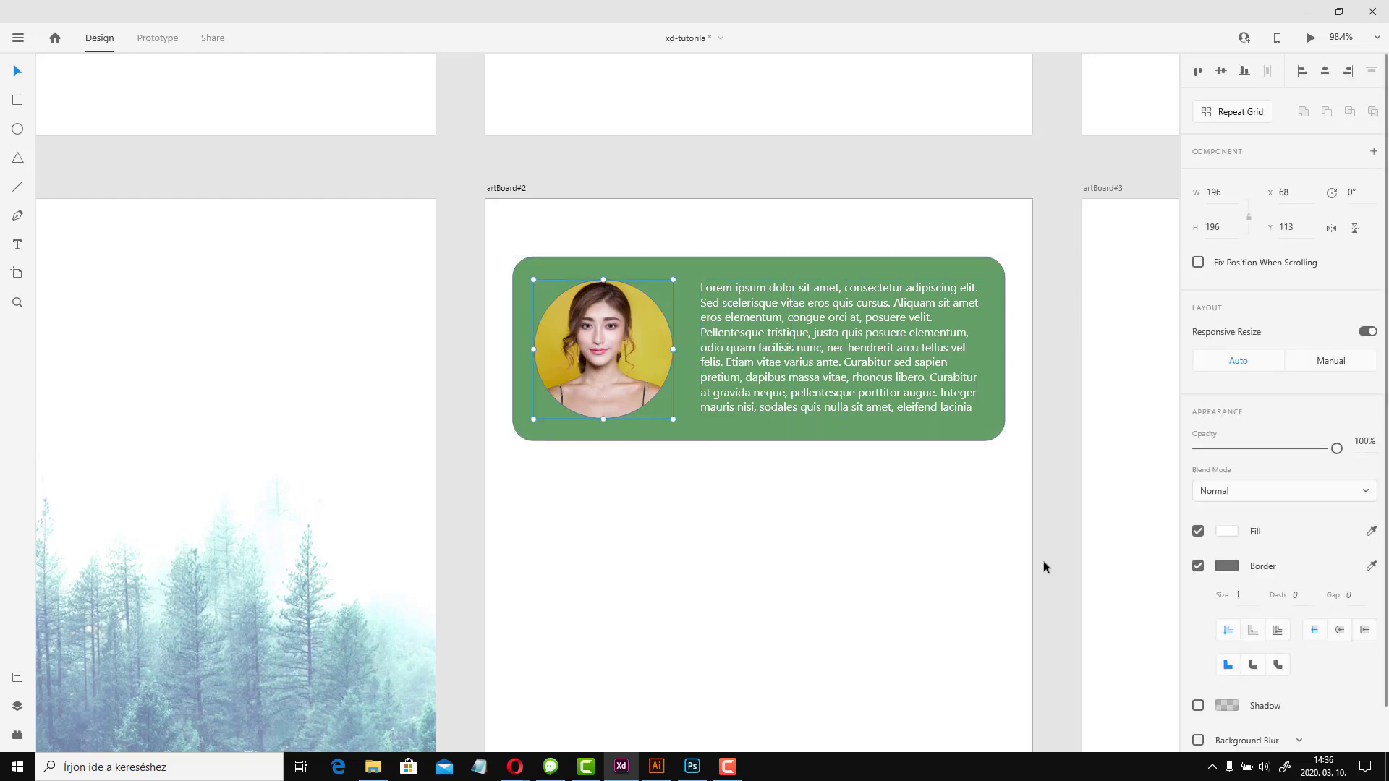
{"action": "scroll", "coordinate": [1343, 572], "scroll_direction": "down", "scroll_amount": 1}
{"action": "left_click", "coordinate": [1198, 657]}
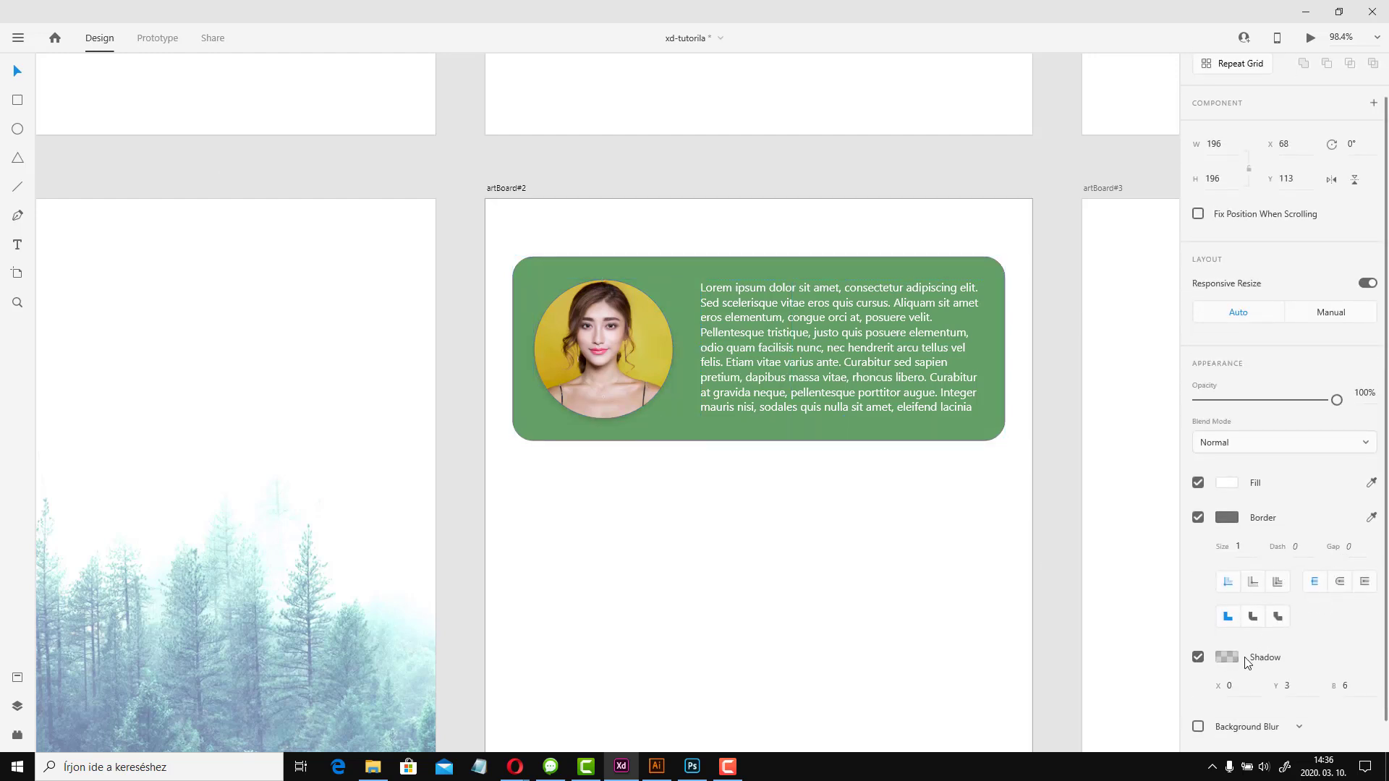
{"action": "left_click", "coordinate": [1228, 658]}
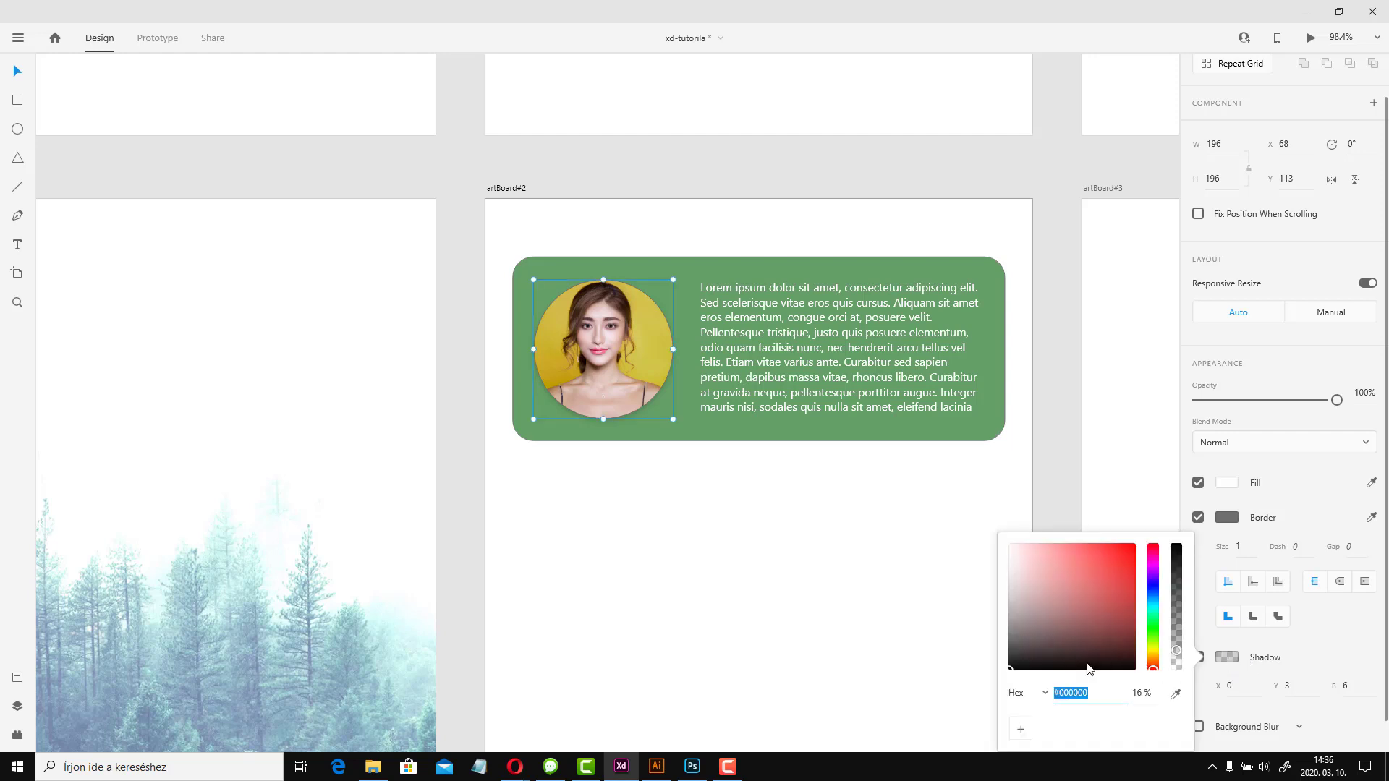
{"action": "left_click", "coordinate": [1337, 634]}
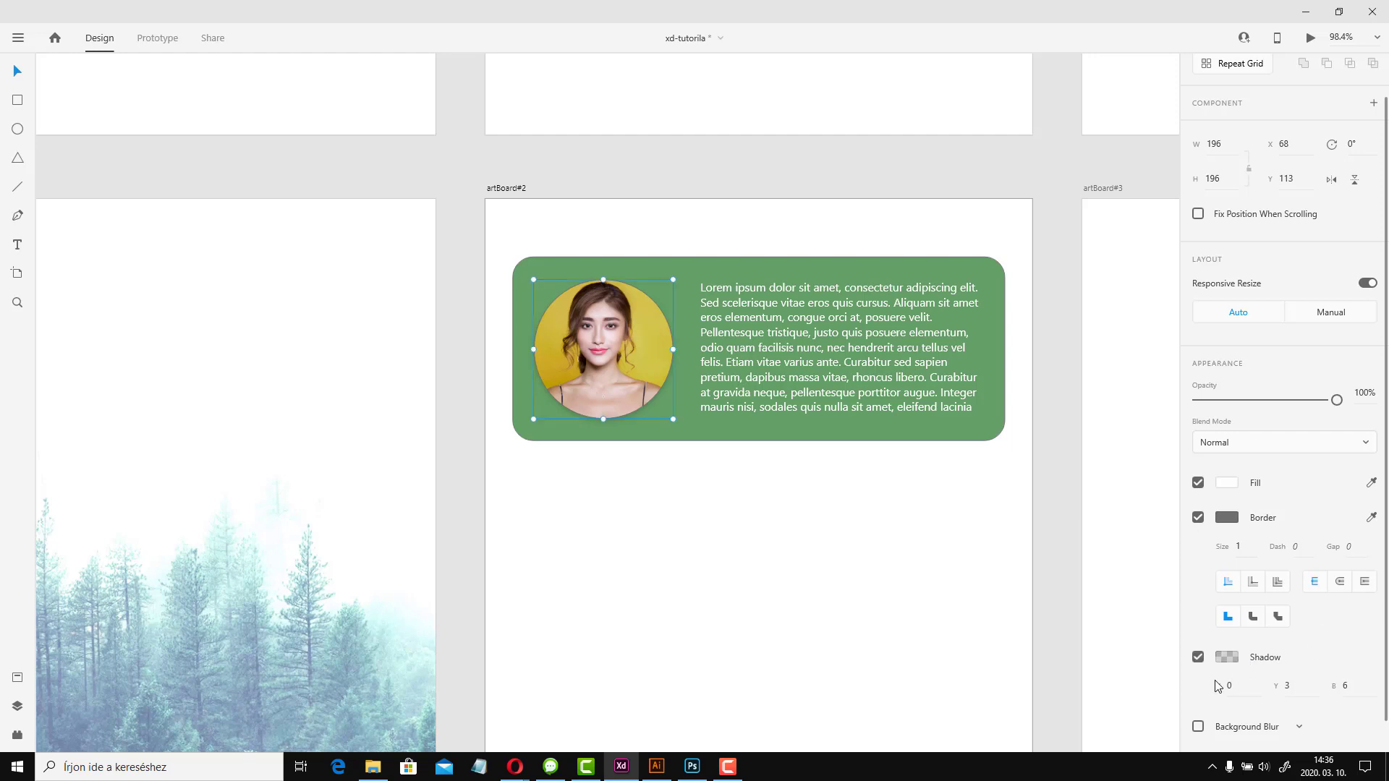
{"action": "left_click", "coordinate": [1227, 685]}
{"action": "left_click", "coordinate": [794, 222]}
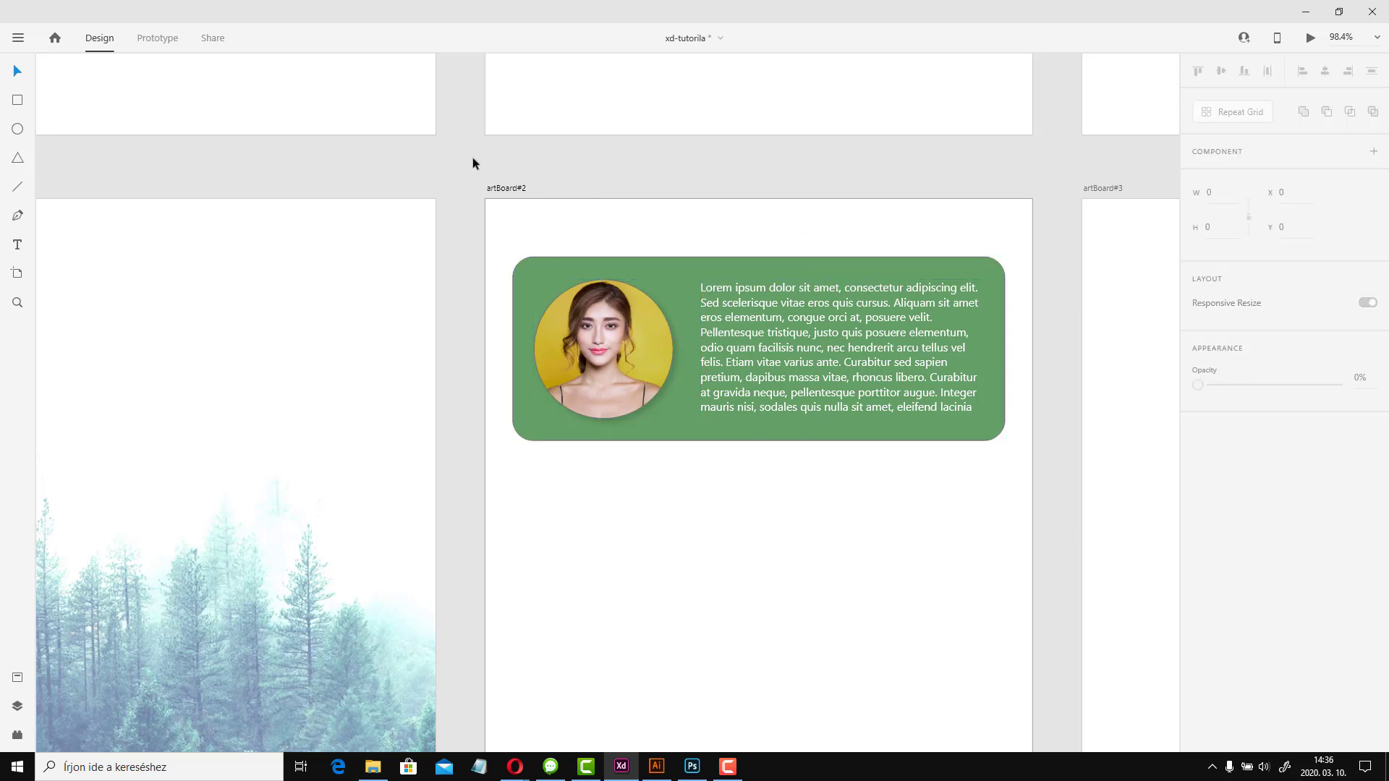
Group the green card, portrait and text on artBoard#2 into one object
{"action": "left_click_drag", "start_coordinate": [472, 157], "coordinate": [1048, 455]}
{"action": "key", "text": "ctrl+g"}
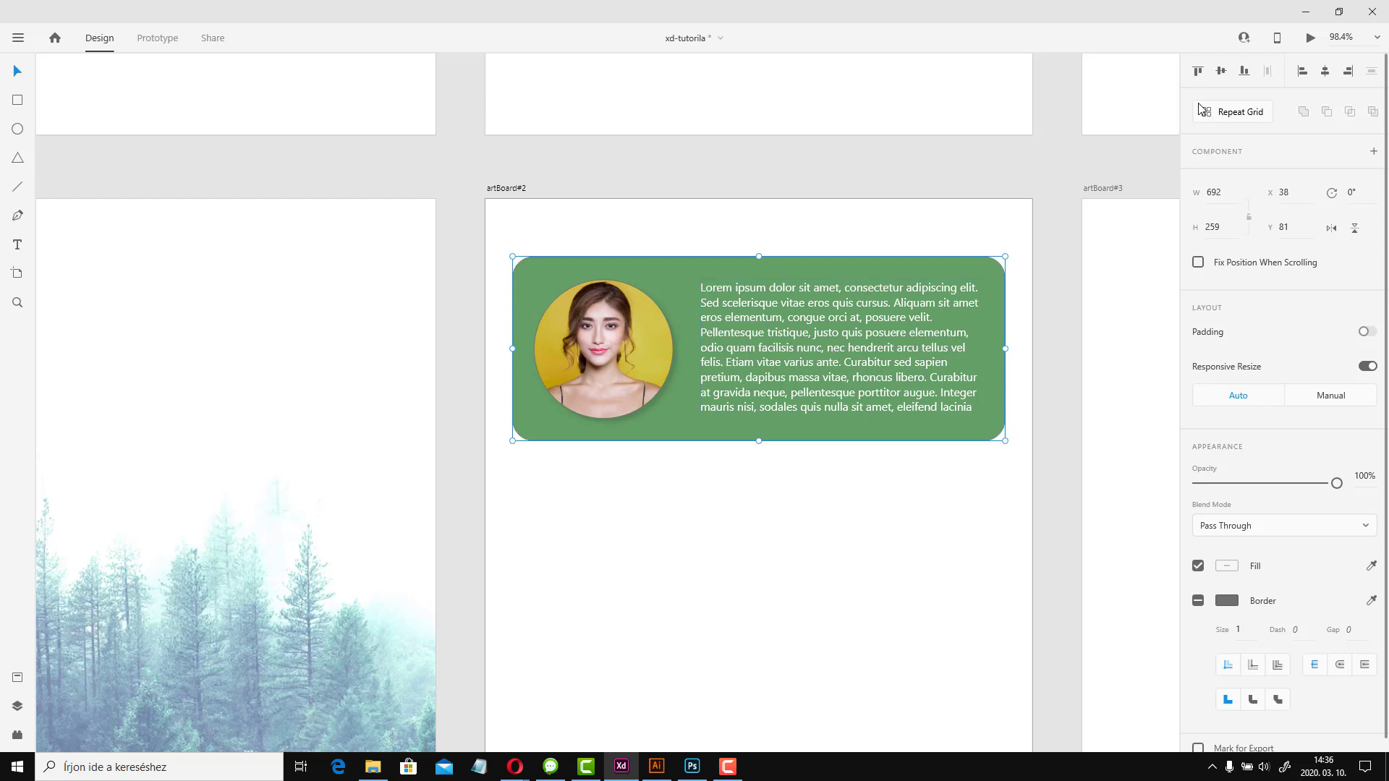
{"action": "scroll", "coordinate": [1053, 222], "scroll_direction": "down", "scroll_amount": 1}
{"action": "scroll", "coordinate": [1053, 226], "scroll_direction": "down", "scroll_amount": 1}
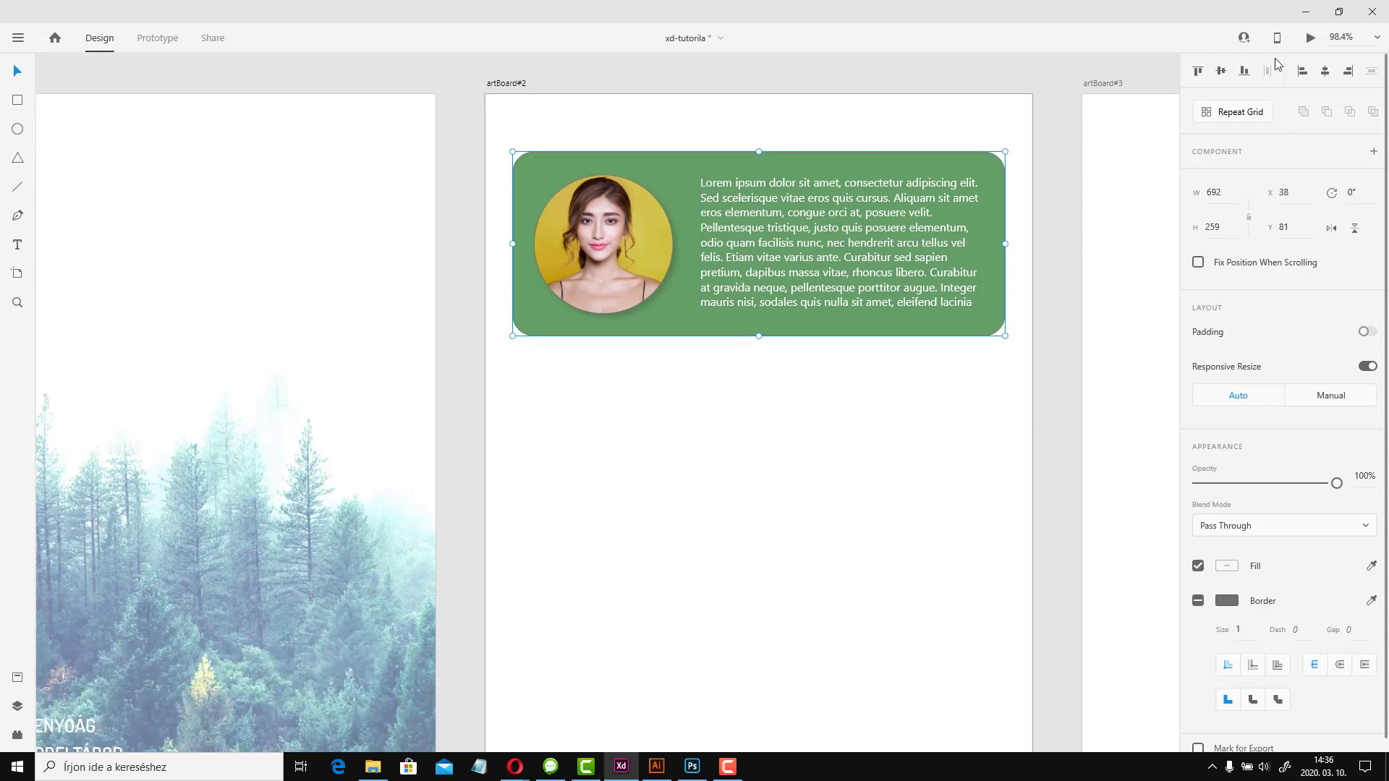
Turn the grouped card into a Repeat Grid and extend it downward to three closely stacked cards
{"action": "left_click", "coordinate": [1238, 112]}
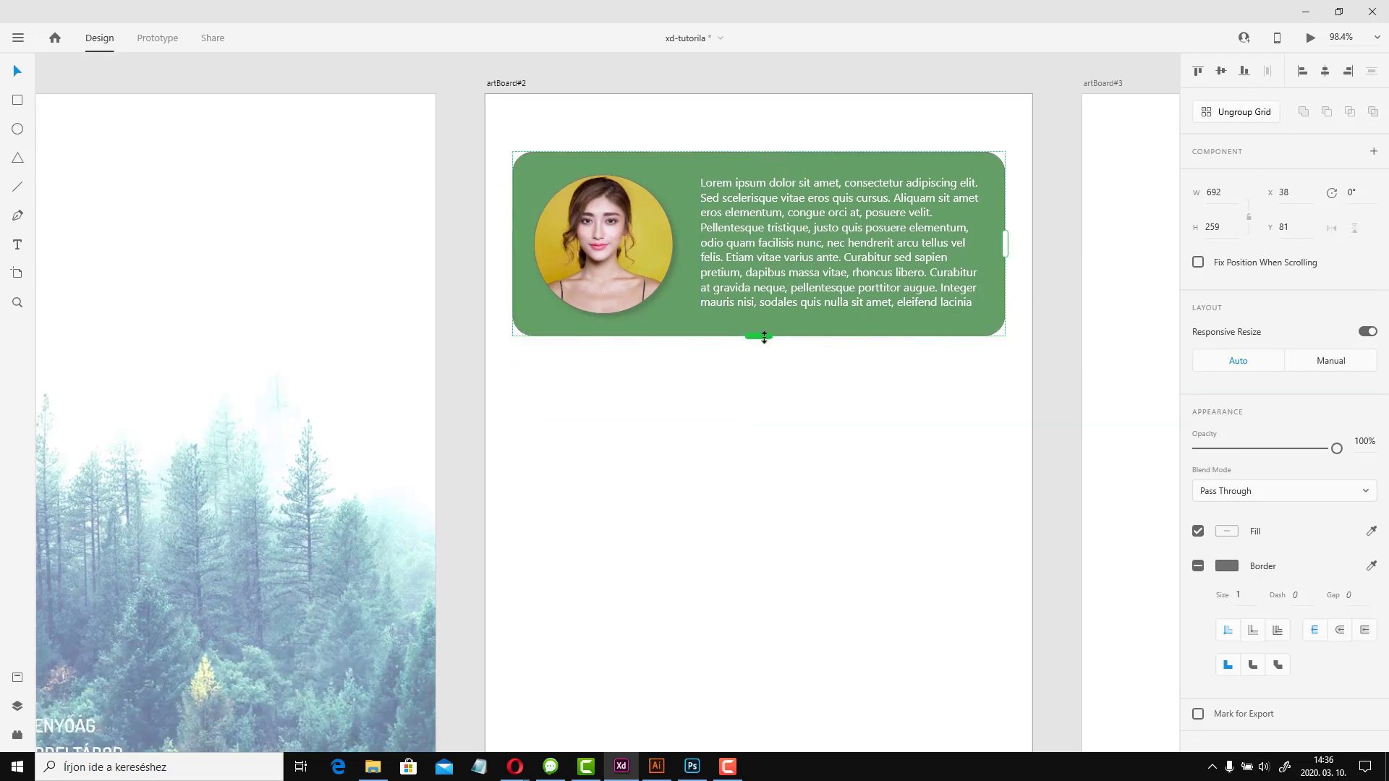
{"action": "left_click_drag", "start_coordinate": [756, 334], "coordinate": [799, 571]}
{"action": "left_click", "coordinate": [1061, 453]}
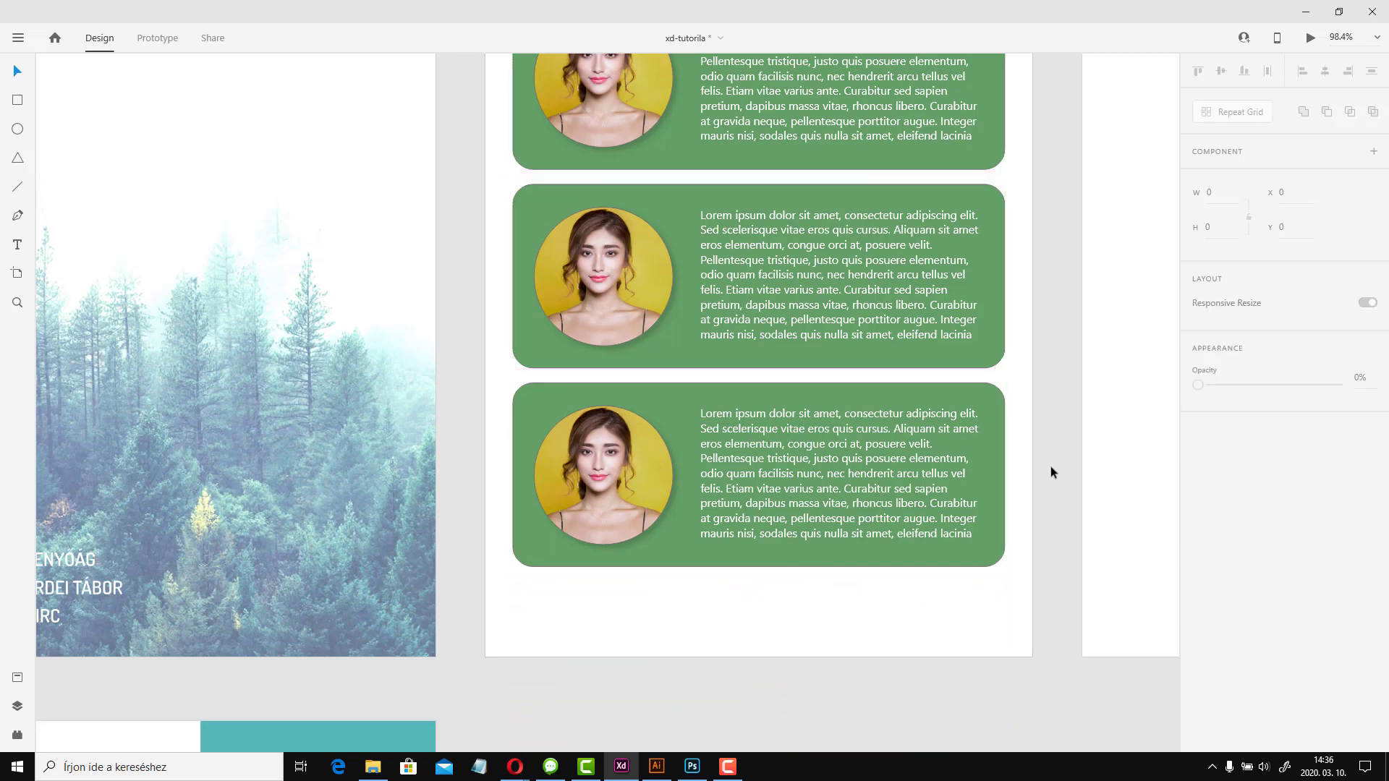
Move the three-card grid up, close to the upper edge of artBoard#2
{"action": "scroll", "coordinate": [912, 527], "scroll_direction": "down", "scroll_amount": 3}
{"action": "scroll", "coordinate": [938, 582], "scroll_direction": "down", "scroll_amount": 3}
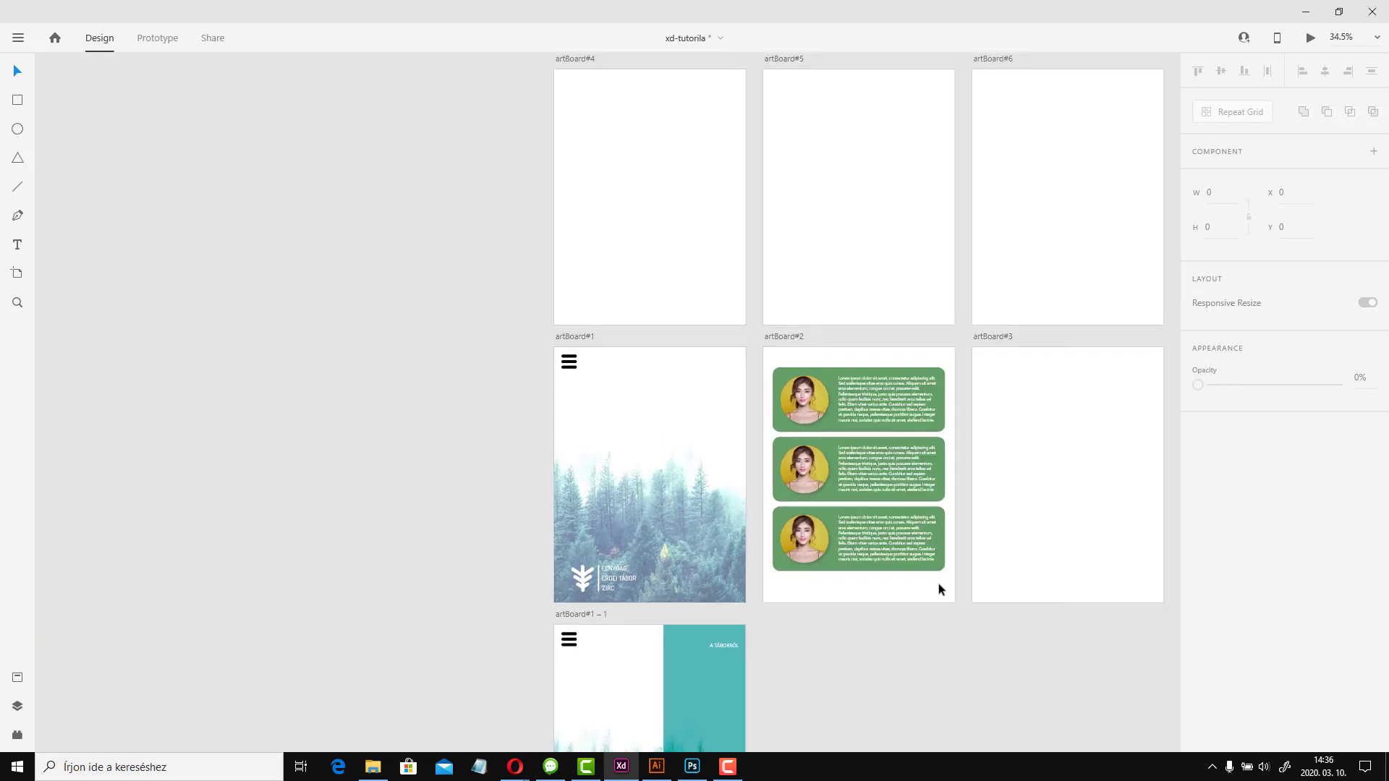
{"action": "scroll", "coordinate": [937, 583], "scroll_direction": "up", "scroll_amount": 2}
{"action": "left_click", "coordinate": [900, 329]}
{"action": "left_click_drag", "start_coordinate": [900, 329], "coordinate": [892, 284]}
Copy the forest background image from artBoard#1 onto artBoard#2 and send it backward behind the cards
{"action": "left_click", "coordinate": [977, 585]}
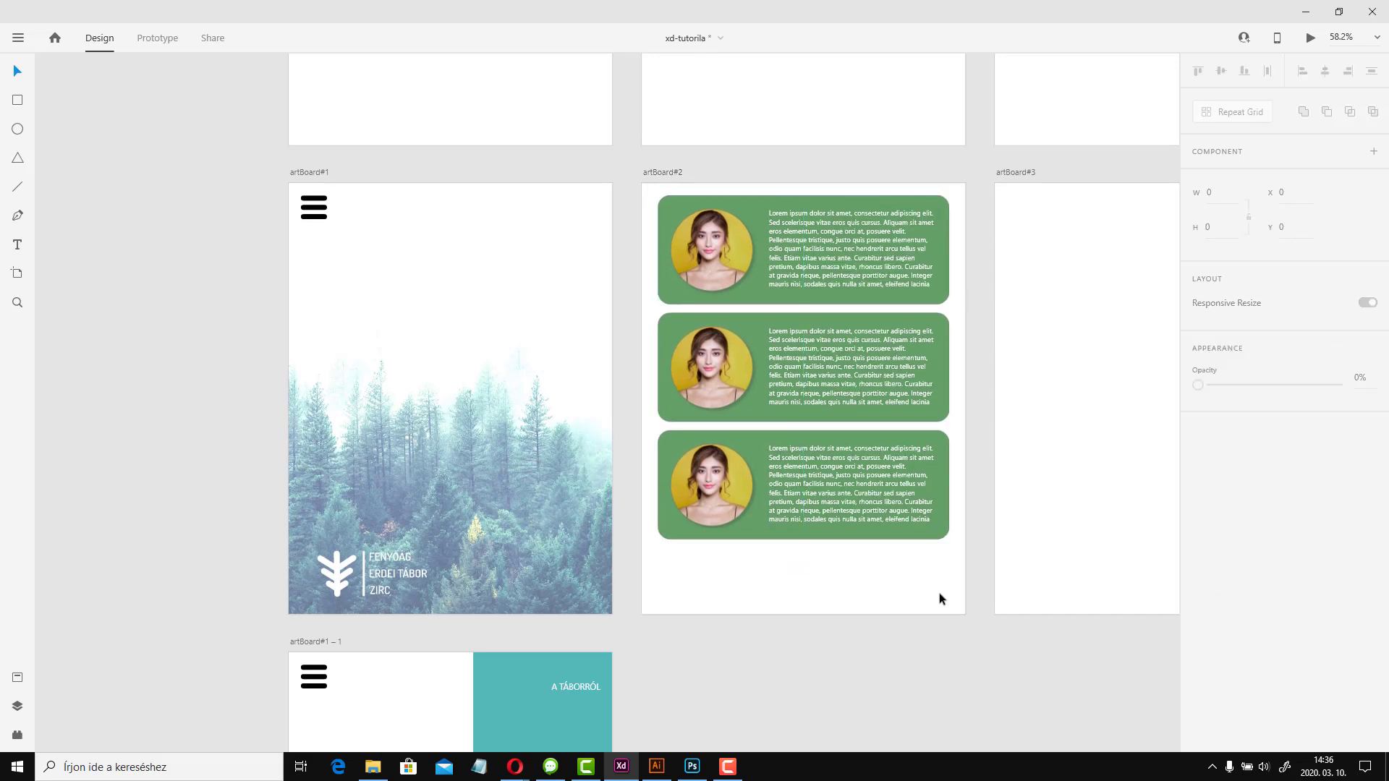
{"action": "key", "text": "ctrl+v"}
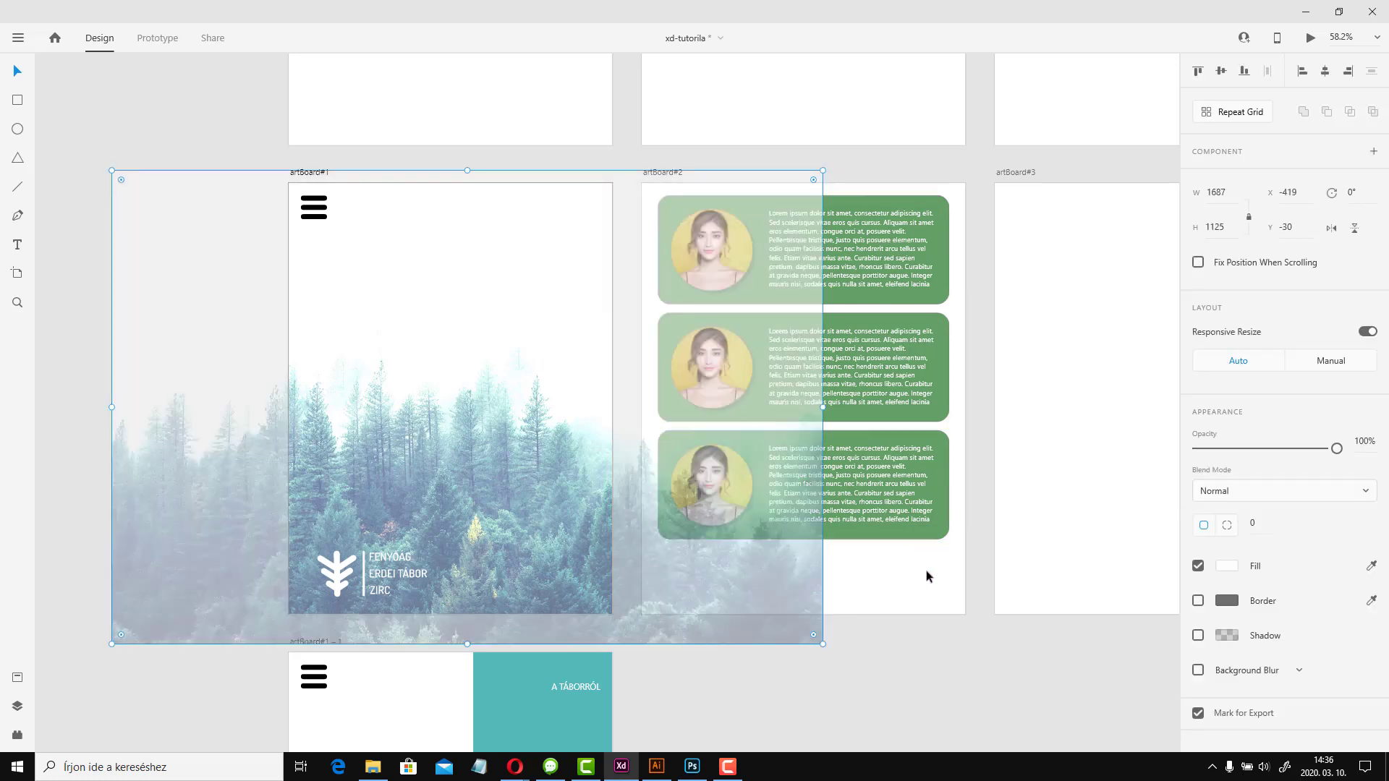
{"action": "left_click", "coordinate": [926, 570]}
{"action": "key", "text": "ctrl+v"}
{"action": "right_click", "coordinate": [885, 538]}
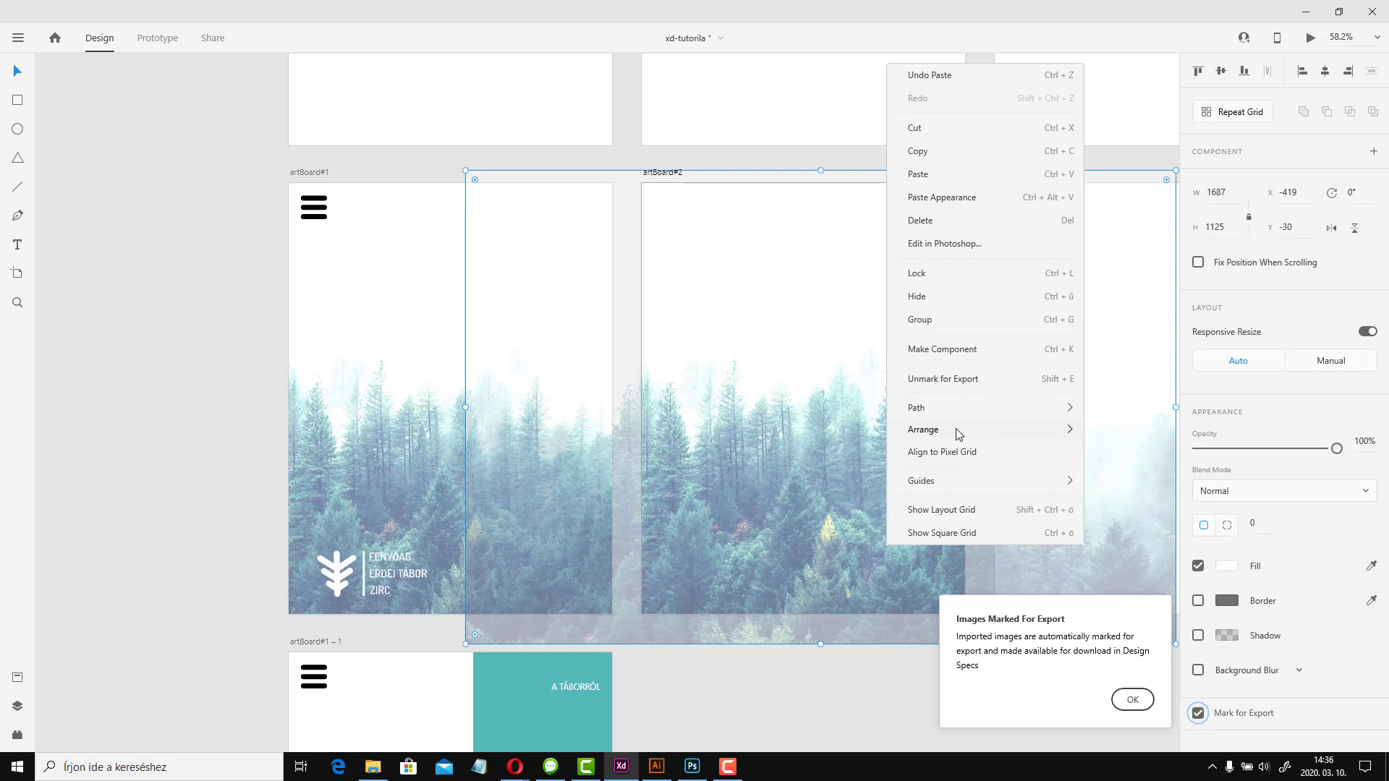
{"action": "mouse_move", "coordinate": [958, 432]}
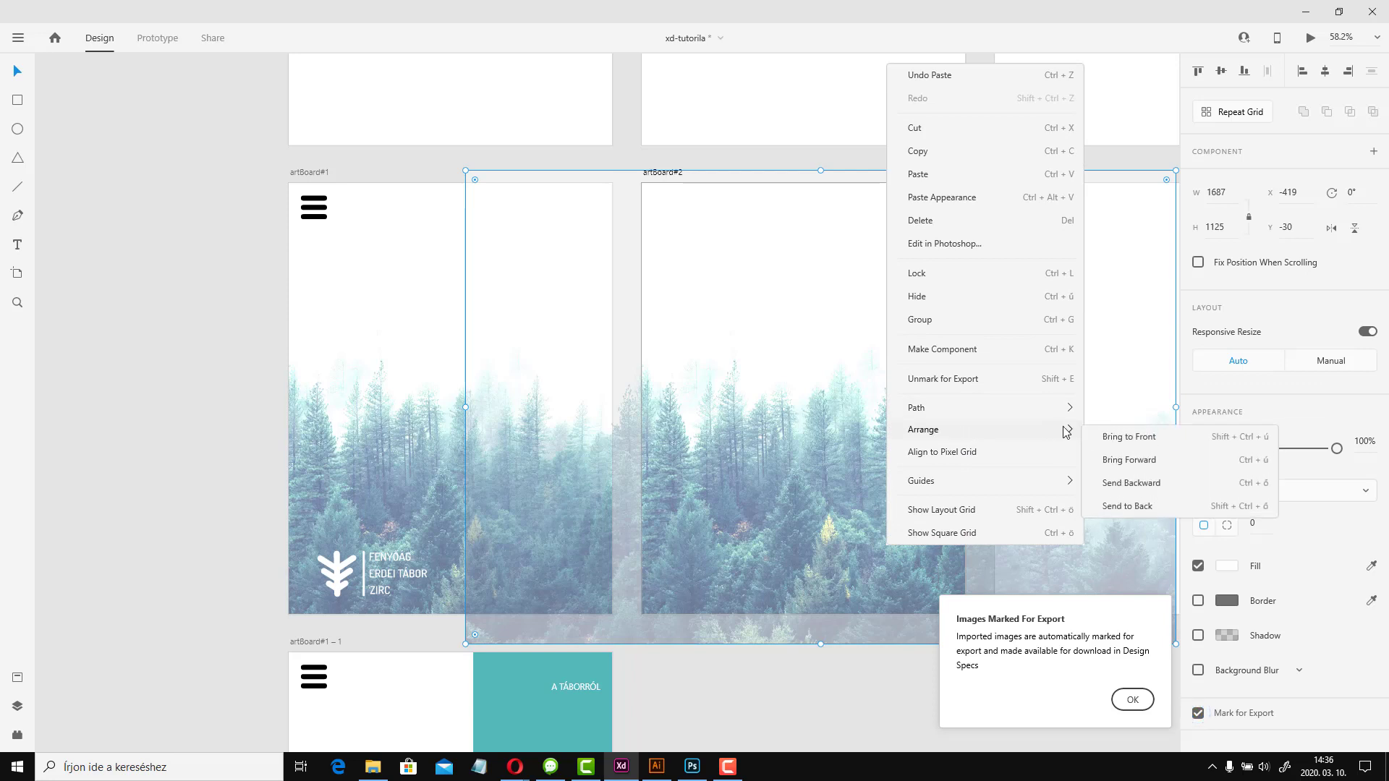
{"action": "left_click", "coordinate": [1153, 488]}
{"action": "left_click", "coordinate": [987, 153]}
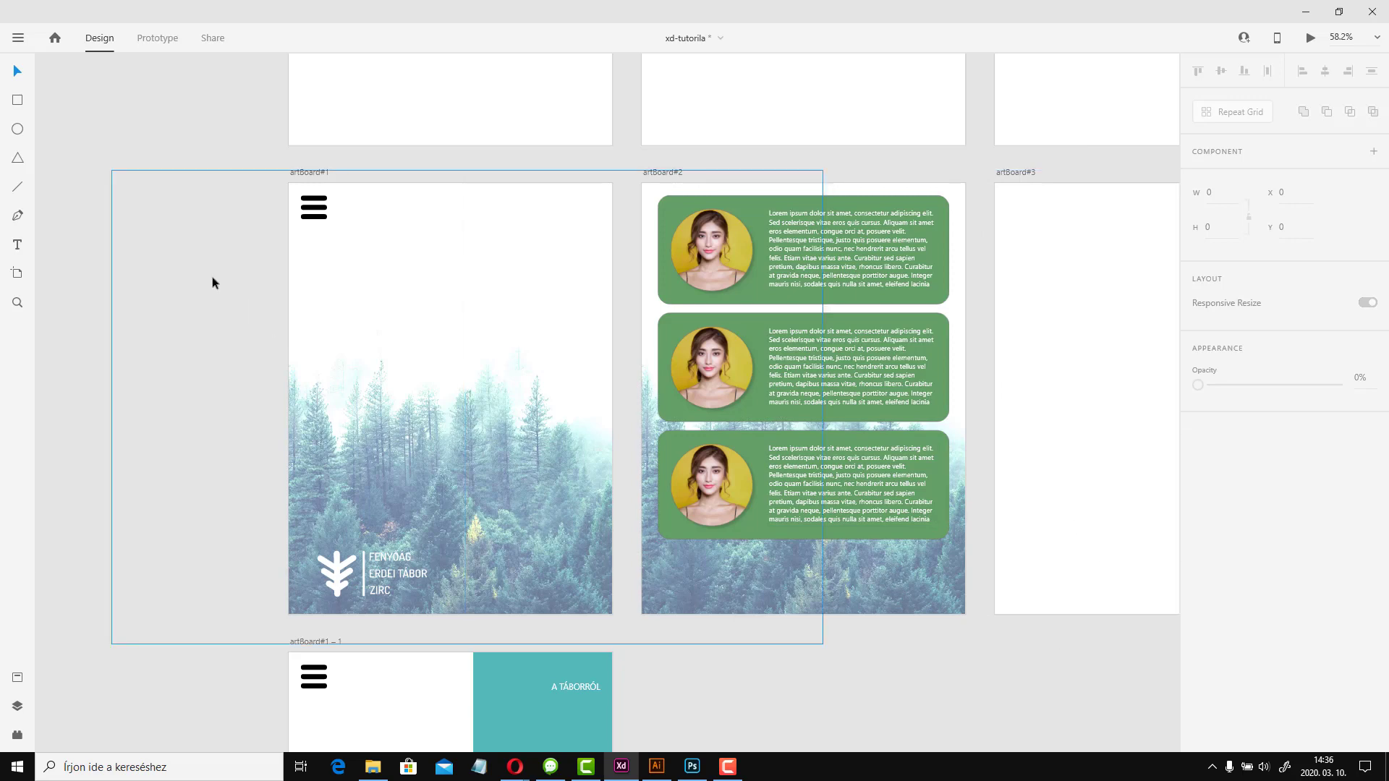
Draw a button rectangle of about 176 by 50 below the cards at X 554, Y 922, and round its corners to about 23
{"action": "left_click", "coordinate": [16, 102]}
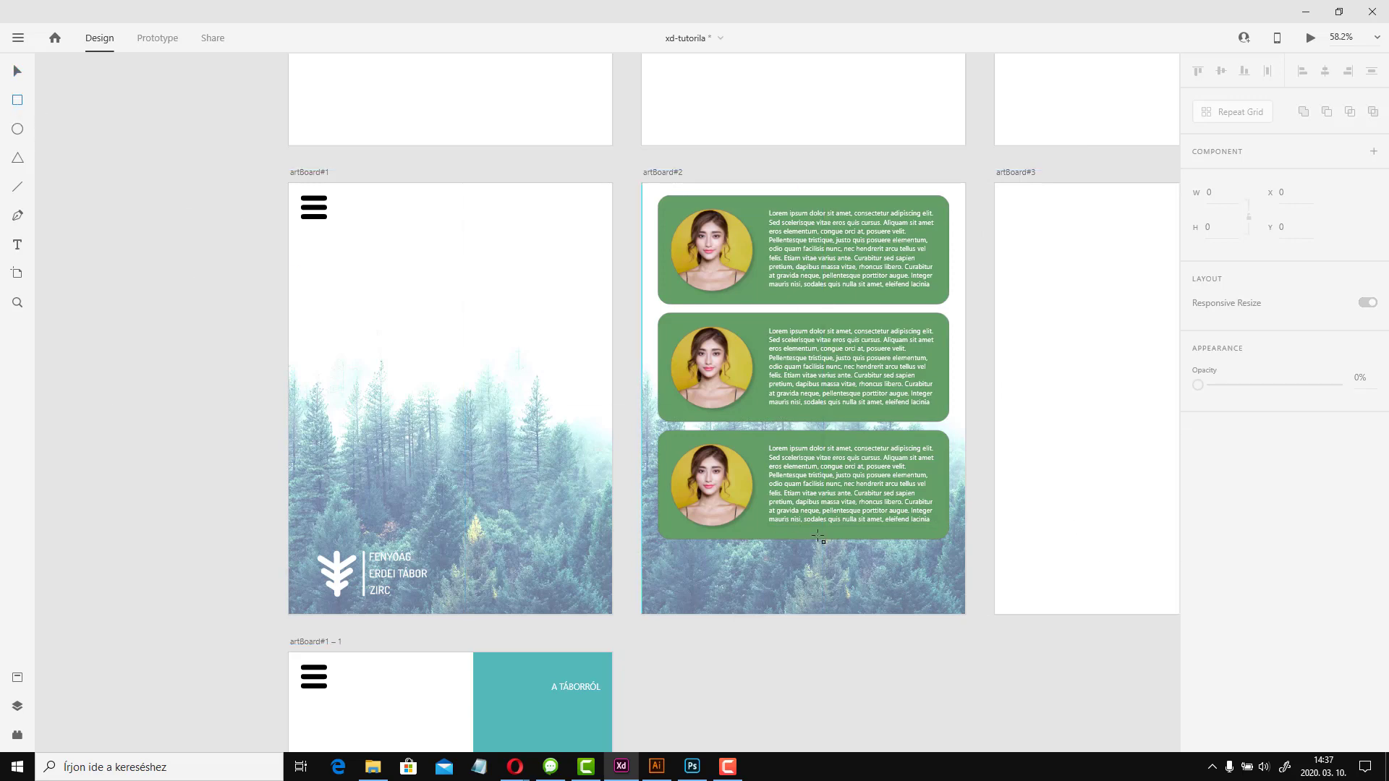
{"action": "scroll", "coordinate": [899, 614], "scroll_direction": "up", "scroll_amount": 5}
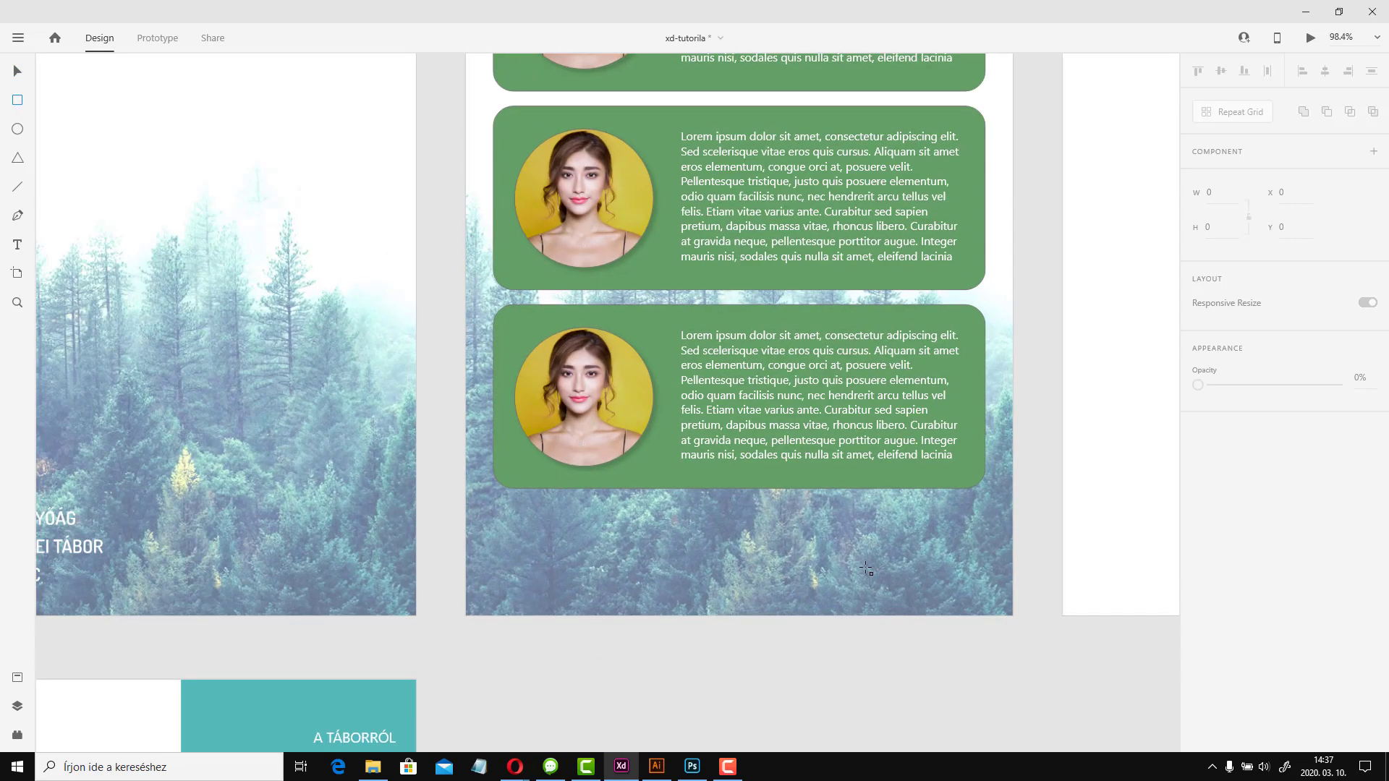
{"action": "mouse_move", "coordinate": [861, 544]}
{"action": "left_mouse_down"}
{"action": "mouse_move", "coordinate": [920, 576]}
{"action": "mouse_move", "coordinate": [986, 579]}
{"action": "left_mouse_up"}
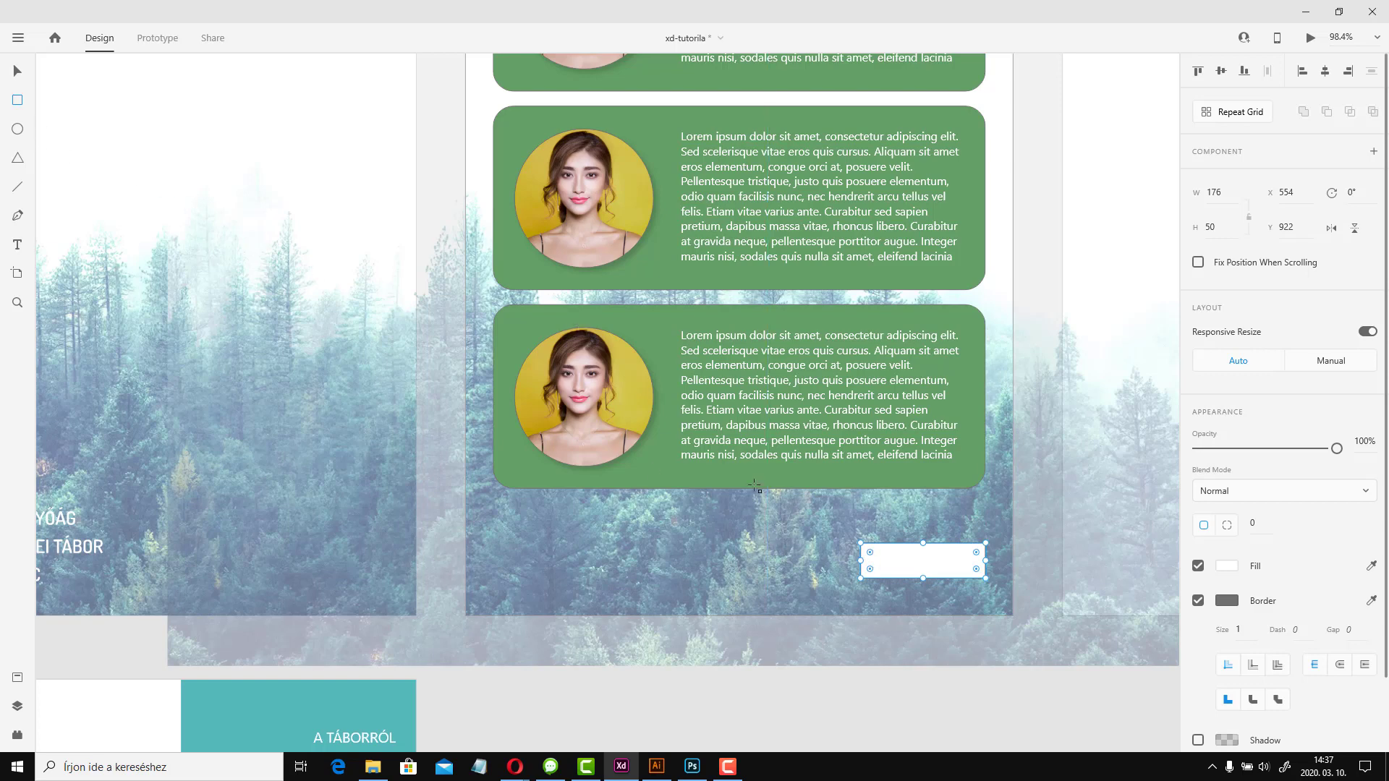
{"action": "left_click_drag", "start_coordinate": [870, 553], "coordinate": [877, 563]}
Fill the rounded button below the cards with the red #D26363
{"action": "left_click", "coordinate": [1226, 565]}
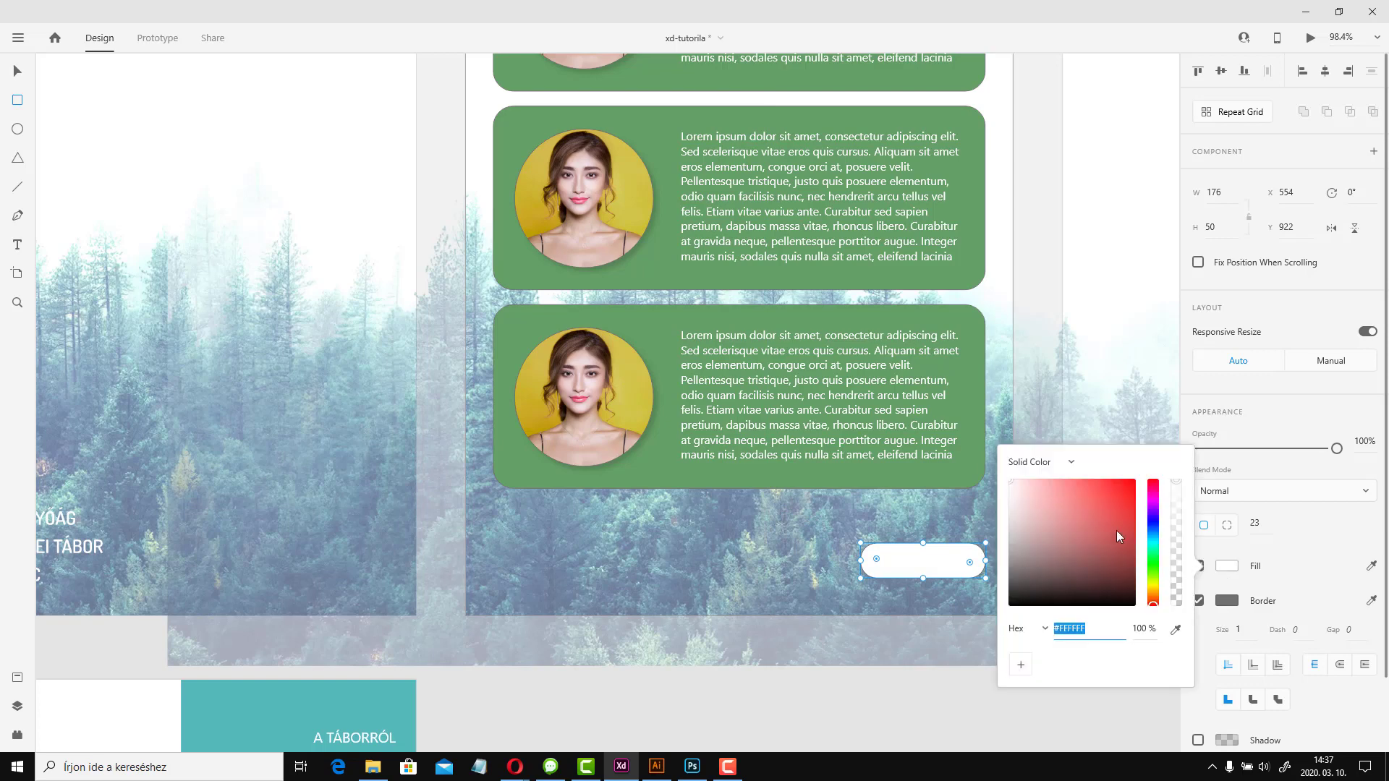
{"action": "left_click_drag", "start_coordinate": [1093, 506], "coordinate": [1075, 501]}
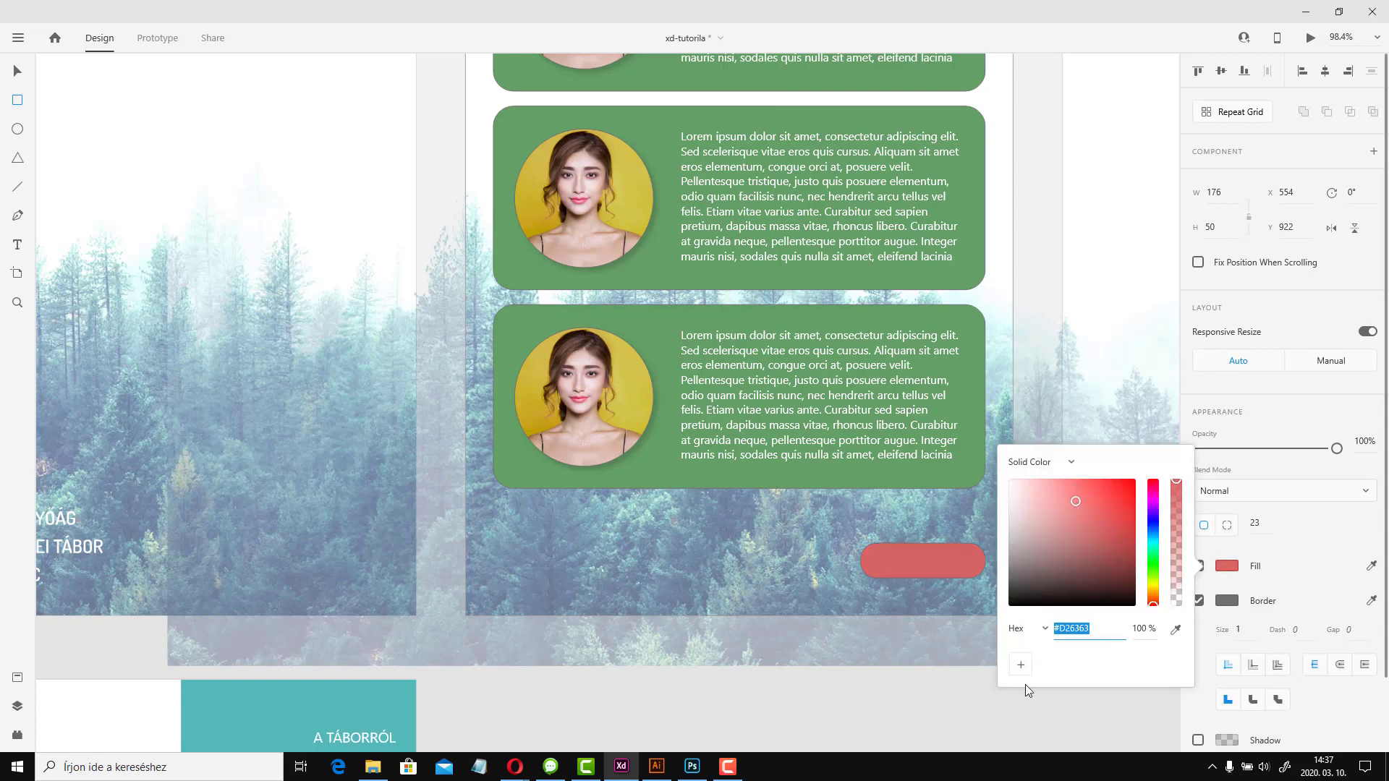
{"action": "left_click", "coordinate": [863, 711]}
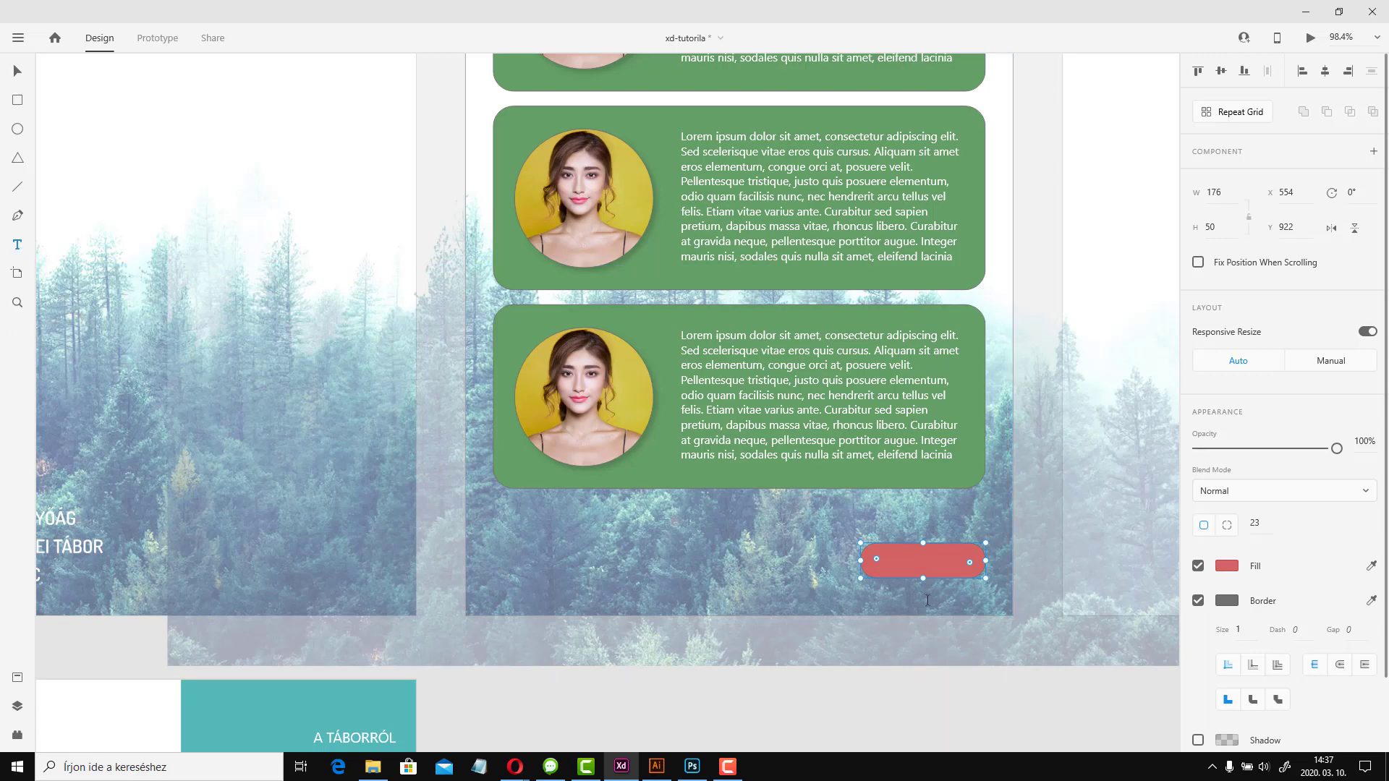
Add the label VISSZA as point text on the red button
{"action": "left_click", "coordinate": [894, 559]}
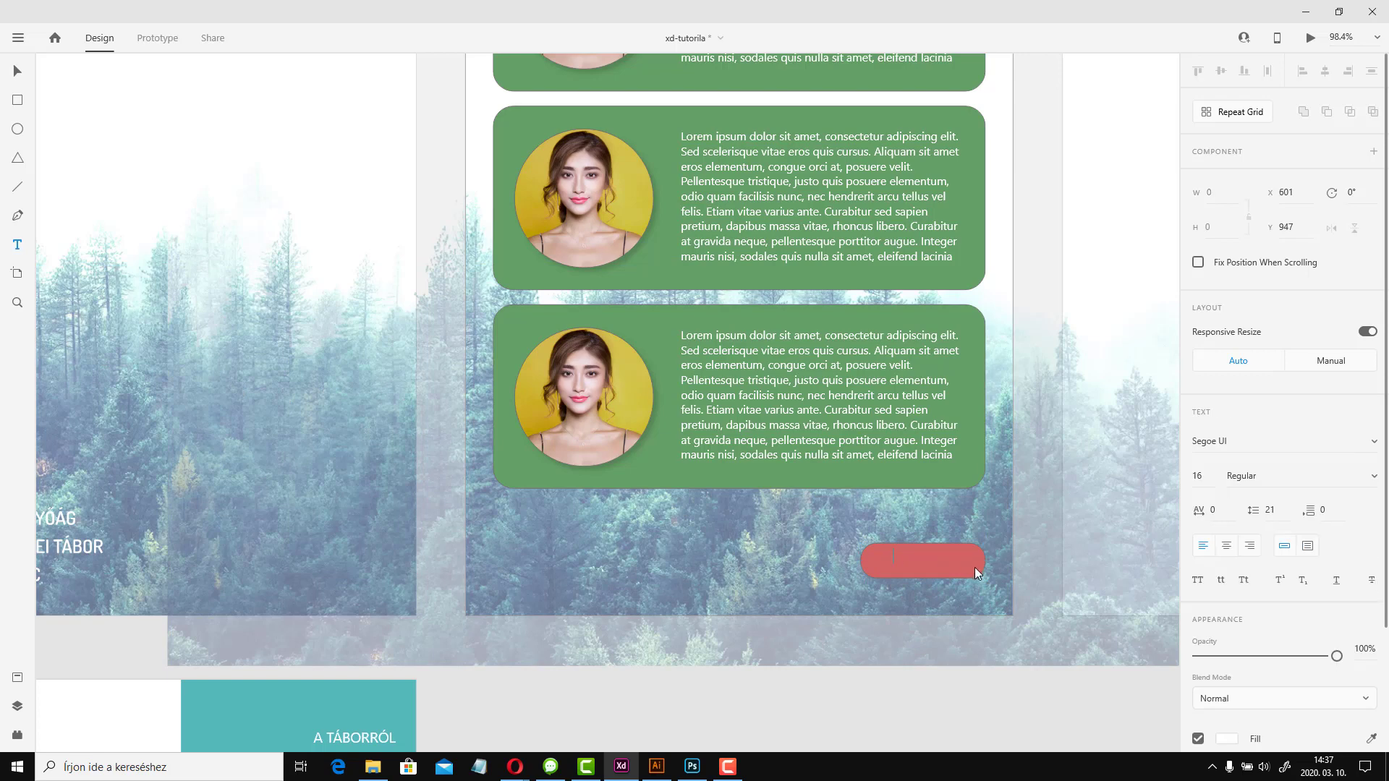
{"action": "type", "text": "VISSZA"}
{"action": "left_click", "coordinate": [17, 70]}
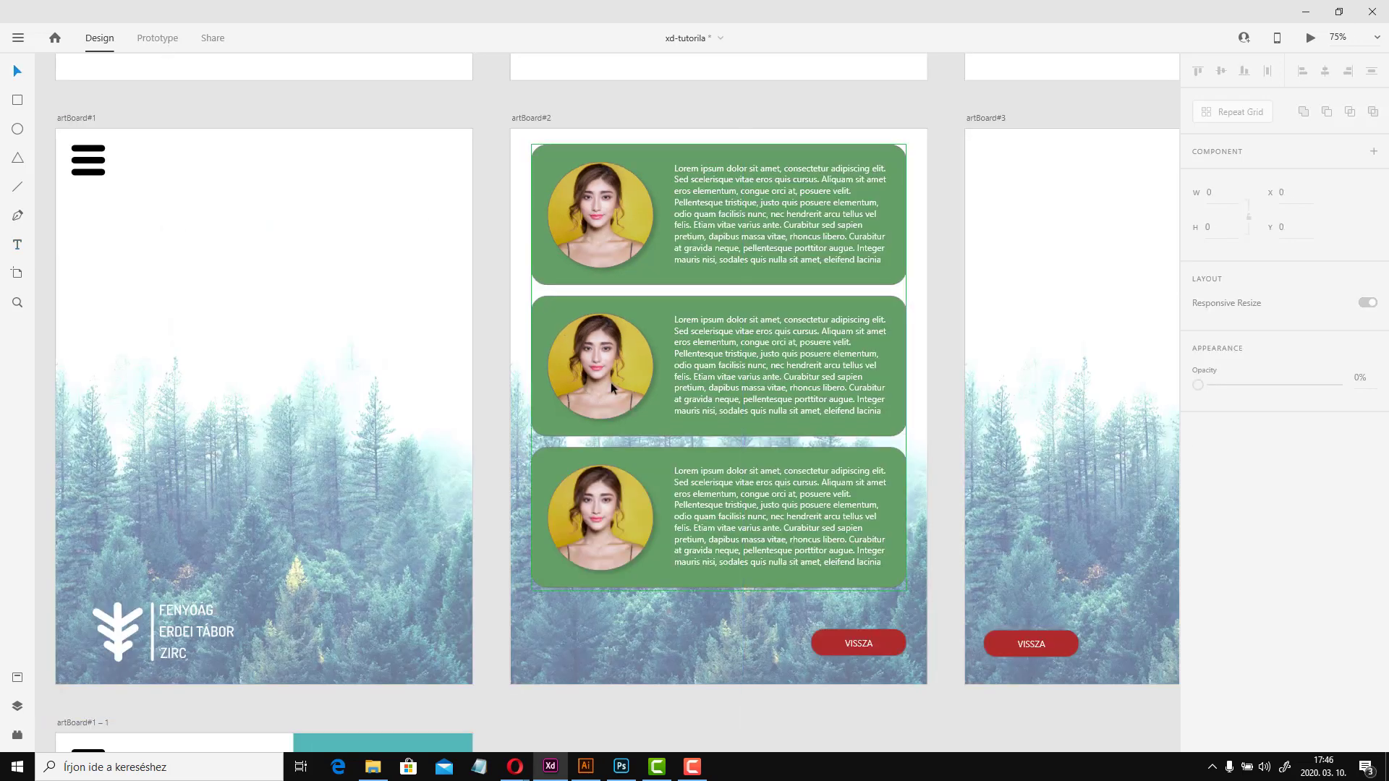
In Prototype mode, link the hamburger icon on artBoard#1 to artBoard#1 – 1 with a Tap trigger and Auto-Animate action
{"action": "left_click", "coordinate": [159, 38]}
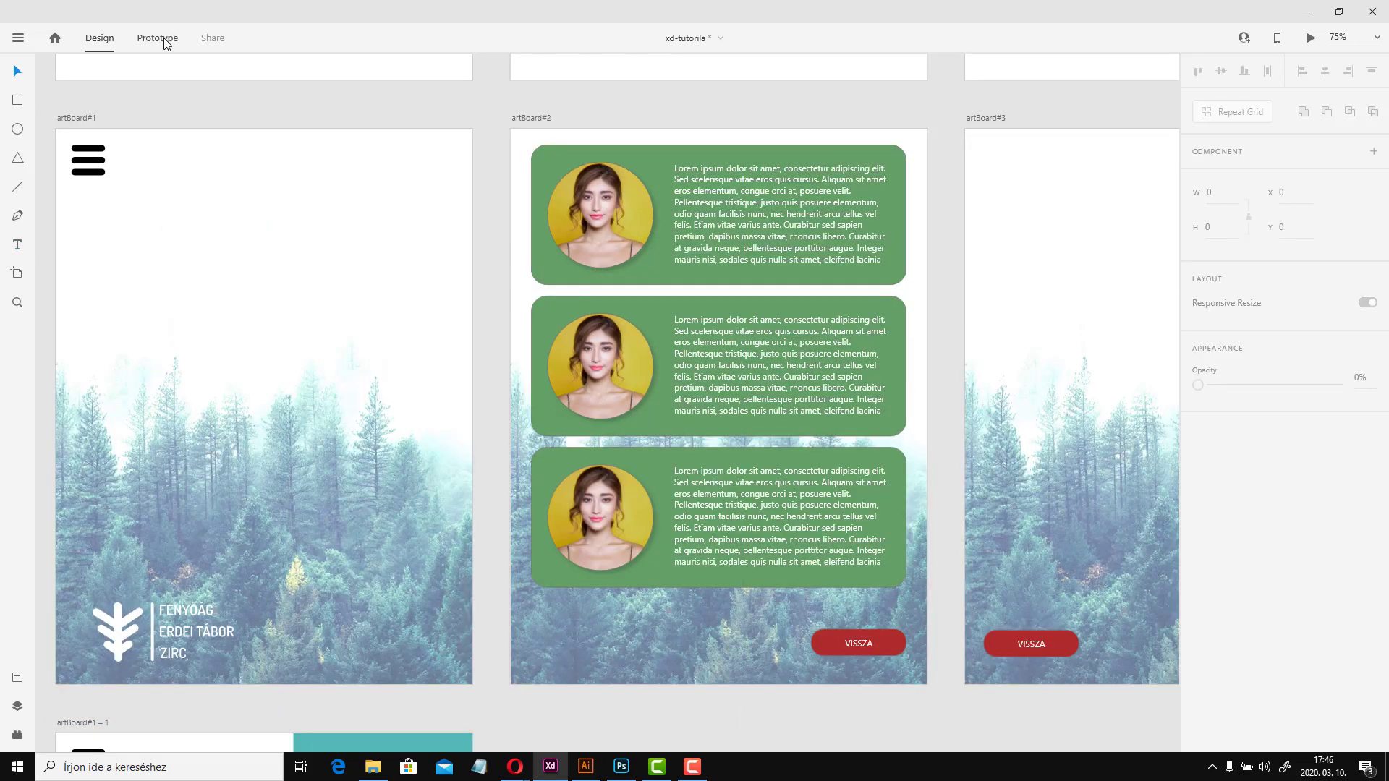
{"action": "key", "text": "ctrl+minus"}
{"action": "key", "text": "ctrl+minus"}
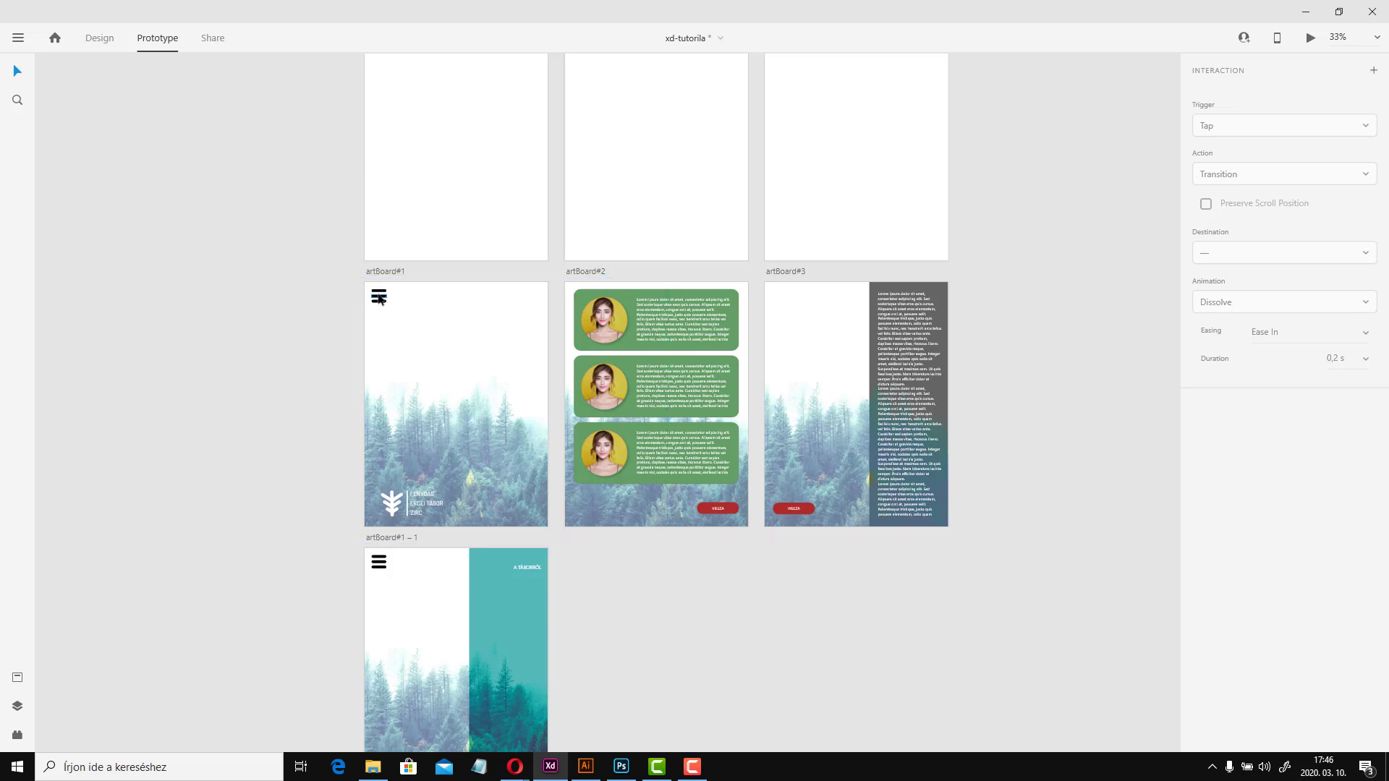
{"action": "left_click", "coordinate": [378, 297]}
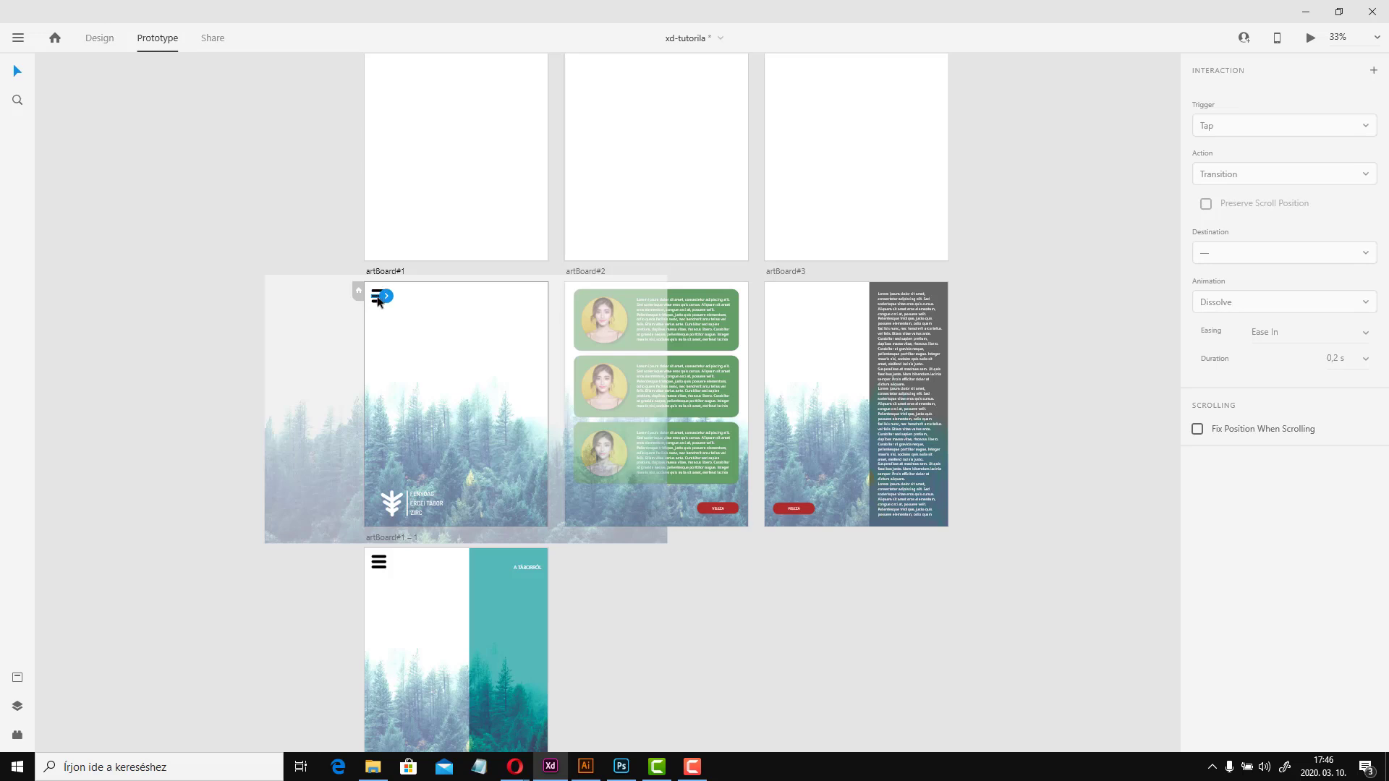
{"action": "left_click_drag", "start_coordinate": [310, 199], "coordinate": [397, 327]}
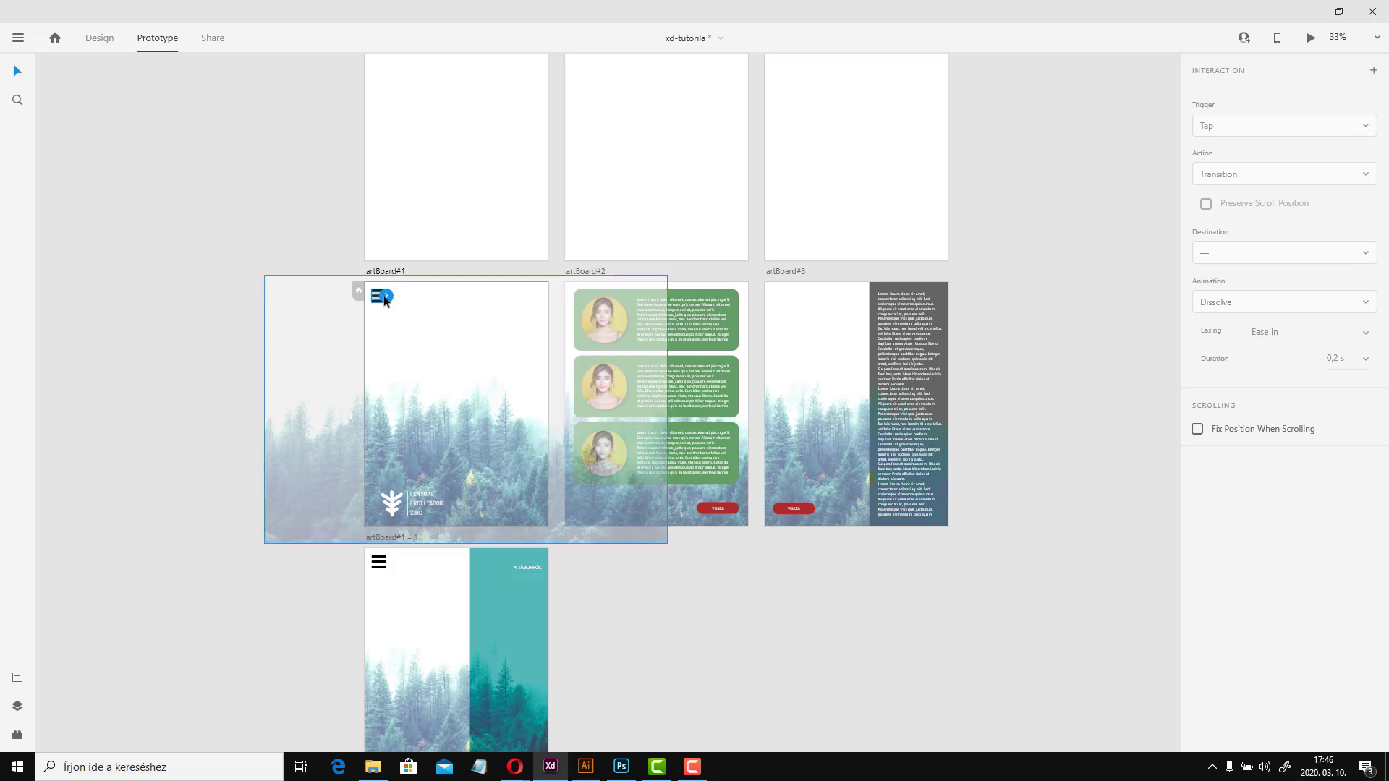
{"action": "left_click_drag", "start_coordinate": [388, 301], "coordinate": [434, 553]}
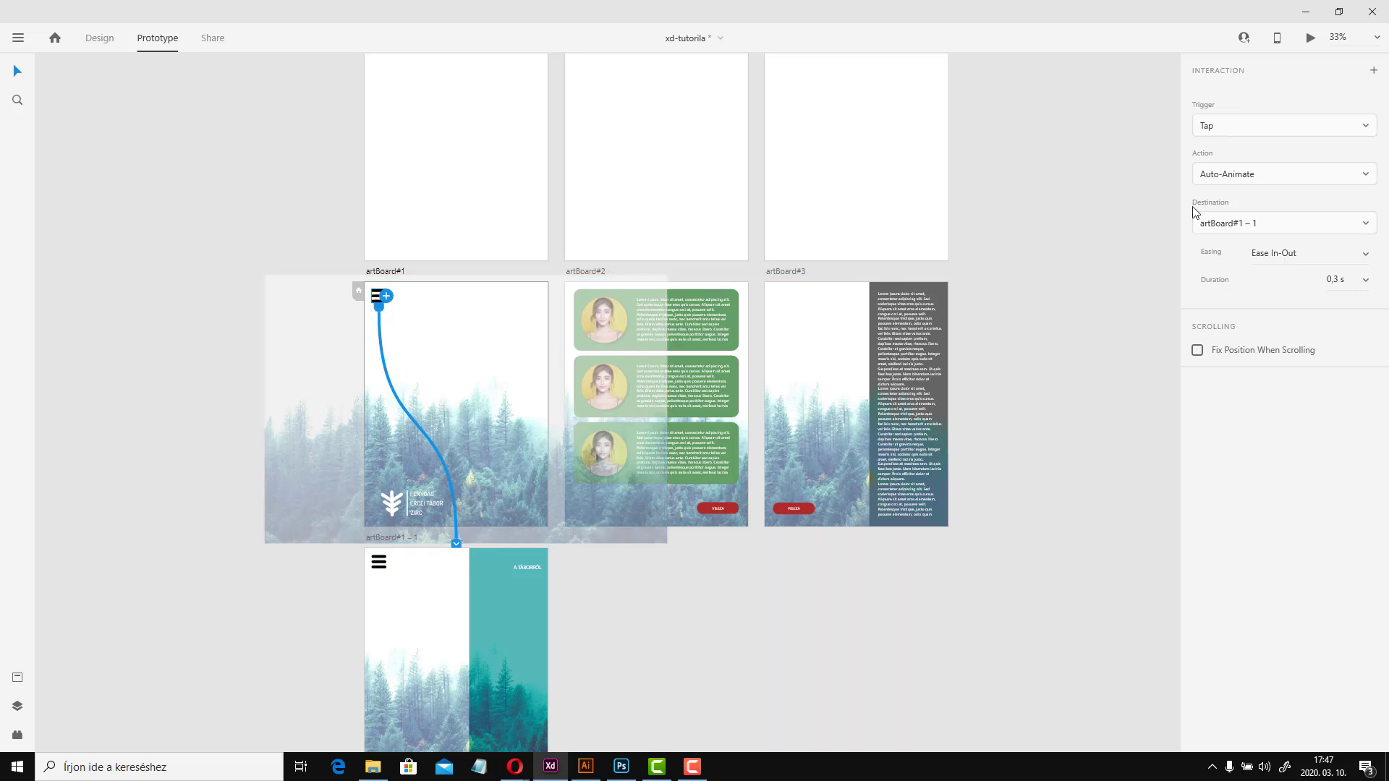
{"action": "left_click", "coordinate": [1283, 121]}
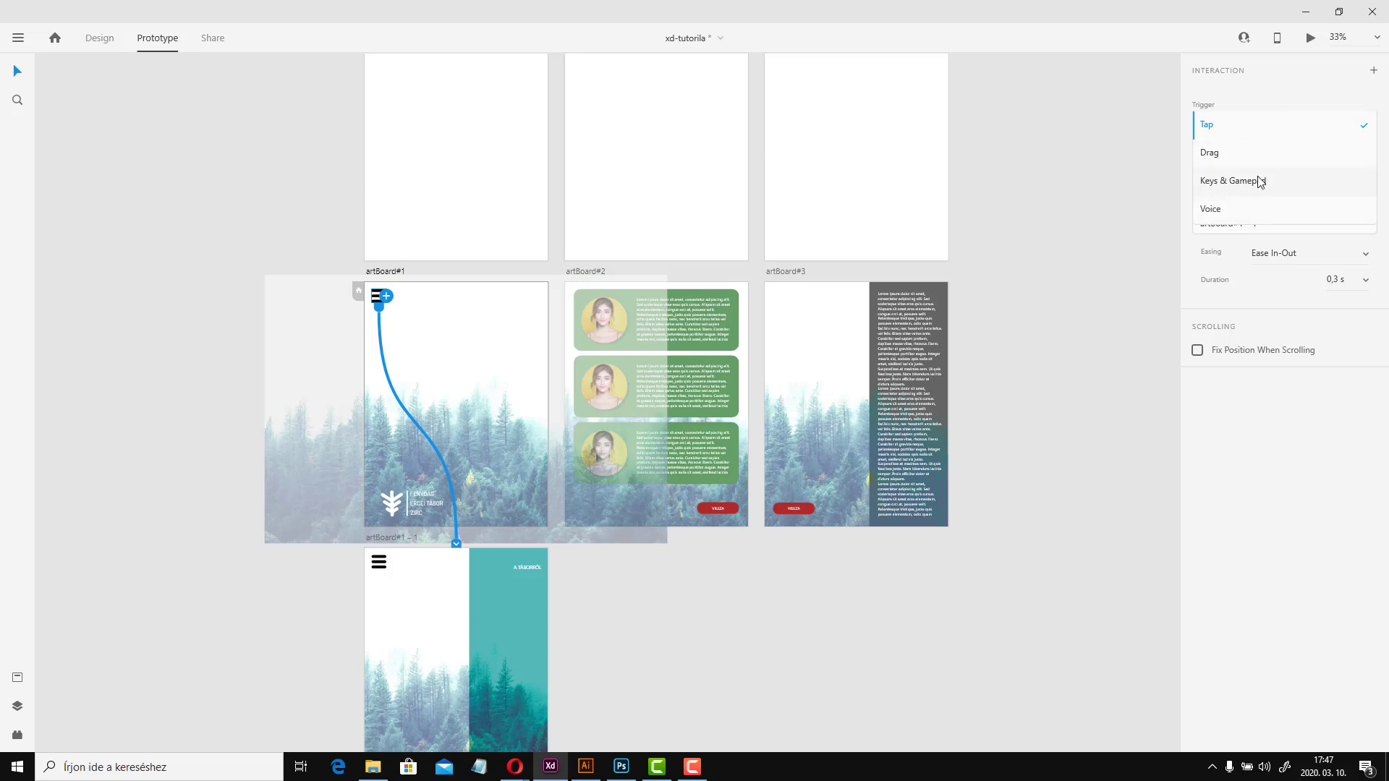
{"action": "left_click", "coordinate": [1296, 133]}
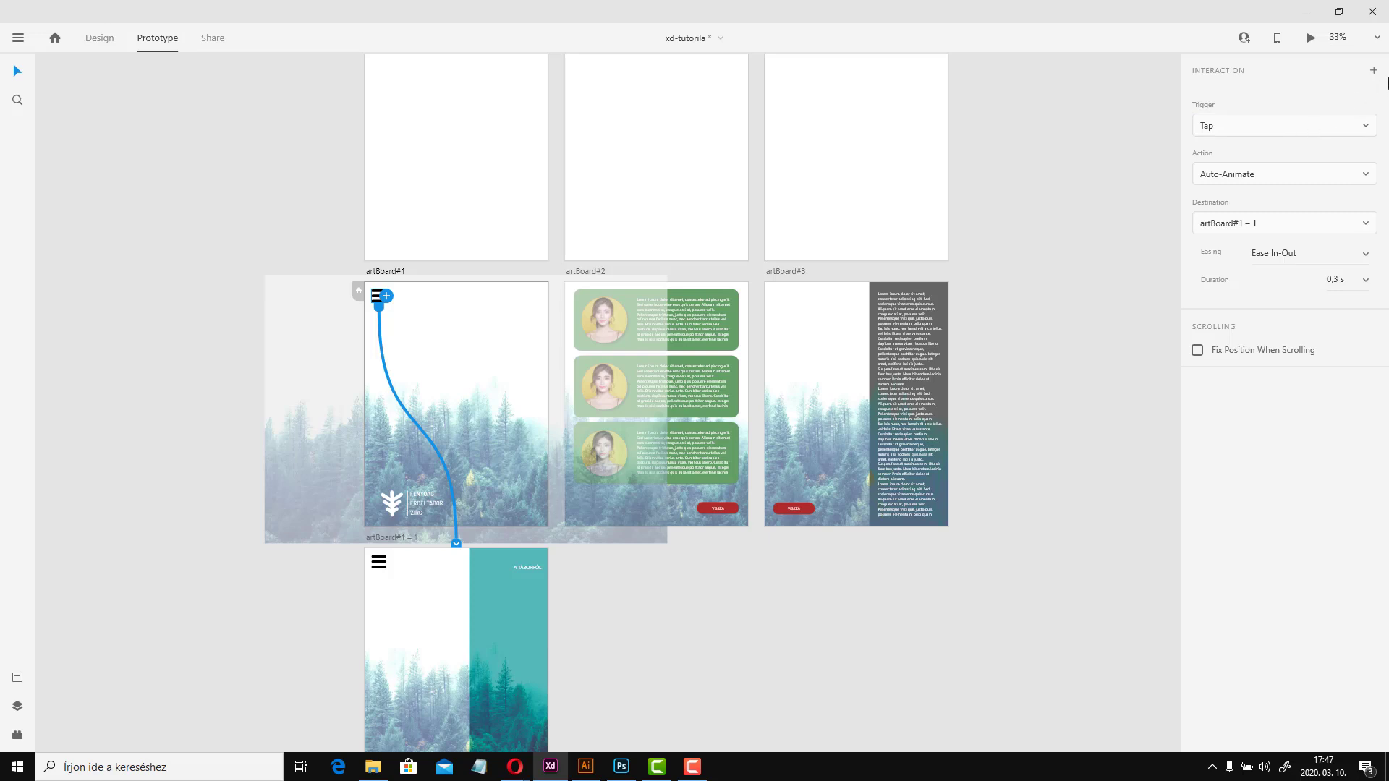
Link the A TÁBORRÓL text on artBoard#1 – 1 to artBoard#3, and artBoard#3's VISSZA button back to artBoard#1 – 1, both with Tap and Auto-Animate
{"action": "left_click", "coordinate": [416, 579]}
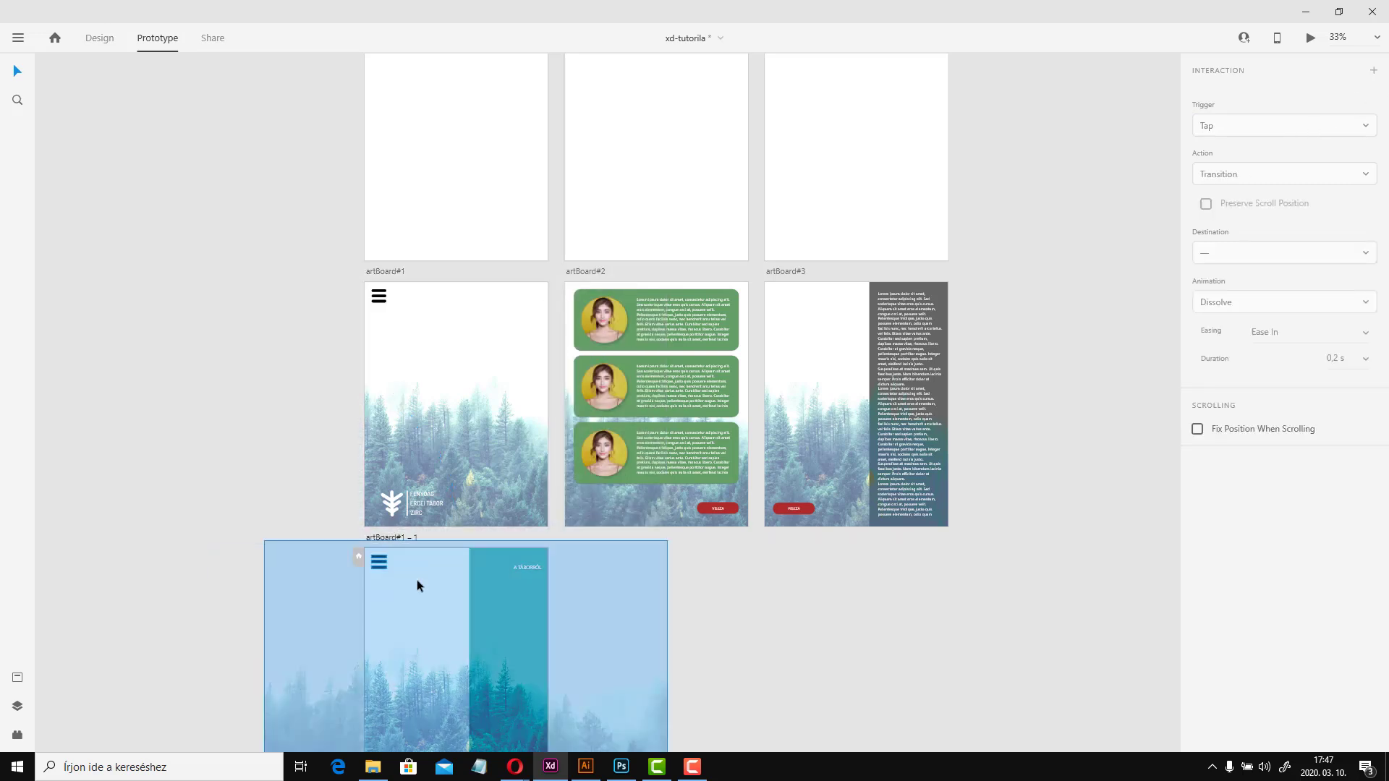
{"action": "left_click", "coordinate": [315, 607]}
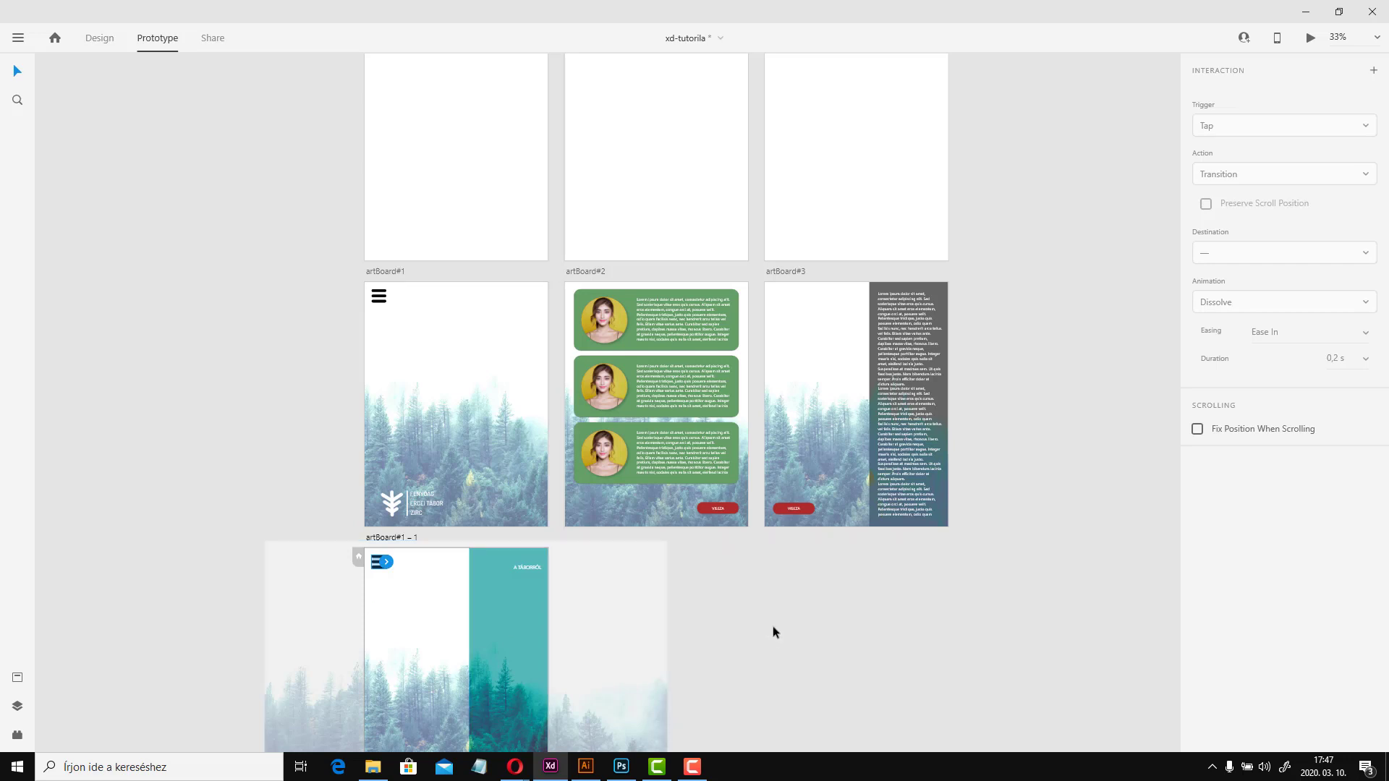
{"action": "left_click_drag", "start_coordinate": [773, 626], "coordinate": [504, 548]}
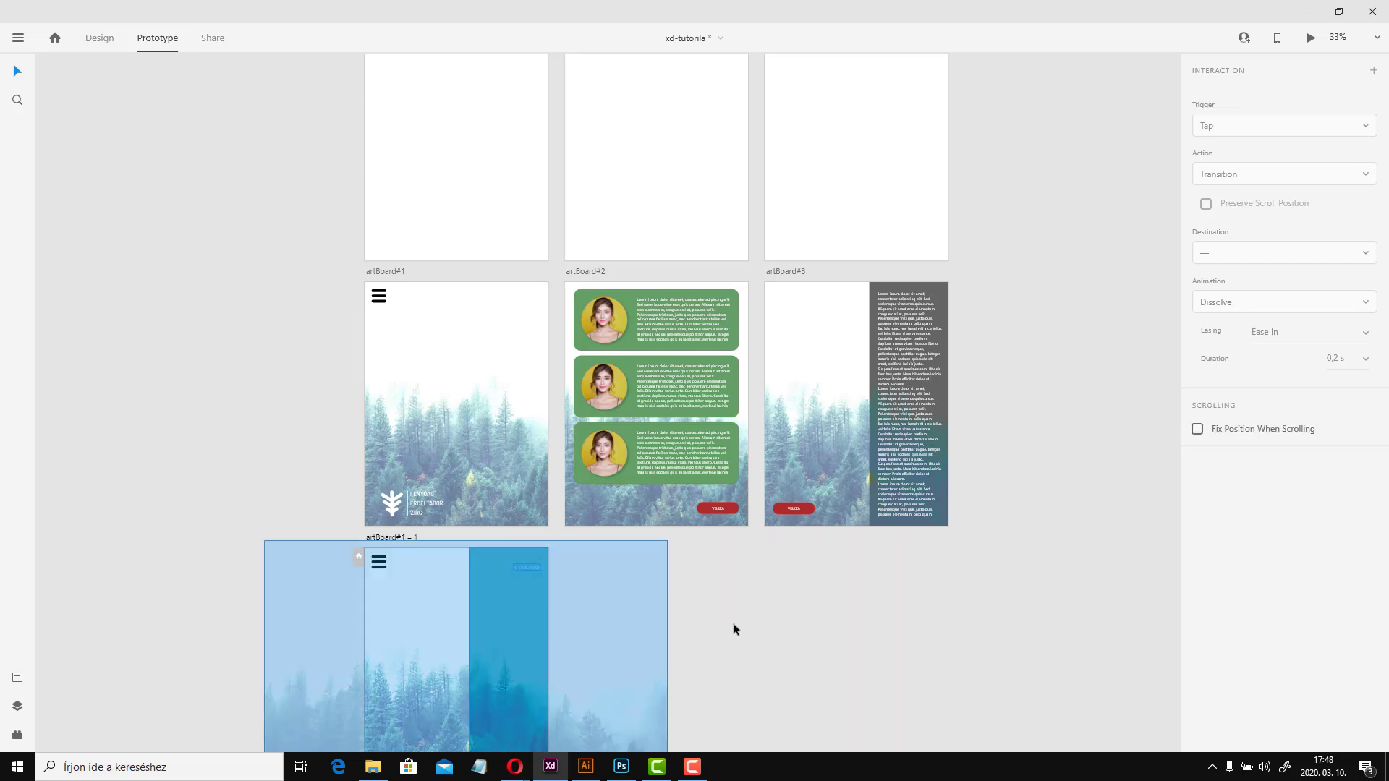
{"action": "left_click", "coordinate": [694, 611]}
{"action": "left_click", "coordinate": [522, 564]}
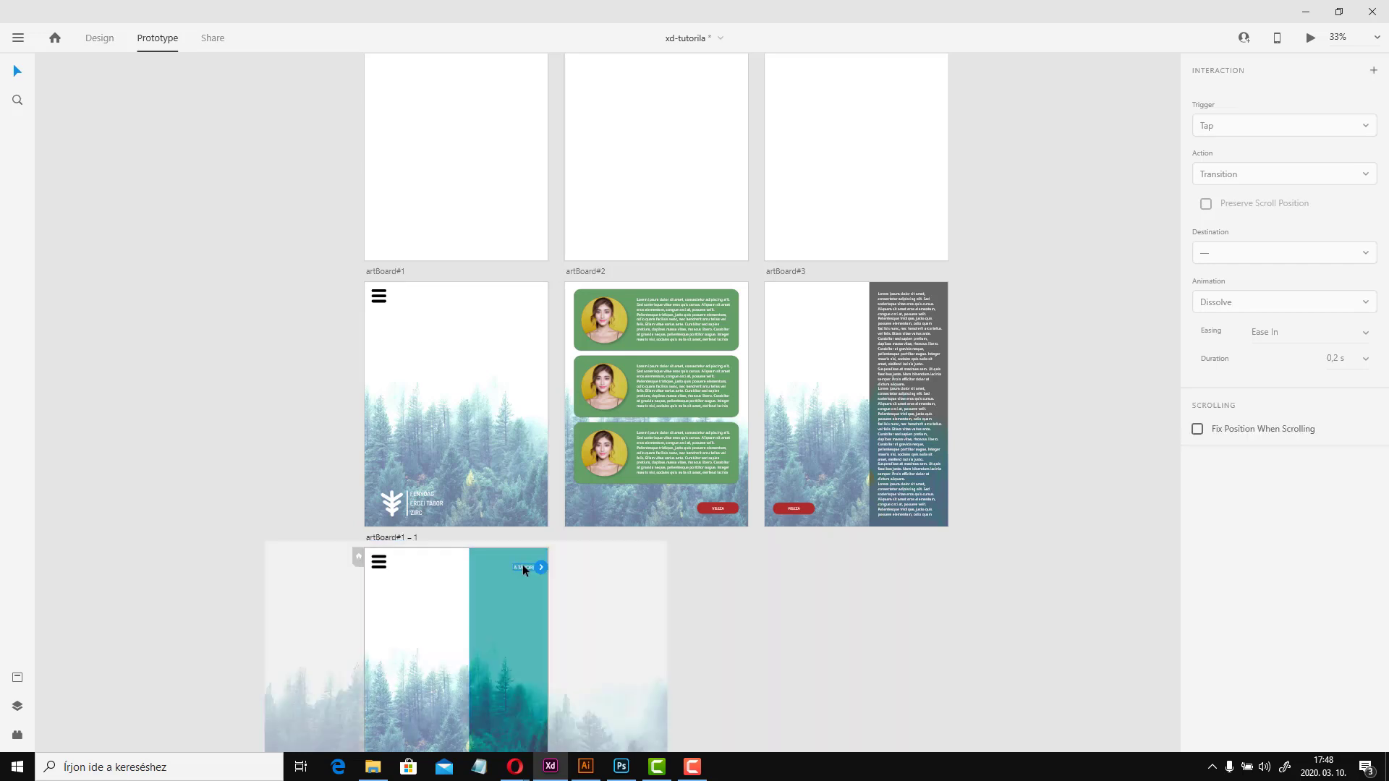
{"action": "left_click_drag", "start_coordinate": [541, 567], "coordinate": [779, 523]}
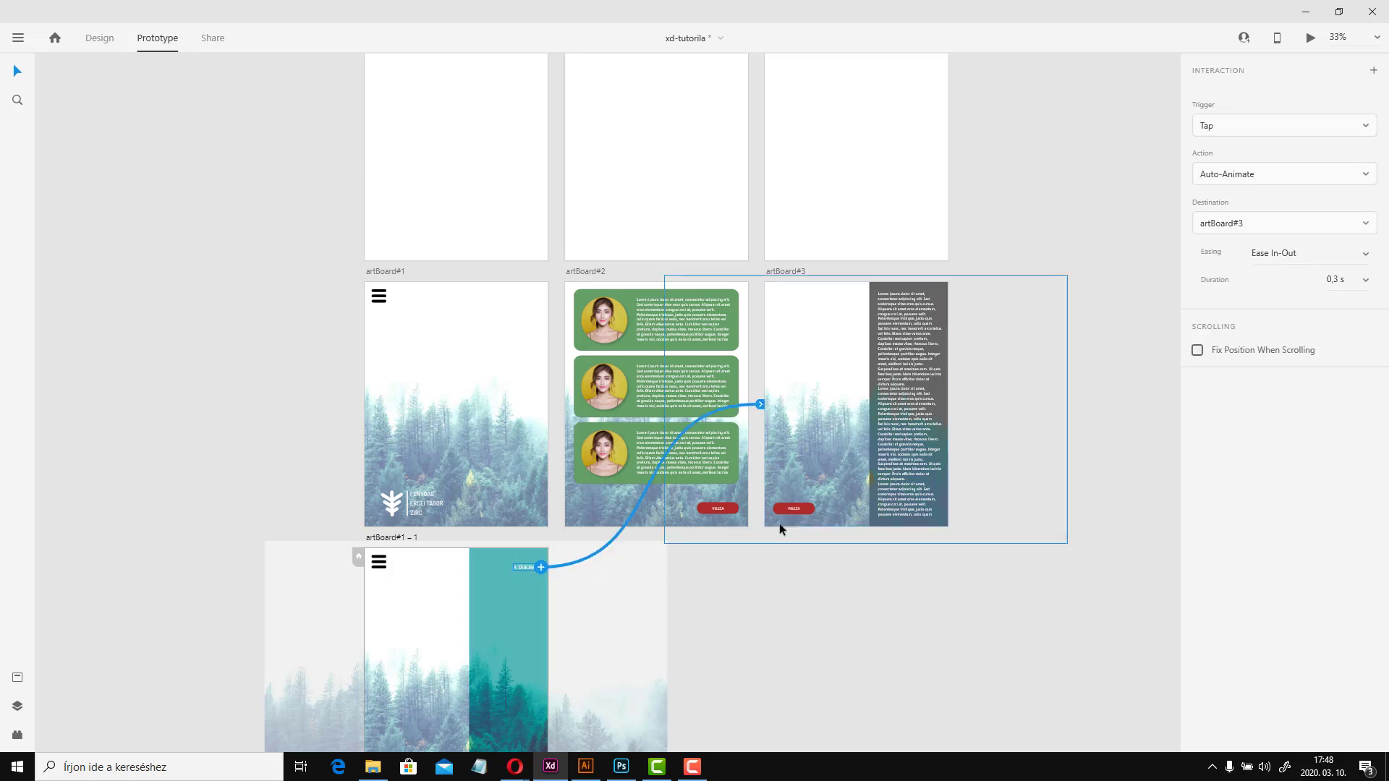
{"action": "left_click", "coordinate": [779, 509]}
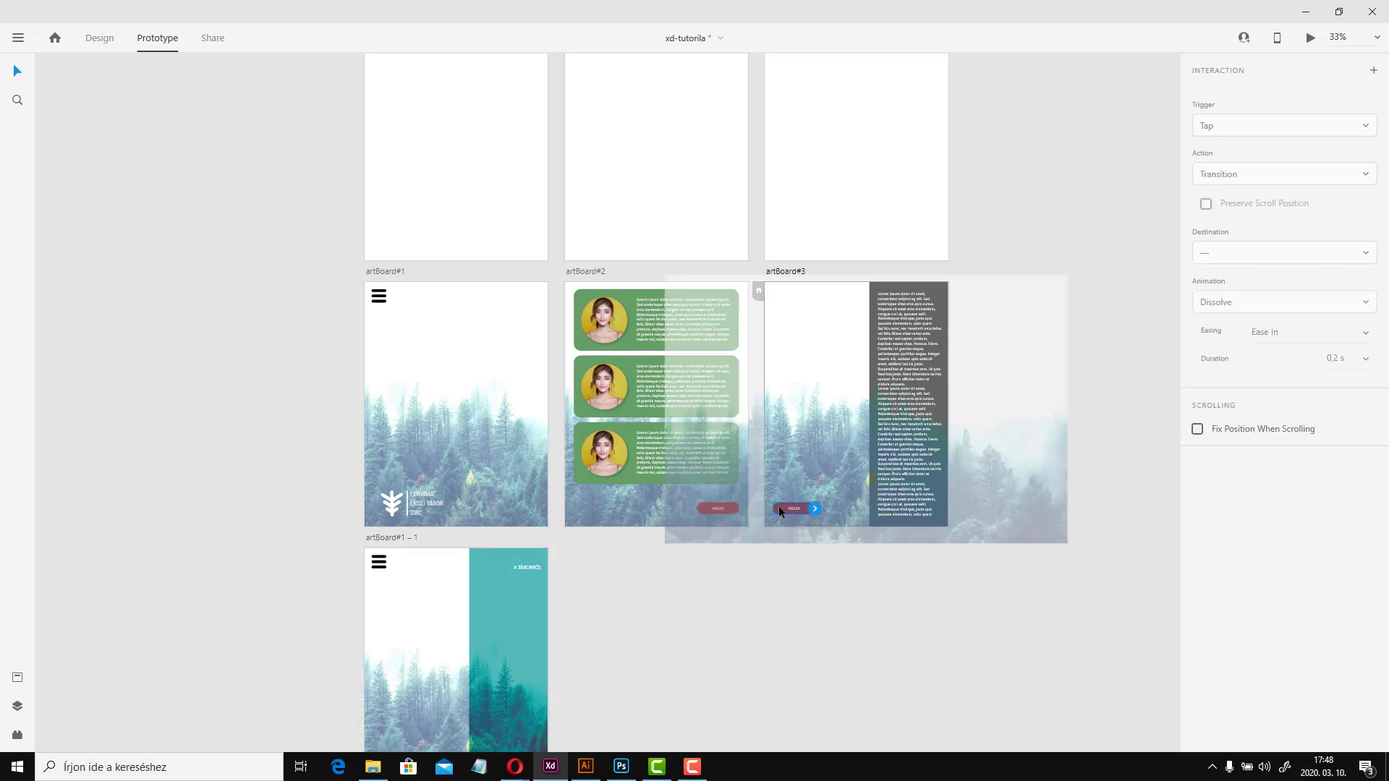
{"action": "left_click_drag", "start_coordinate": [816, 509], "coordinate": [547, 615]}
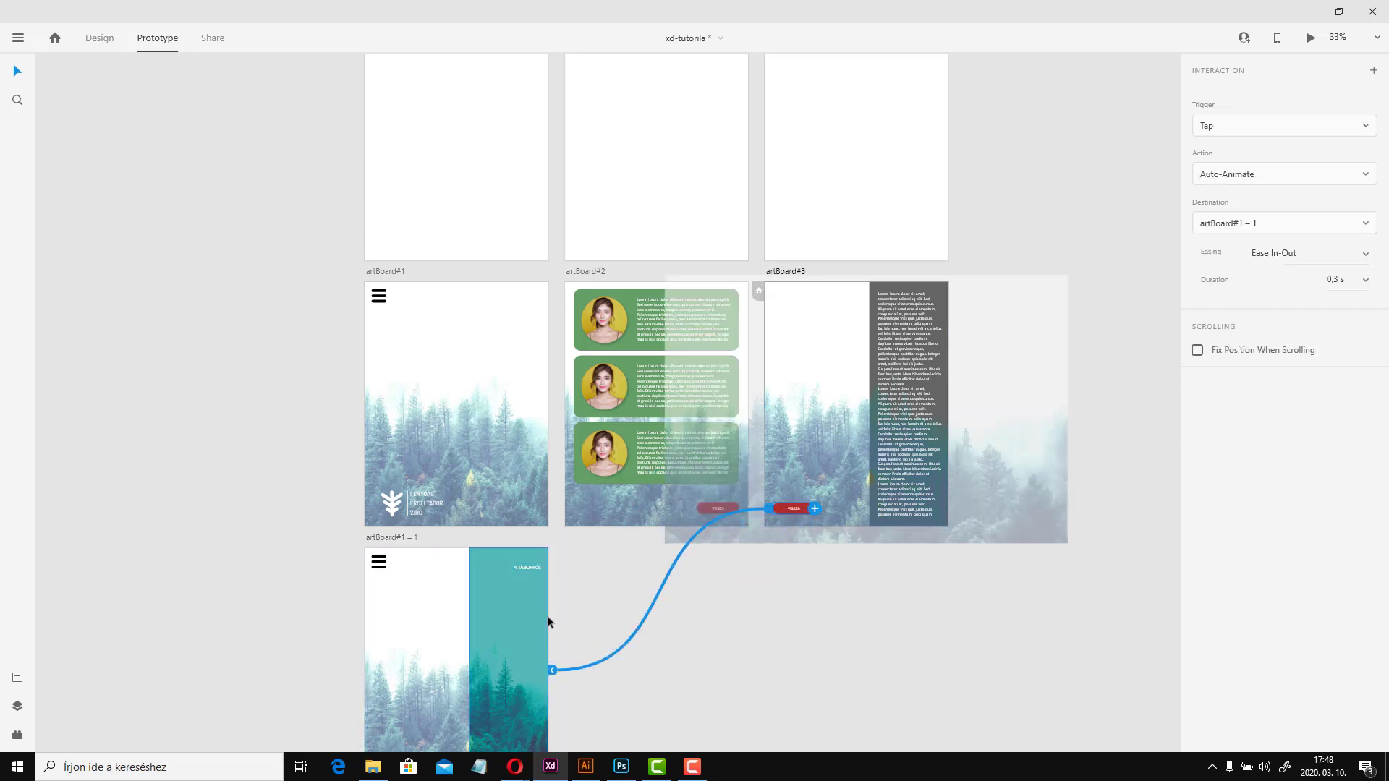
Link the camp logo on artBoard#1 to artBoard#2 with a Tap trigger and Auto-Animate action
{"action": "left_click", "coordinate": [396, 503]}
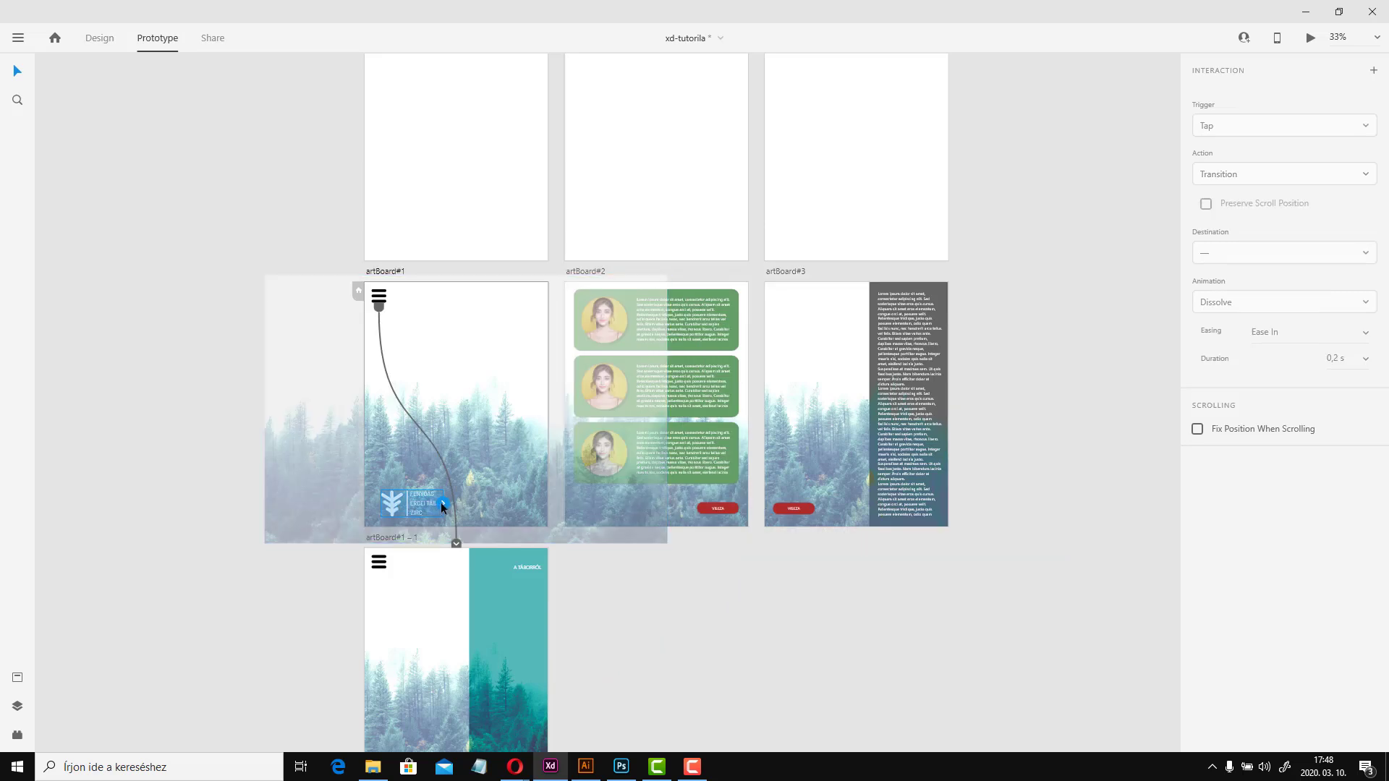
{"action": "left_click_drag", "start_coordinate": [442, 503], "coordinate": [569, 413]}
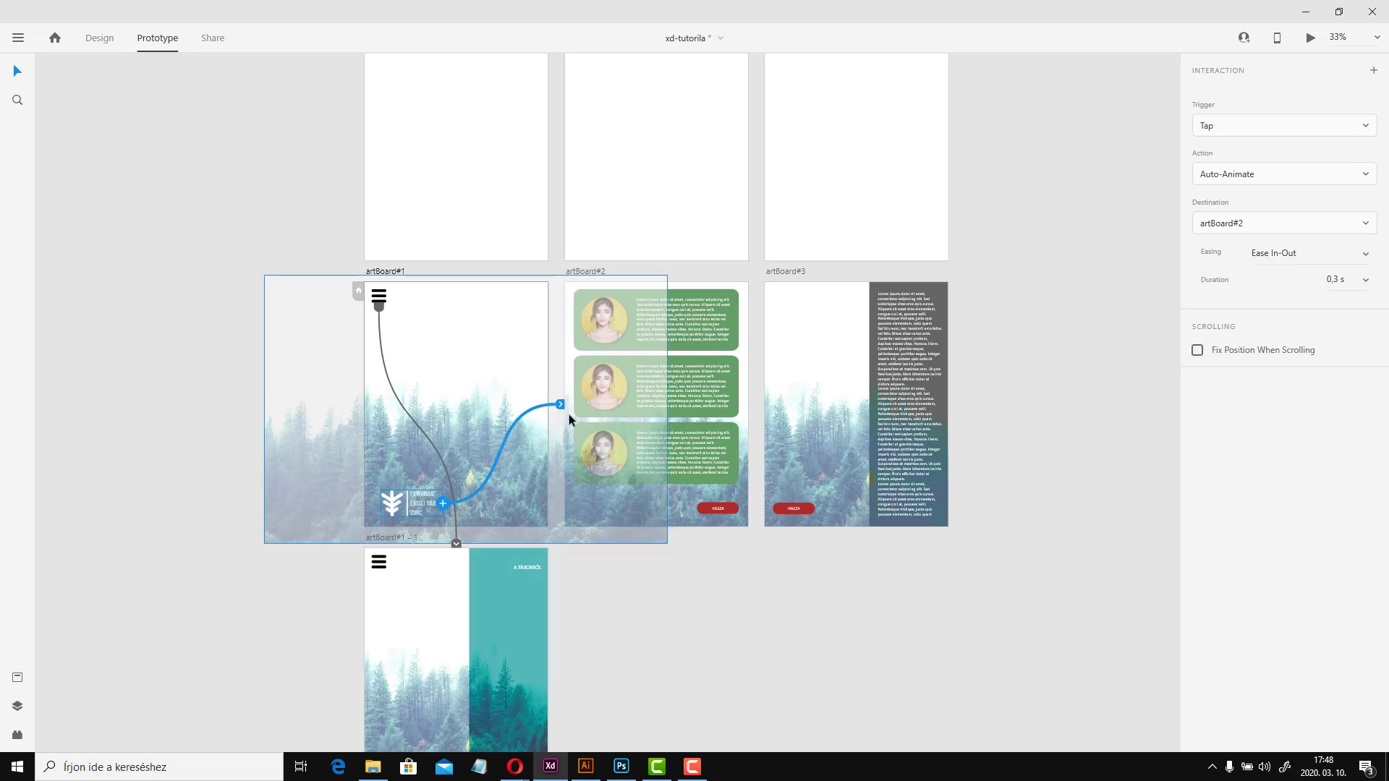
{"action": "left_click", "coordinate": [1318, 130]}
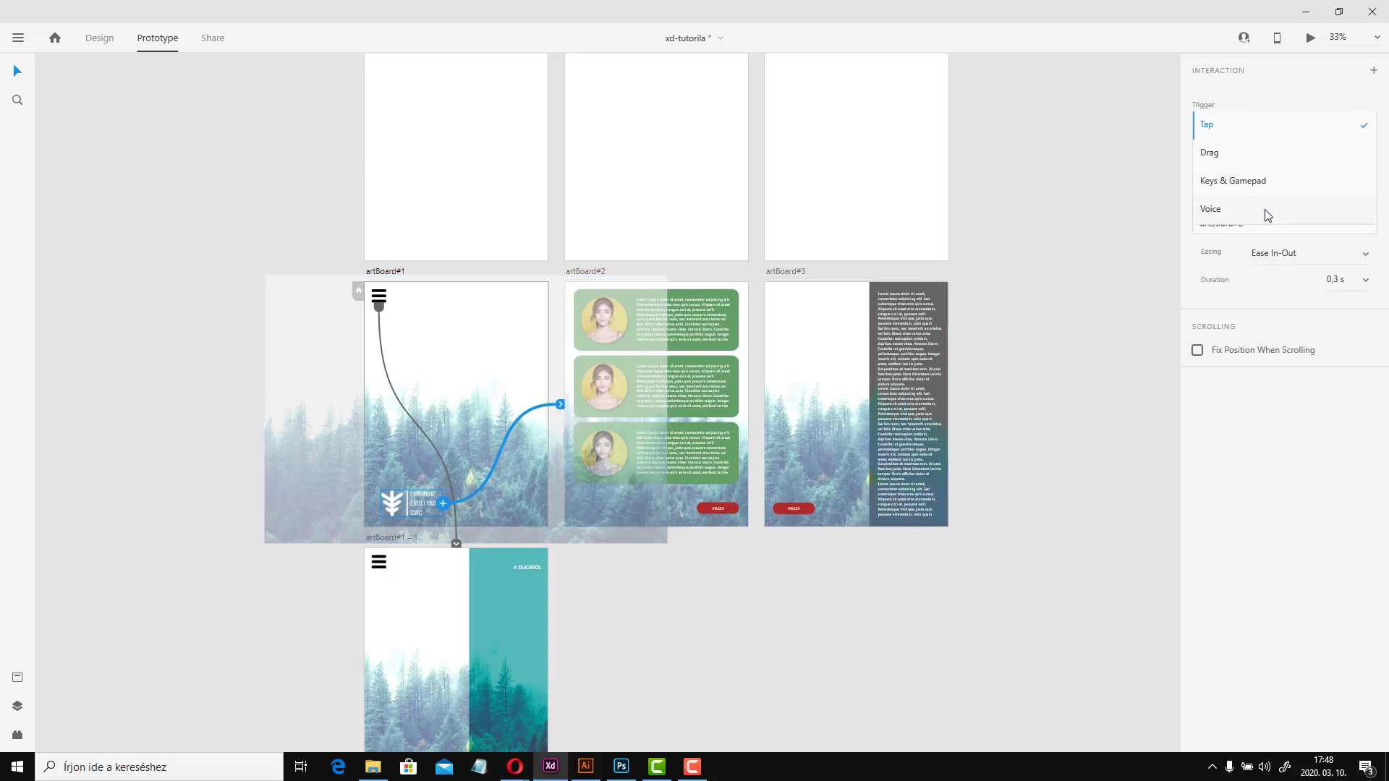
{"action": "left_click", "coordinate": [1310, 125]}
Try the Transition action with the Dissolve animation on the logo's link and return the action to Auto-Animate
{"action": "left_click", "coordinate": [1264, 178]}
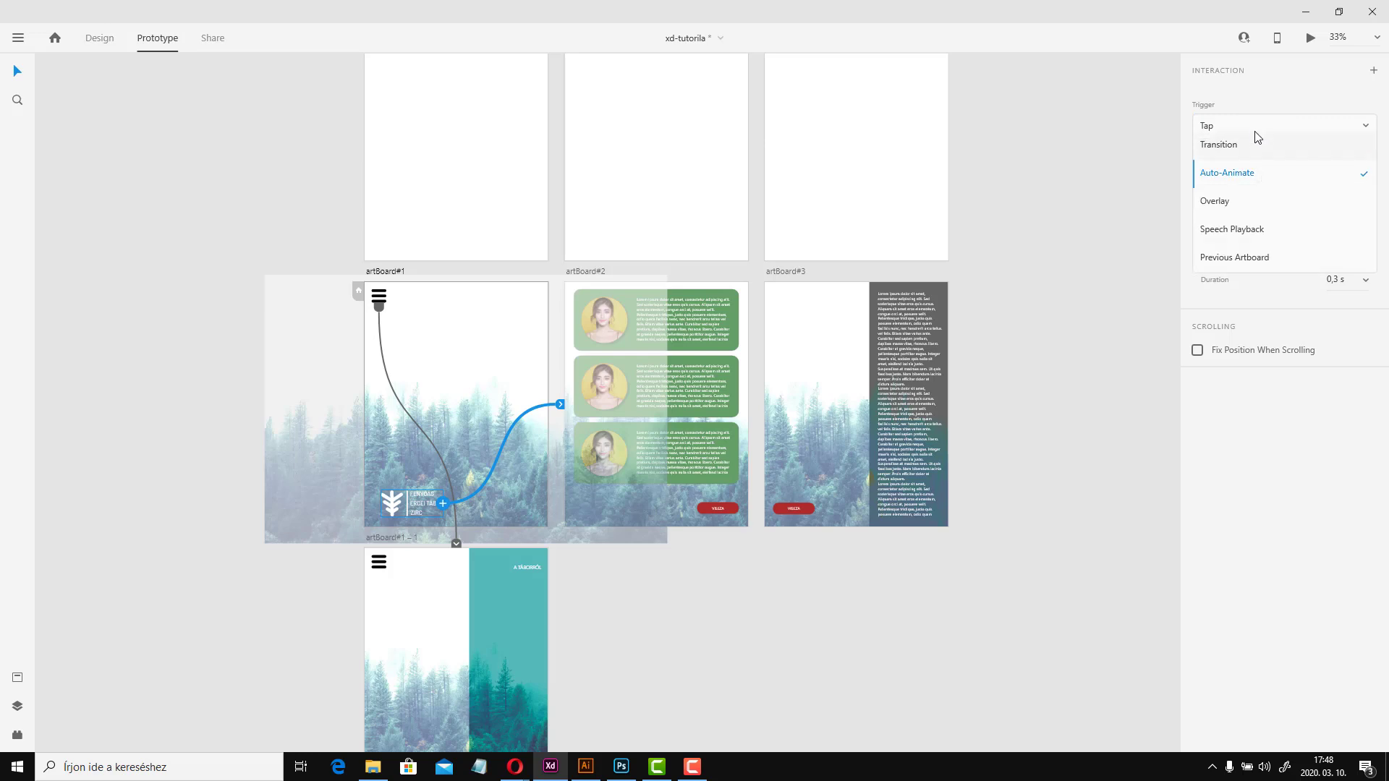
{"action": "left_click", "coordinate": [1250, 145]}
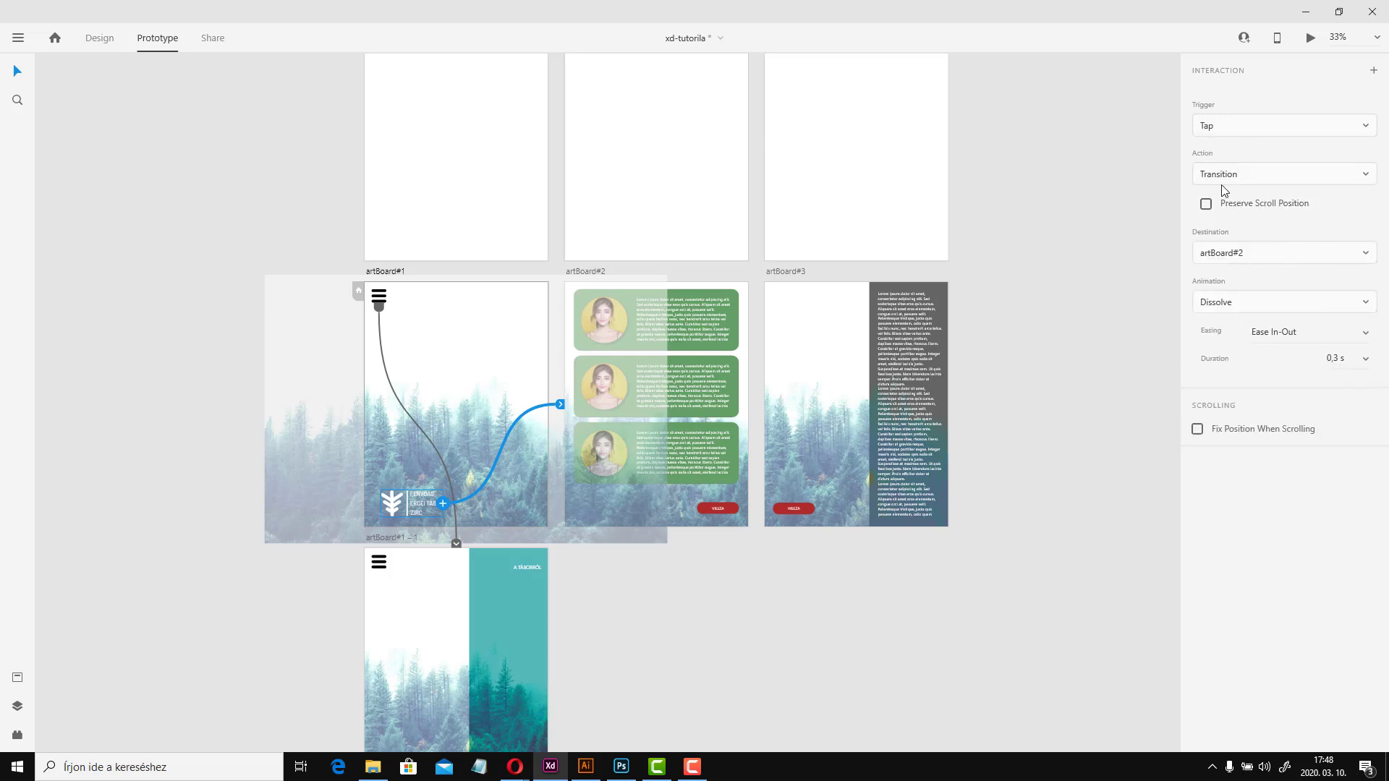
{"action": "left_click", "coordinate": [1264, 300]}
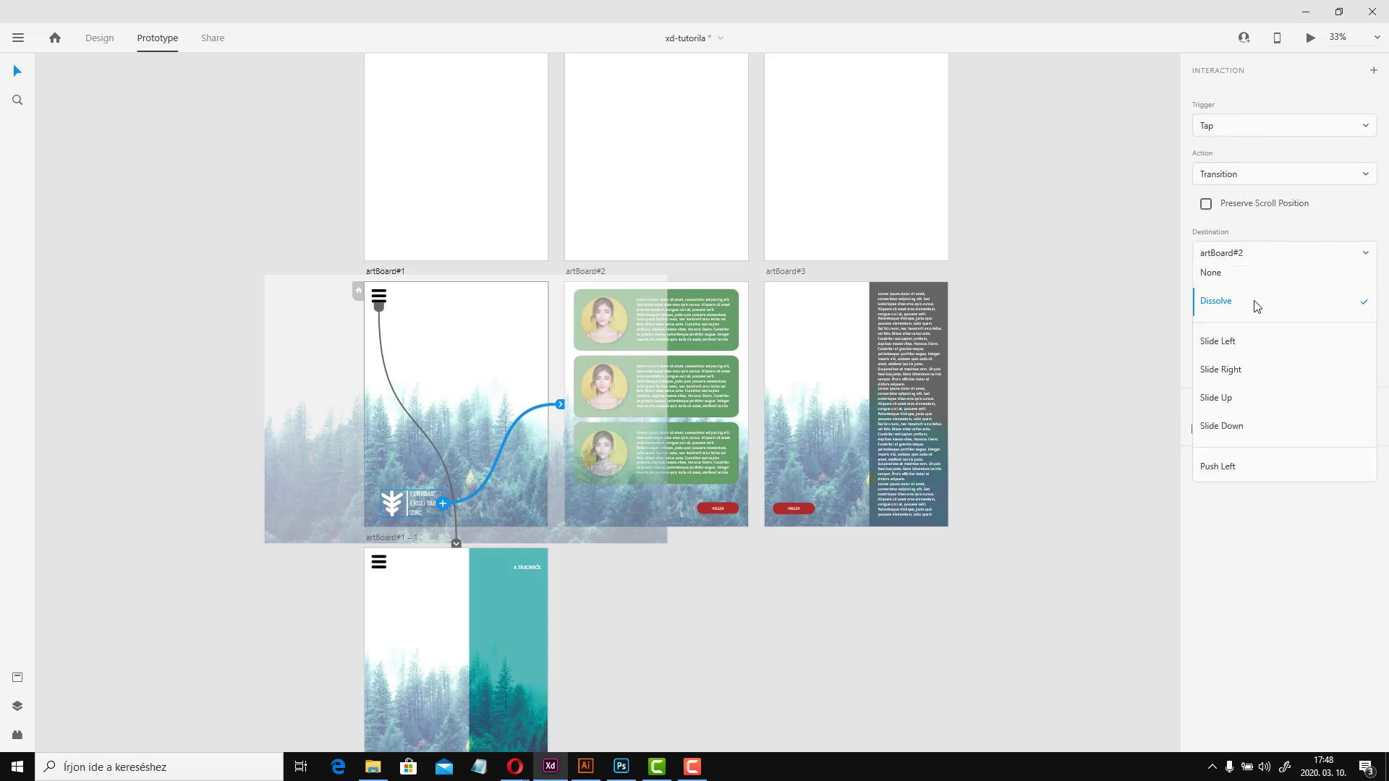
{"action": "left_click", "coordinate": [1253, 304]}
{"action": "left_click", "coordinate": [1294, 174]}
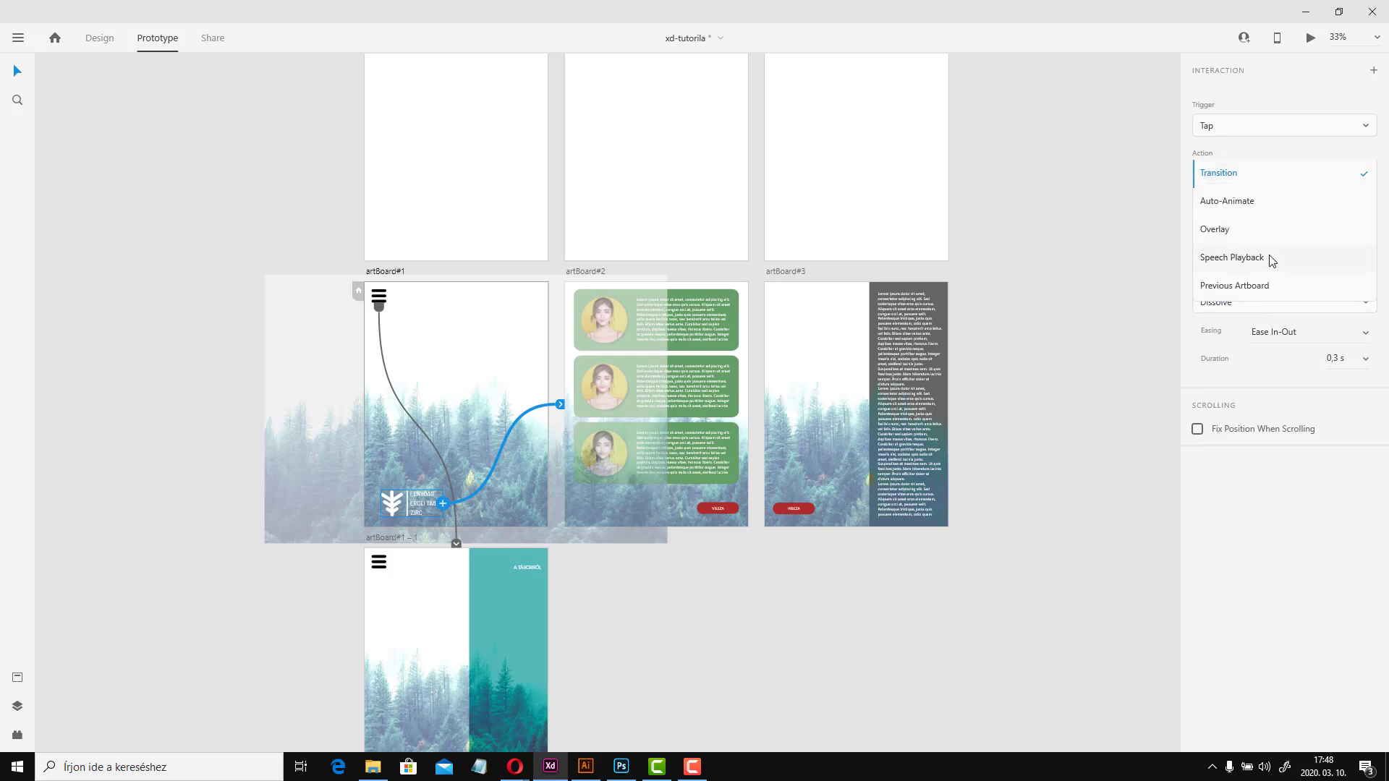
{"action": "left_click", "coordinate": [1276, 204]}
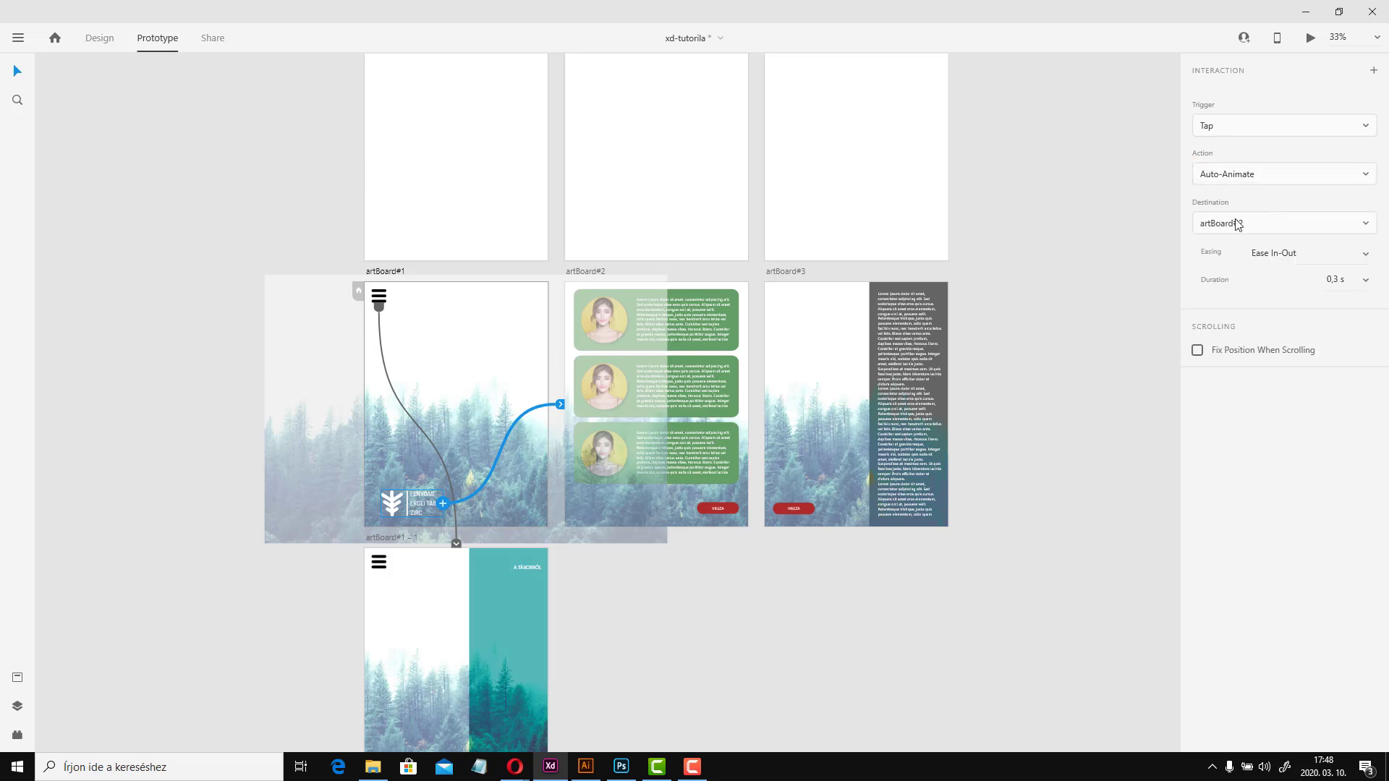
Change the action of the hamburger icon's link on artBoard#1 to Transition
{"action": "left_click", "coordinate": [378, 297]}
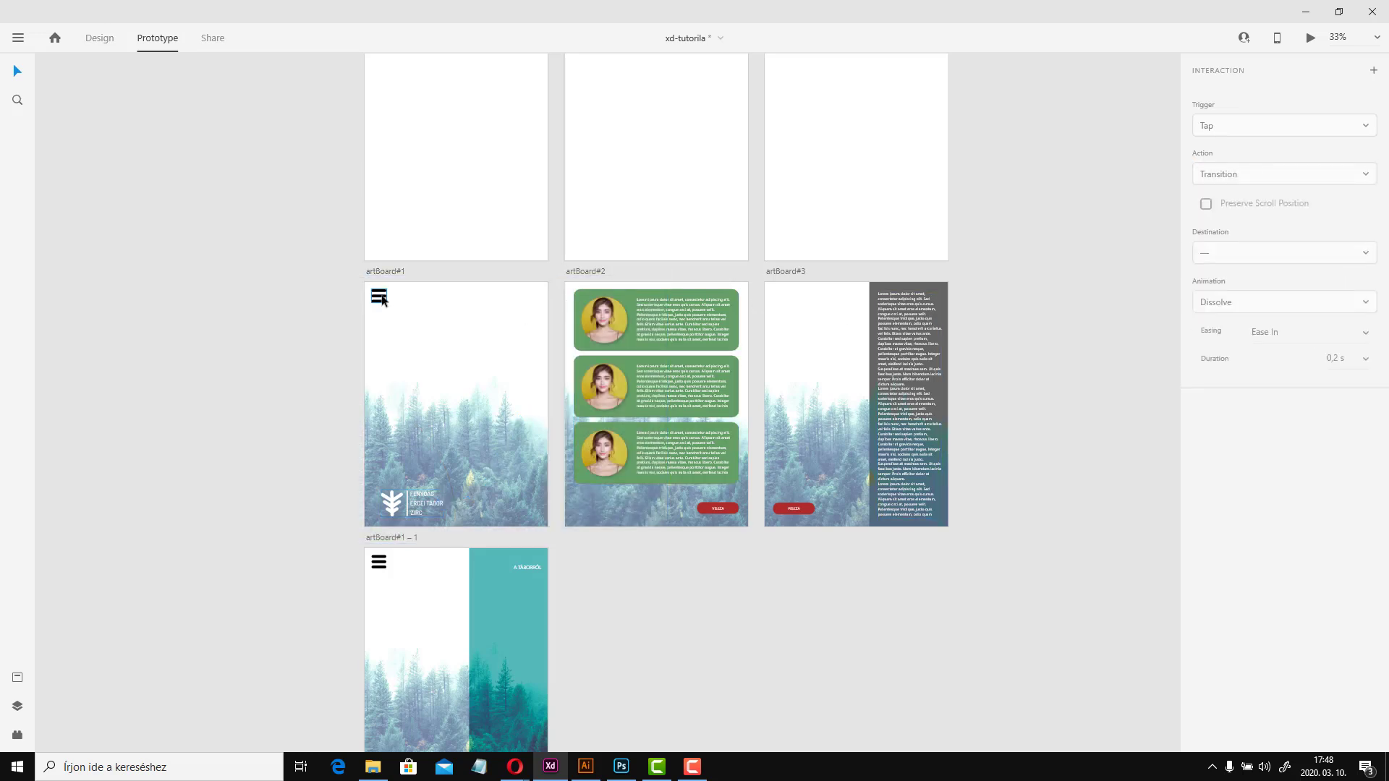
{"action": "left_click", "coordinate": [1284, 176]}
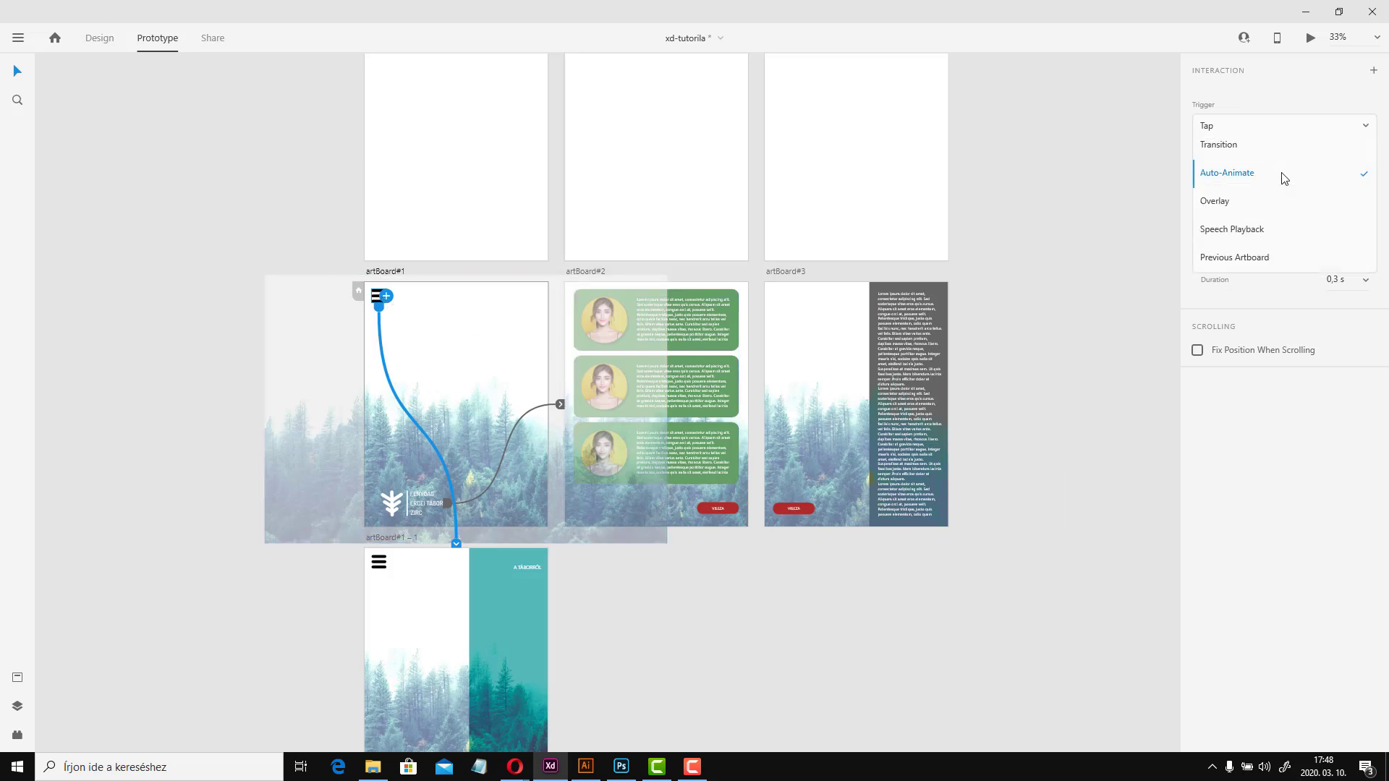
{"action": "left_click", "coordinate": [1327, 147]}
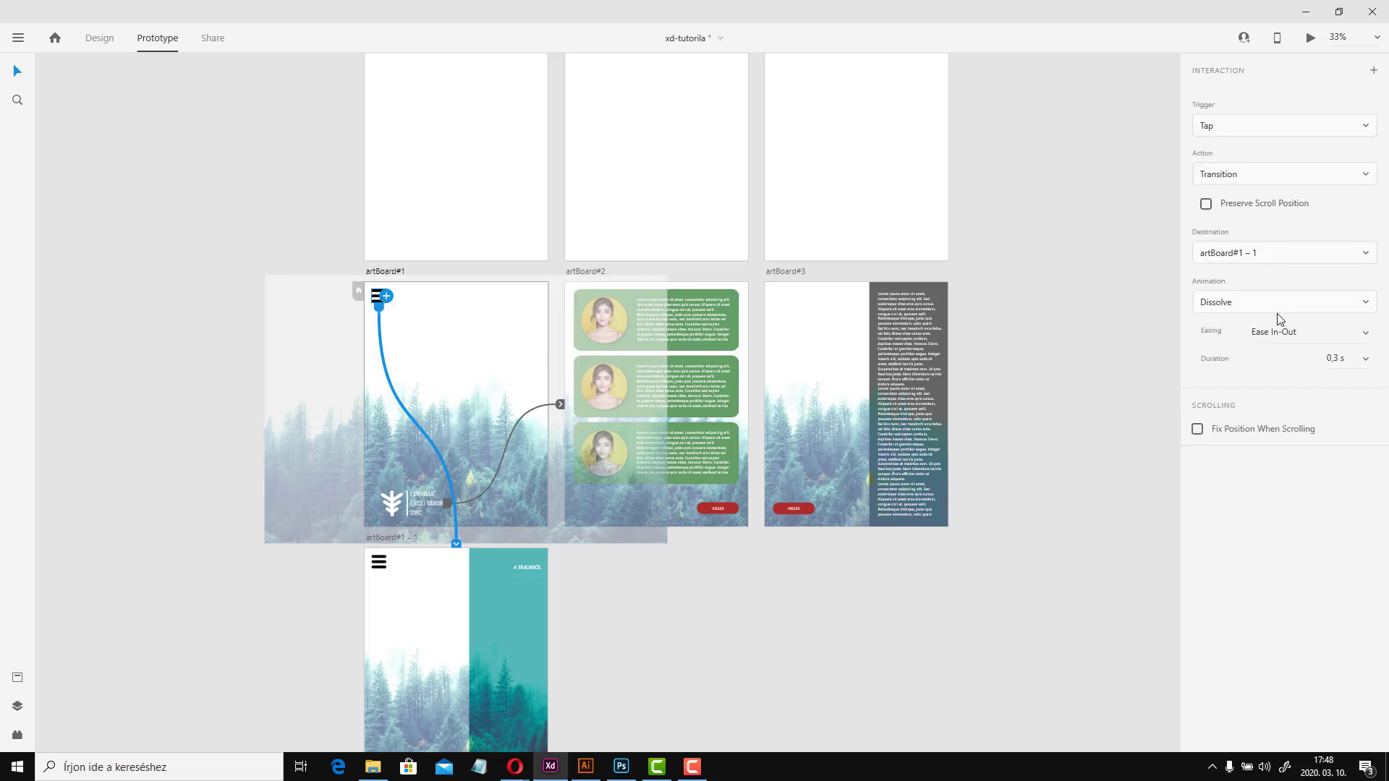
{"action": "left_click", "coordinate": [1283, 311]}
{"action": "key", "text": "Escape"}
{"action": "left_click", "coordinate": [1049, 459]}
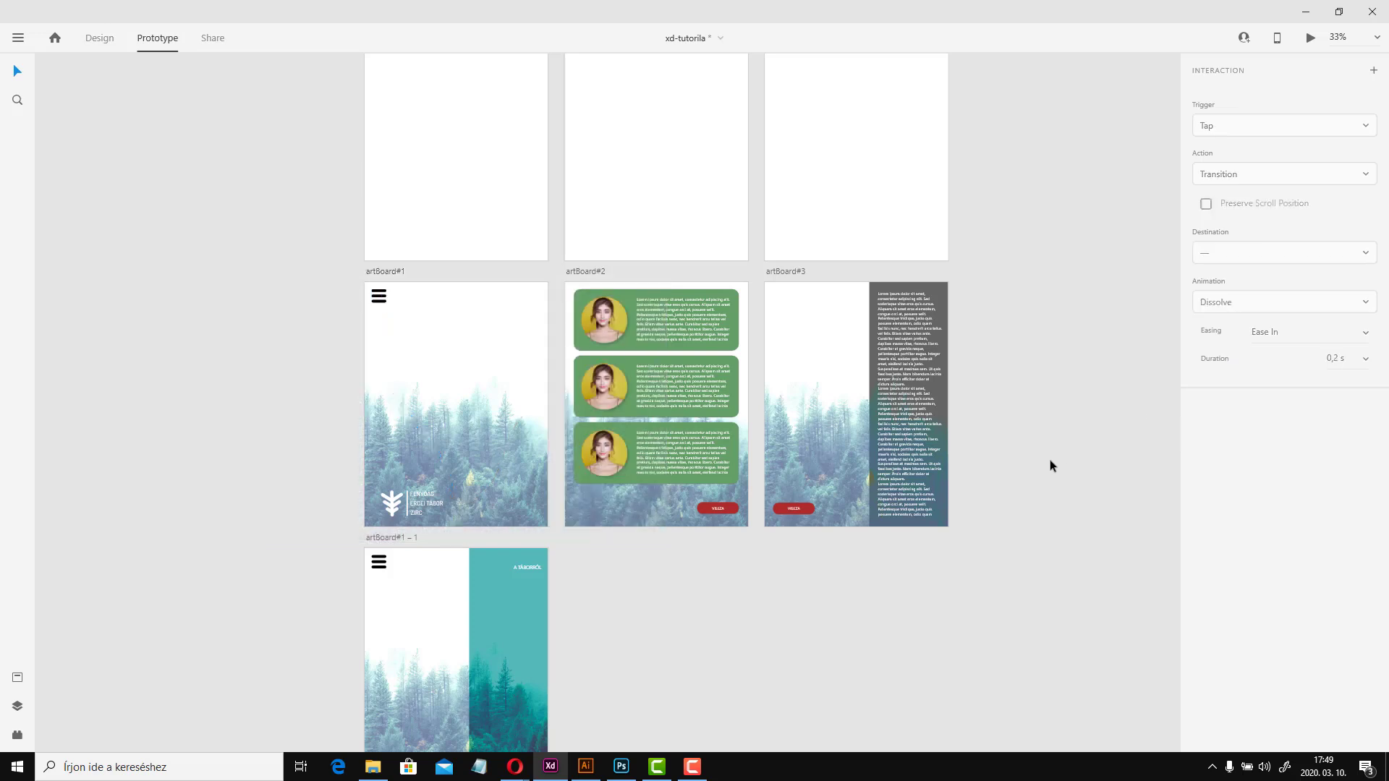
Preview the prototype starting from artBoard#1, follow the link to the portrait cards screen and close the preview
{"action": "left_click", "coordinate": [1310, 38]}
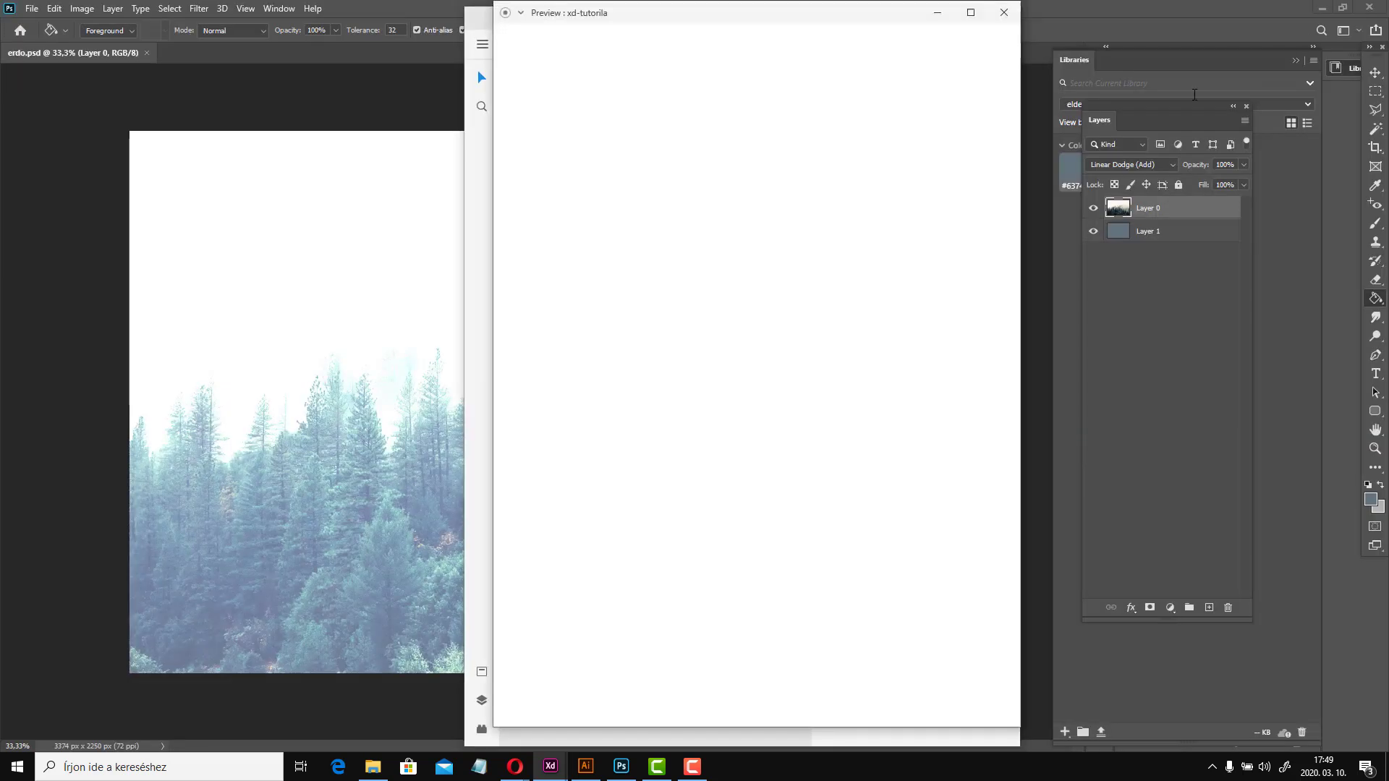
{"action": "left_click", "coordinate": [1003, 12]}
{"action": "left_click", "coordinate": [970, 18]}
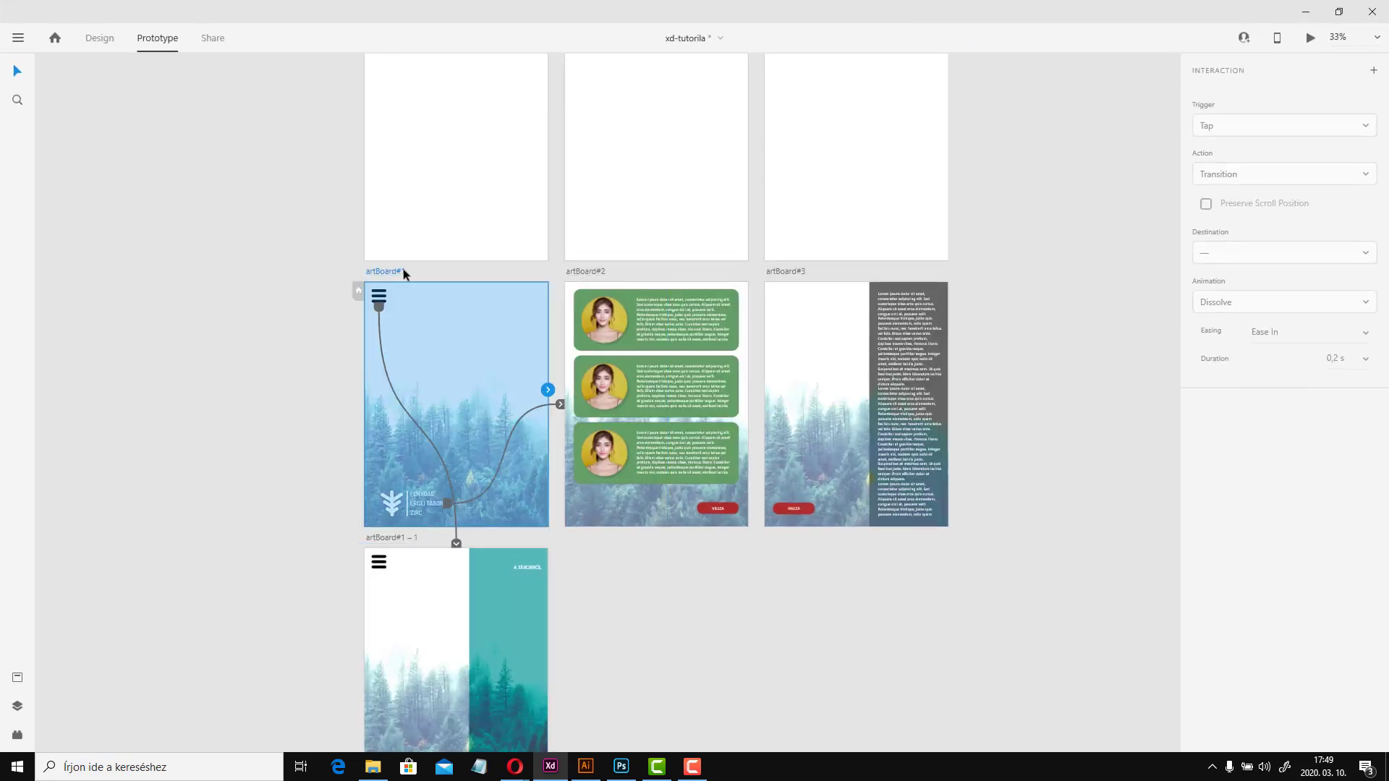
{"action": "left_click", "coordinate": [1310, 38]}
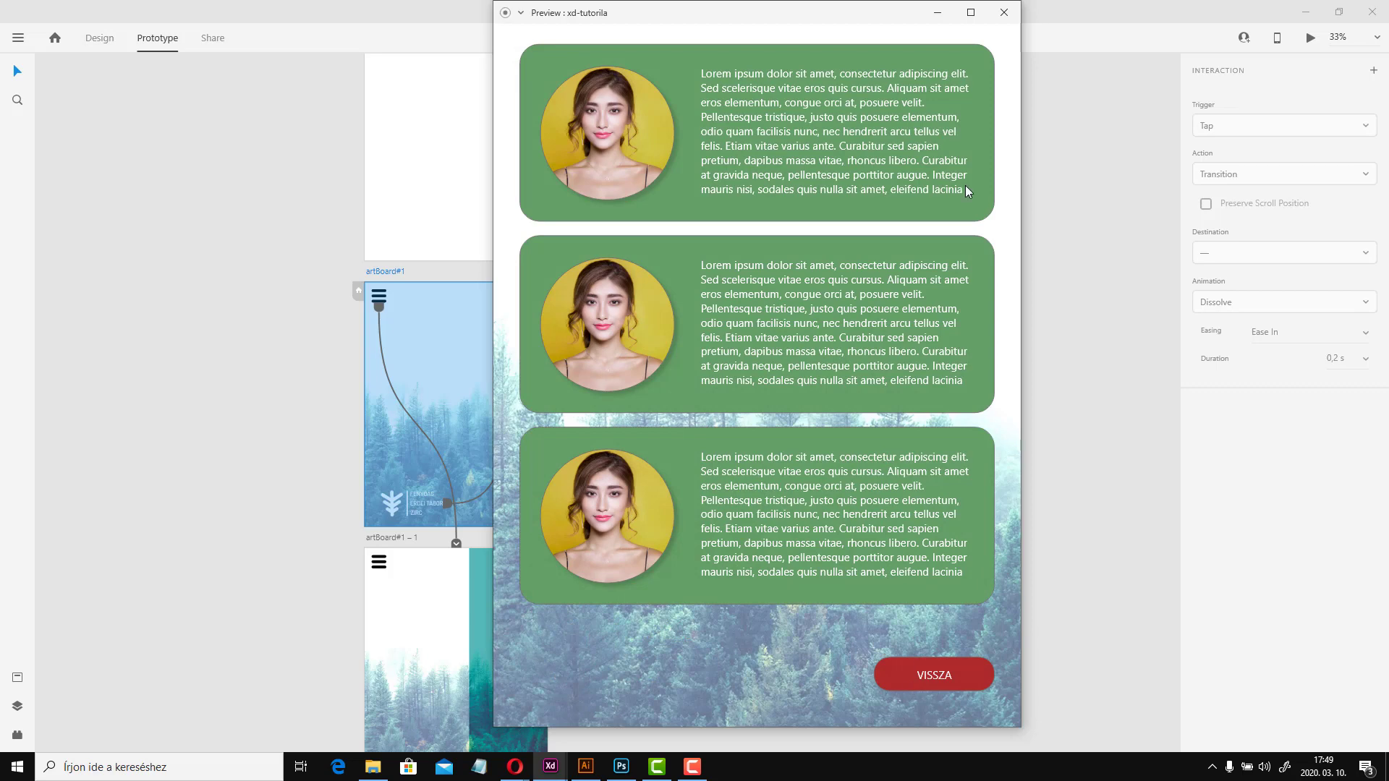
{"action": "left_click", "coordinate": [1004, 13]}
Link the VISSZA button on artBoard#2 to artBoard#1 with a Tap trigger and a Slide Left transition
{"action": "left_click", "coordinate": [701, 507]}
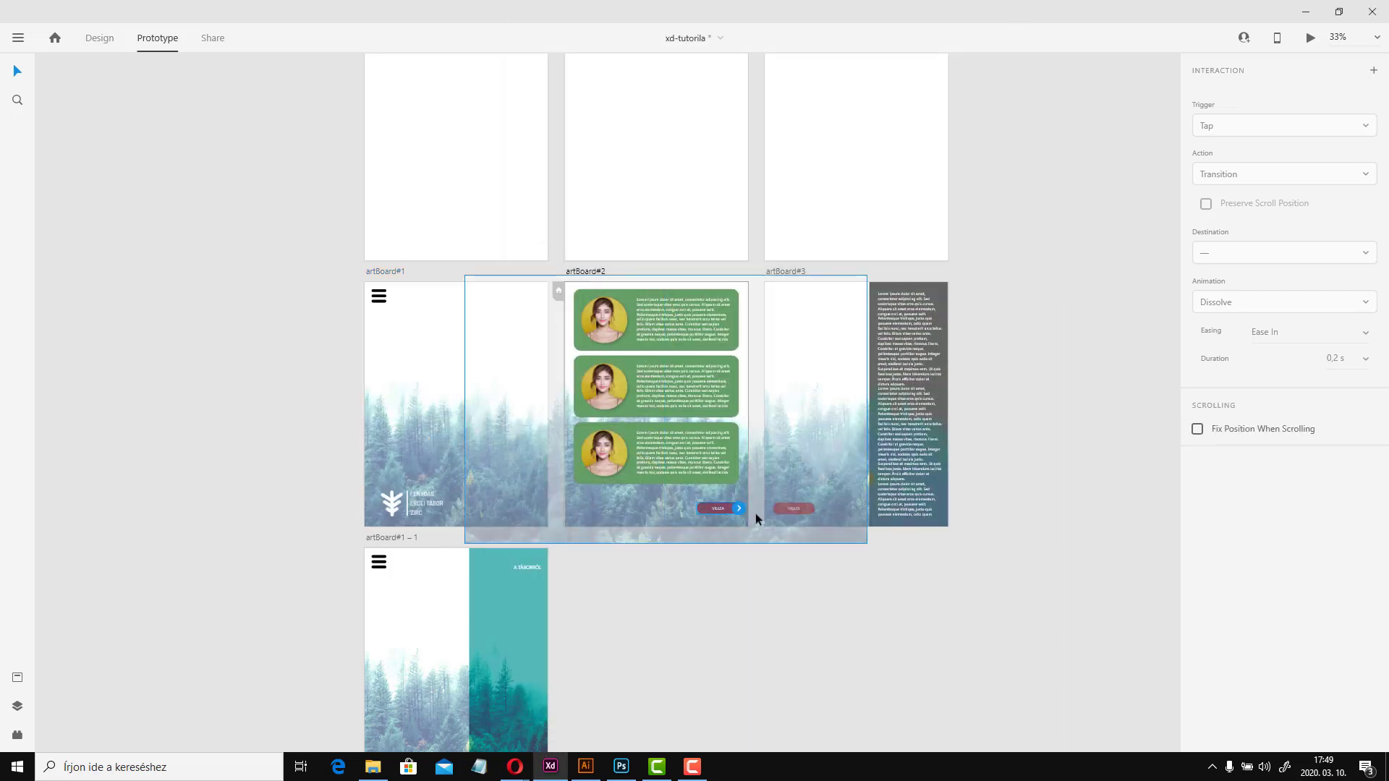
{"action": "left_click_drag", "start_coordinate": [738, 509], "coordinate": [548, 511]}
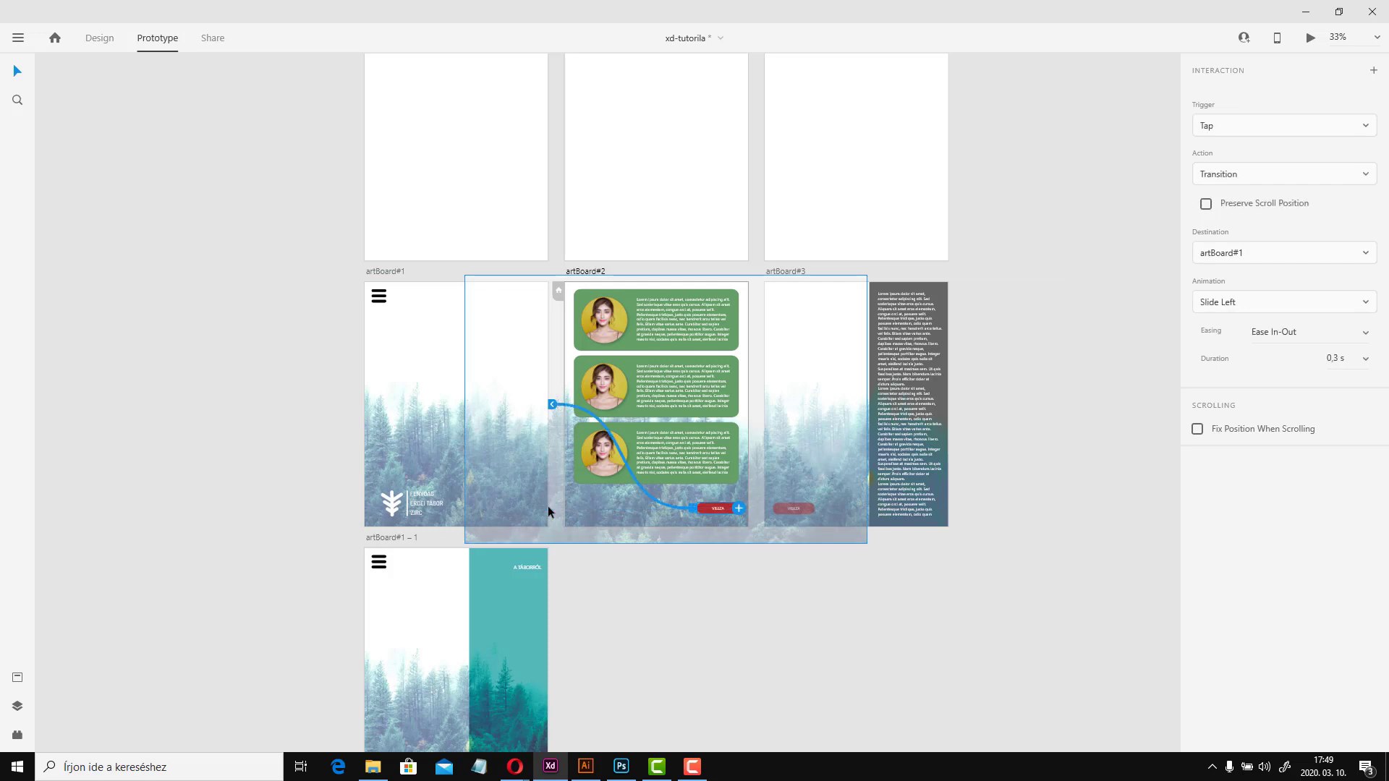
Preview the prototype from artBoard#1 and test the logo link and the VISSZA button on the cards screen
{"action": "left_click", "coordinate": [396, 273]}
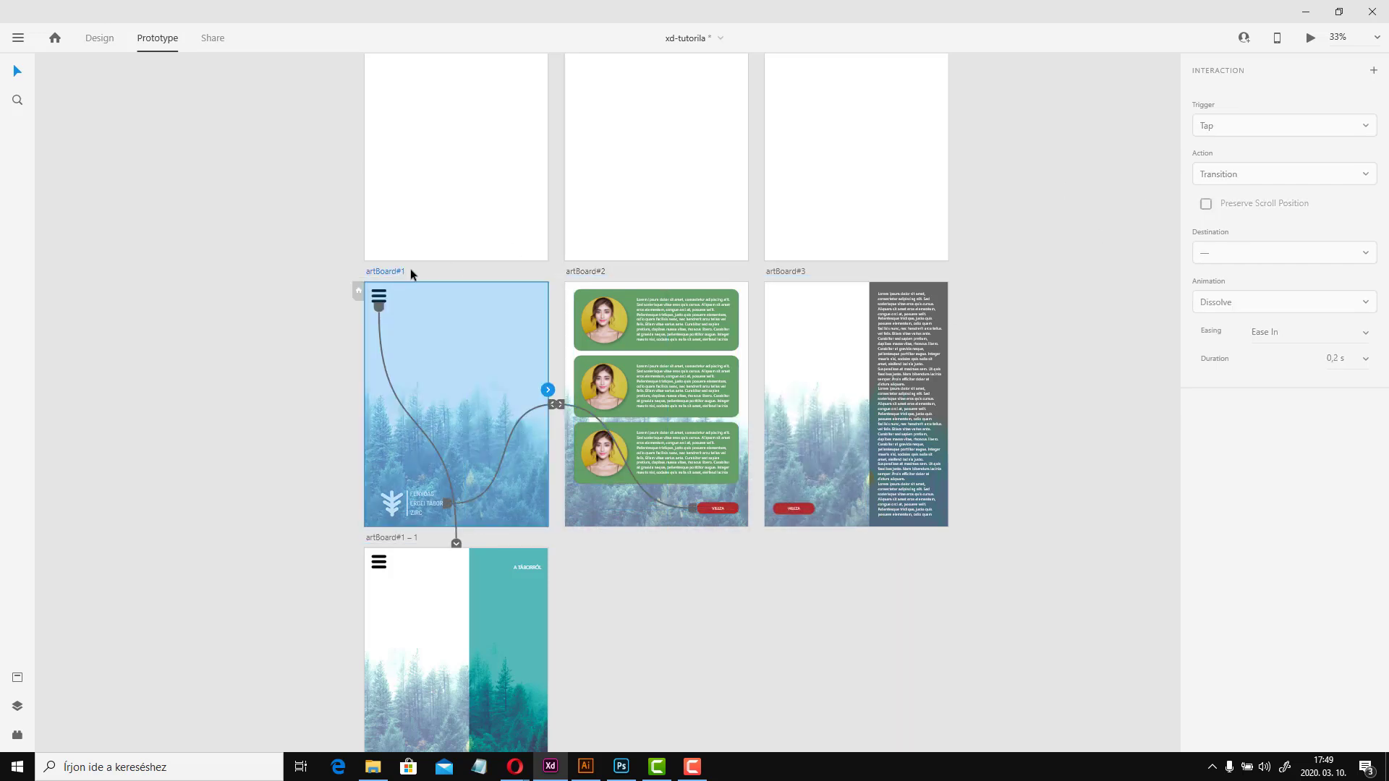
{"action": "left_click", "coordinate": [1311, 39]}
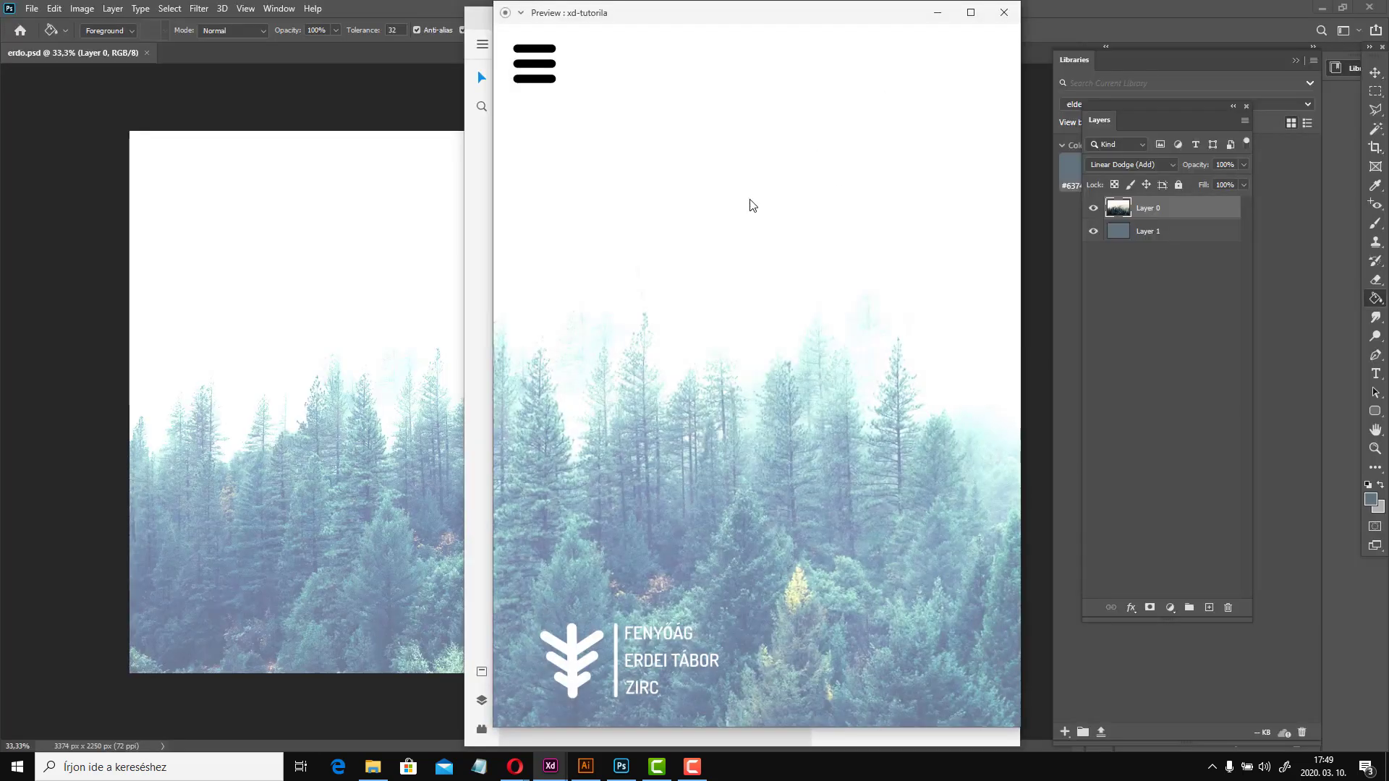
{"action": "left_click", "coordinate": [573, 644]}
{"action": "left_click", "coordinate": [893, 677]}
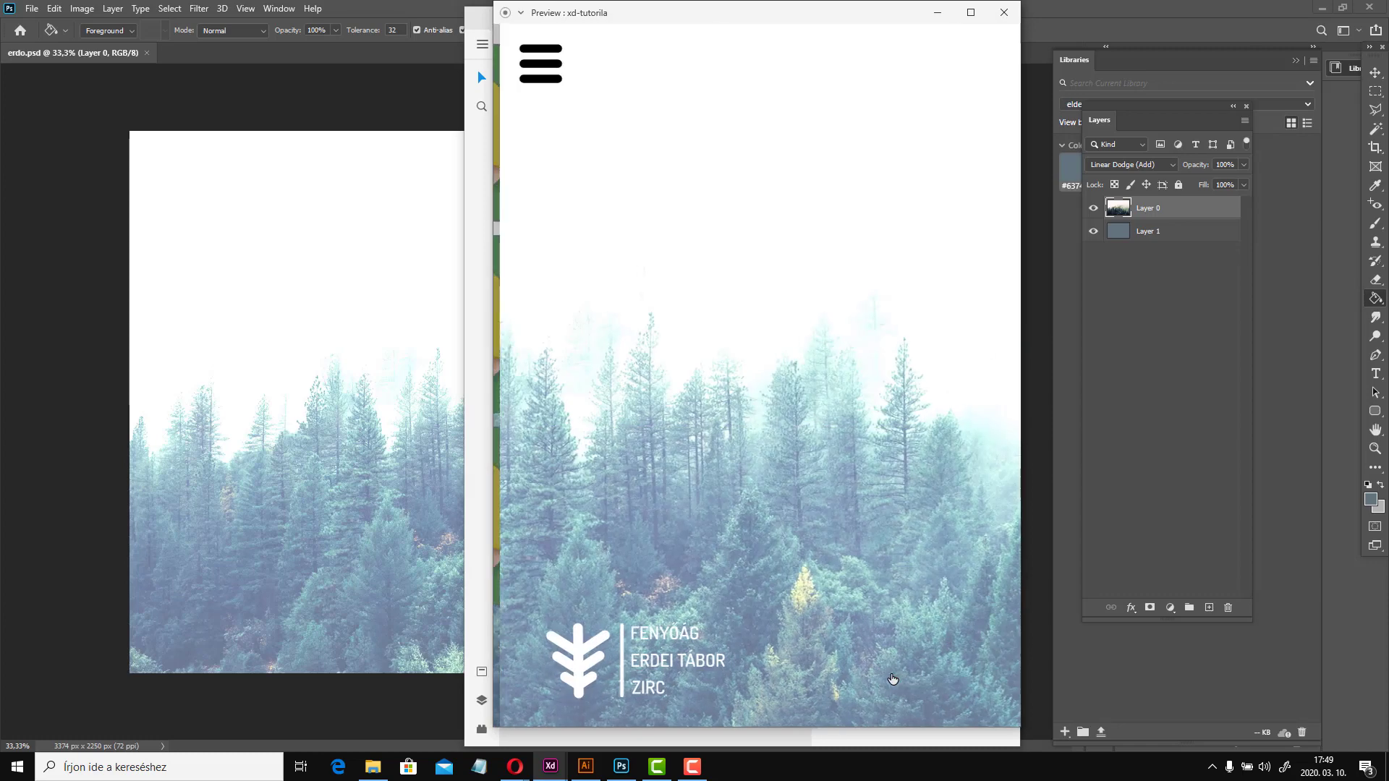
Test the hamburger menu, the A TÁBORRÓL link and its VISSZA button in the preview, and return to the maximized prototype view
{"action": "left_click", "coordinate": [536, 70]}
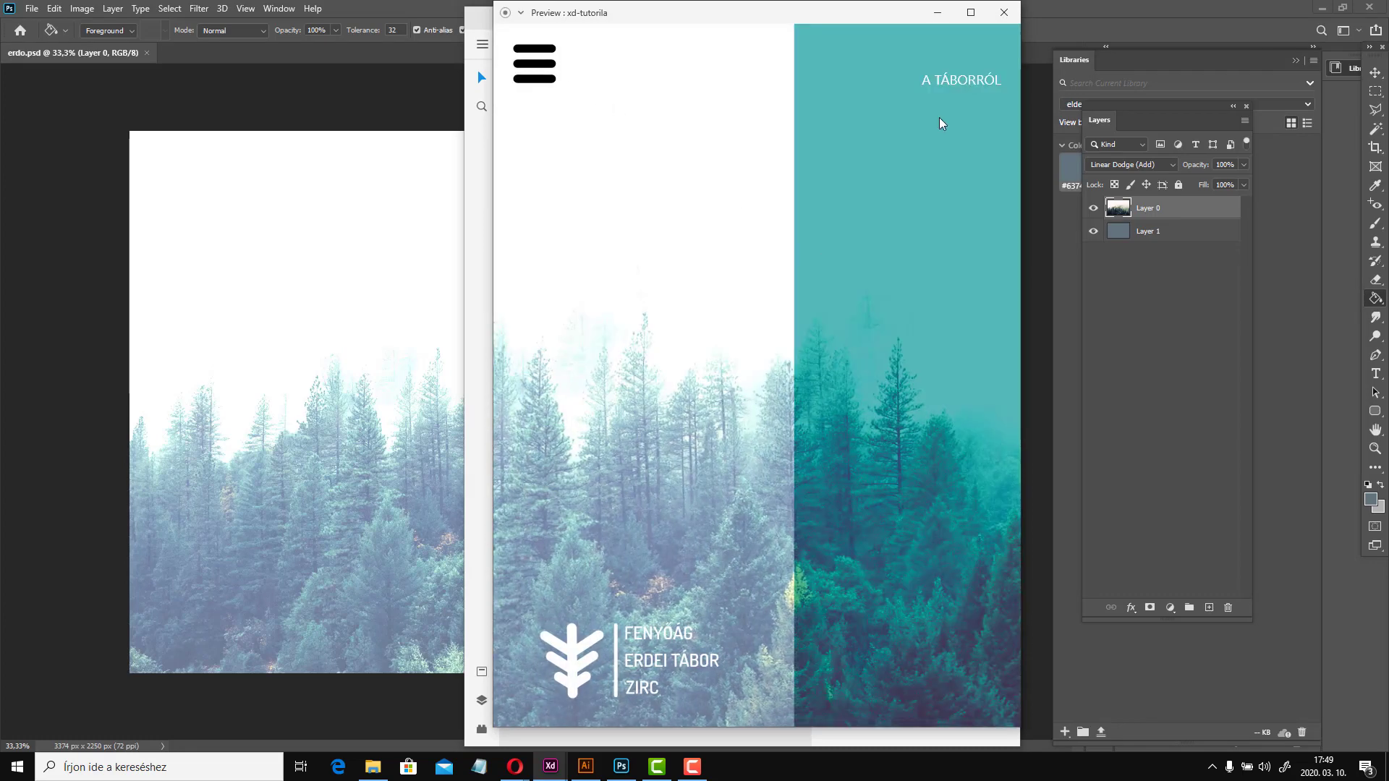
{"action": "left_click", "coordinate": [981, 79]}
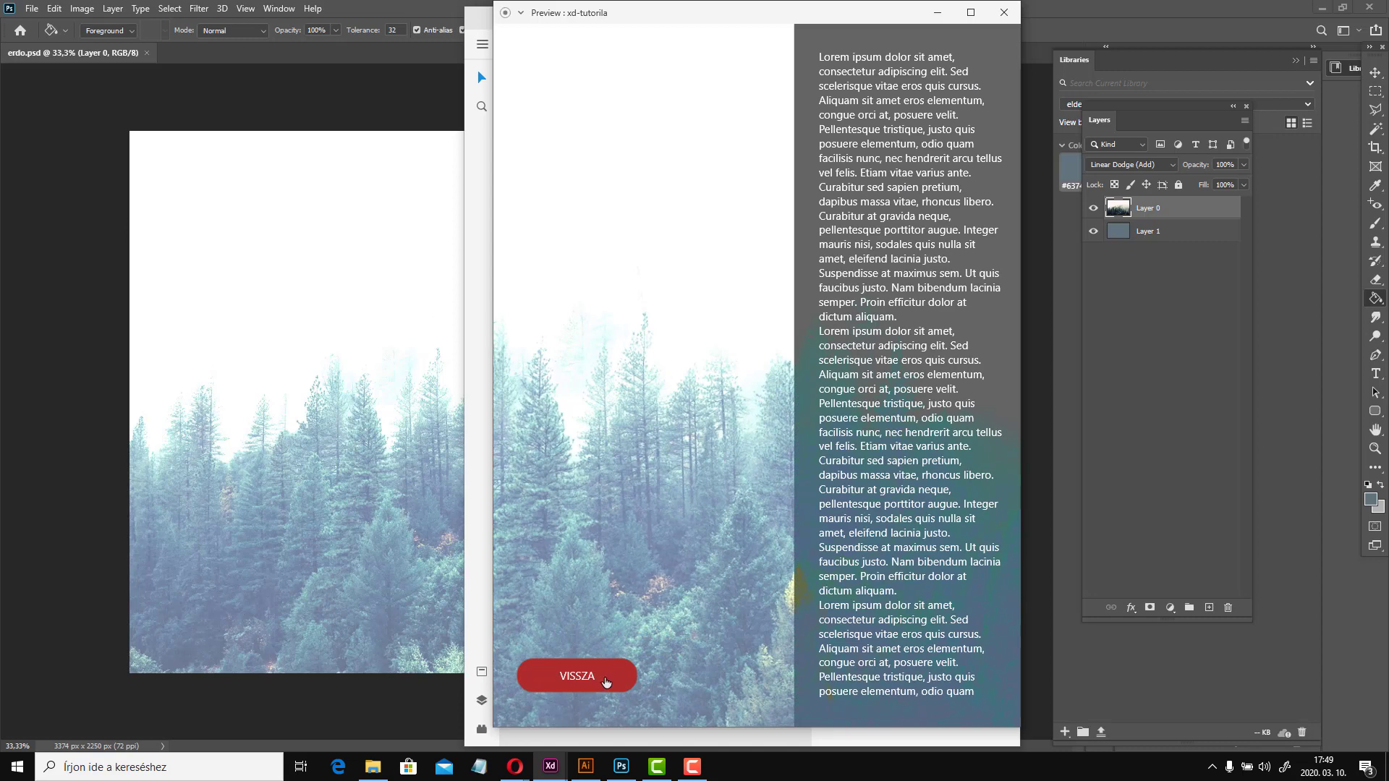
{"action": "left_click", "coordinate": [606, 680]}
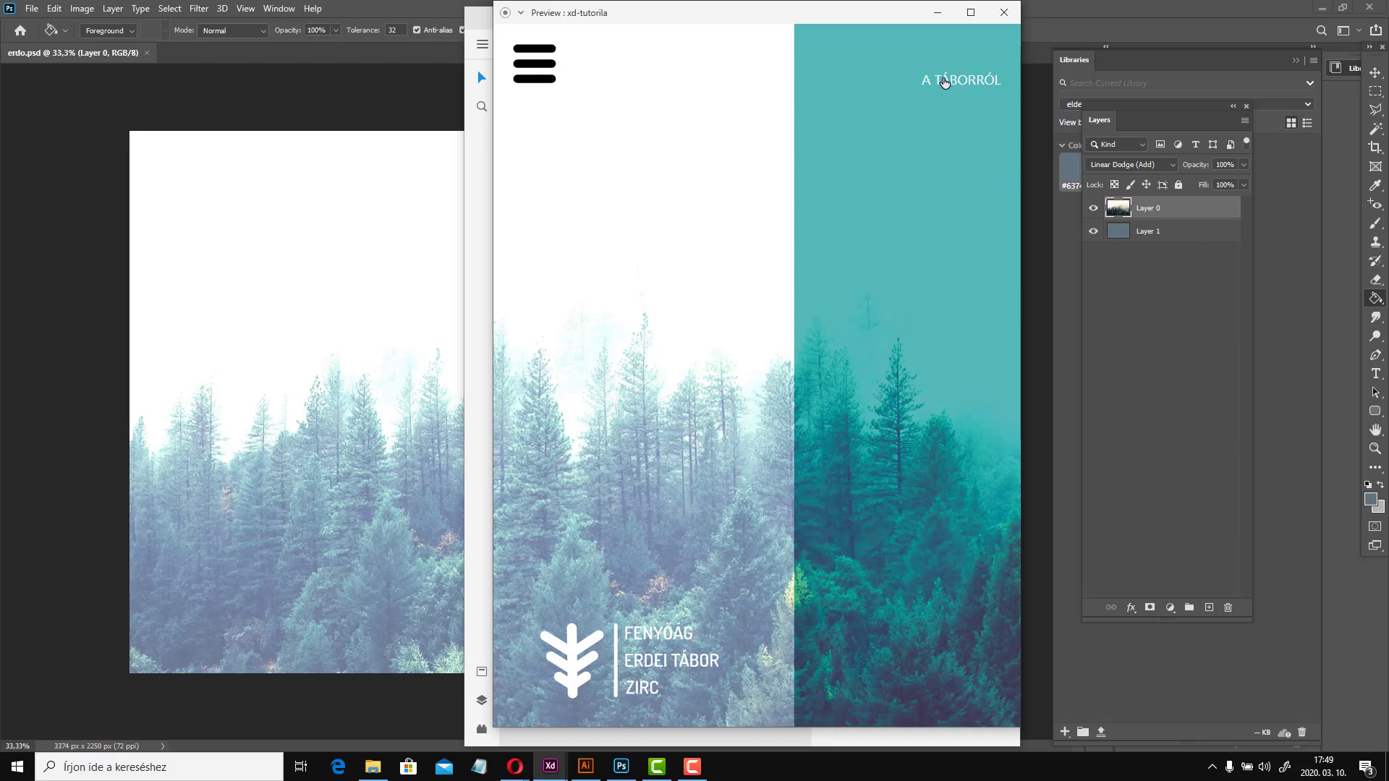
{"action": "left_click", "coordinate": [945, 78]}
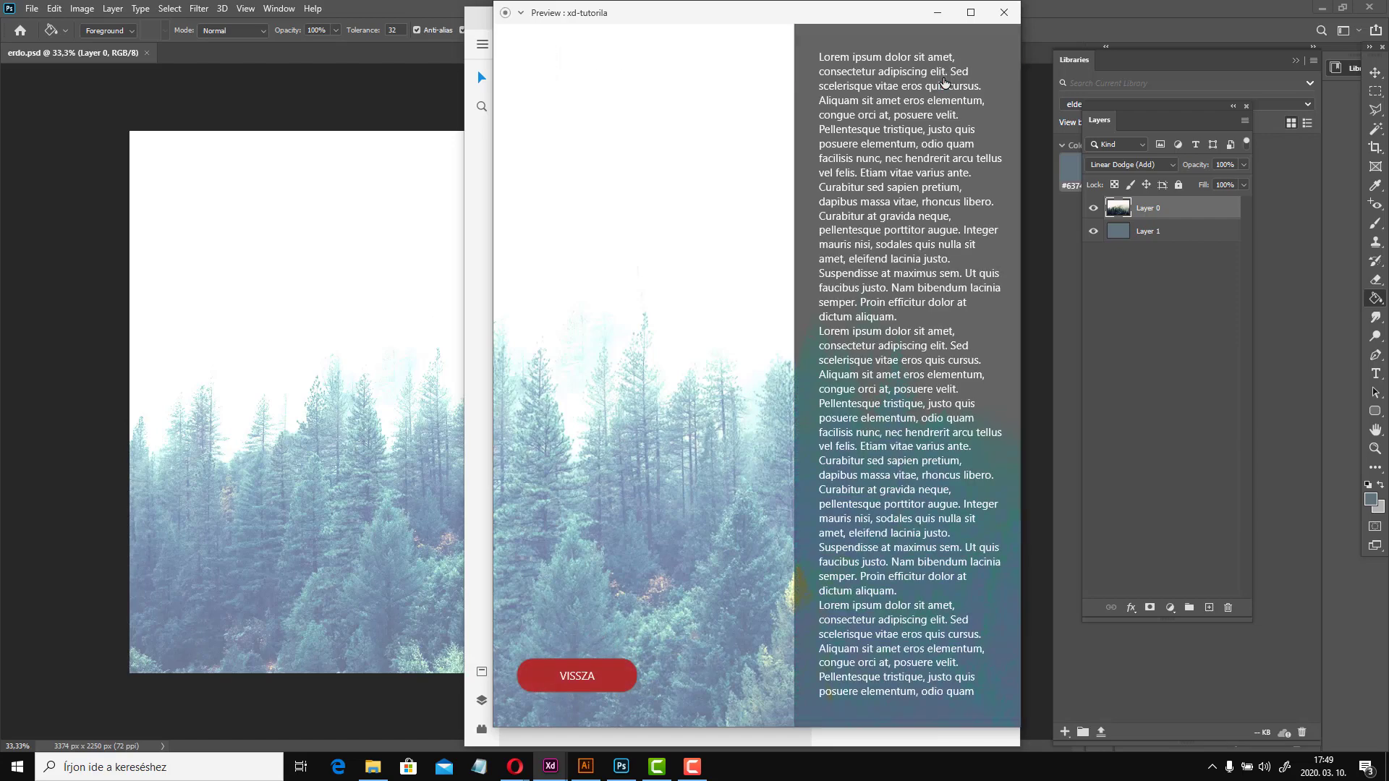
{"action": "left_click", "coordinate": [1010, 16]}
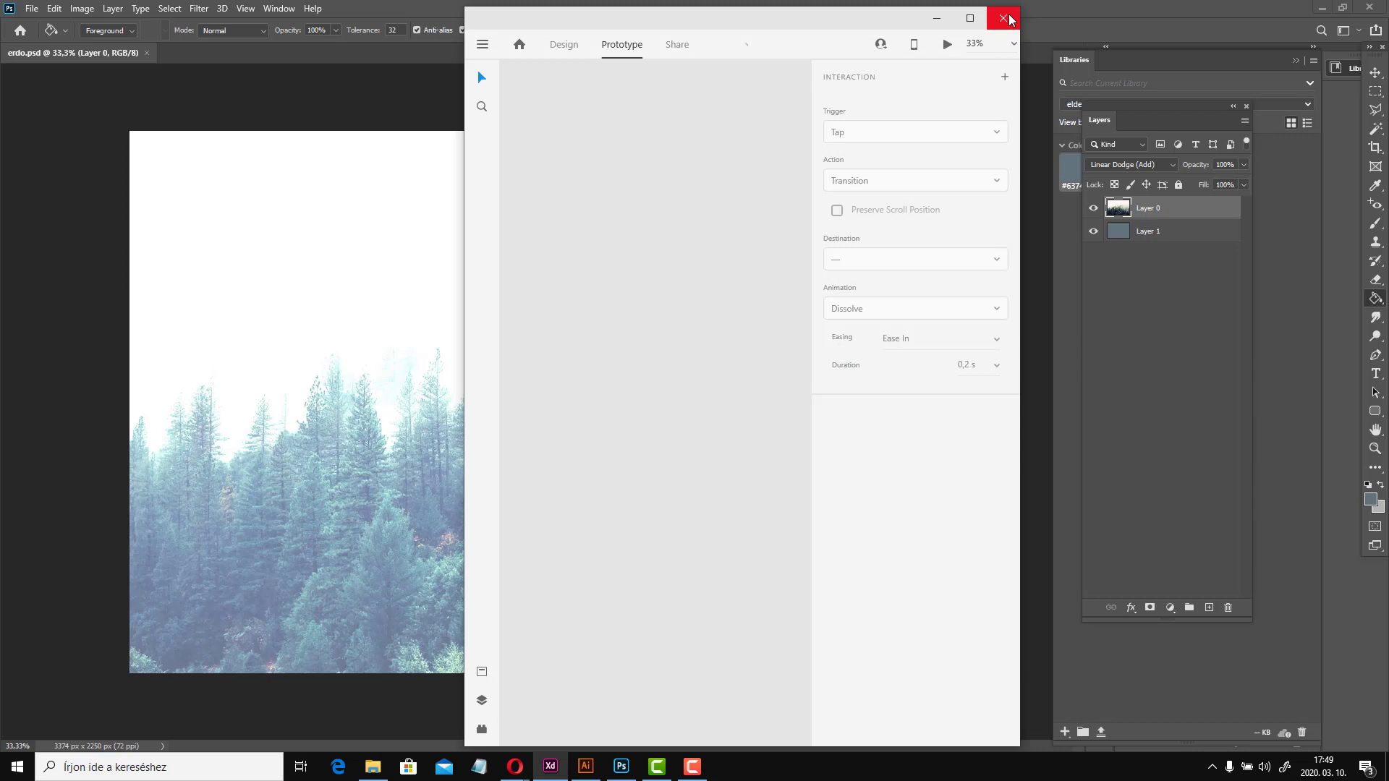
{"action": "left_click", "coordinate": [970, 18]}
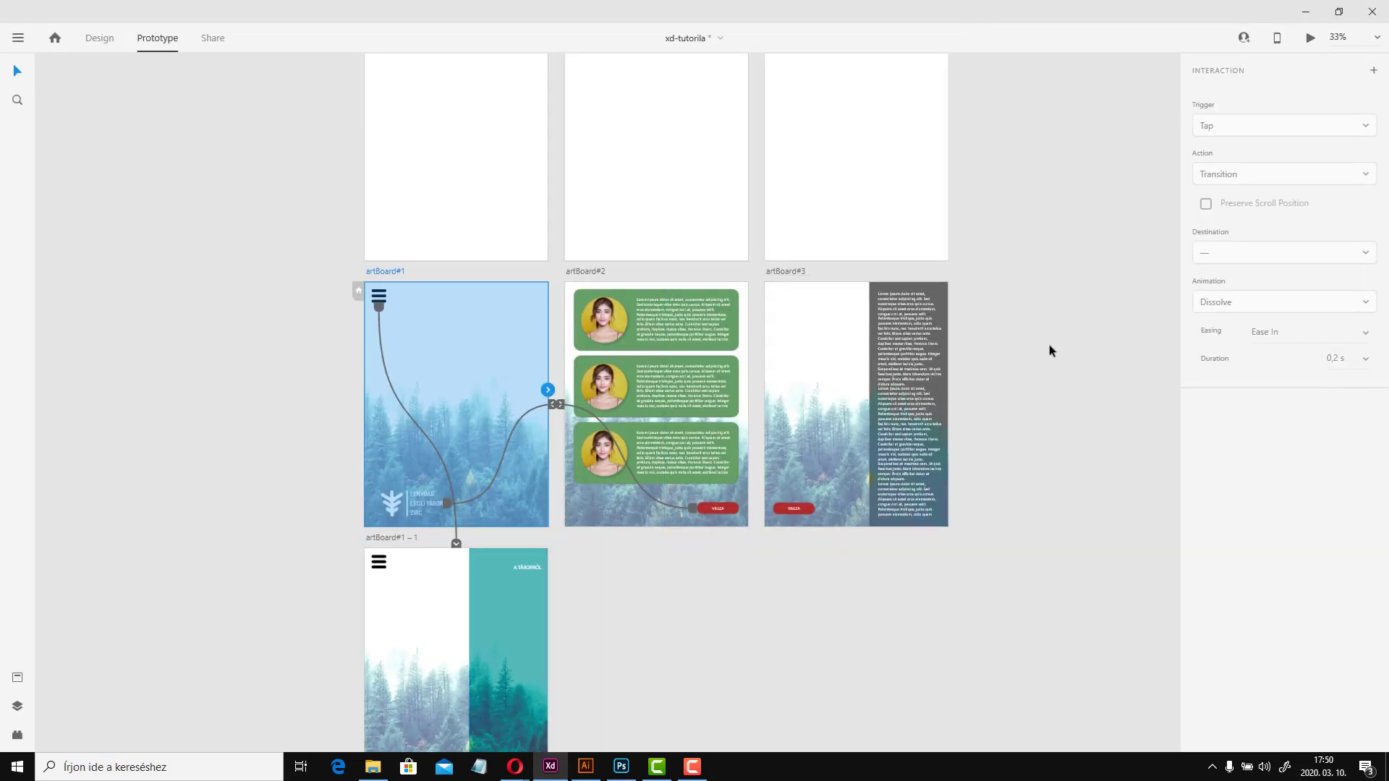